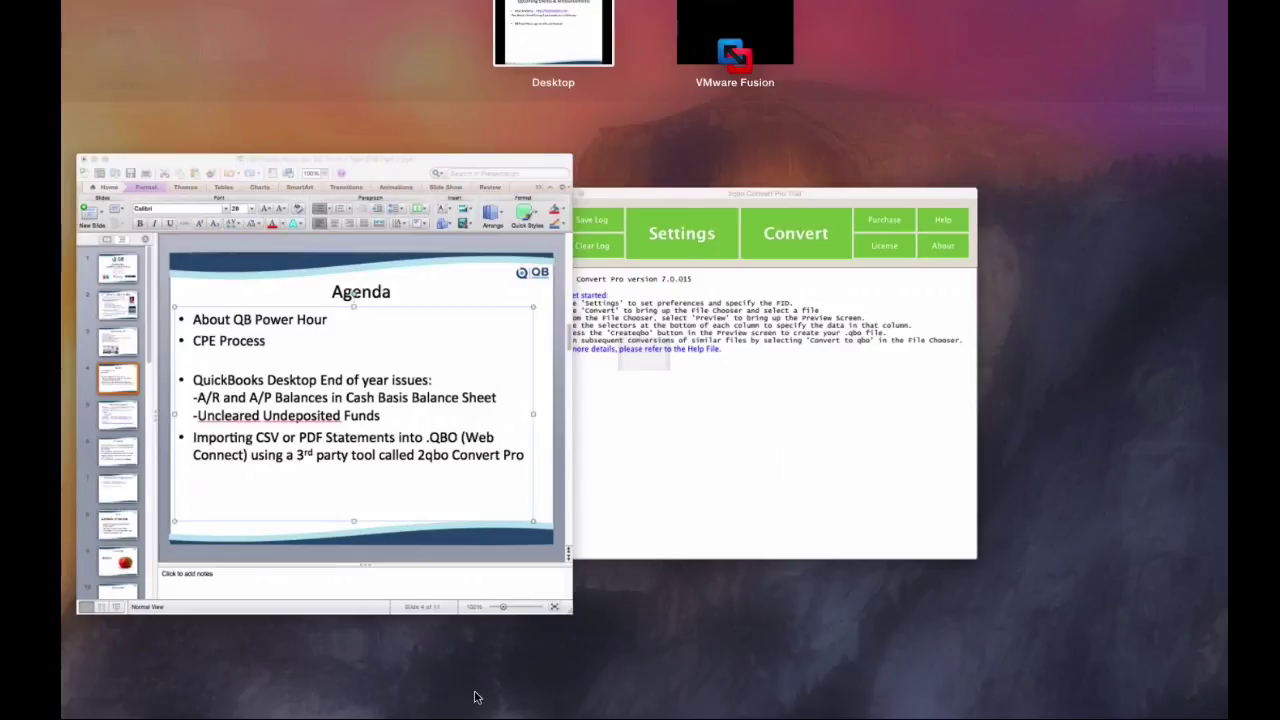
# Step: Switch to Chrome and show the PowerHour home screen in the QB PowerHour app's phone preview
pyautogui.click(476, 697)
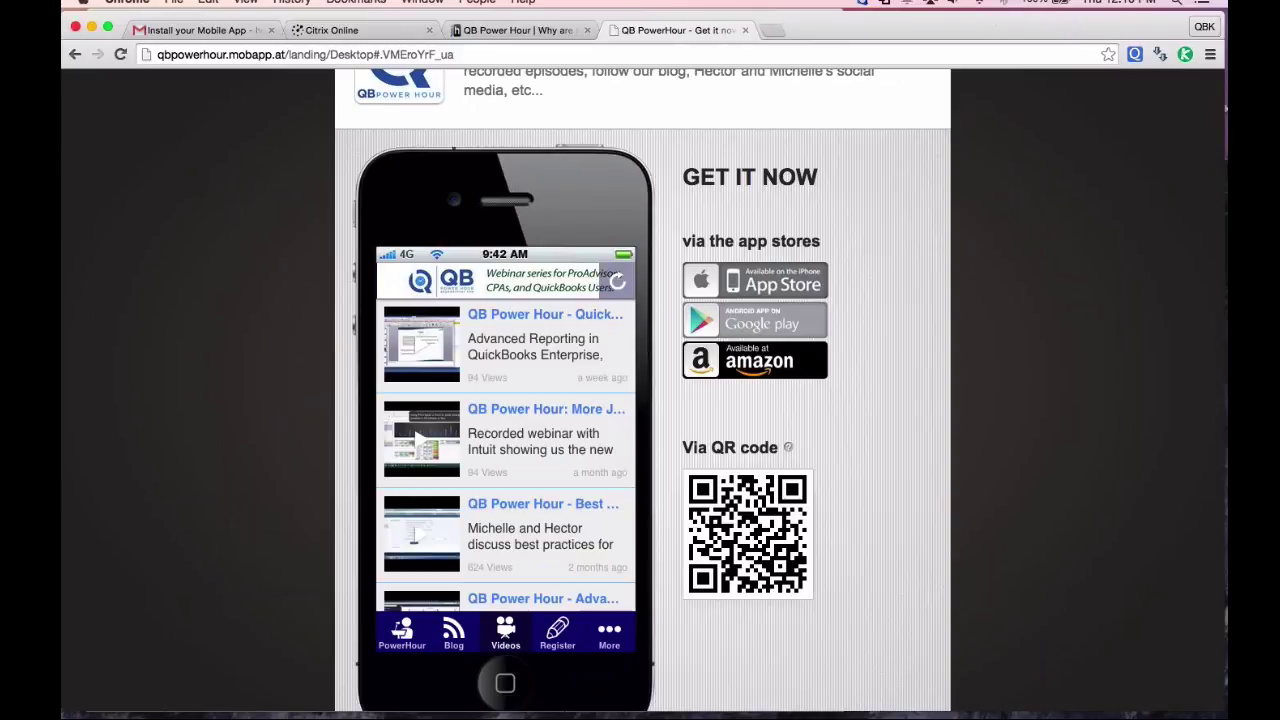
pyautogui.click(417, 647)
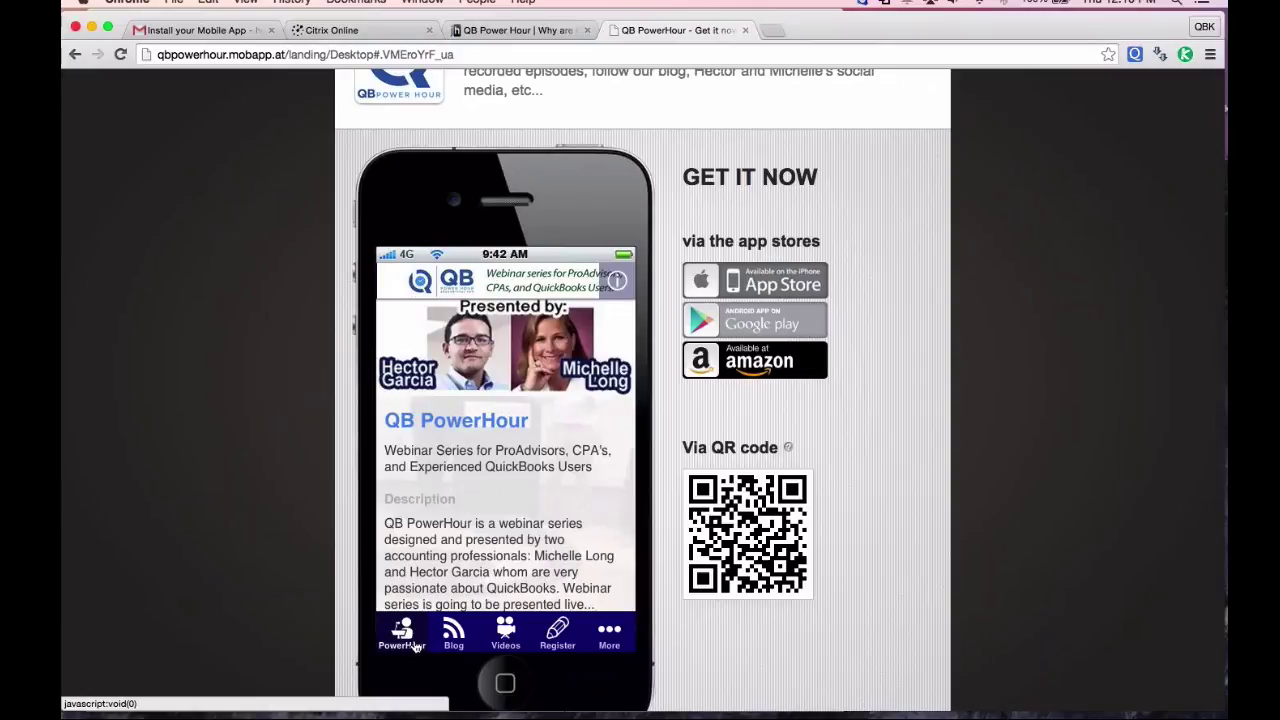
pyautogui.scroll(-1, 417, 647)
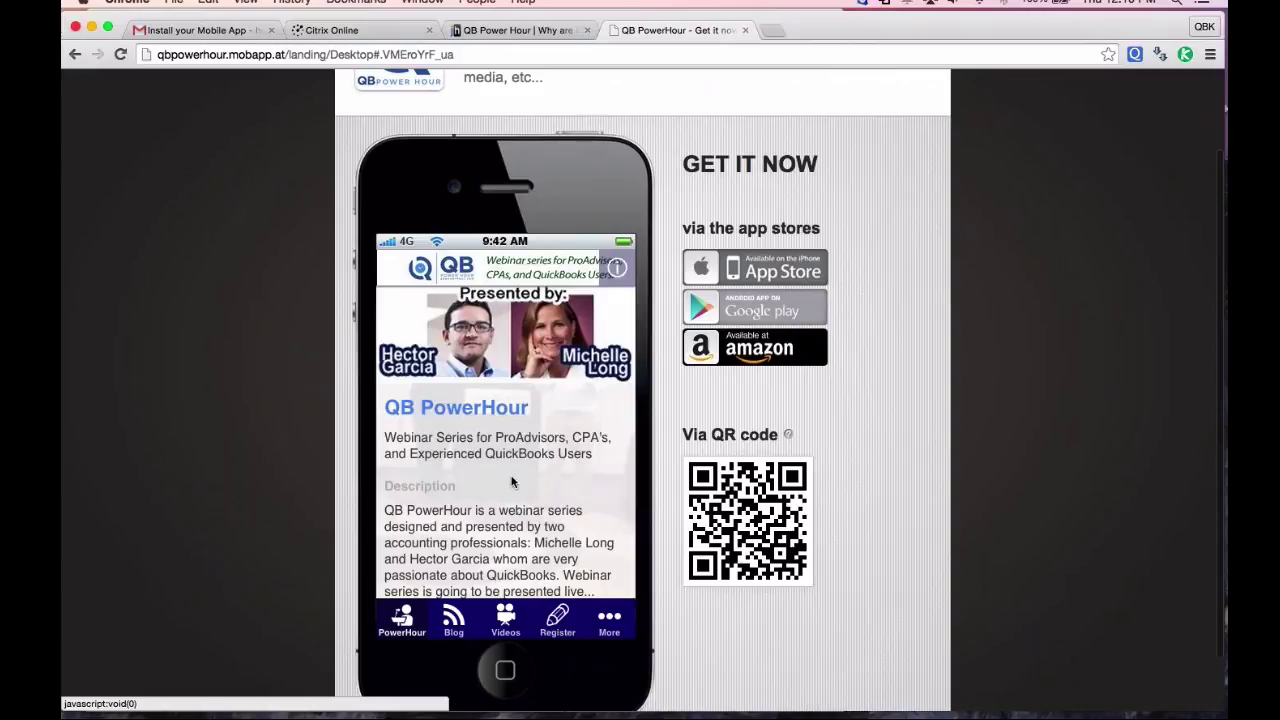
pyautogui.scroll(-2, 511, 483)
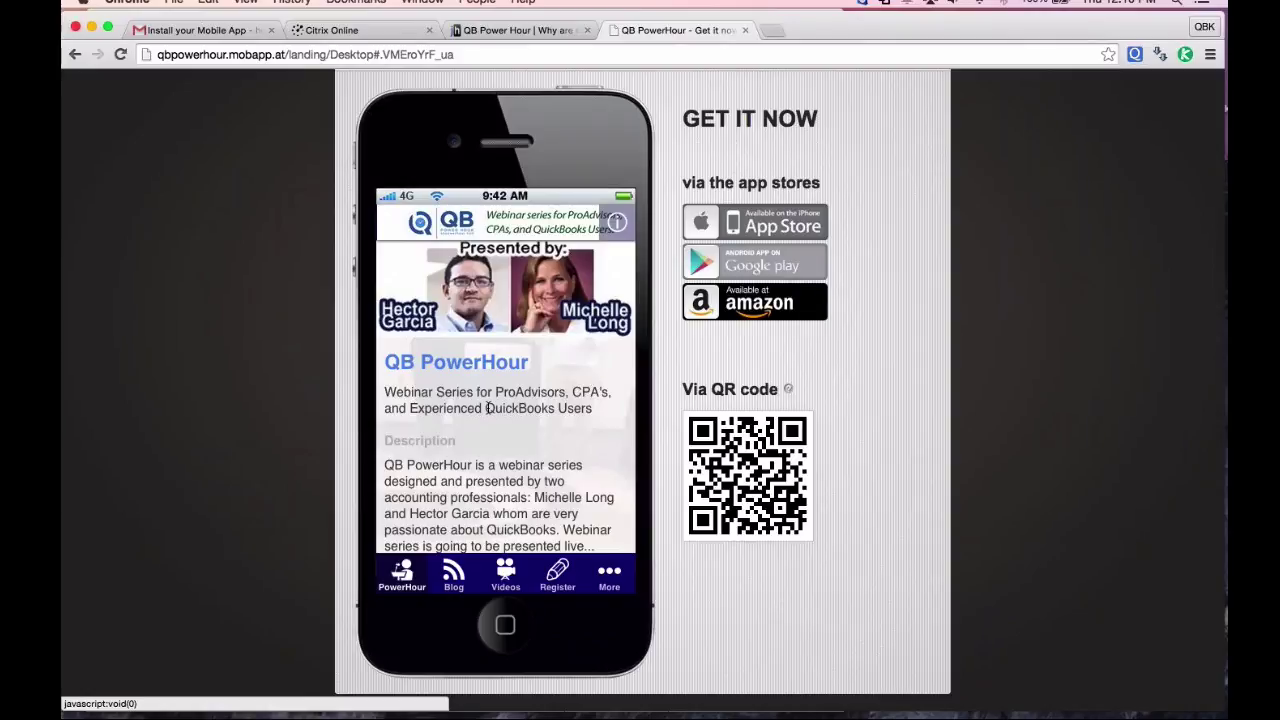
pyautogui.scroll(-1, 488, 408)
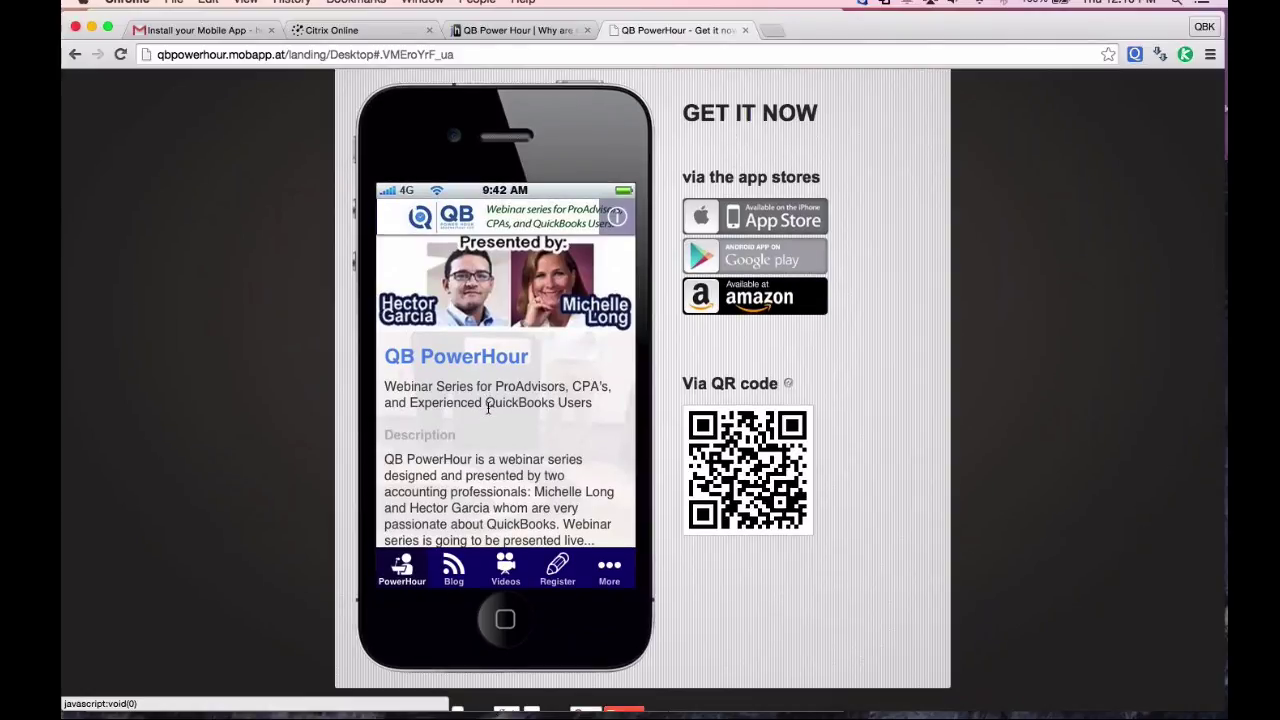
pyautogui.scroll(-1, 495, 480)
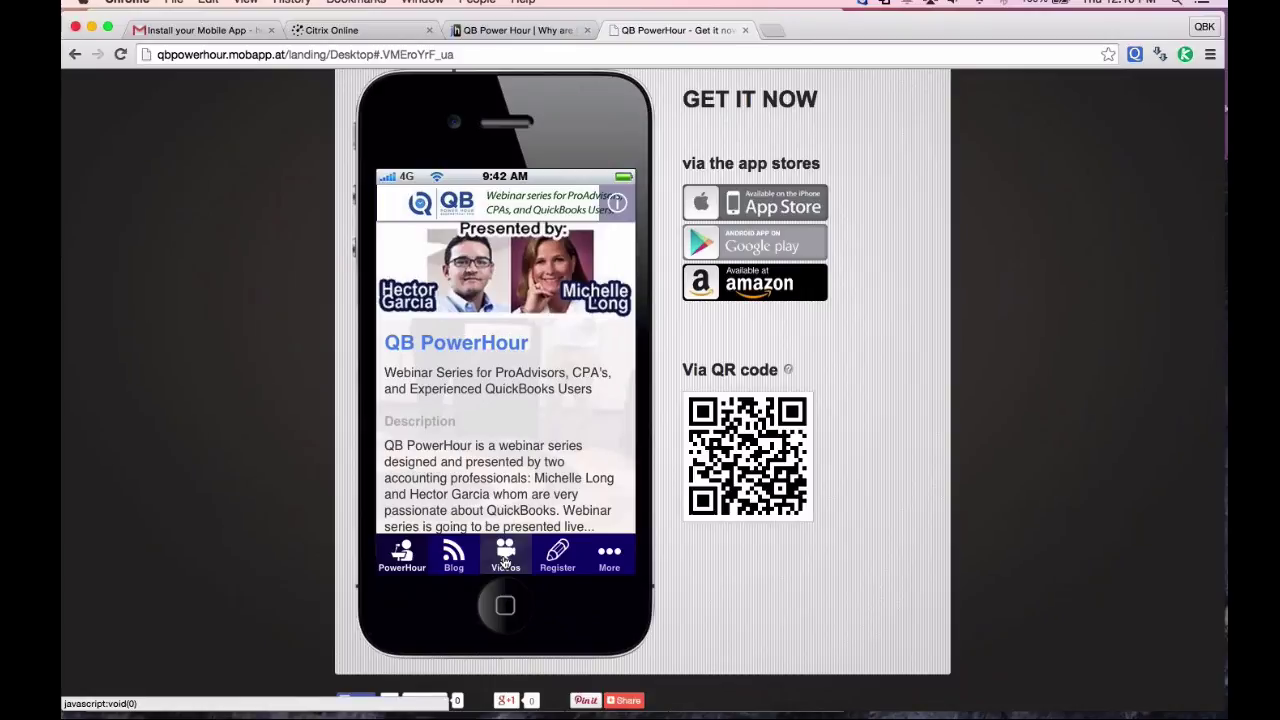
# Step: Look through the Videos, Blog and Register sections of the app preview, closing the webinar registration page after viewing it
pyautogui.click(505, 561)
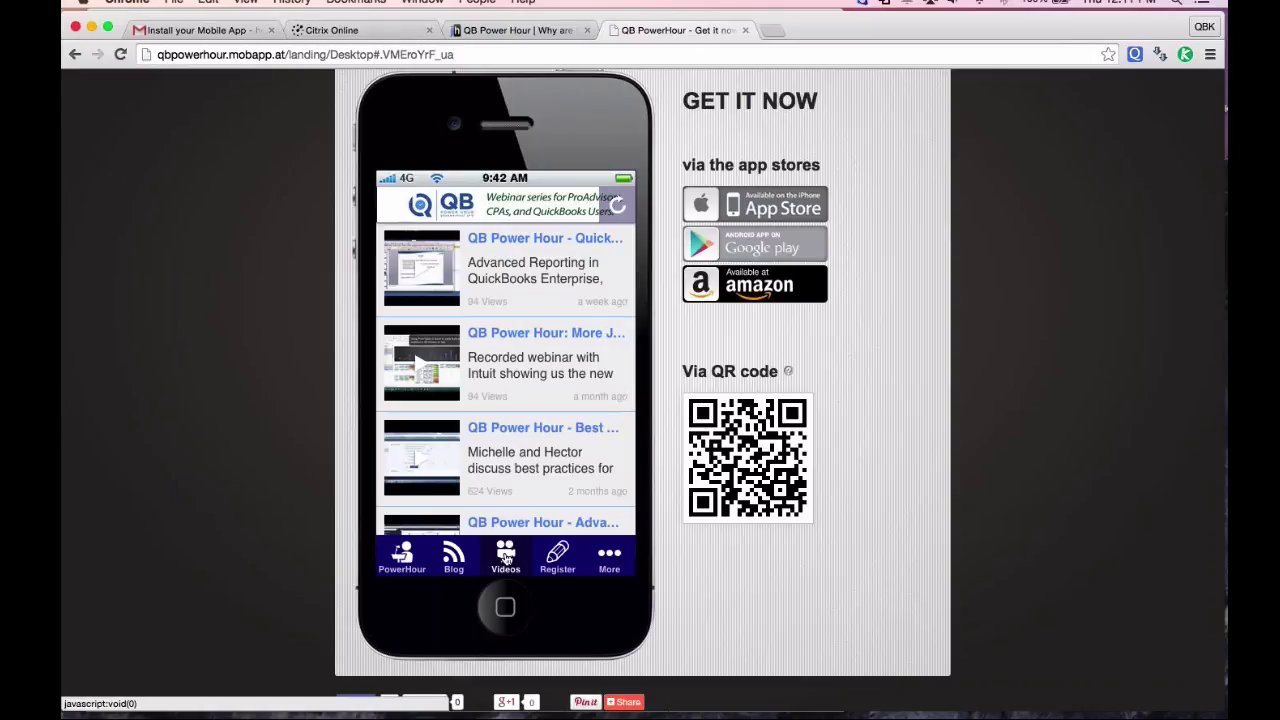
pyautogui.click(443, 559)
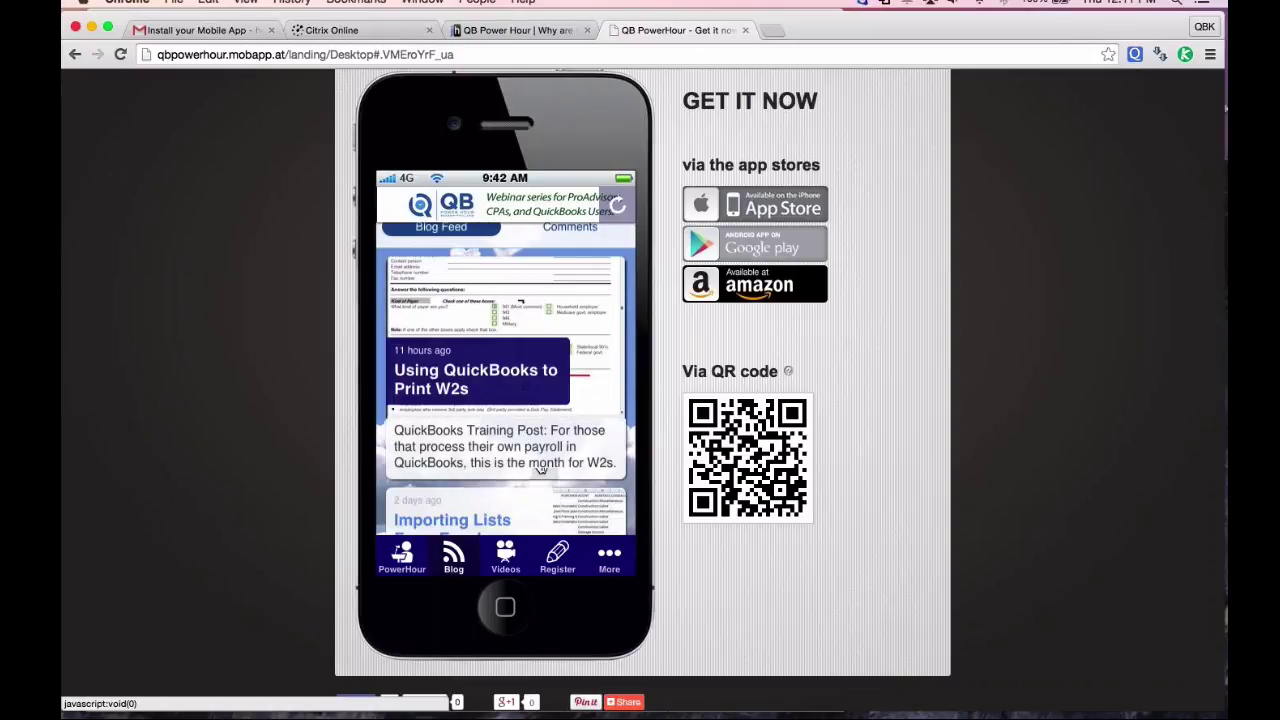
pyautogui.scroll(-5, 540, 470)
pyautogui.scroll(3, 543, 500)
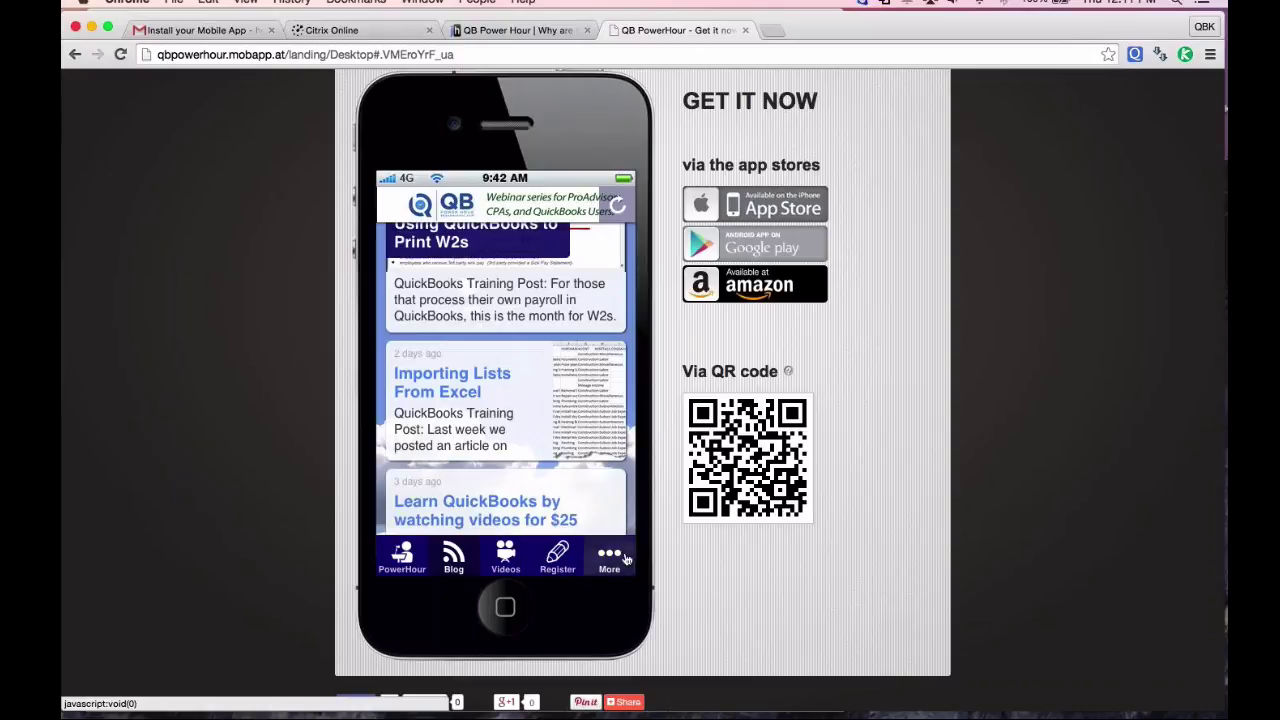
pyautogui.click(567, 565)
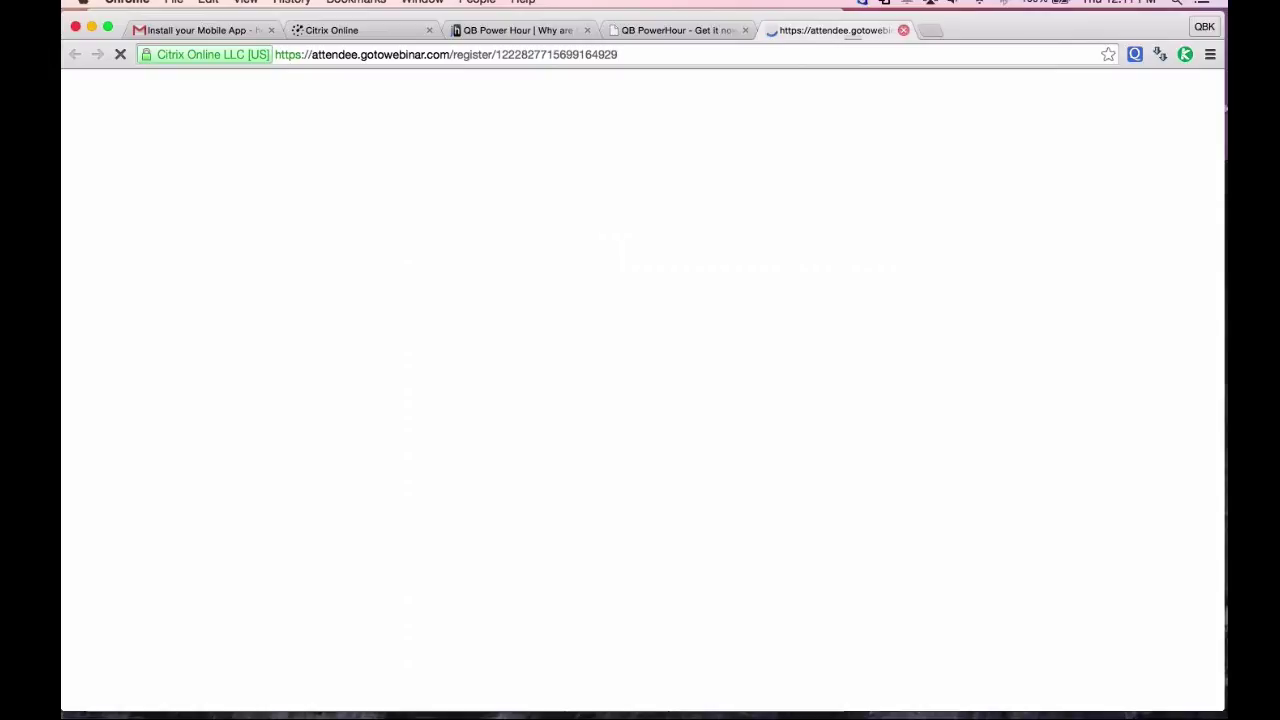
pyautogui.click(903, 30)
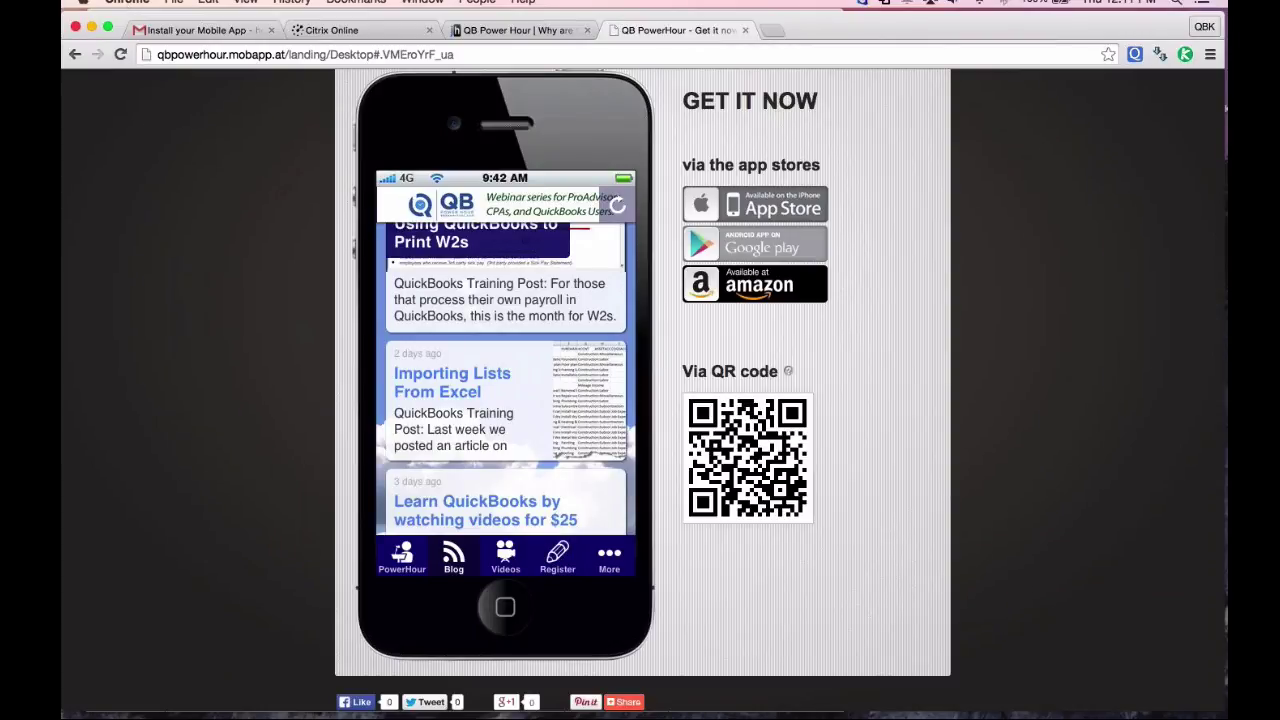
# Step: Return to the slide show and advance from Upcoming Events & Announcements to the QuickBooks at Year-End slide
pyautogui.press('super+Tab')
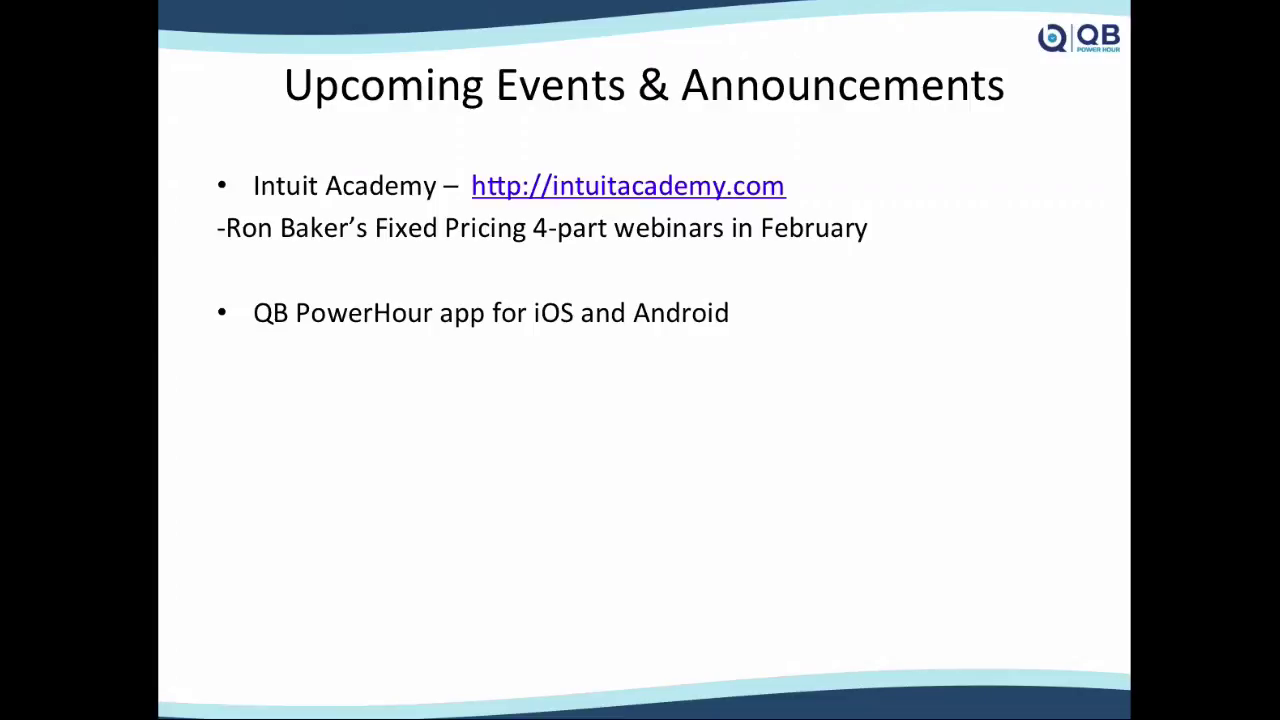
pyautogui.press('Right')
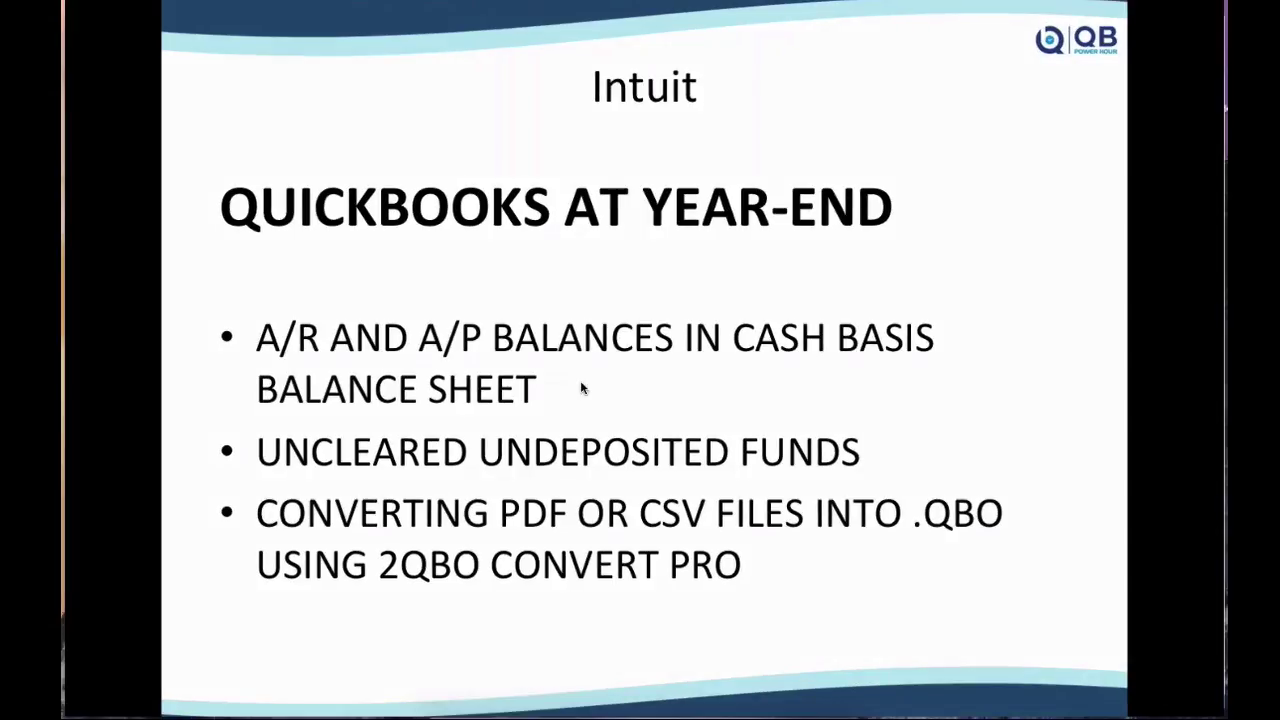
# Step: Switch to Chrome and examine the article on A/R and A/P balances in a cash basis balance sheet, including its root cause transactions
pyautogui.hotkey('ctrl', 'Up')
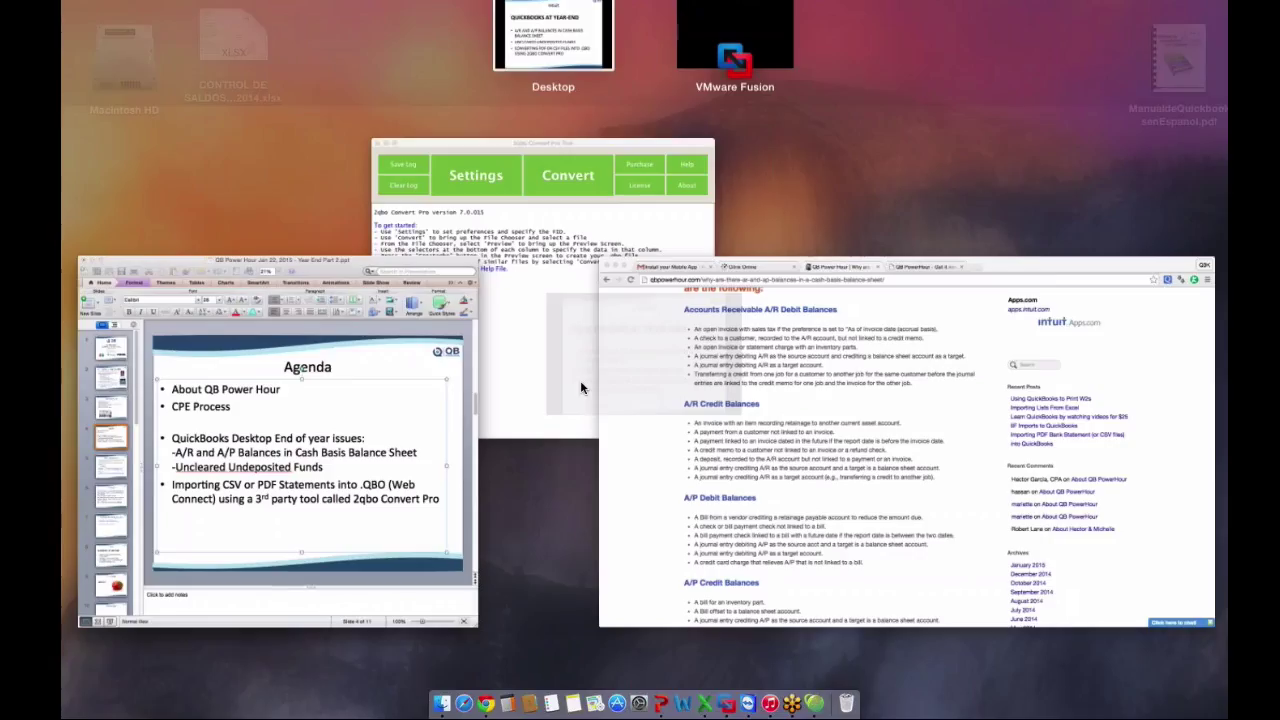
pyautogui.click(581, 387)
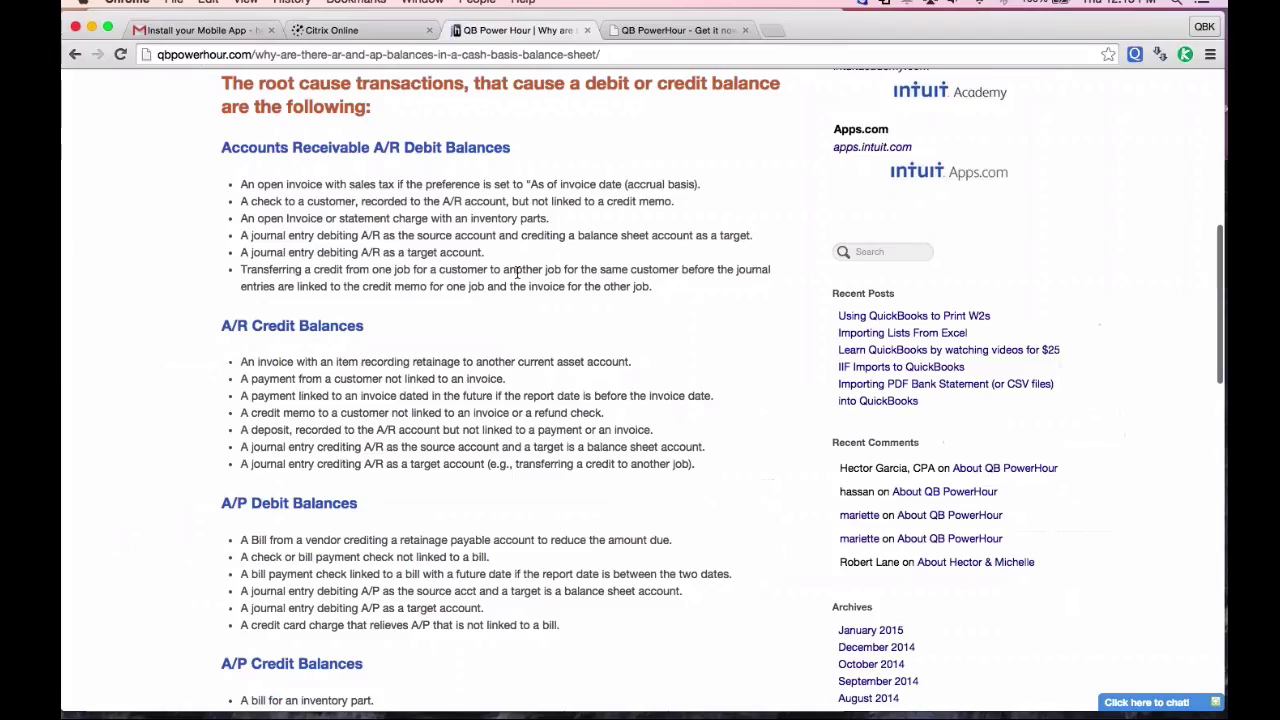
pyautogui.scroll(1, 510, 266)
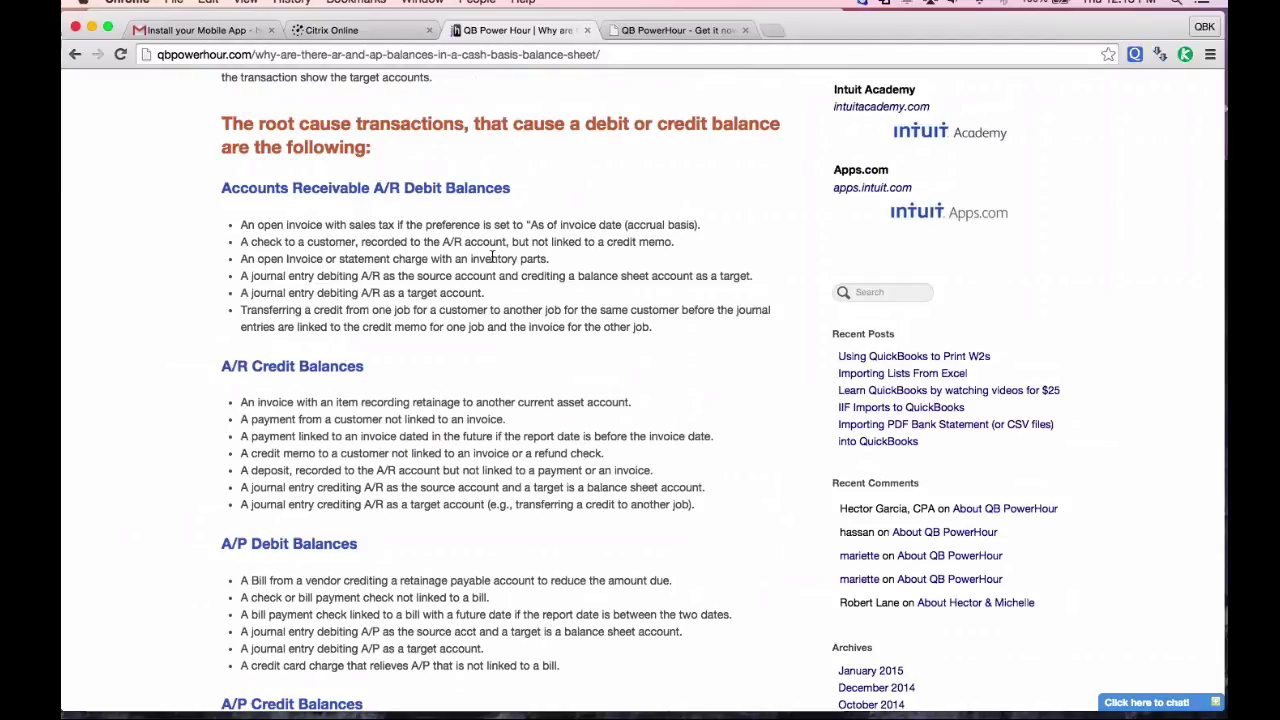
pyautogui.scroll(1, 492, 257)
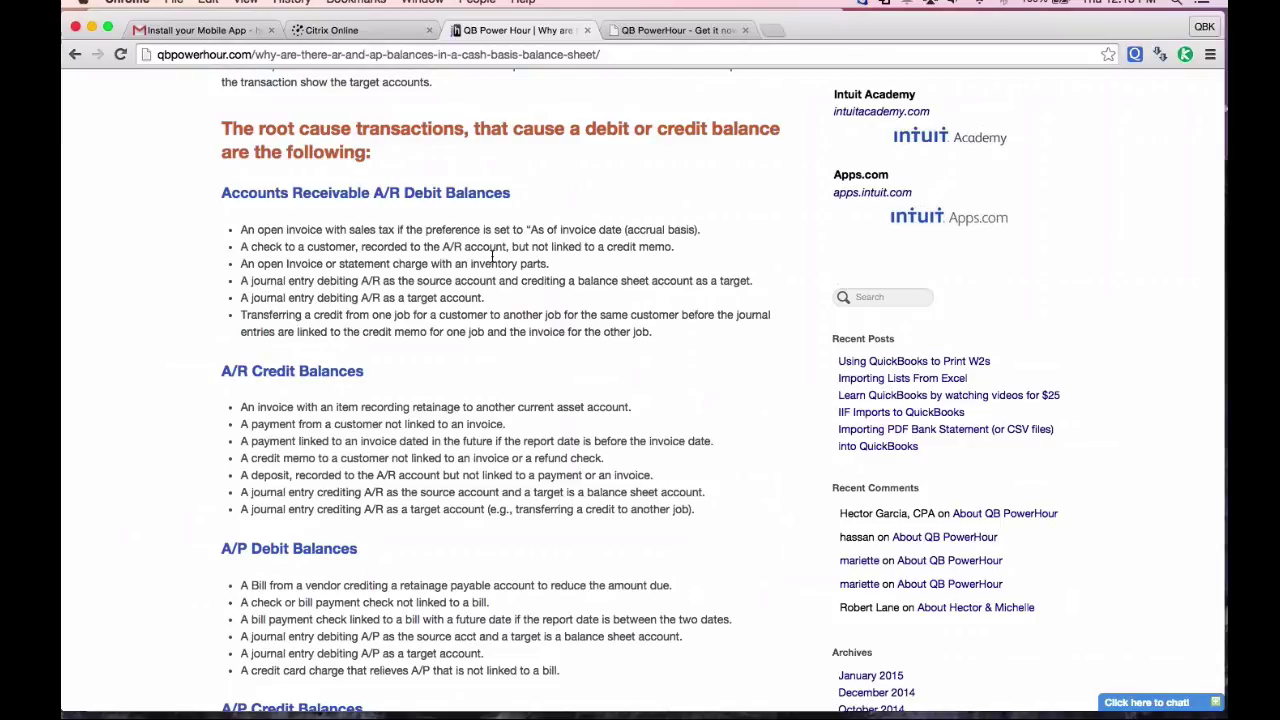
pyautogui.scroll(5, 492, 257)
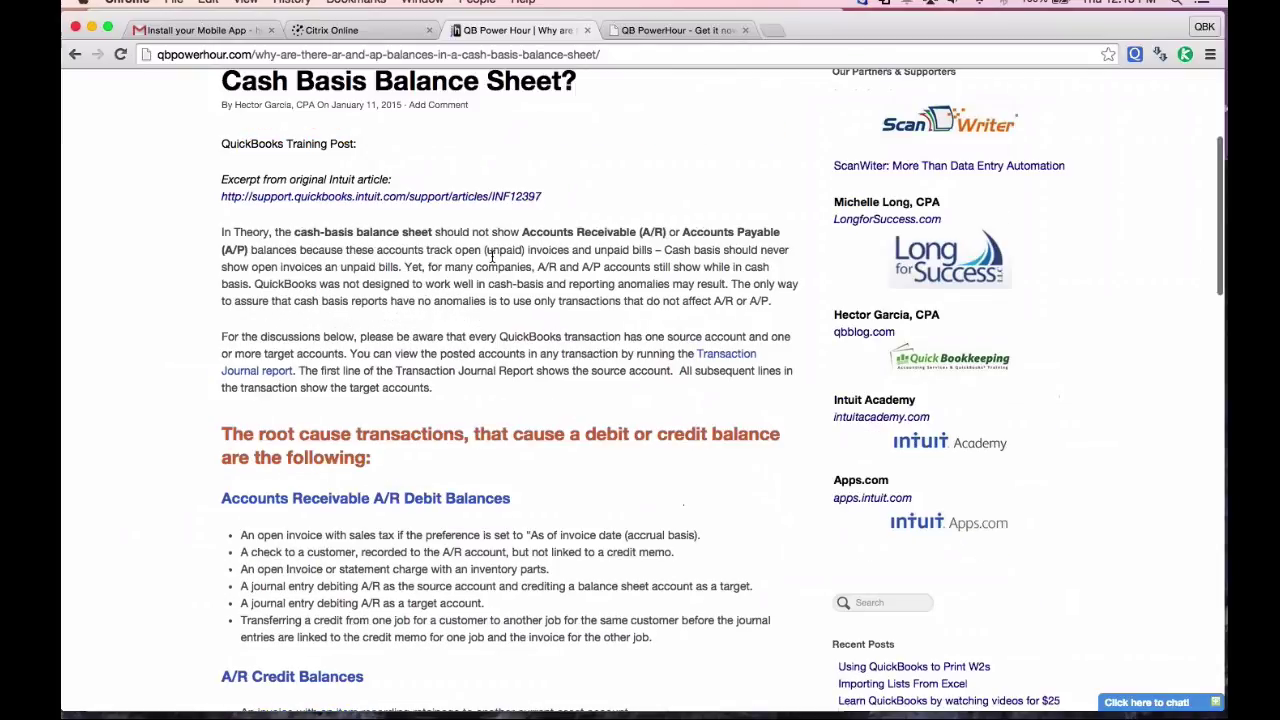
pyautogui.scroll(4, 492, 257)
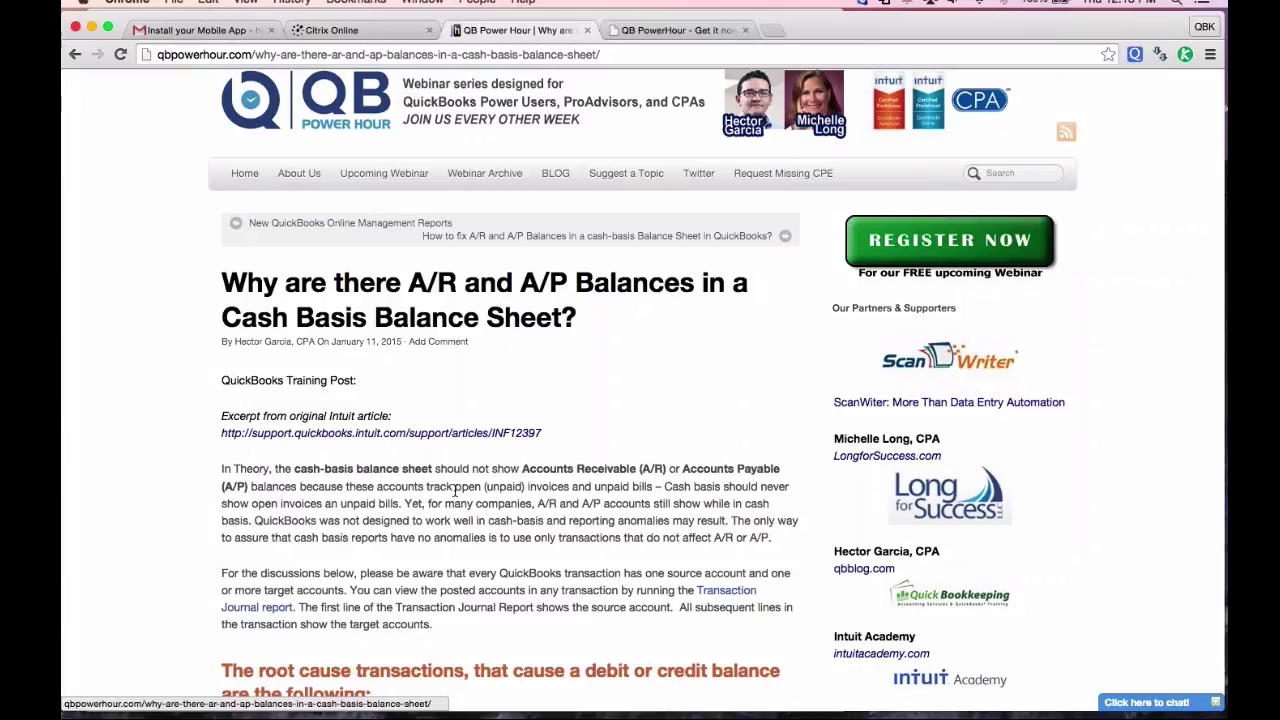
pyautogui.scroll(-1, 455, 490)
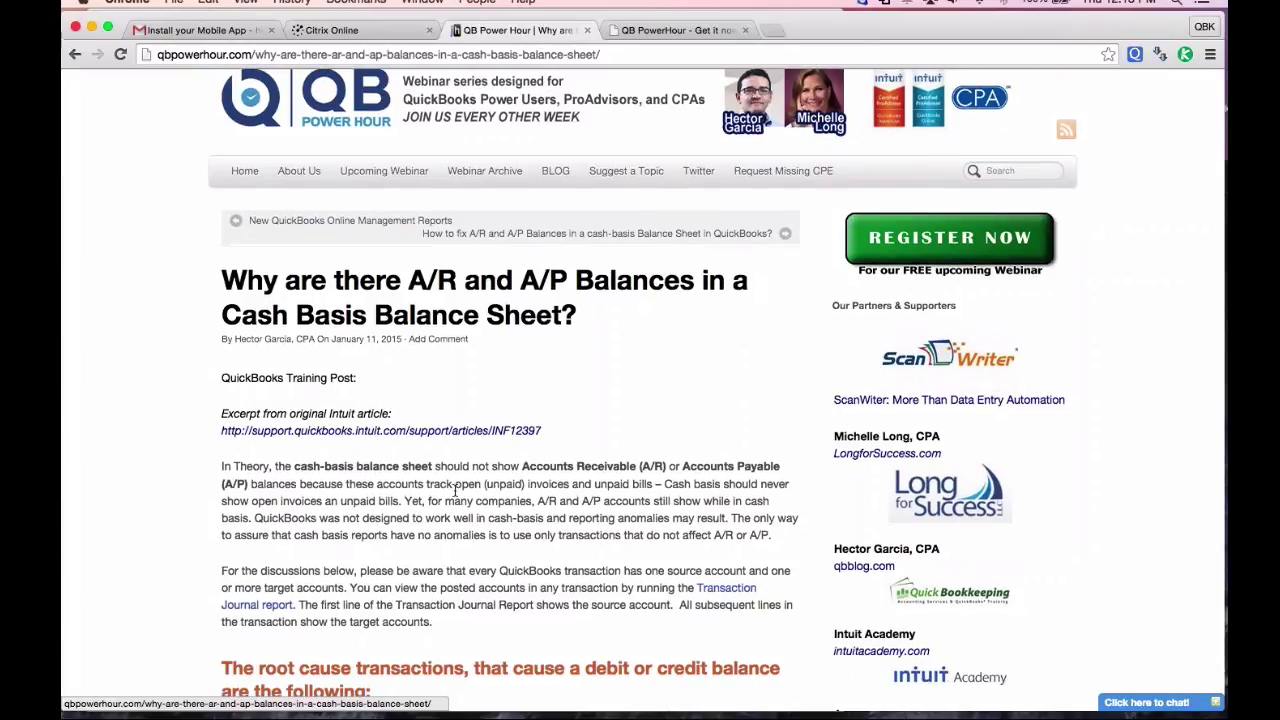
pyautogui.scroll(-2, 455, 490)
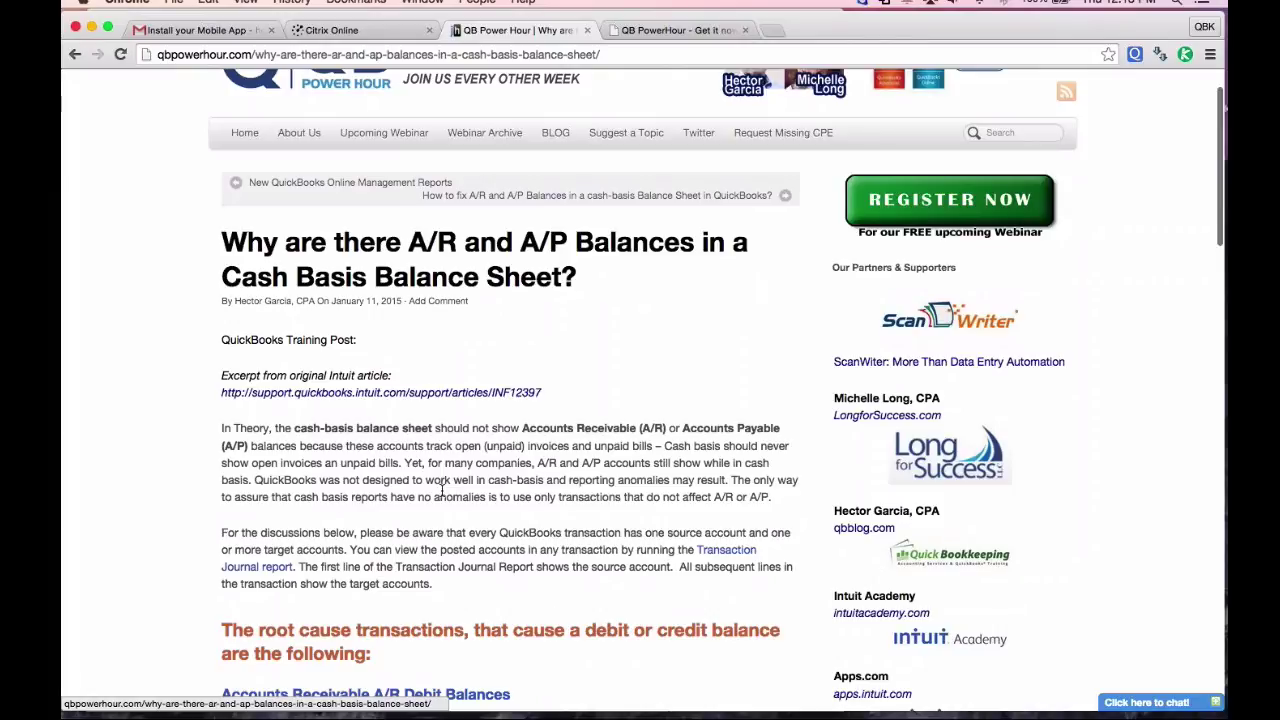
pyautogui.scroll(-2, 441, 490)
pyautogui.scroll(-20, 435, 494)
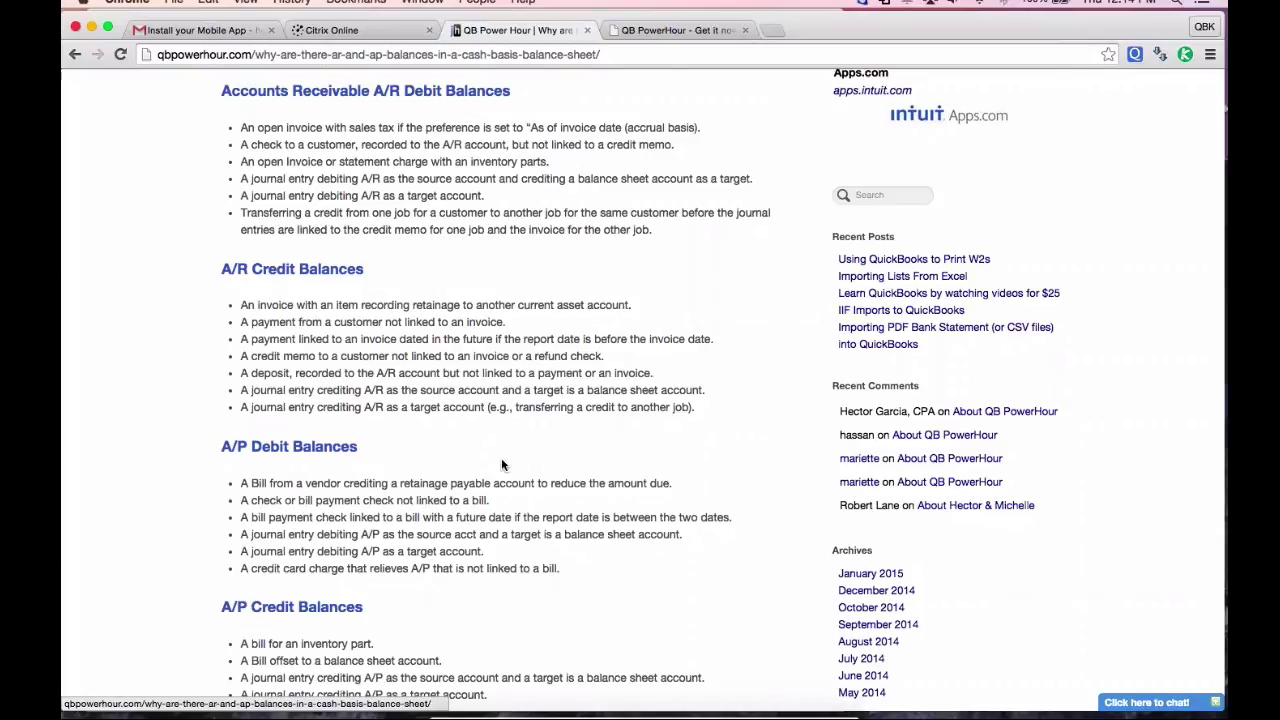
# Step: Switch to QuickBooks in the Windows virtual machine, change the Balance Sheet report basis to Cash, and dismiss the security notification
pyautogui.hotkey('ctrl', 'Up')
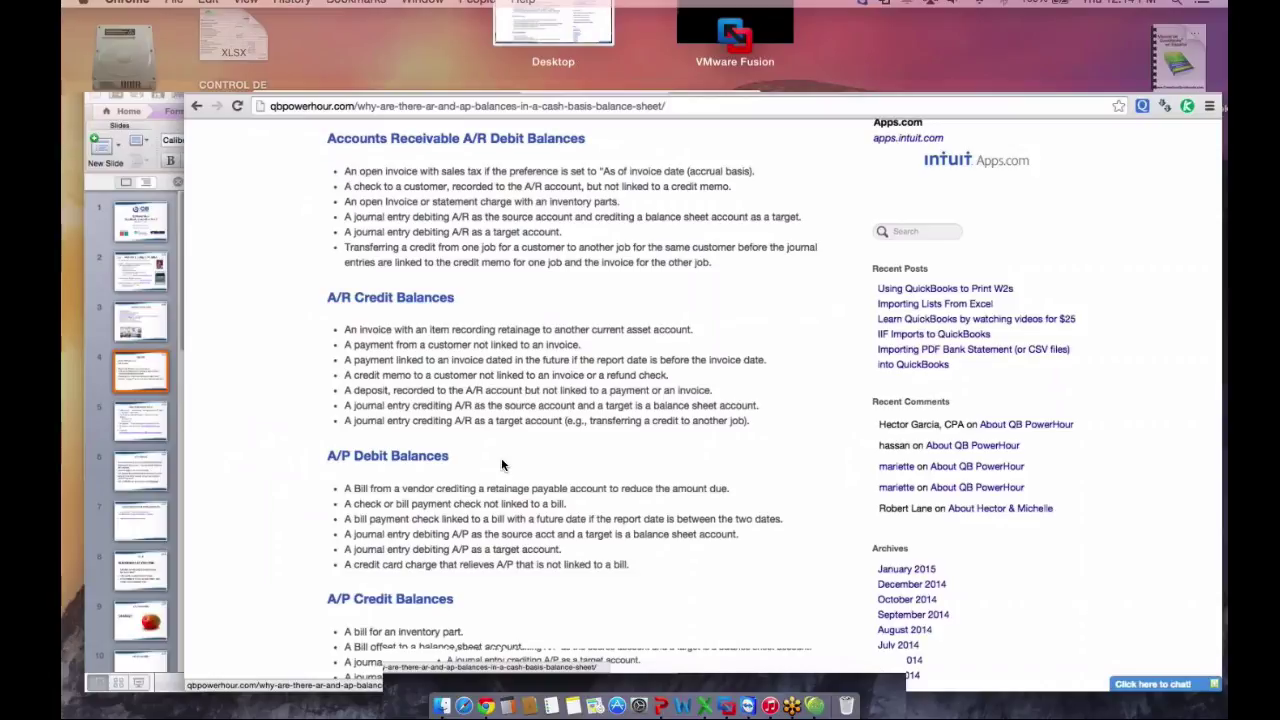
pyautogui.hotkey('ctrl', 'Right')
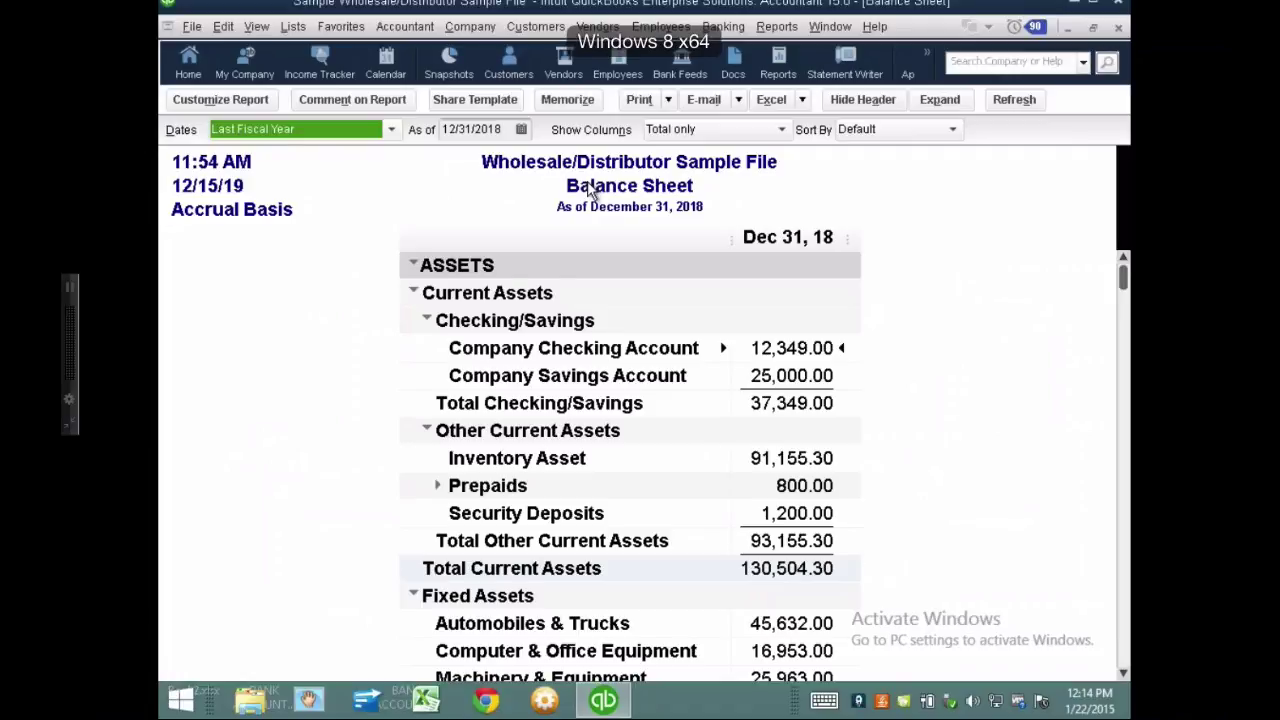
pyautogui.click(180, 101)
pyautogui.click(447, 372)
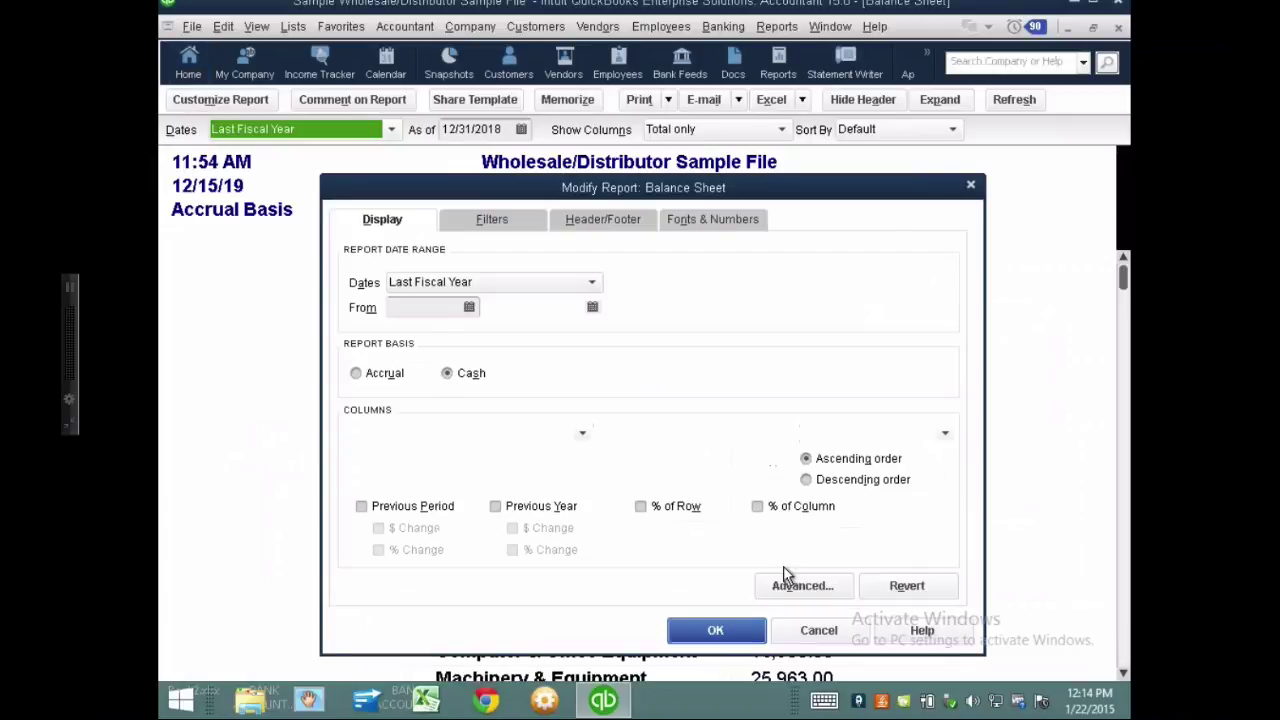
pyautogui.click(720, 630)
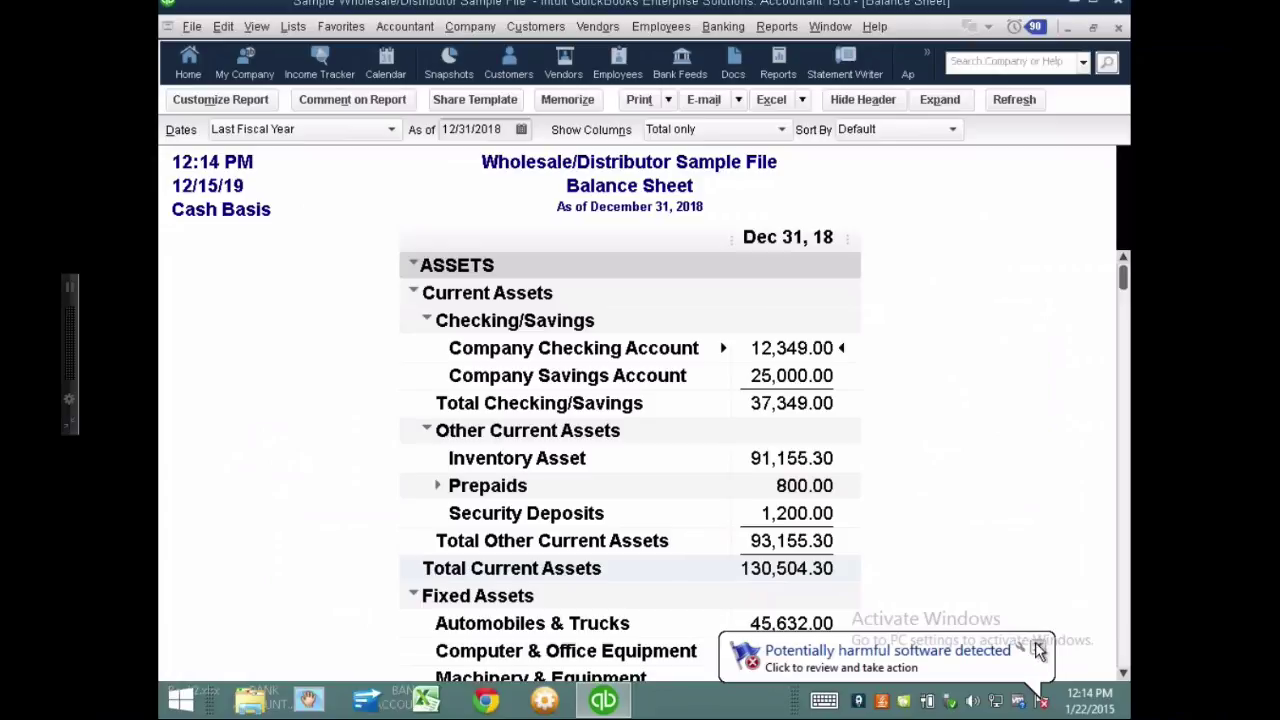
pyautogui.click(1035, 642)
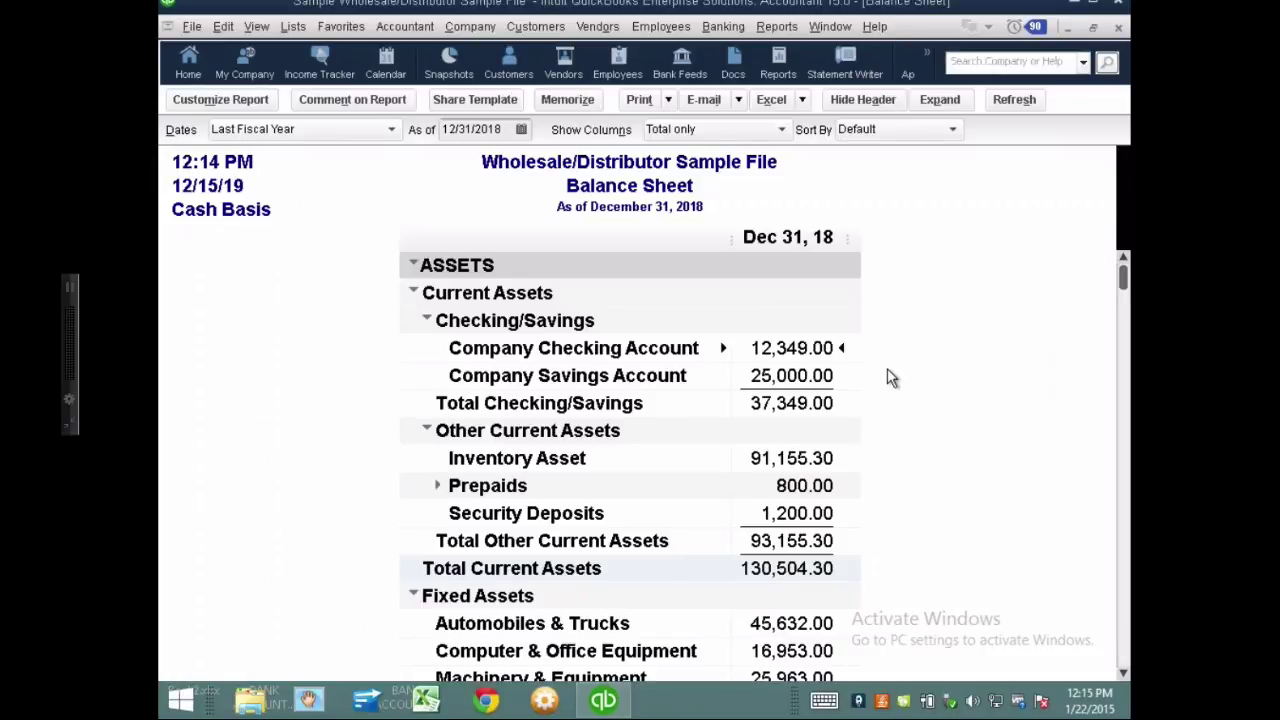
# Step: Open the Baker's Professional Lighting invoice dated 12/07/2019 from the Customer Center's invoice transactions
pyautogui.click(498, 52)
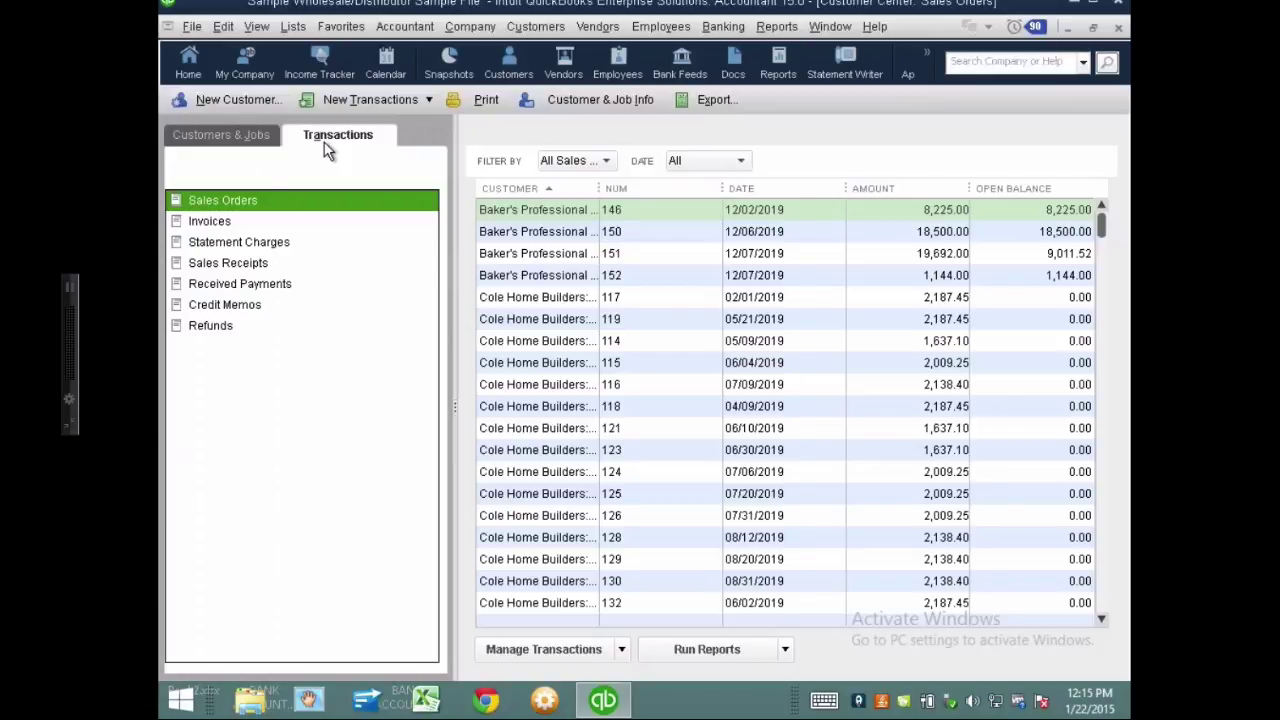
pyautogui.press('Down')
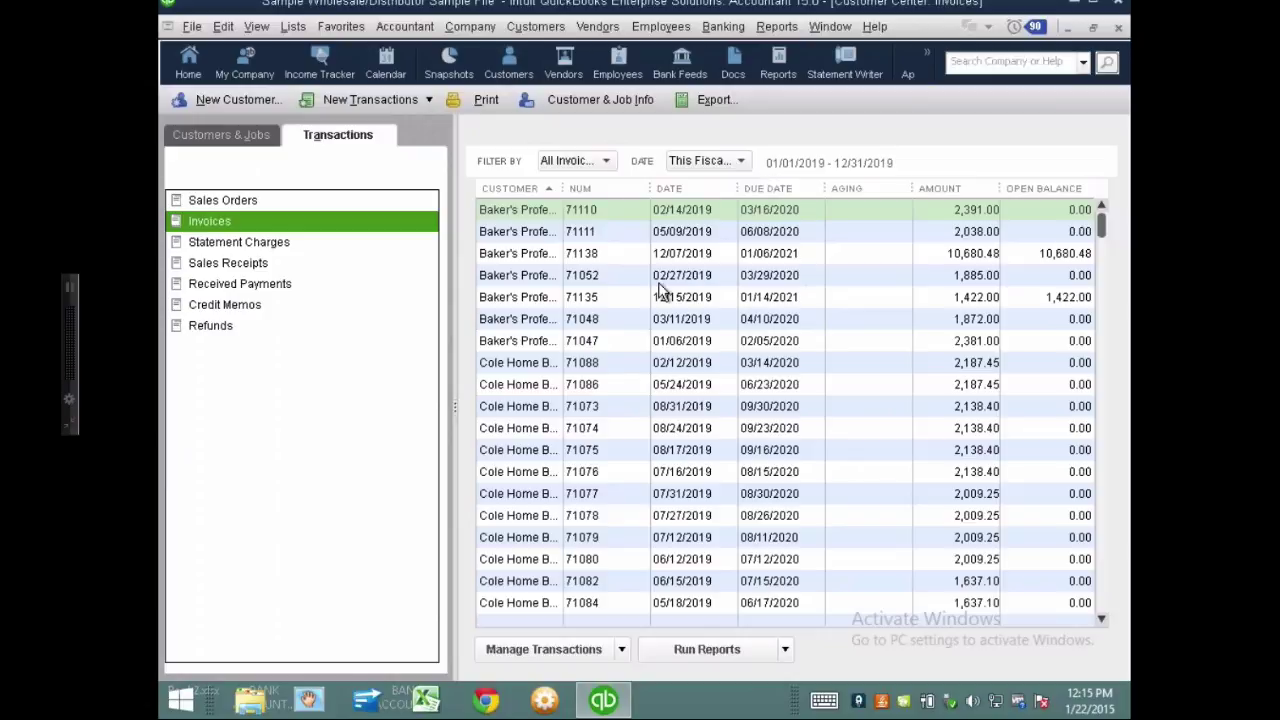
pyautogui.doubleClick(687, 255)
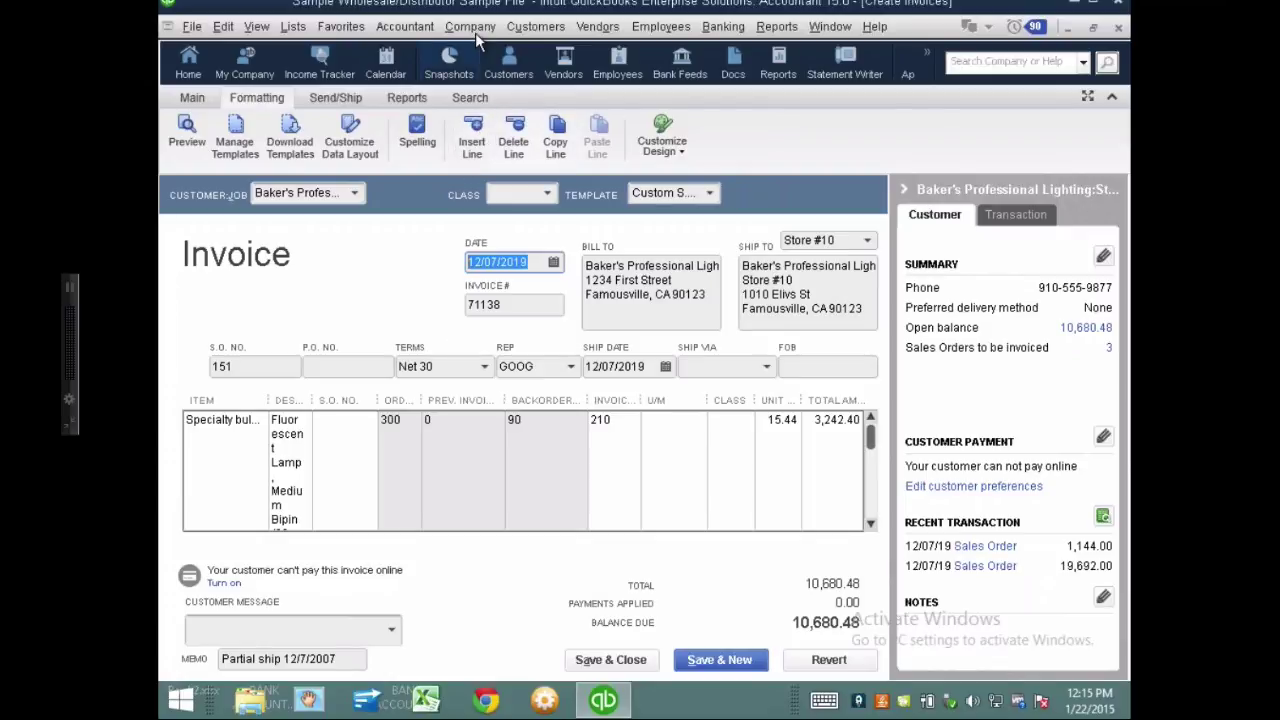
# Step: Start a customer payment of 5,000.00 from Baker's Professional Lighting and unapply it from the 12/07/2019 invoice
pyautogui.click(535, 26)
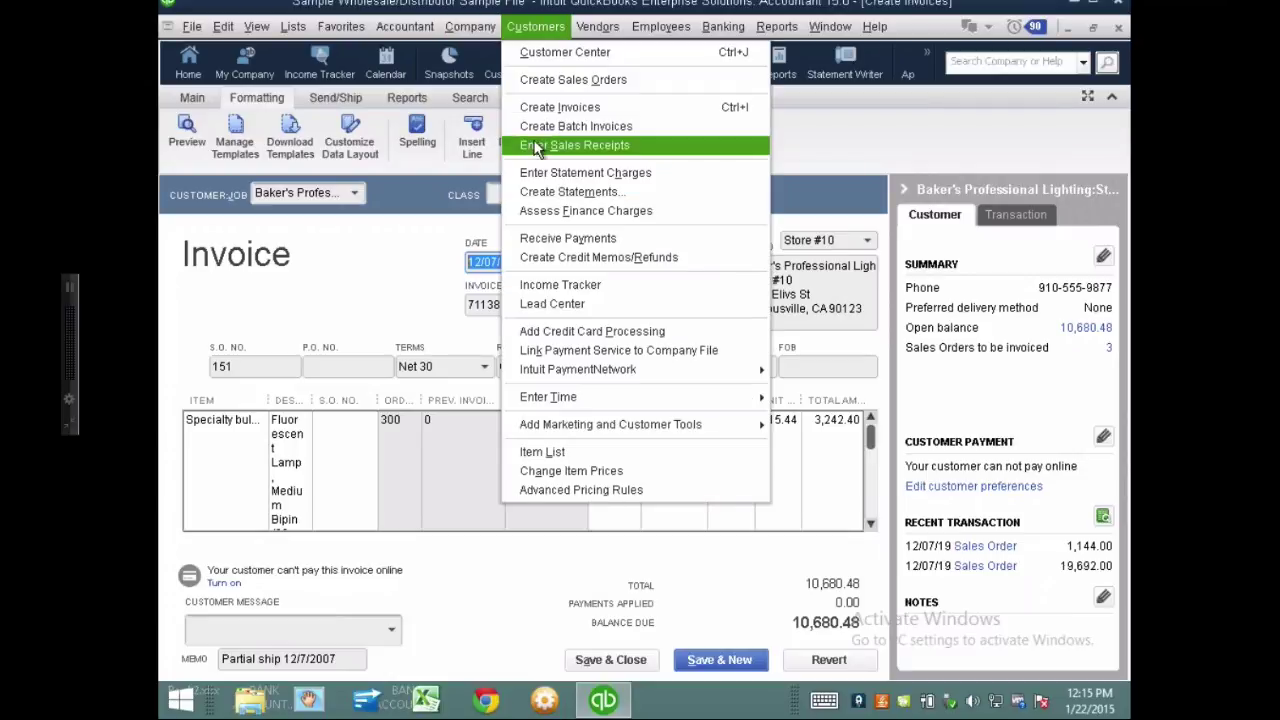
pyautogui.click(545, 239)
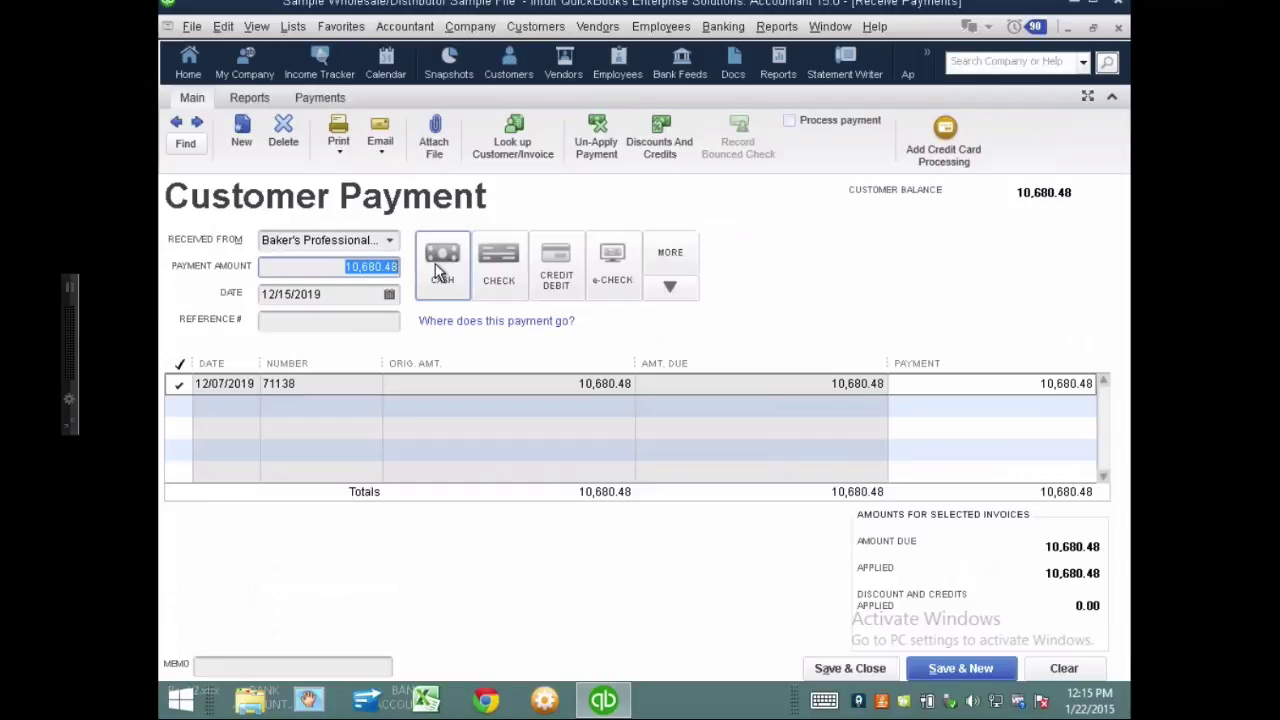
pyautogui.write('5000')
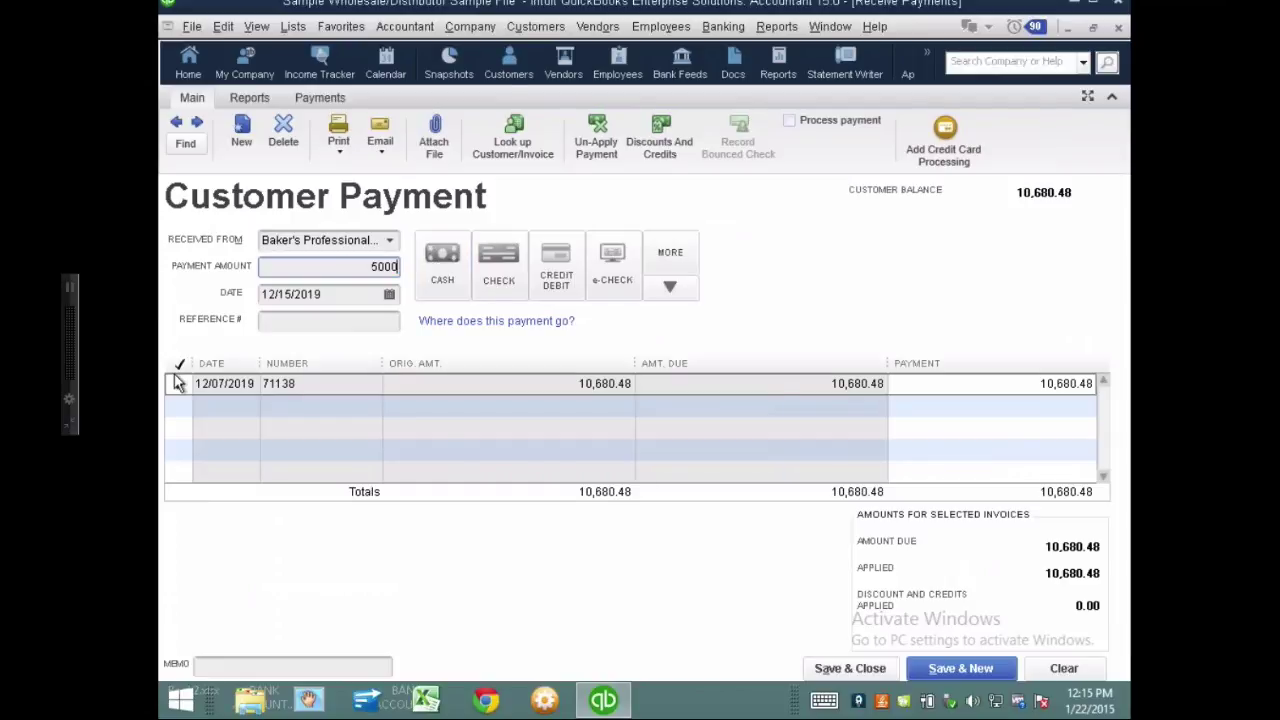
pyautogui.click(177, 384)
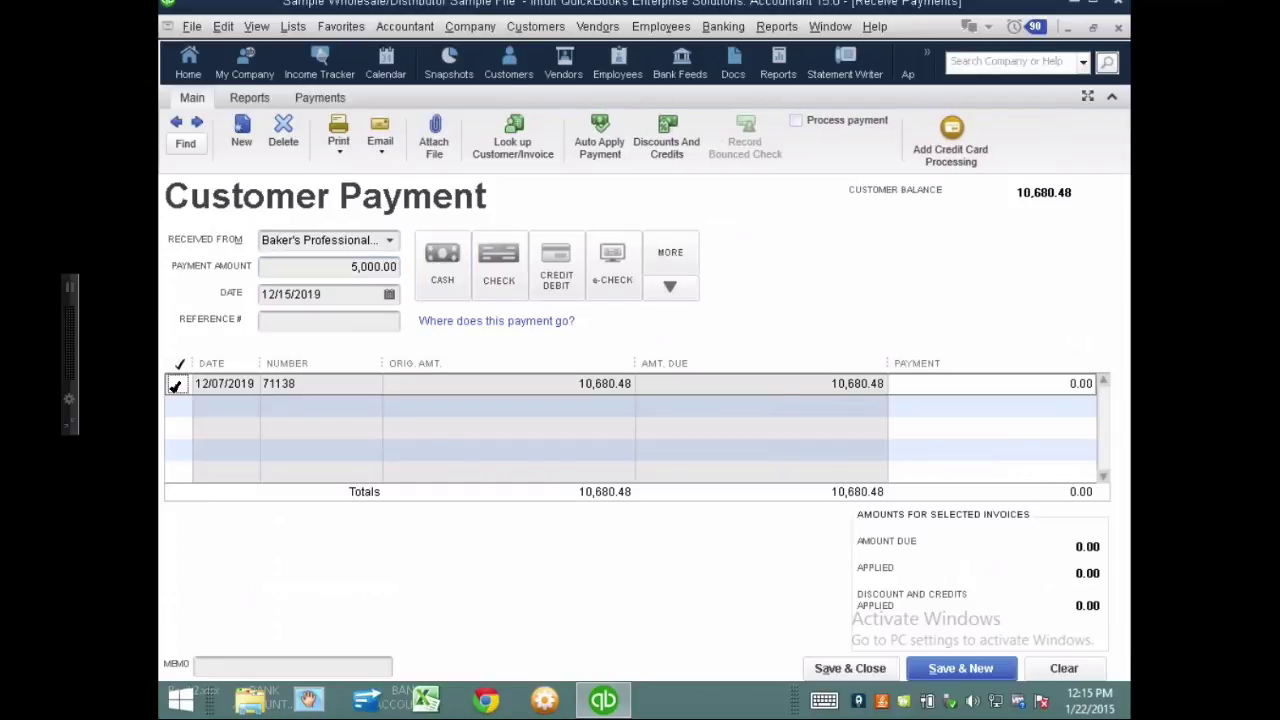
# Step: Set the customer payment's date to 12/31/2018
pyautogui.click(338, 292)
pyautogui.write('12/31/2018')
pyautogui.moveTo(337, 291); pyautogui.dragTo(177, 300)
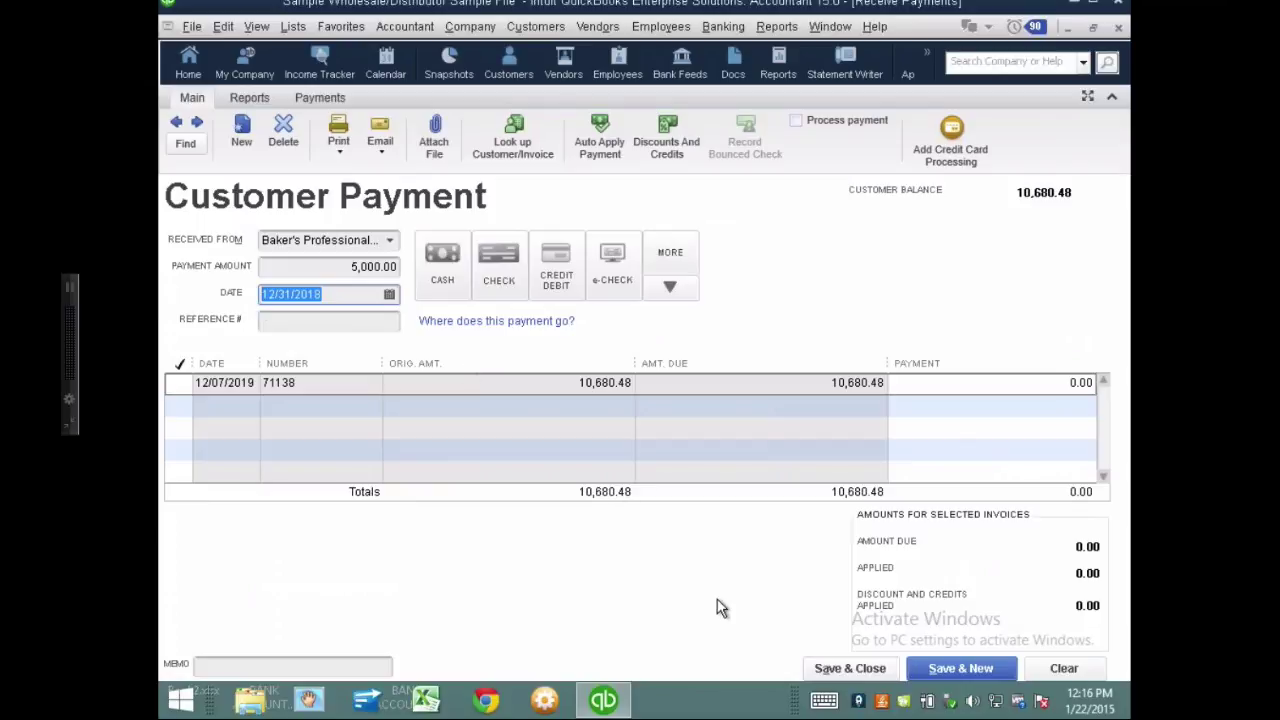
# Step: Save and close the 5,000.00 customer payment, accepting the change to the closed period
pyautogui.click(852, 672)
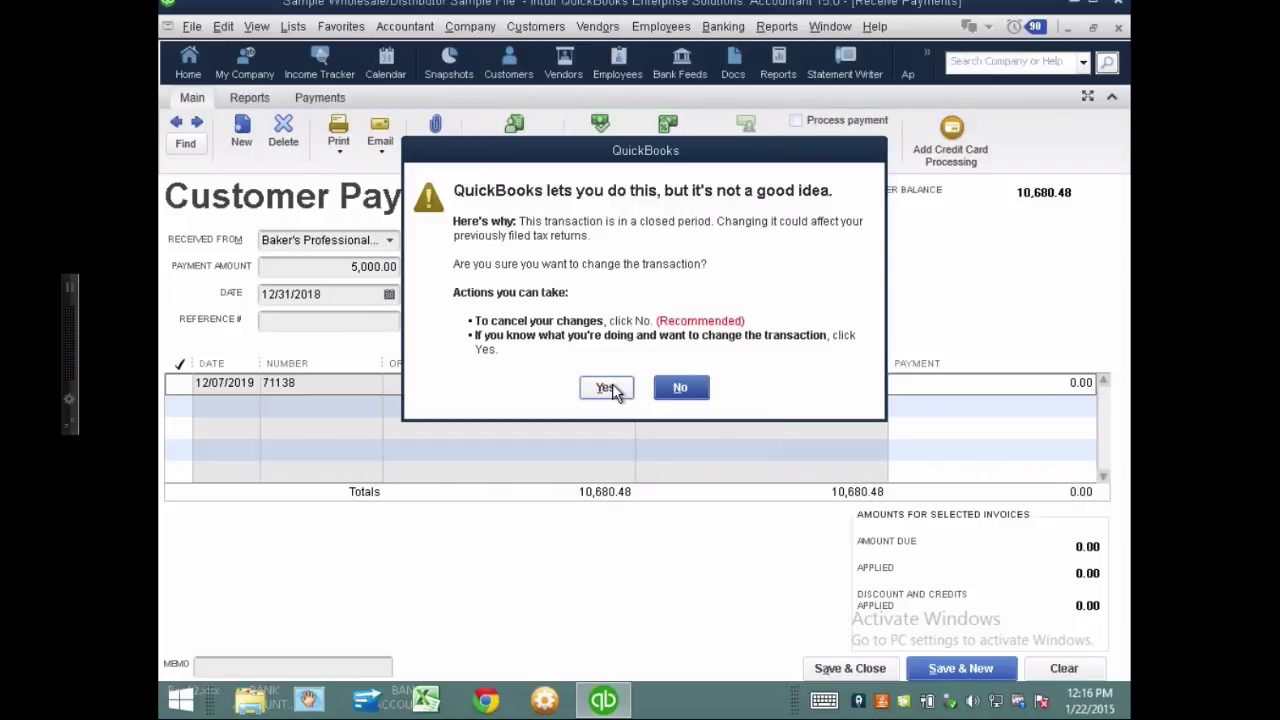
pyautogui.click(607, 388)
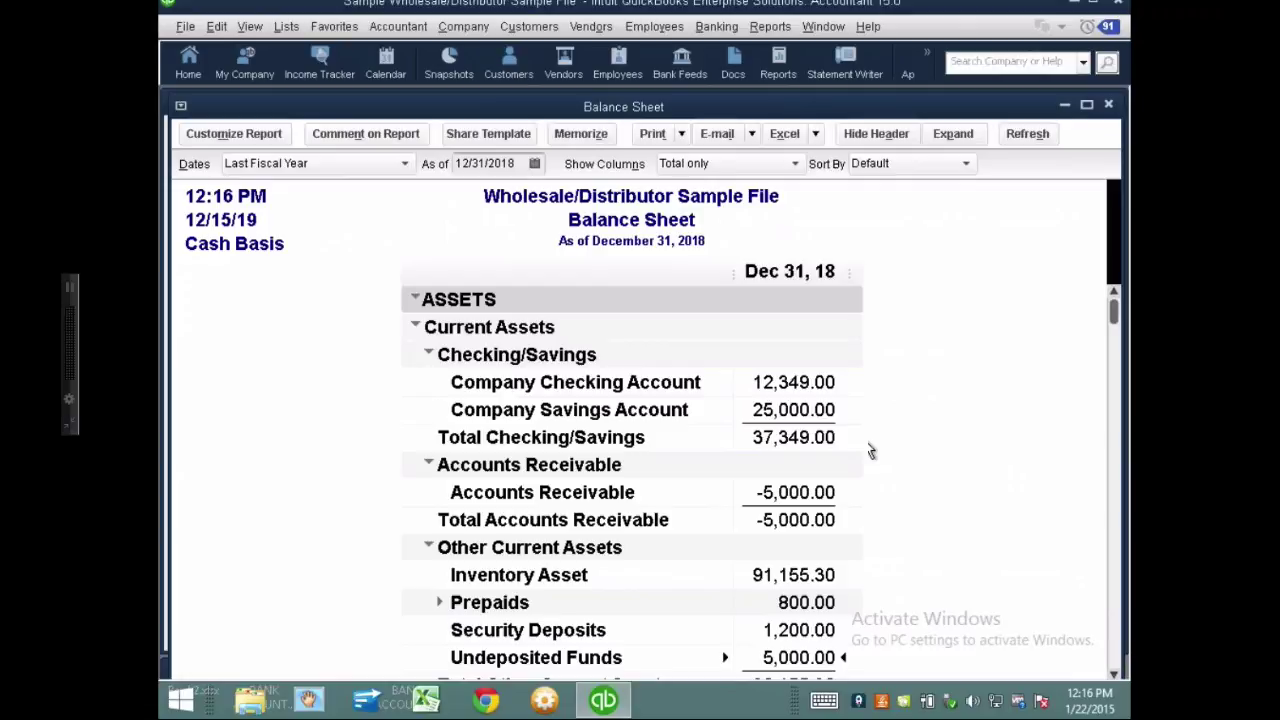
# Step: Open the transaction detail behind the Balance Sheet's Accounts Receivable amount and narrow the Date and Memo columns
pyautogui.doubleClick(777, 491)
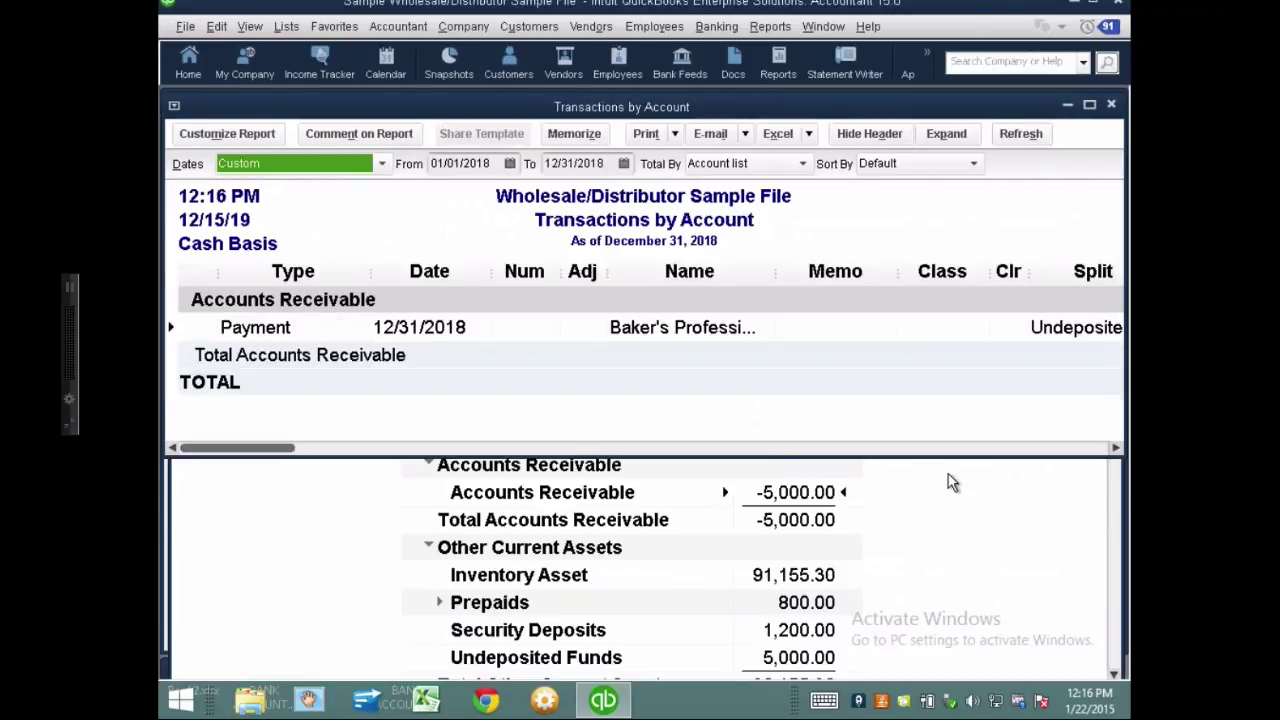
pyautogui.click(1015, 139)
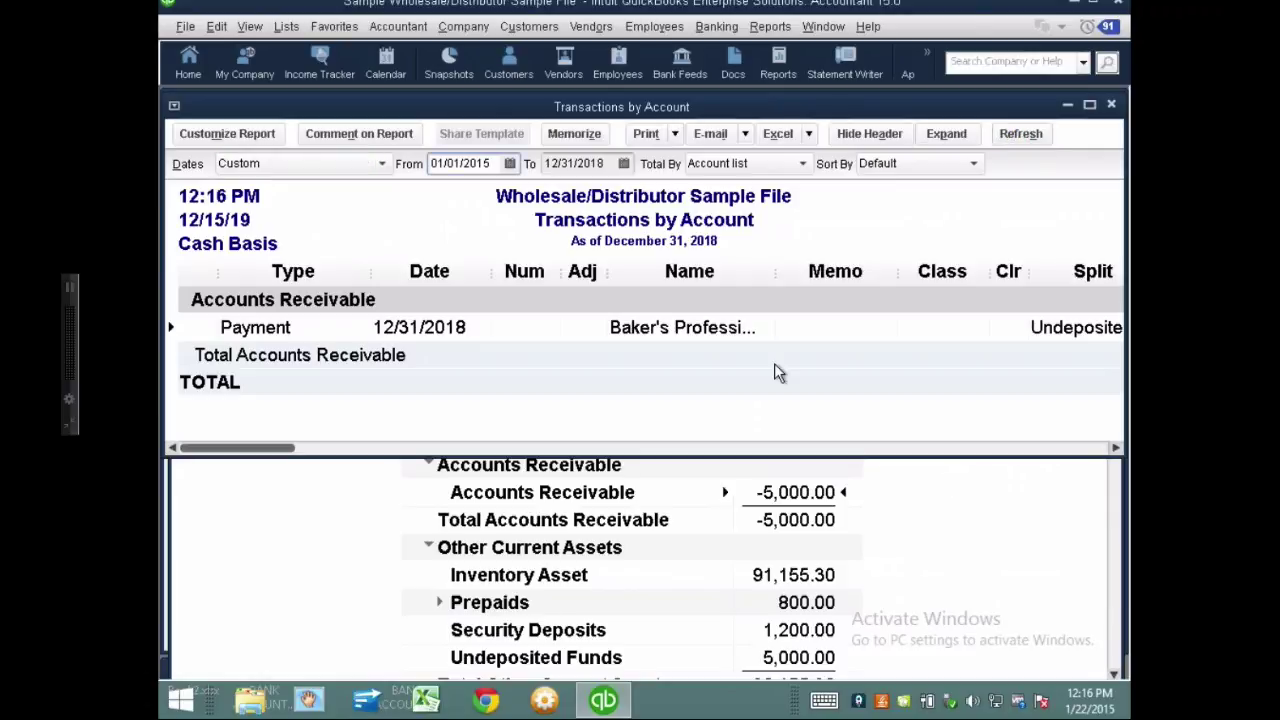
pyautogui.click(178, 107)
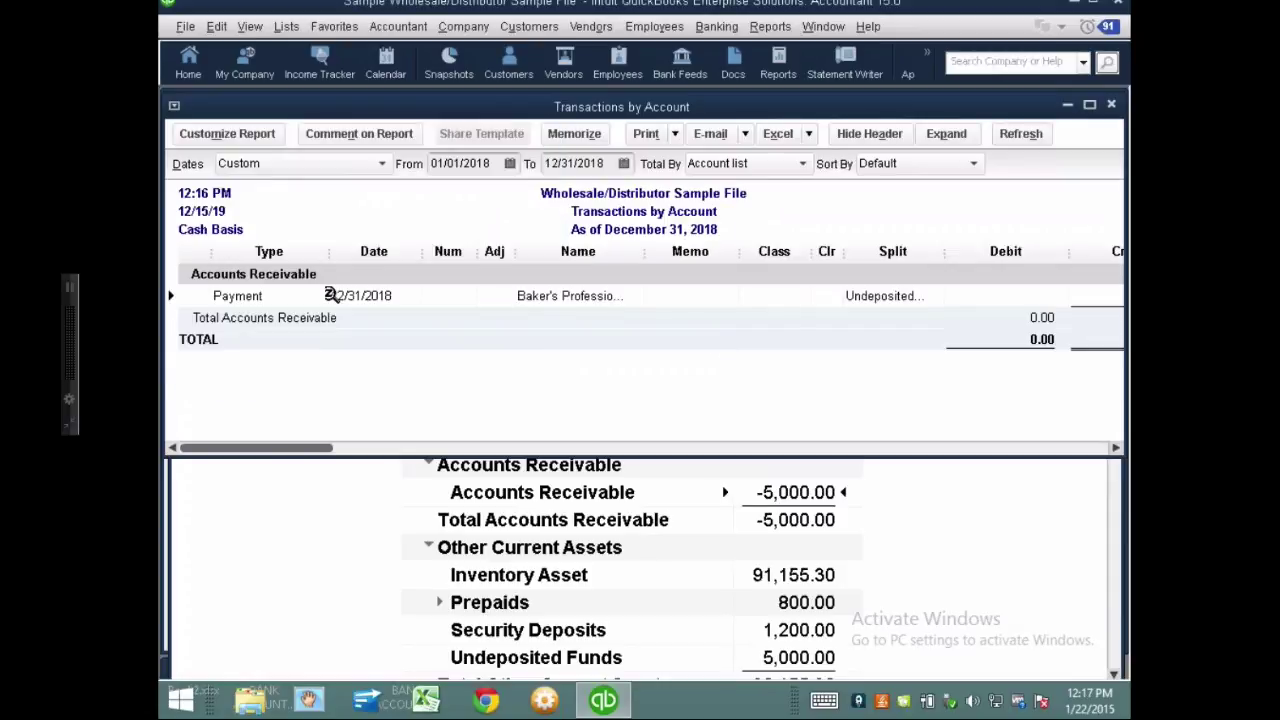
pyautogui.moveTo(423, 252); pyautogui.dragTo(391, 264)
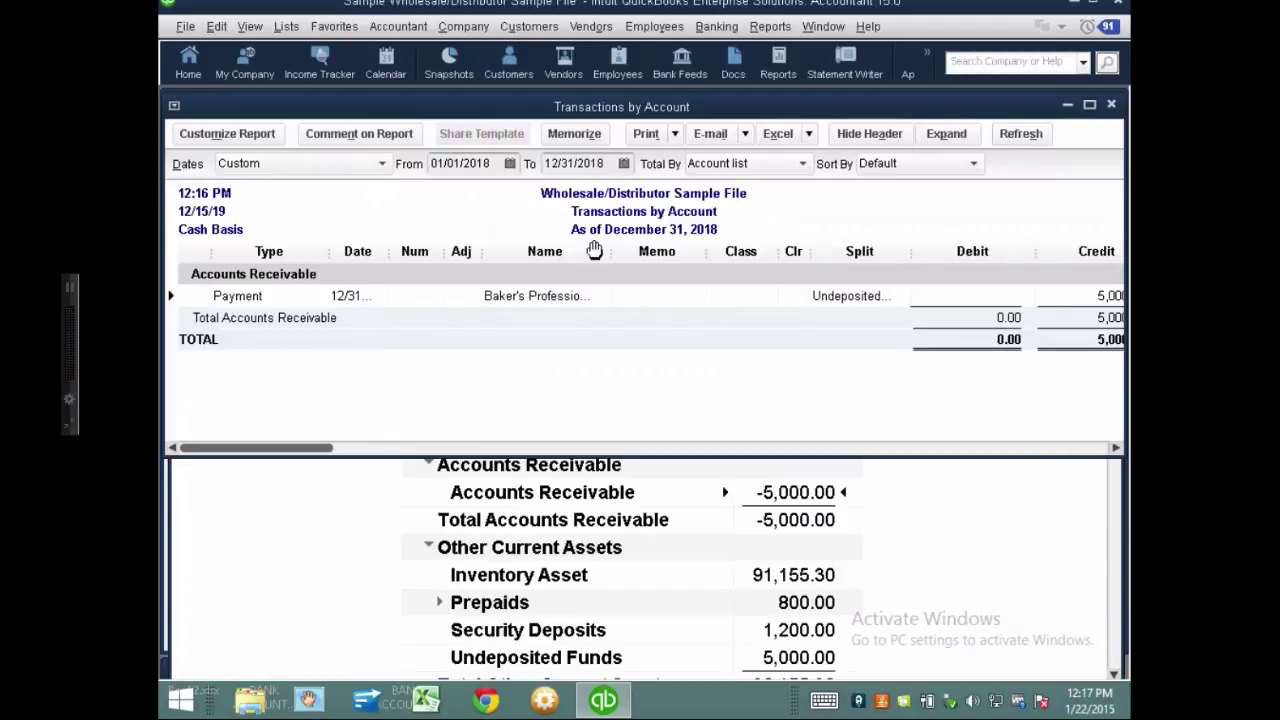
pyautogui.moveTo(594, 250); pyautogui.dragTo(645, 252)
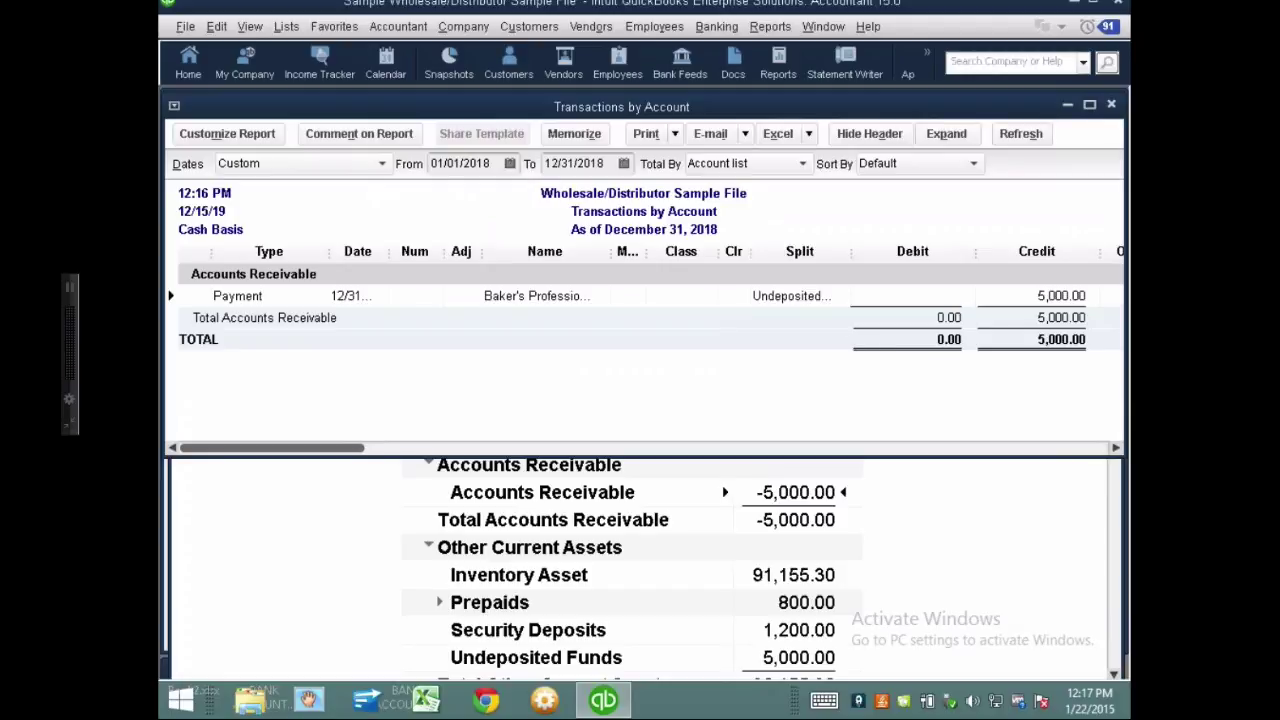
# Step: Apply the Baker's Professional Lighting payment of 12/31/2018 to the 12/07/2019 invoice, save it in the closed period, and close the transaction report
pyautogui.doubleClick(255, 296)
pyautogui.doubleClick(255, 296)
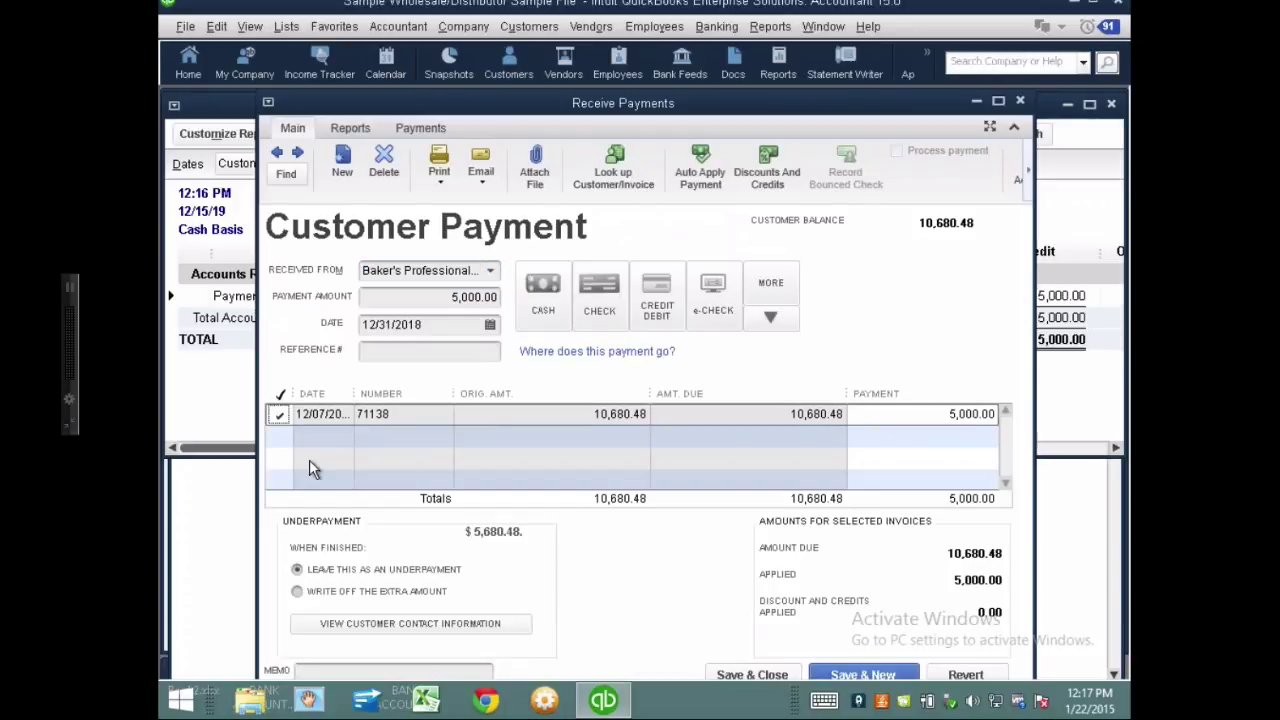
pyautogui.click(1020, 104)
pyautogui.click(557, 223)
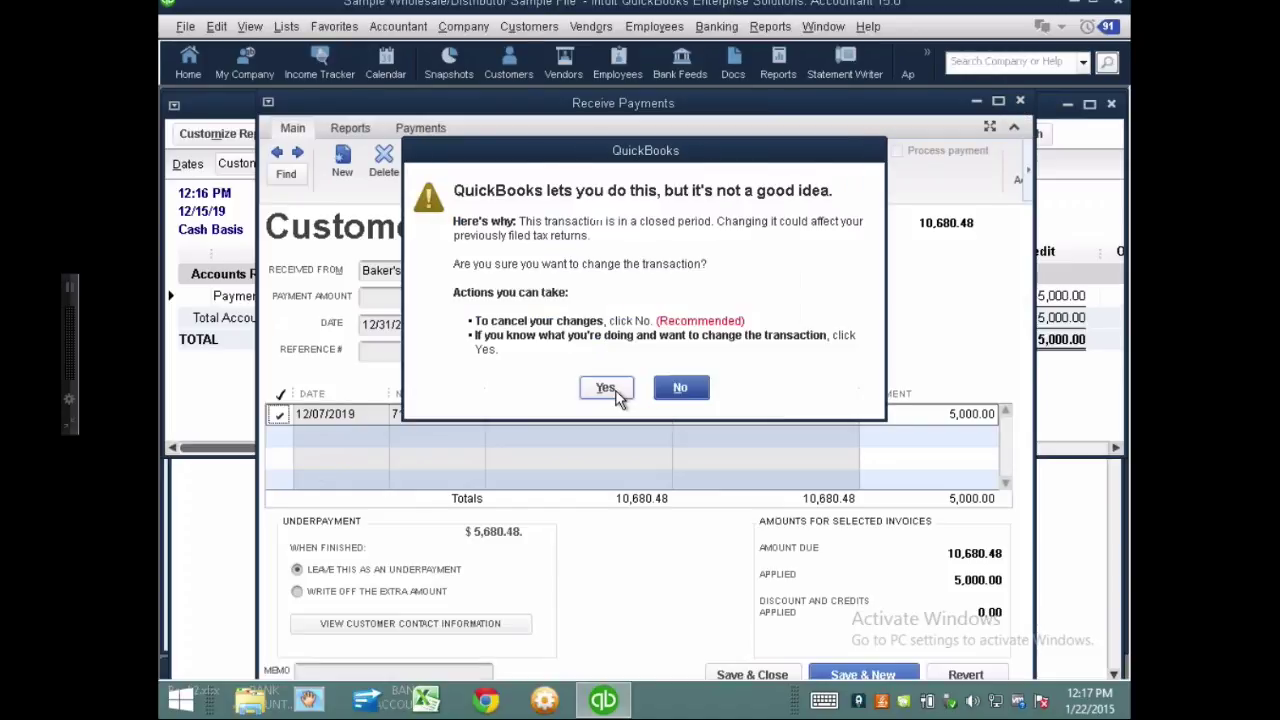
pyautogui.click(606, 388)
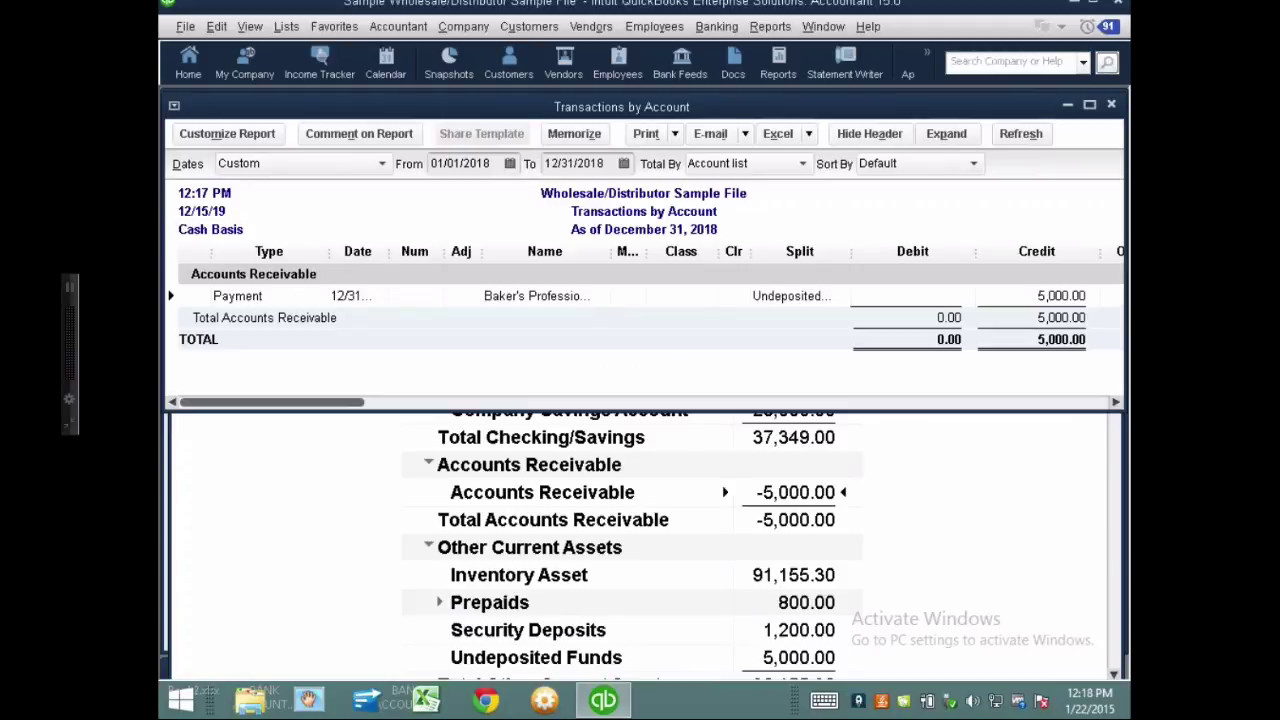
pyautogui.press('Escape')
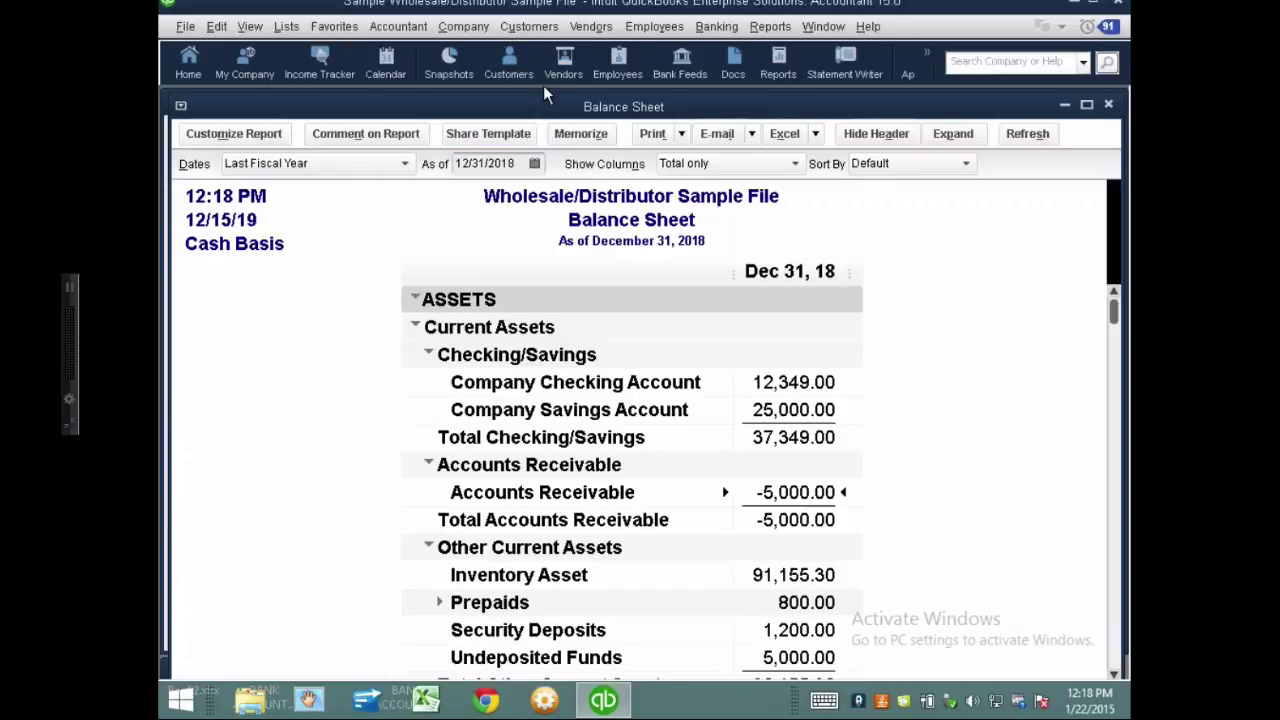
# Step: Start a new invoice dated 12/31/2018 for the first customer in the list, with Custom Work as the line item
pyautogui.click(537, 30)
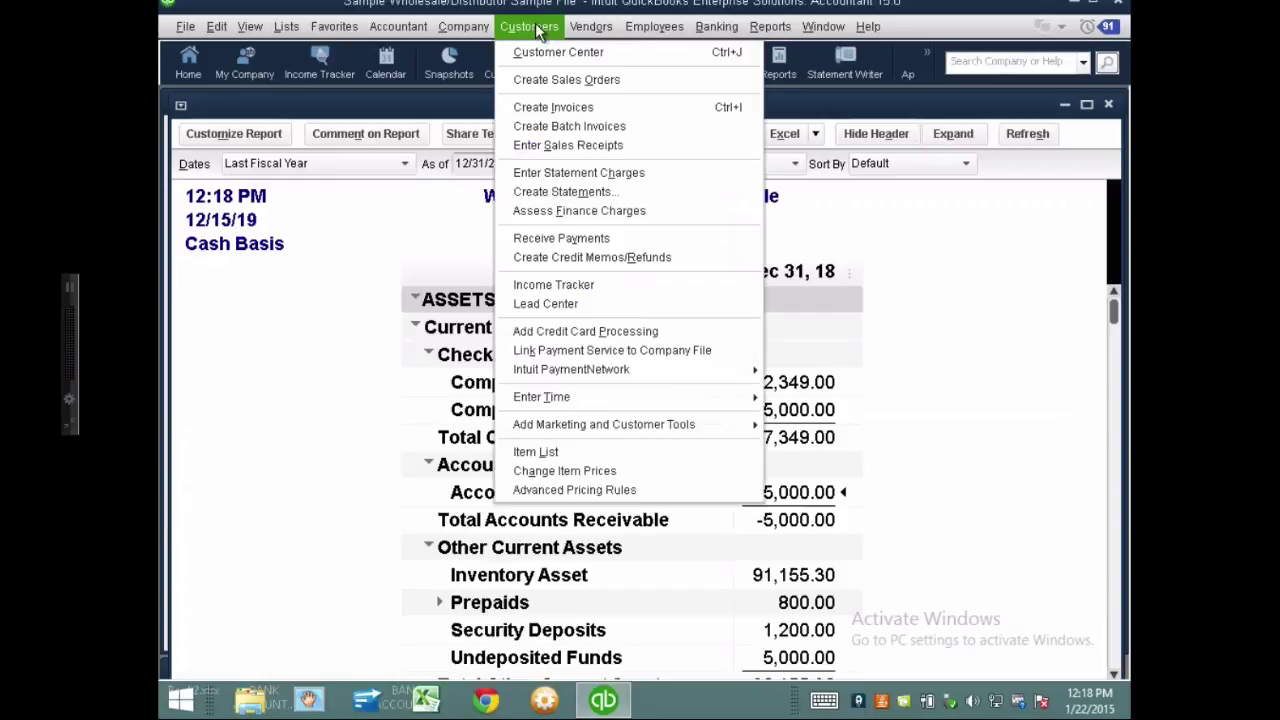
pyautogui.click(537, 107)
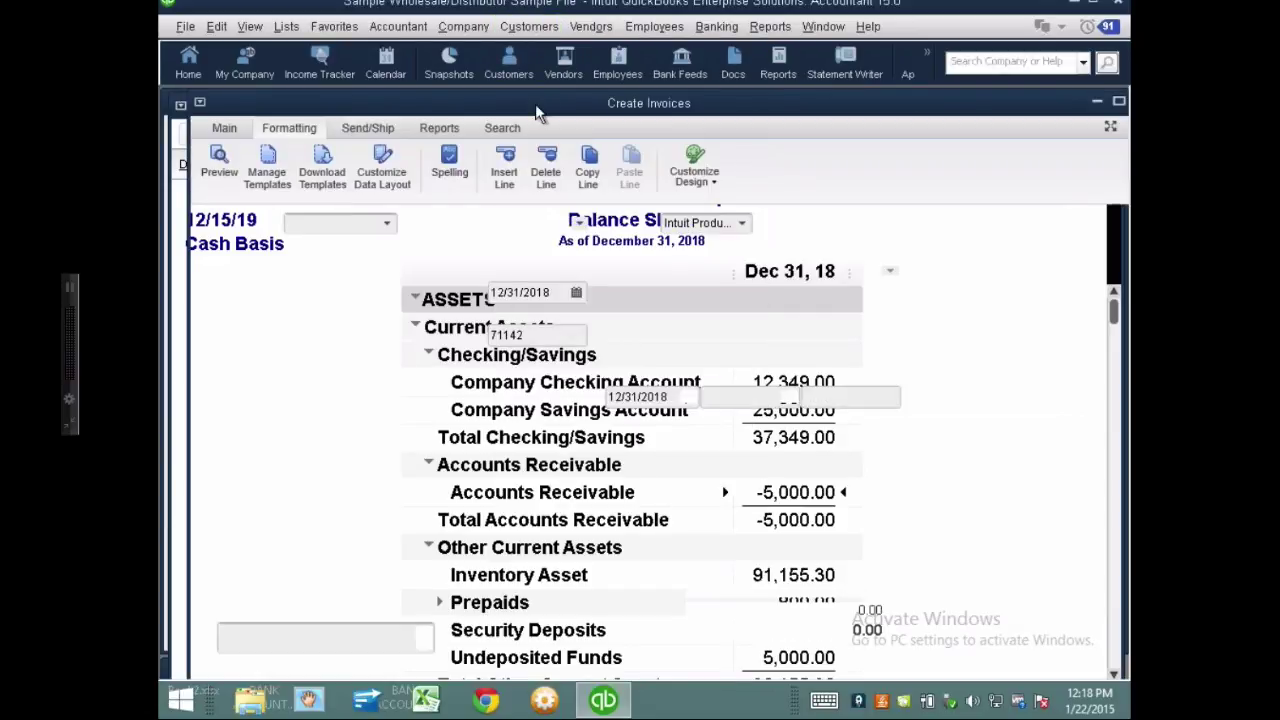
pyautogui.moveTo(552, 292); pyautogui.dragTo(494, 292)
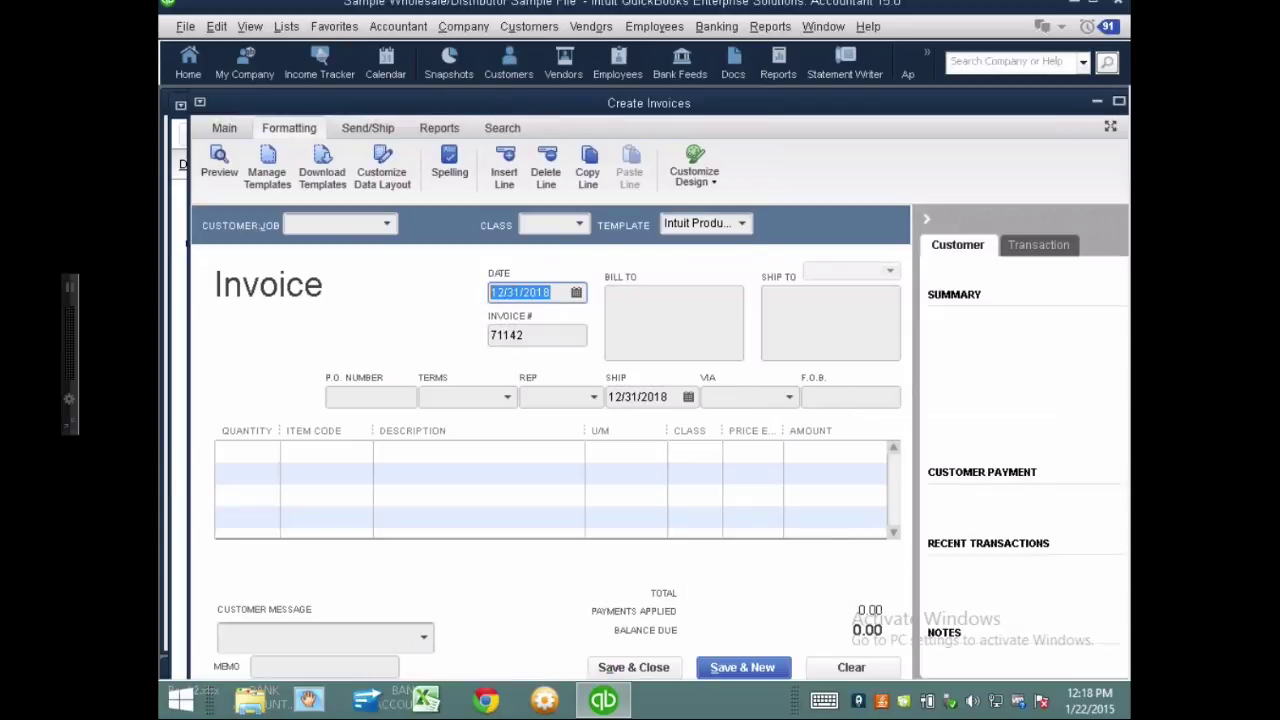
pyautogui.click(385, 224)
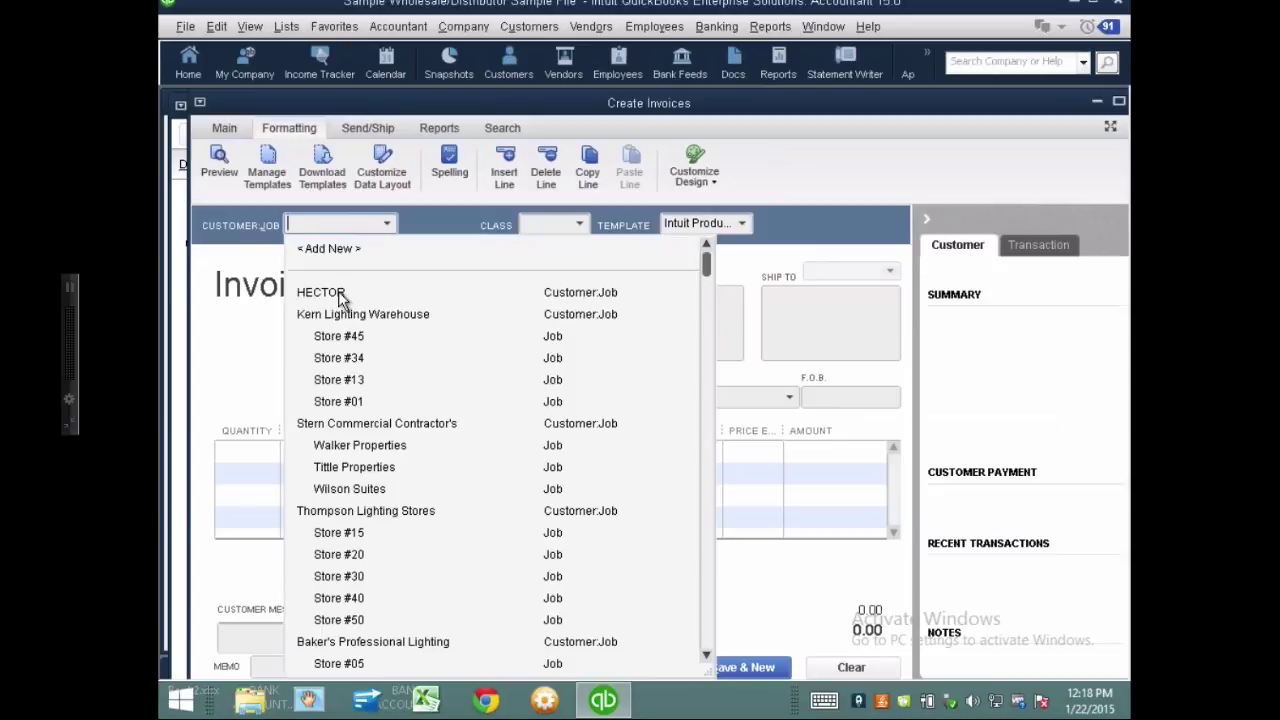
pyautogui.click(330, 292)
pyautogui.click(340, 299)
pyautogui.press('Return')
pyautogui.click(366, 78)
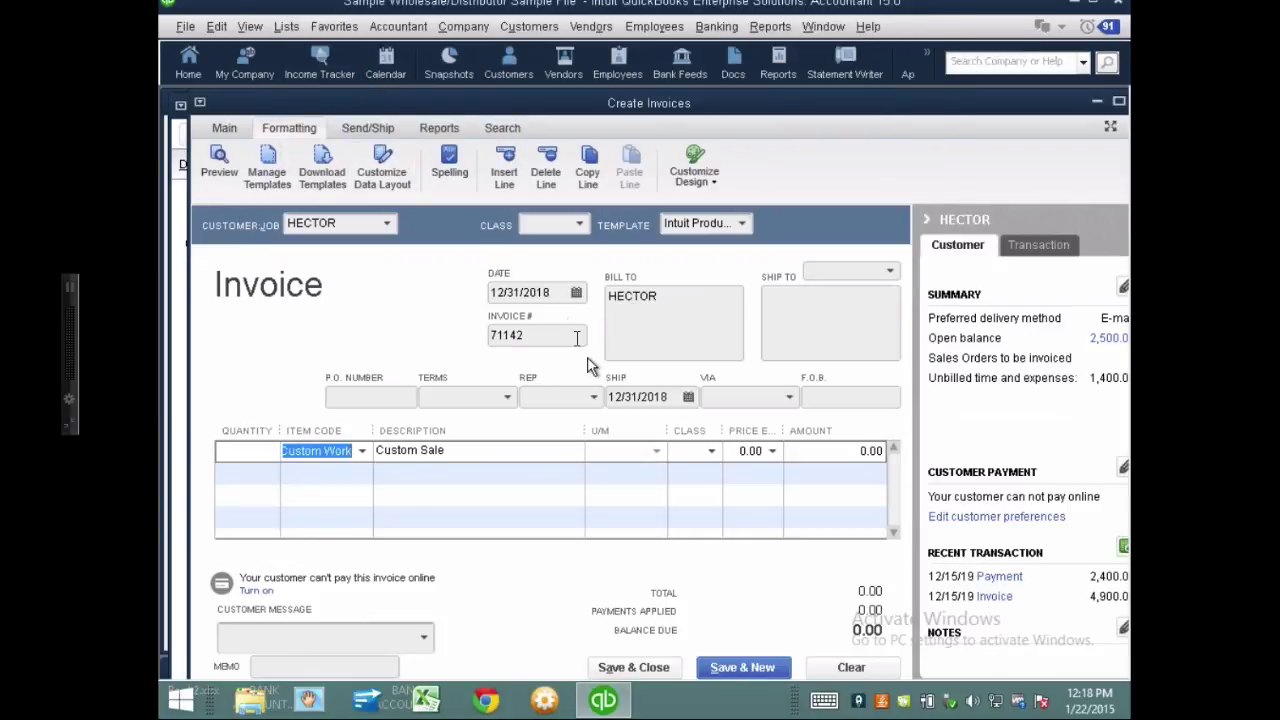
# Step: Set the Custom Work line's price to 12,000, dismiss the price level message, and save and close the invoice
pyautogui.click(750, 451)
pyautogui.write('12000')
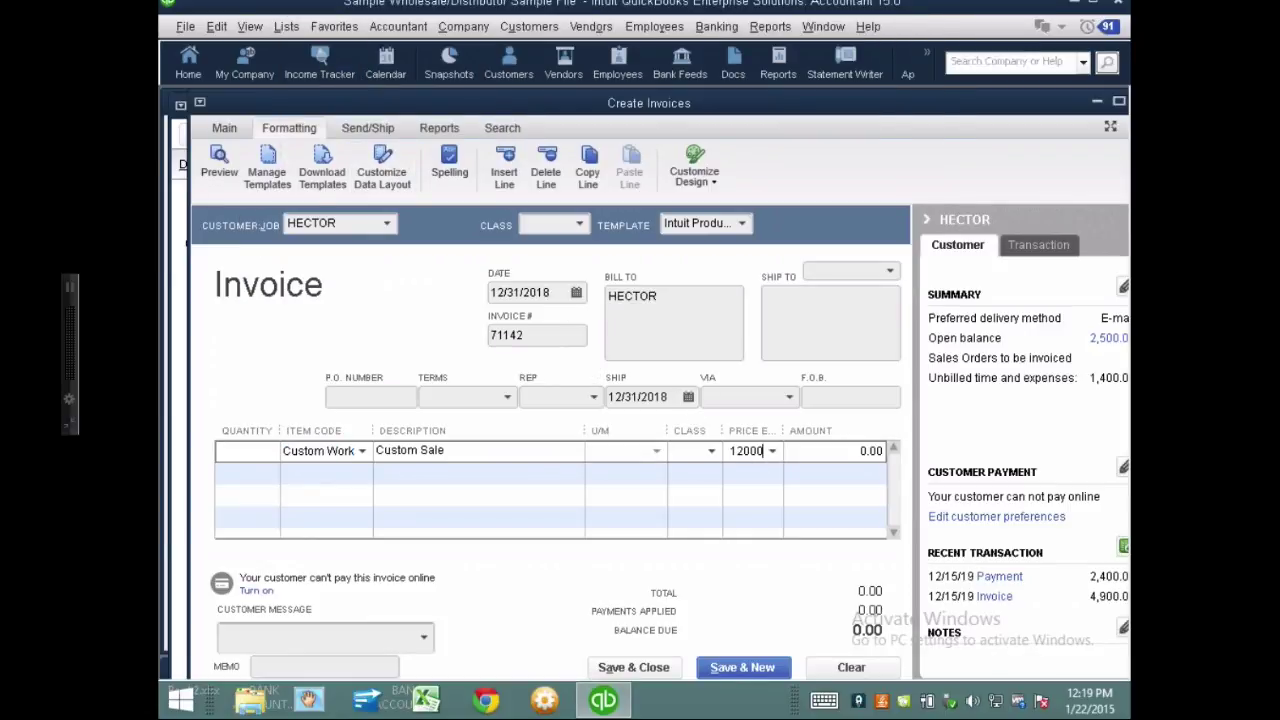
pyautogui.click(815, 453)
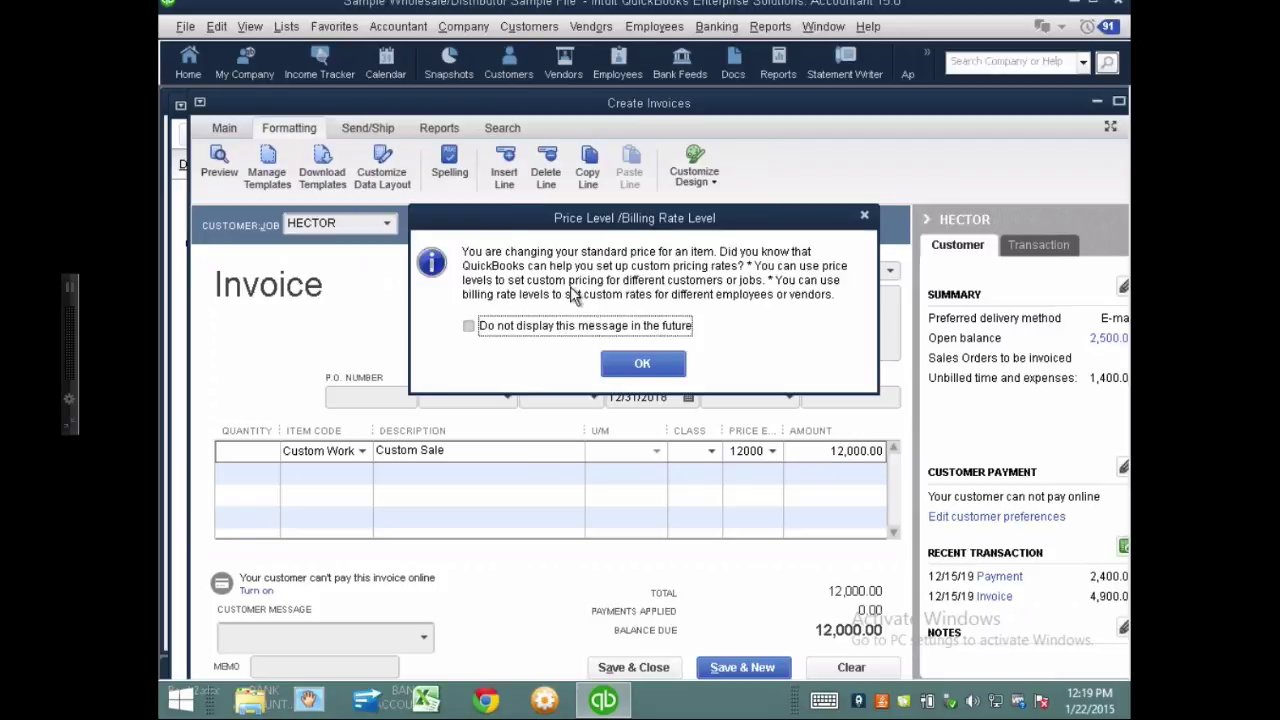
pyautogui.click(652, 363)
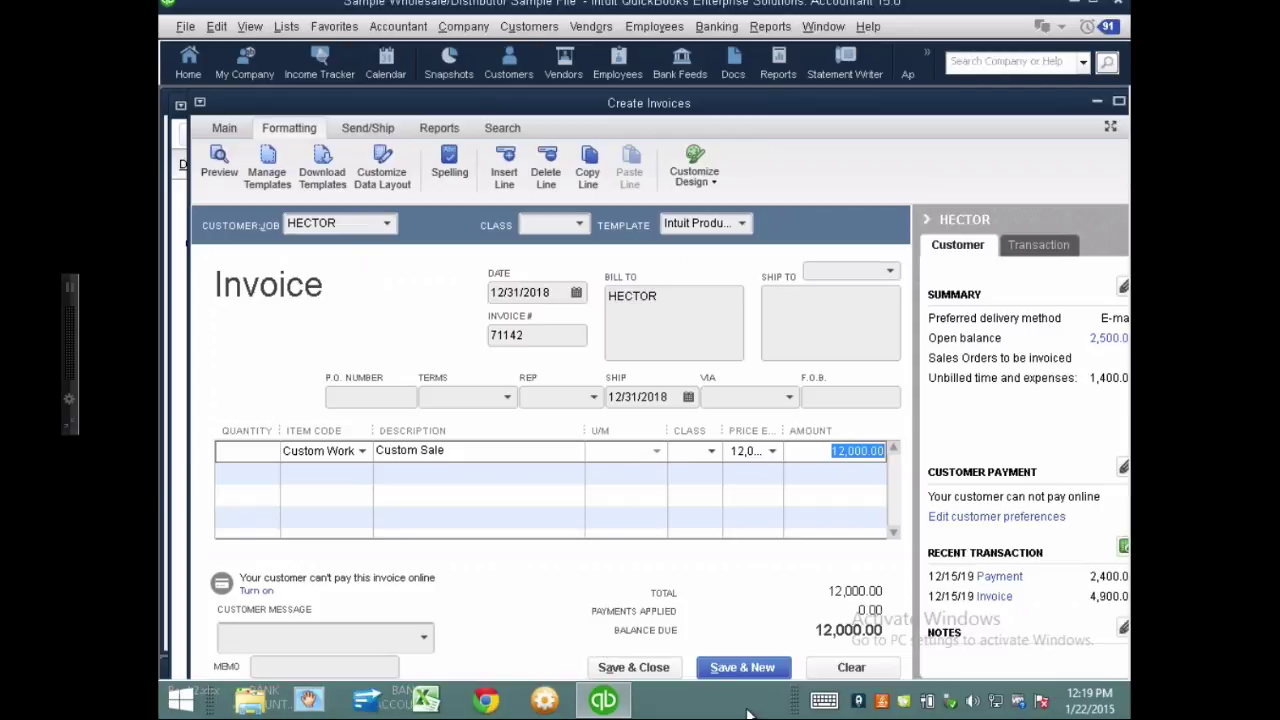
pyautogui.click(653, 671)
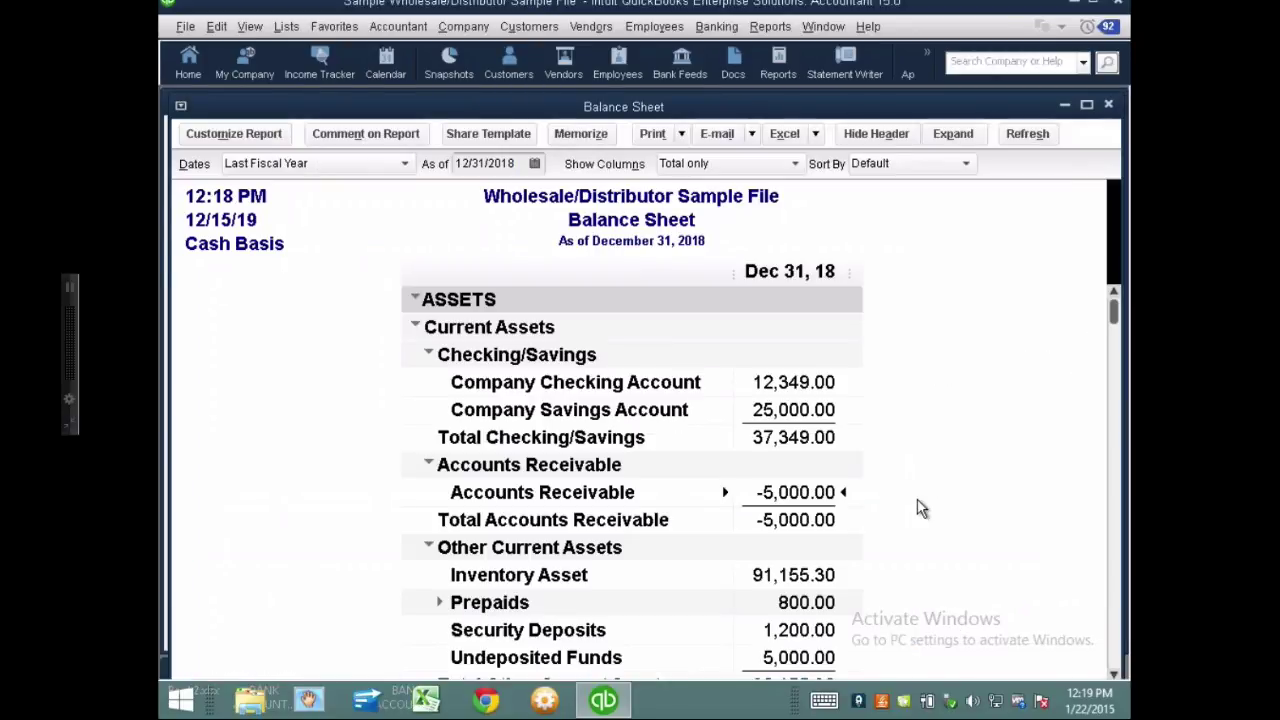
# Step: Find the invoice by its amount of 12,000.00 and open it
pyautogui.hotkey('ctrl', 'f')
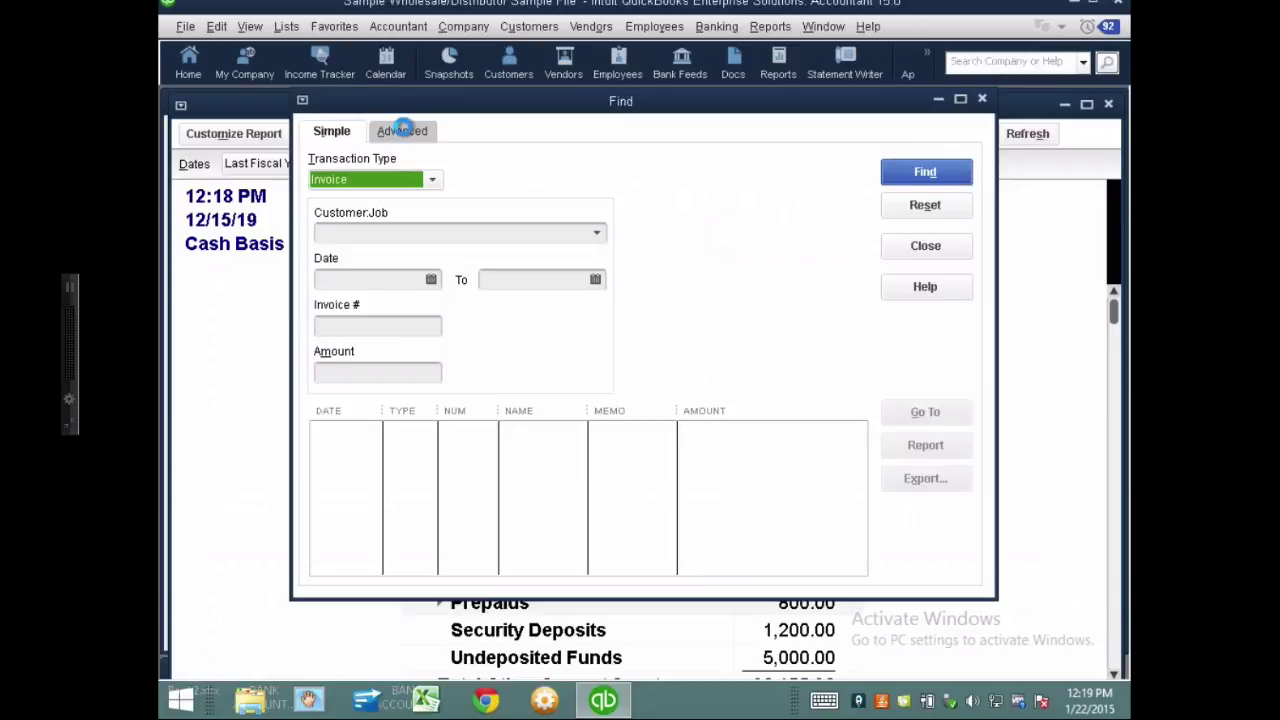
pyautogui.click(350, 371)
pyautogui.write('12000')
pyautogui.press('Return')
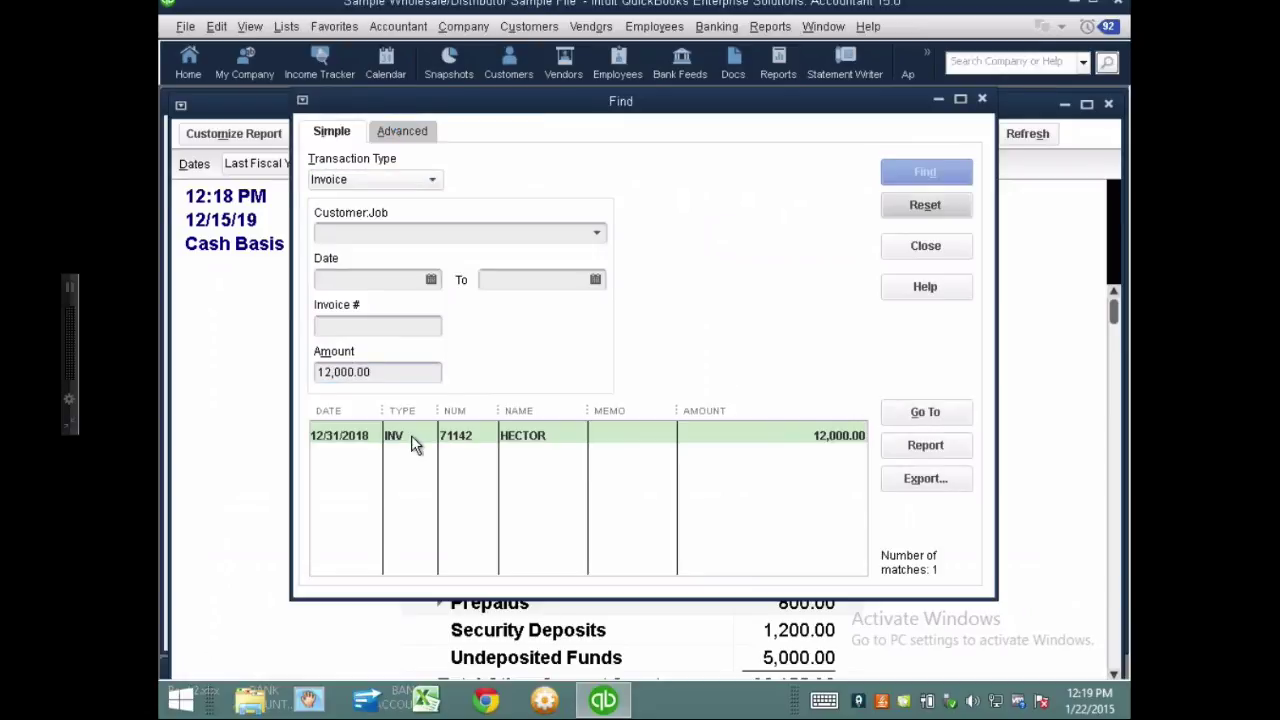
pyautogui.doubleClick(411, 435)
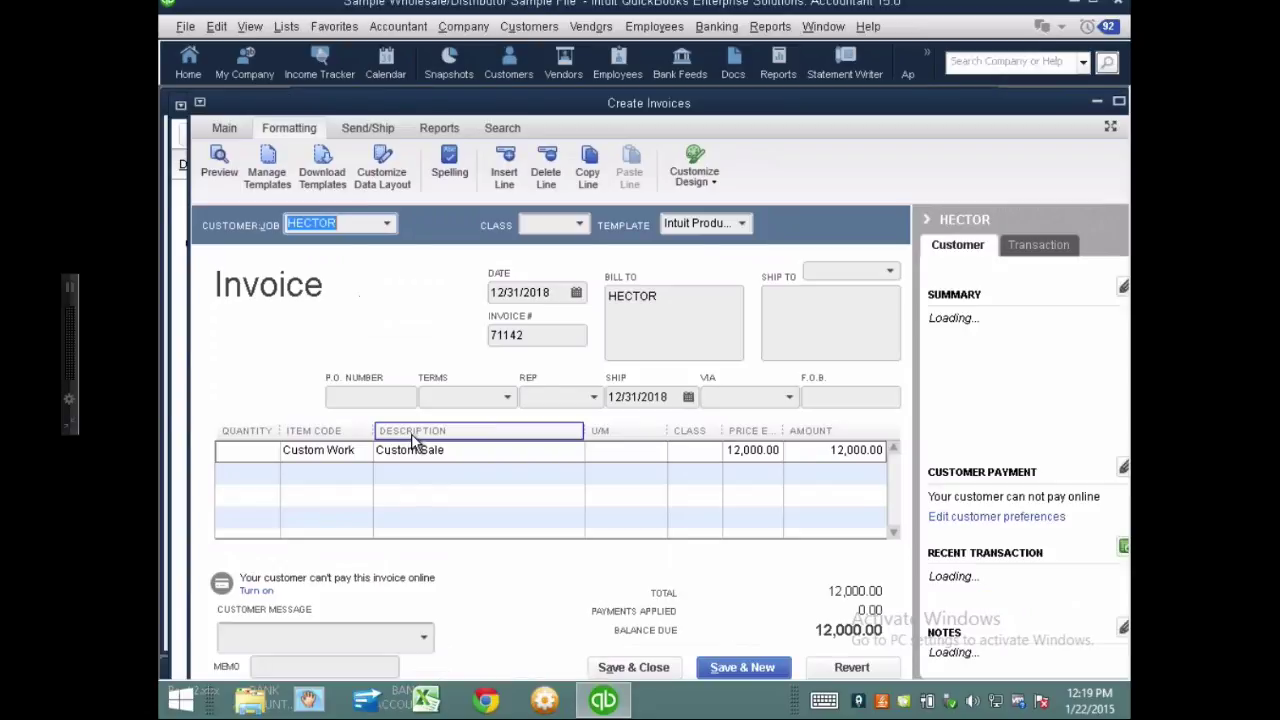
# Step: Replace the invoice's Custom Work item with the ceiling fixture 2014-01-02, Brass Pendant with Ribbed Glass
pyautogui.click(355, 451)
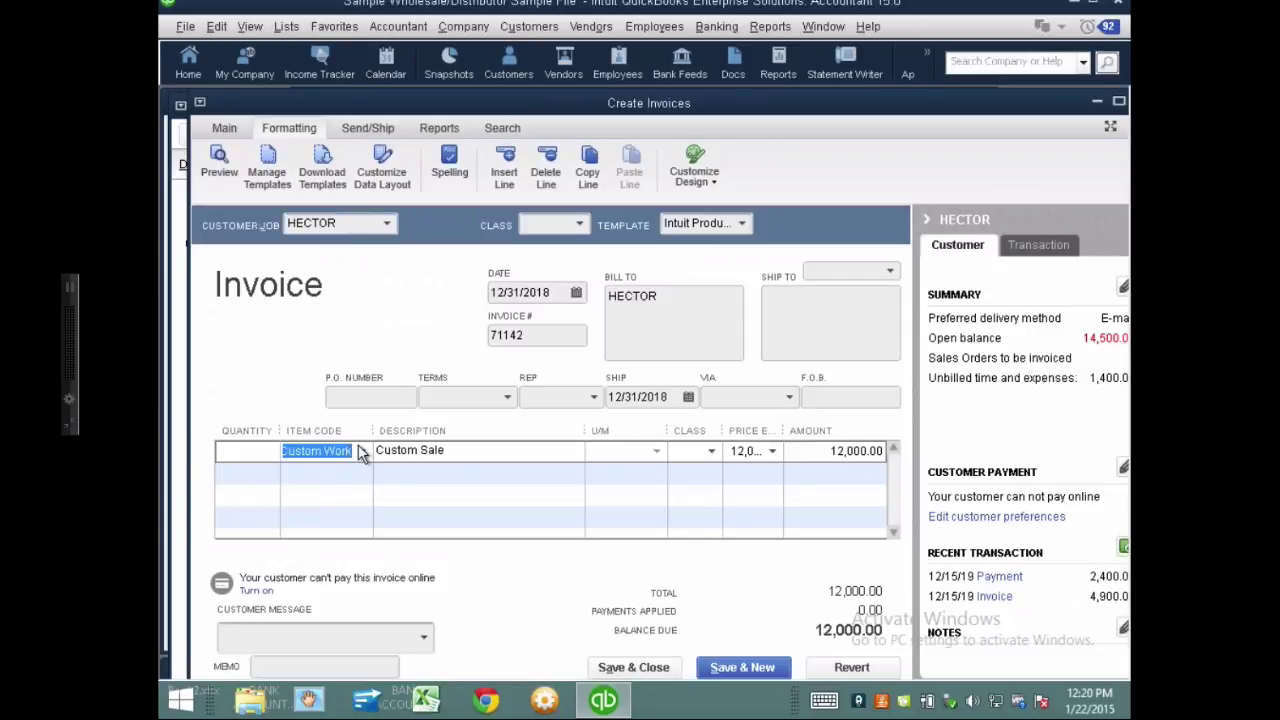
pyautogui.click(362, 451)
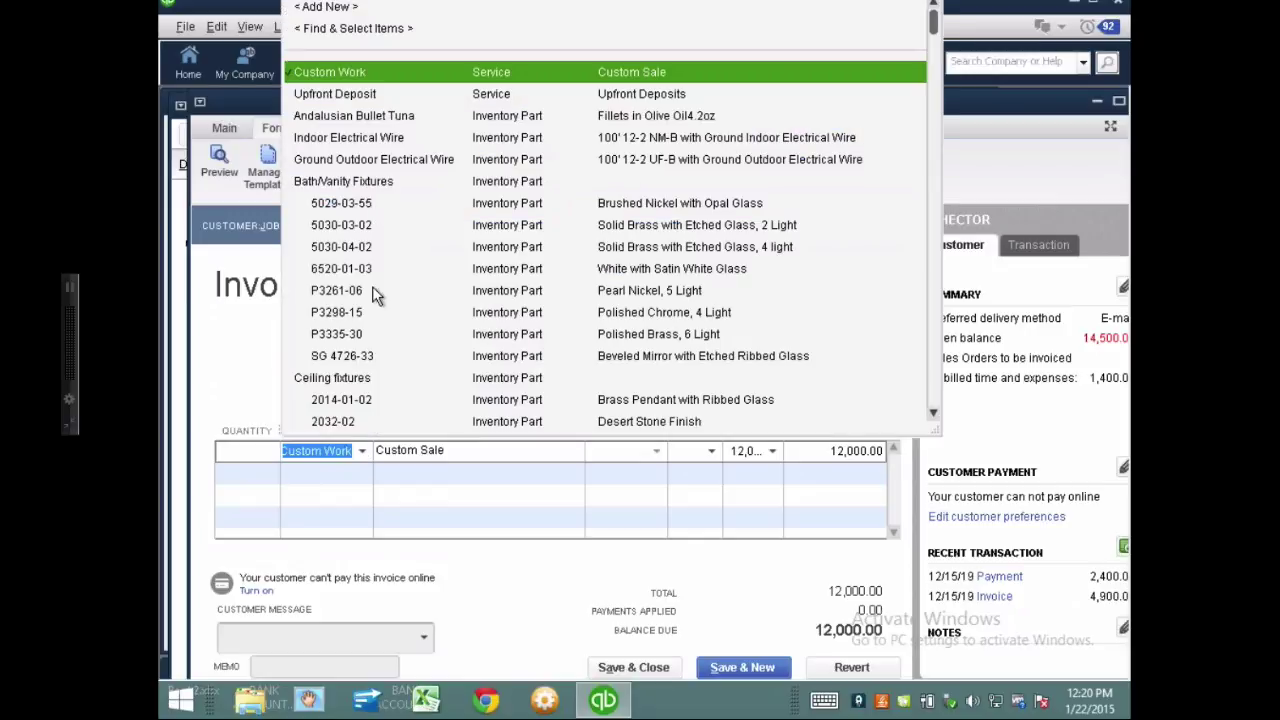
pyautogui.scroll(-1, 372, 286)
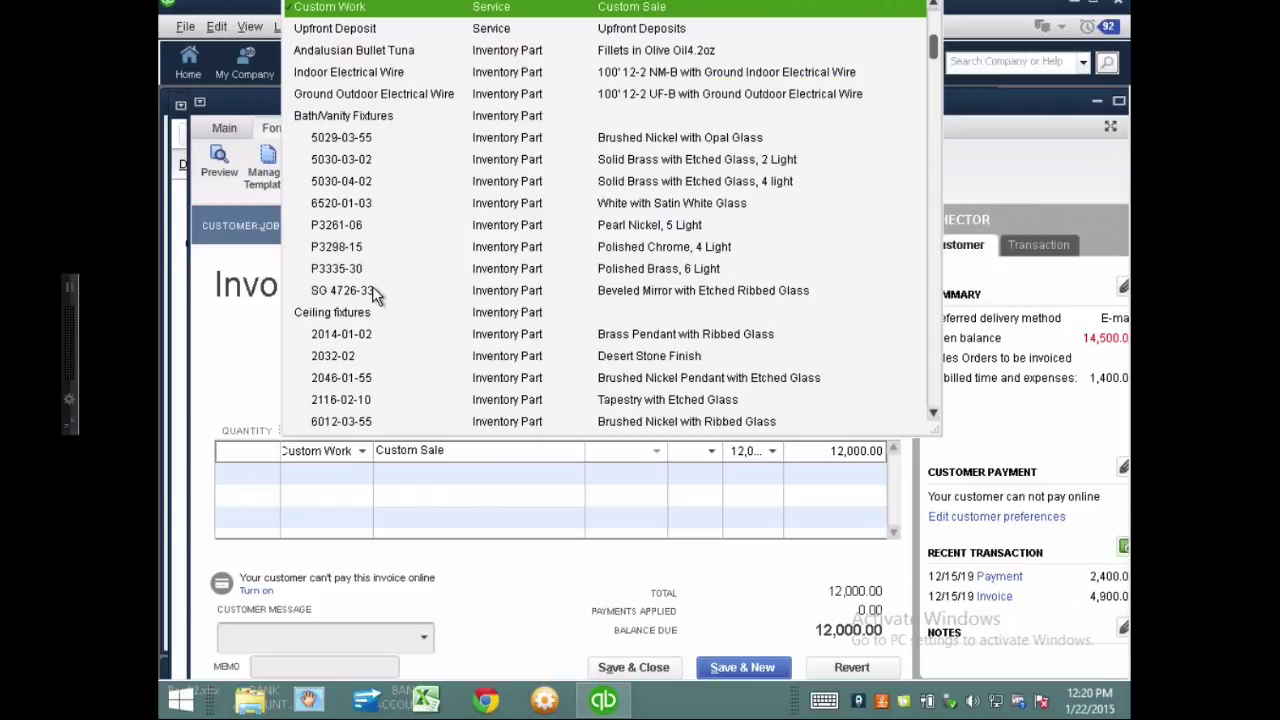
pyautogui.write('2014')
# Step: Open the Item List, enlarge it to examine the inventory items, and close it
pyautogui.hotkey('ctrl', 'l')
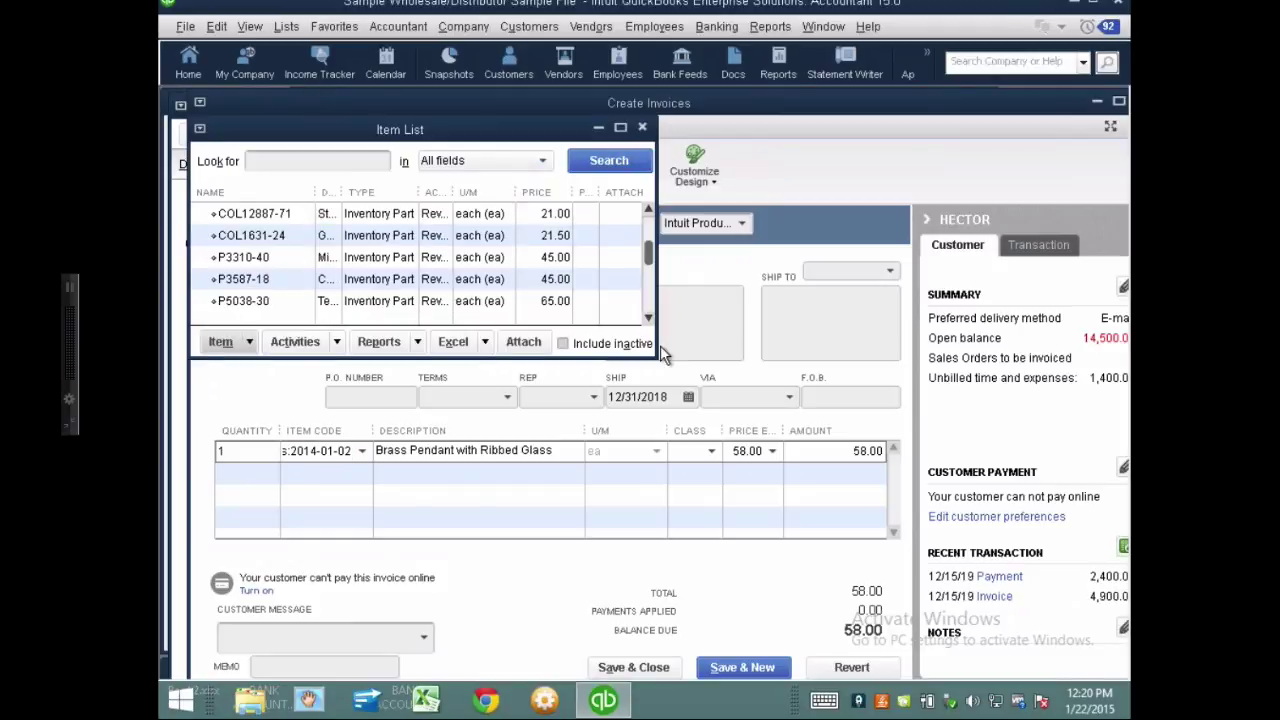
pyautogui.moveTo(657, 349); pyautogui.dragTo(1046, 516)
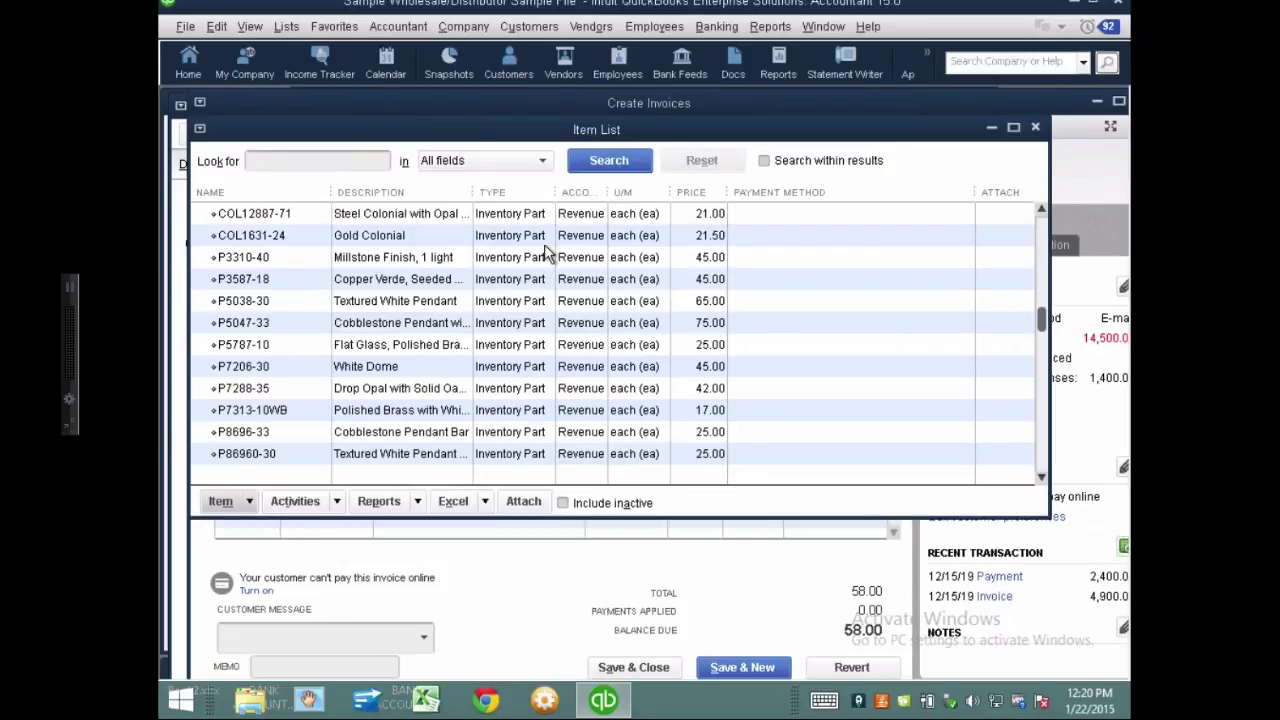
pyautogui.rightClick(770, 322)
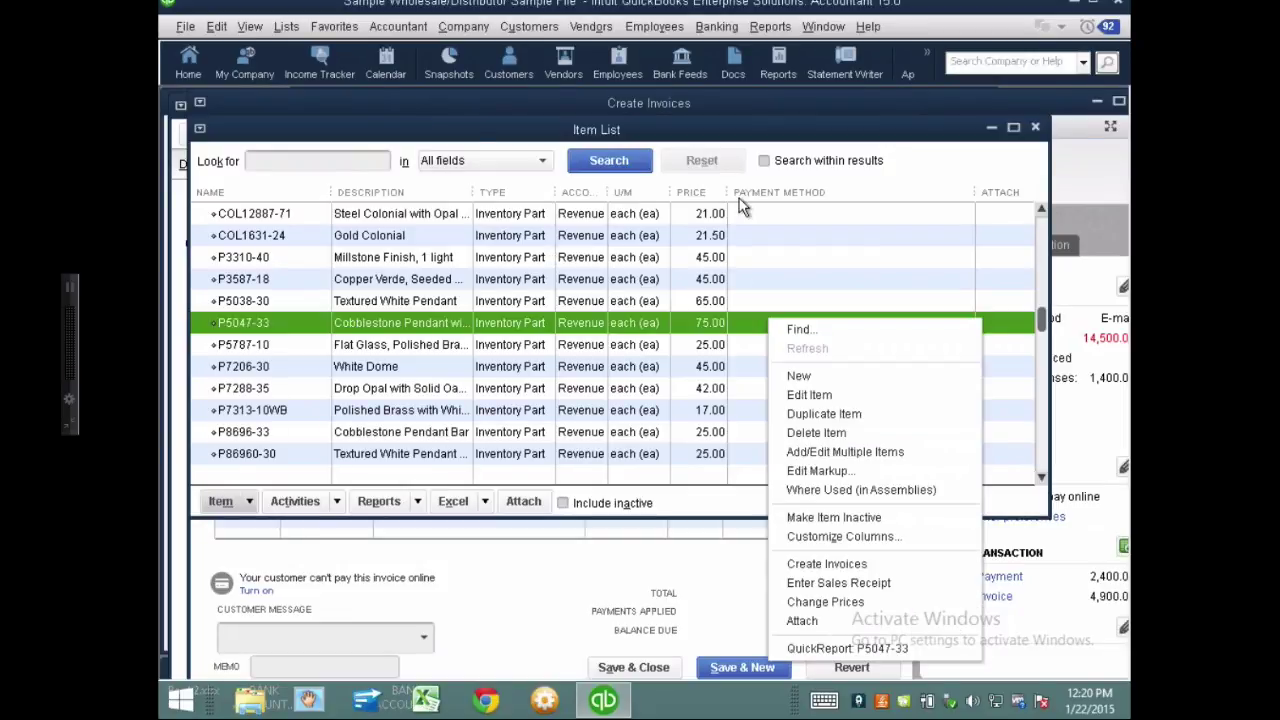
pyautogui.press('Escape')
pyautogui.press('Escape')
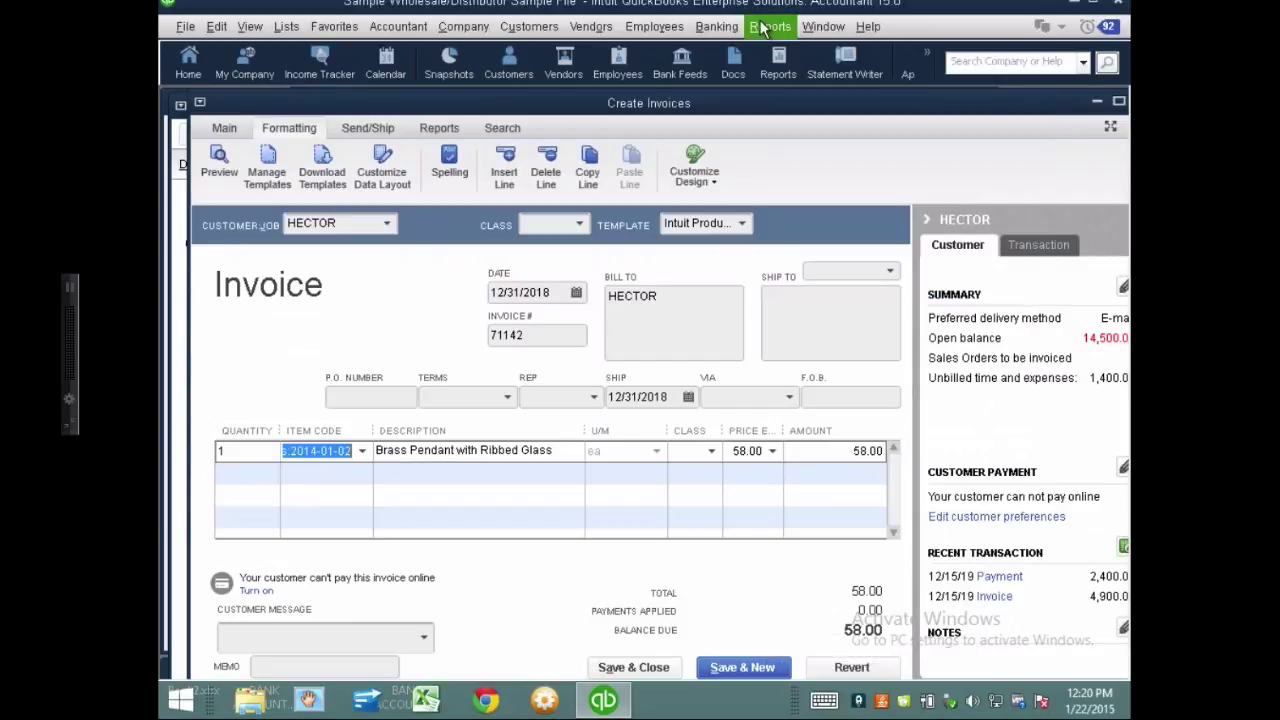
pyautogui.click(763, 29)
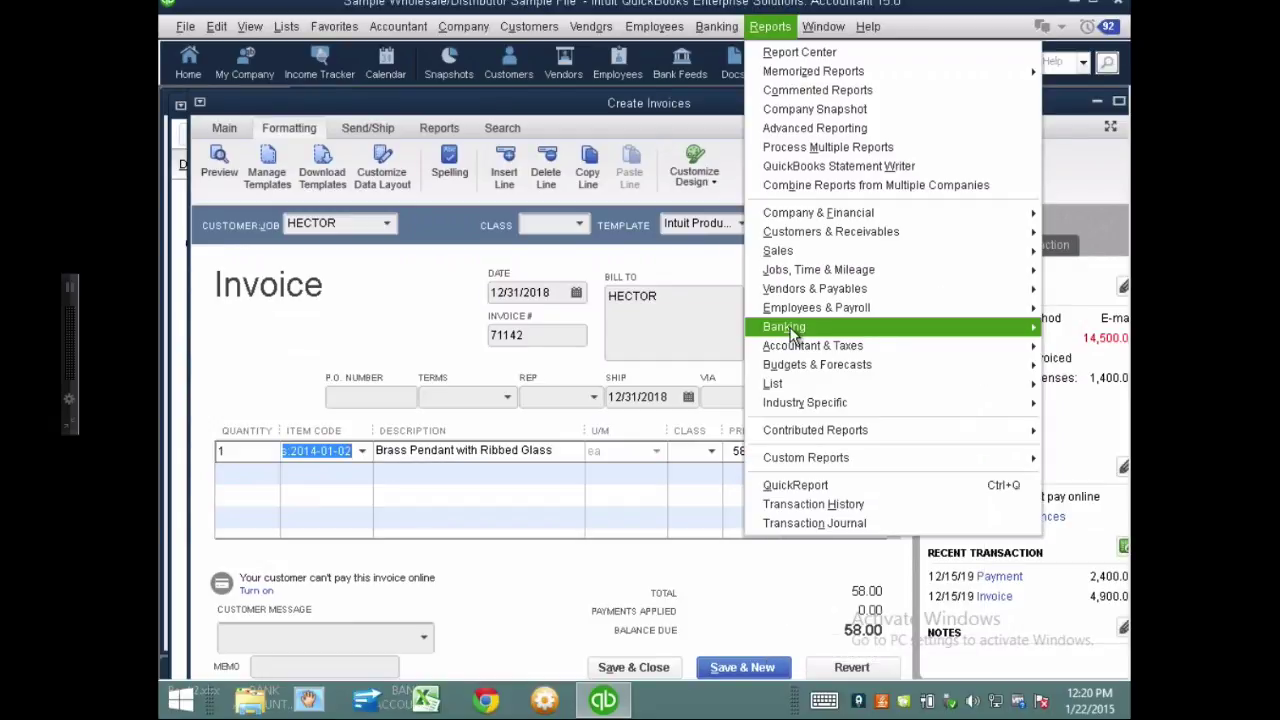
pyautogui.moveTo(810, 308)
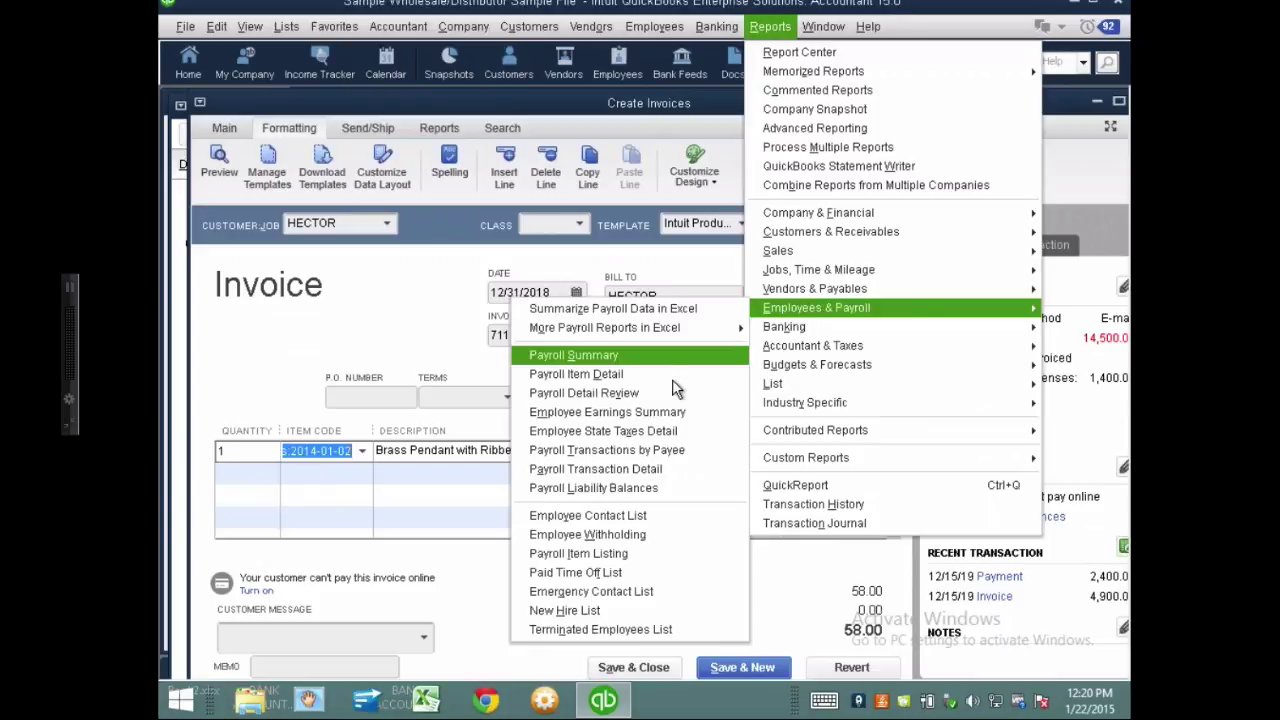
pyautogui.click(752, 3)
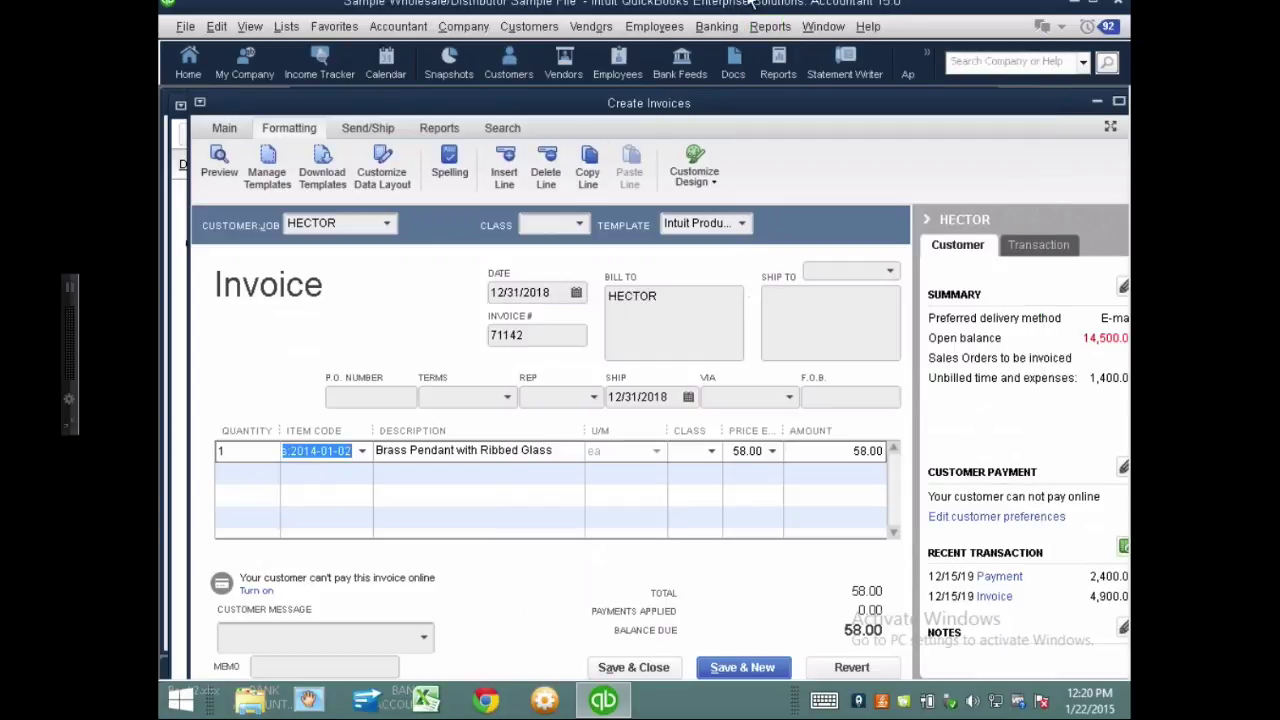
# Step: Set the Brass Pendant line's amount to 12,000, then save and close the invoice, accepting the change to the closed period
pyautogui.doubleClick(615, 106)
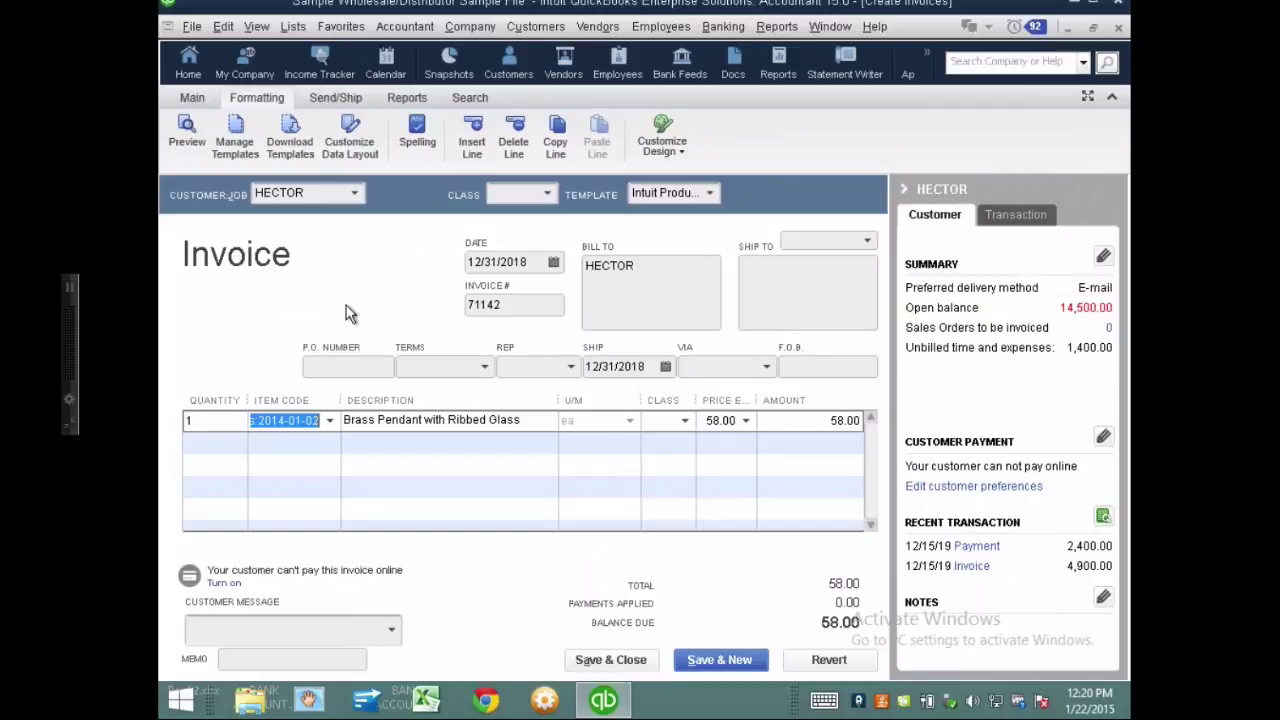
pyautogui.click(845, 420)
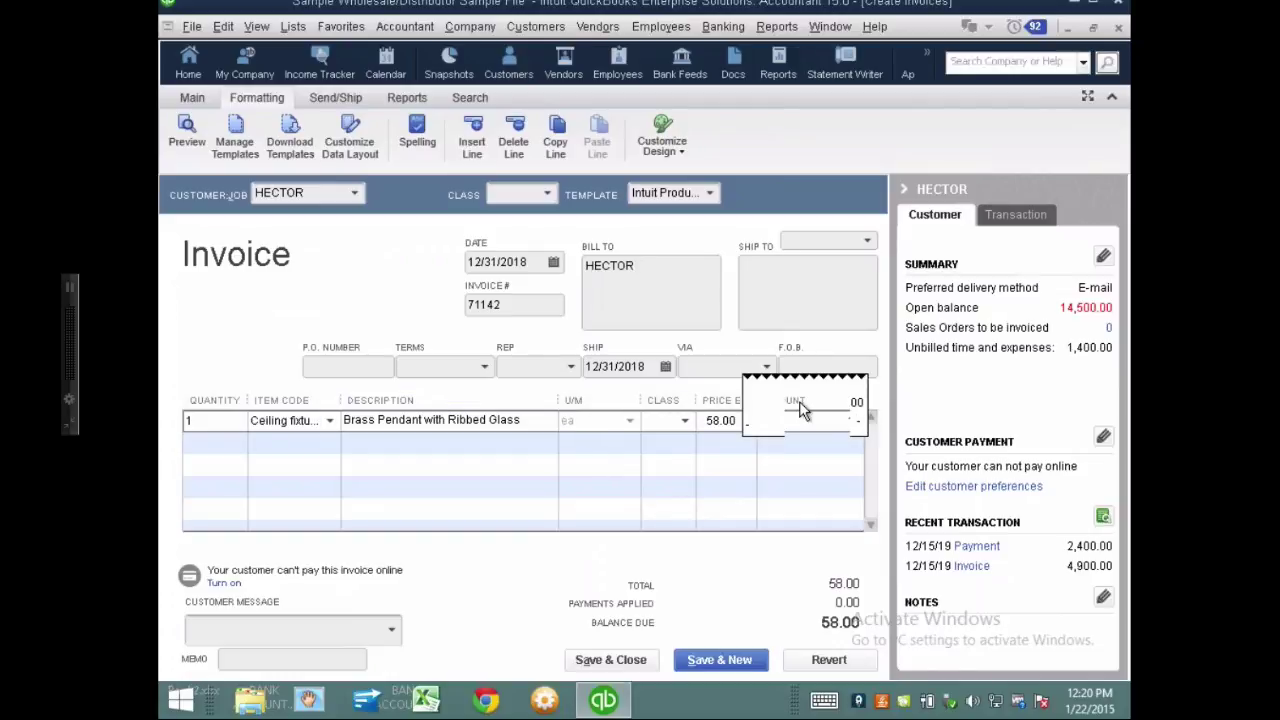
pyautogui.write('12000')
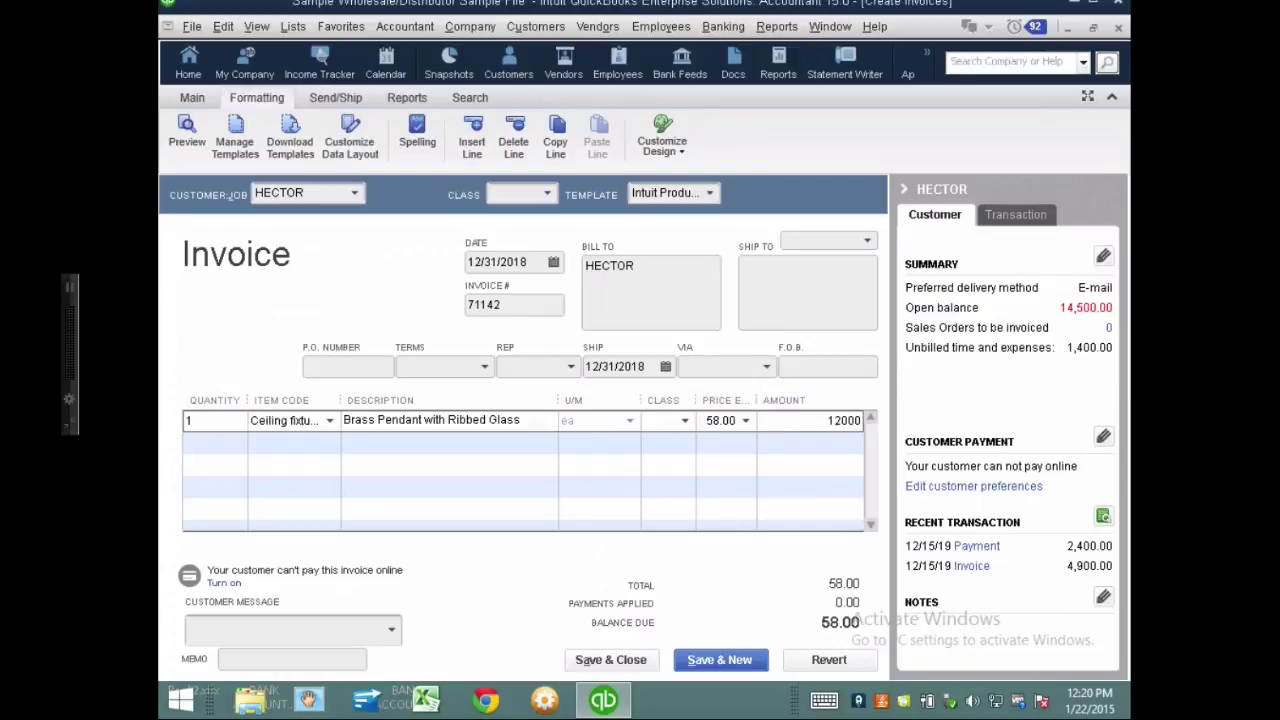
pyautogui.click(836, 421)
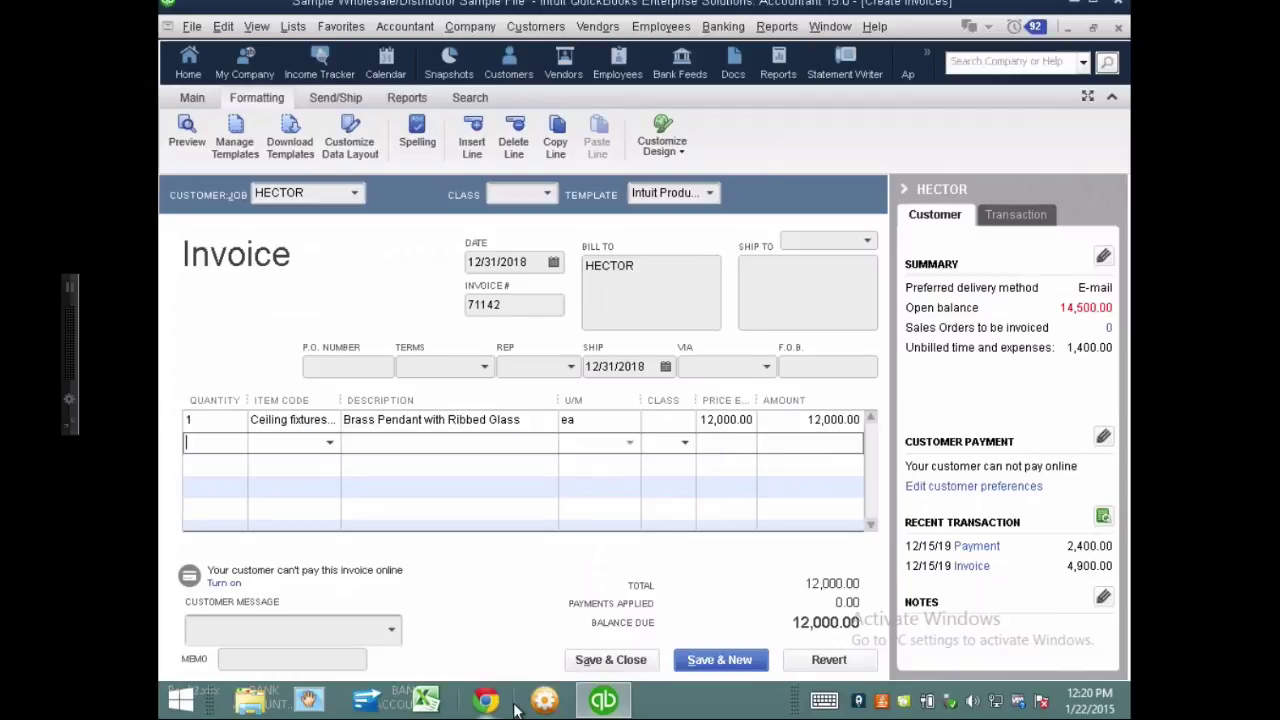
pyautogui.click(563, 231)
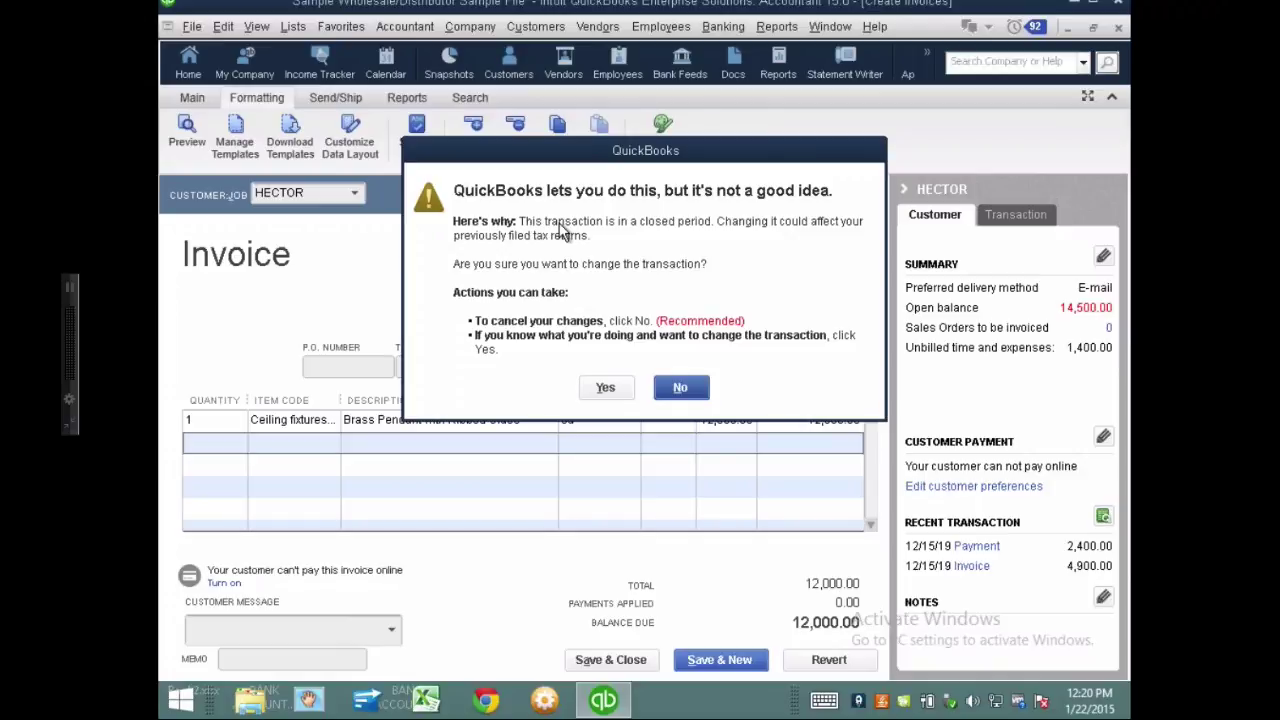
pyautogui.click(606, 389)
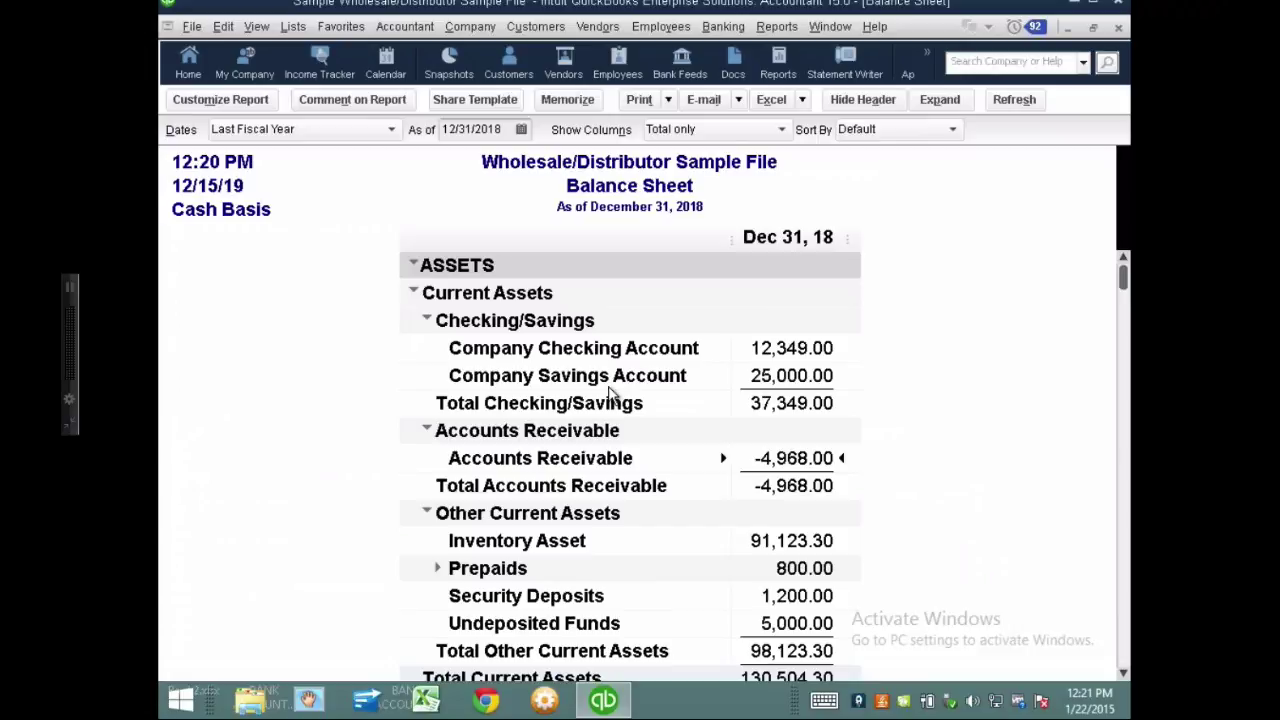
# Step: Open the transaction detail behind the Accounts Receivable balance, reduce the font for all related report text, and narrow the columns
pyautogui.doubleClick(797, 457)
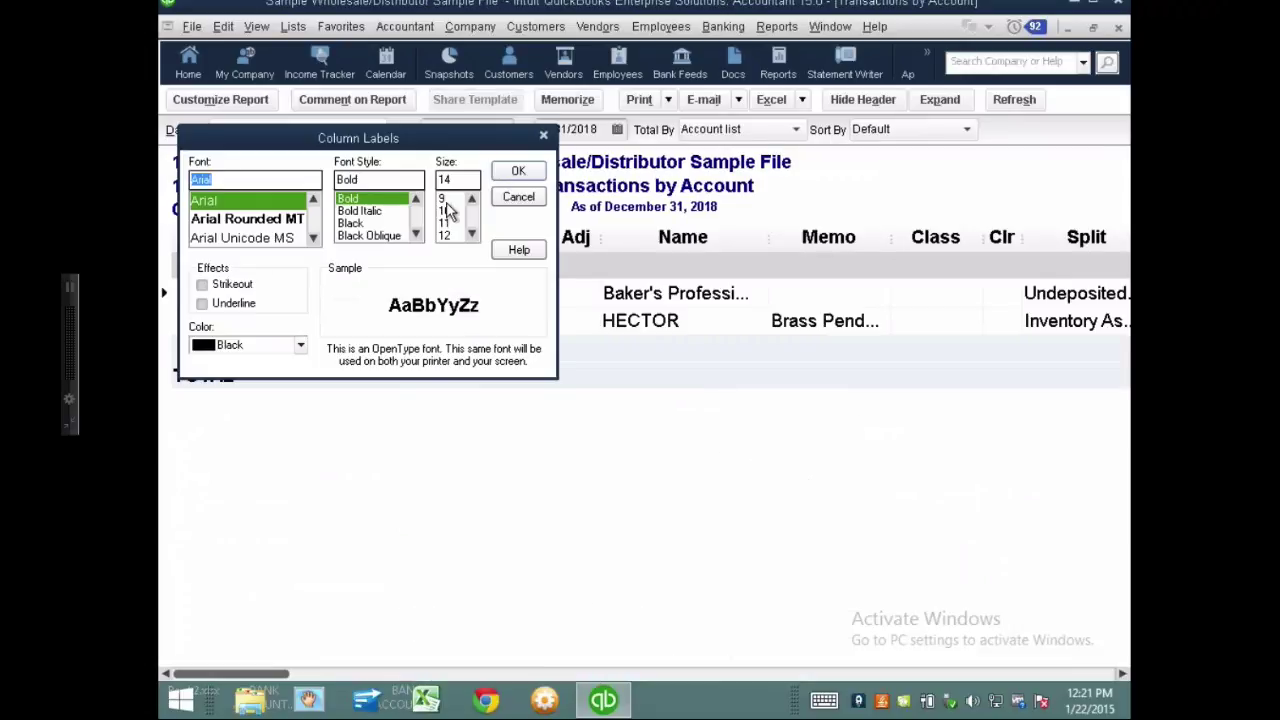
pyautogui.click(517, 169)
pyautogui.click(561, 231)
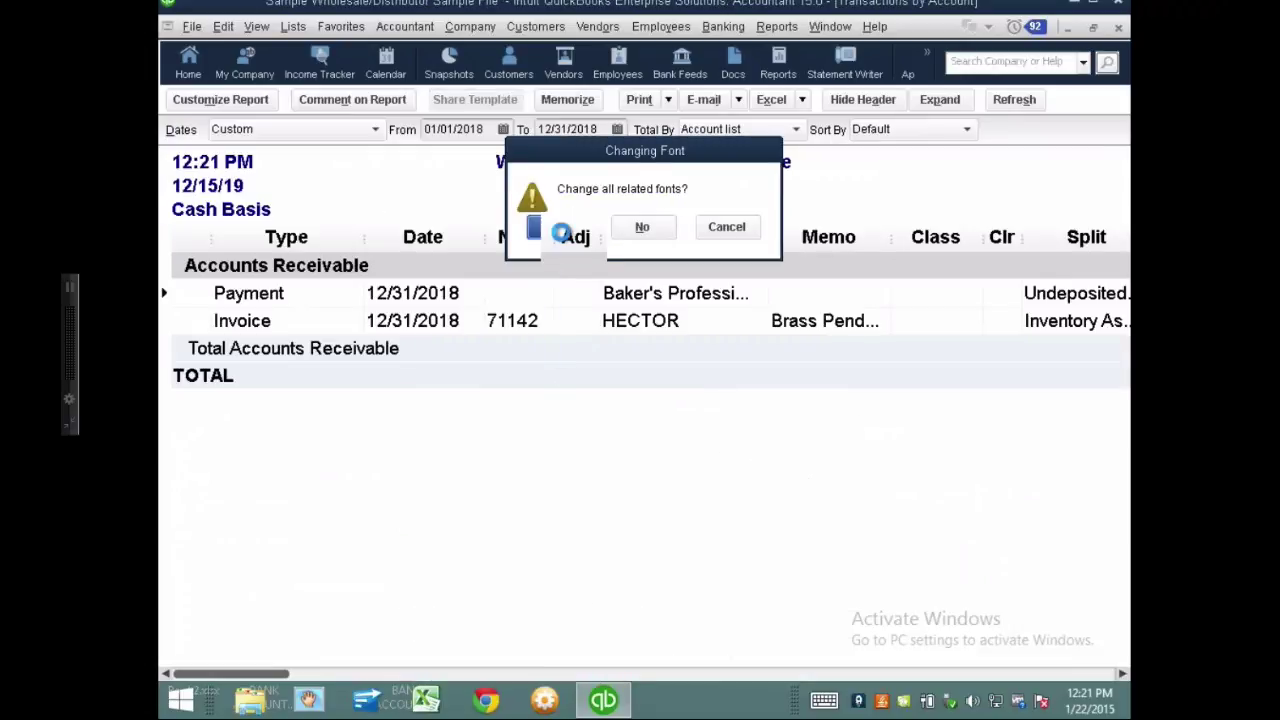
pyautogui.moveTo(931, 214); pyautogui.dragTo(897, 219)
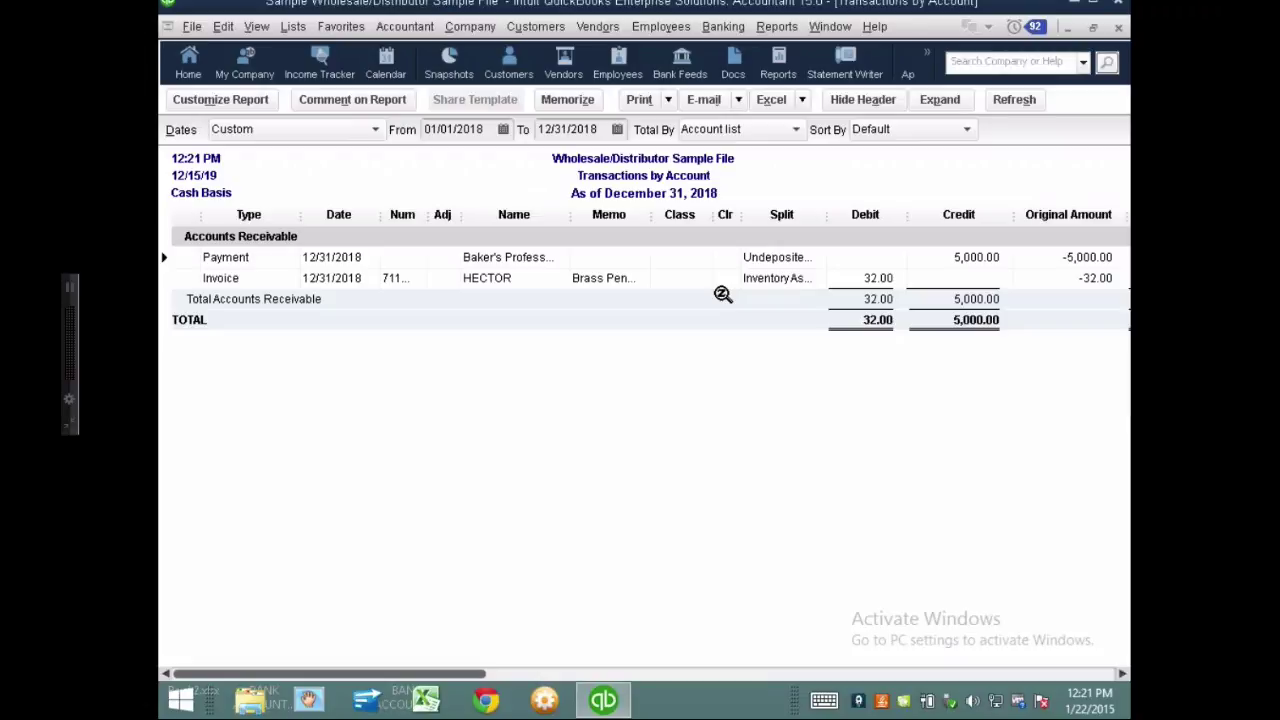
# Step: Open the Brass Pendant invoice from the Accounts Receivable detail to review it, and return to the report
pyautogui.doubleClick(623, 278)
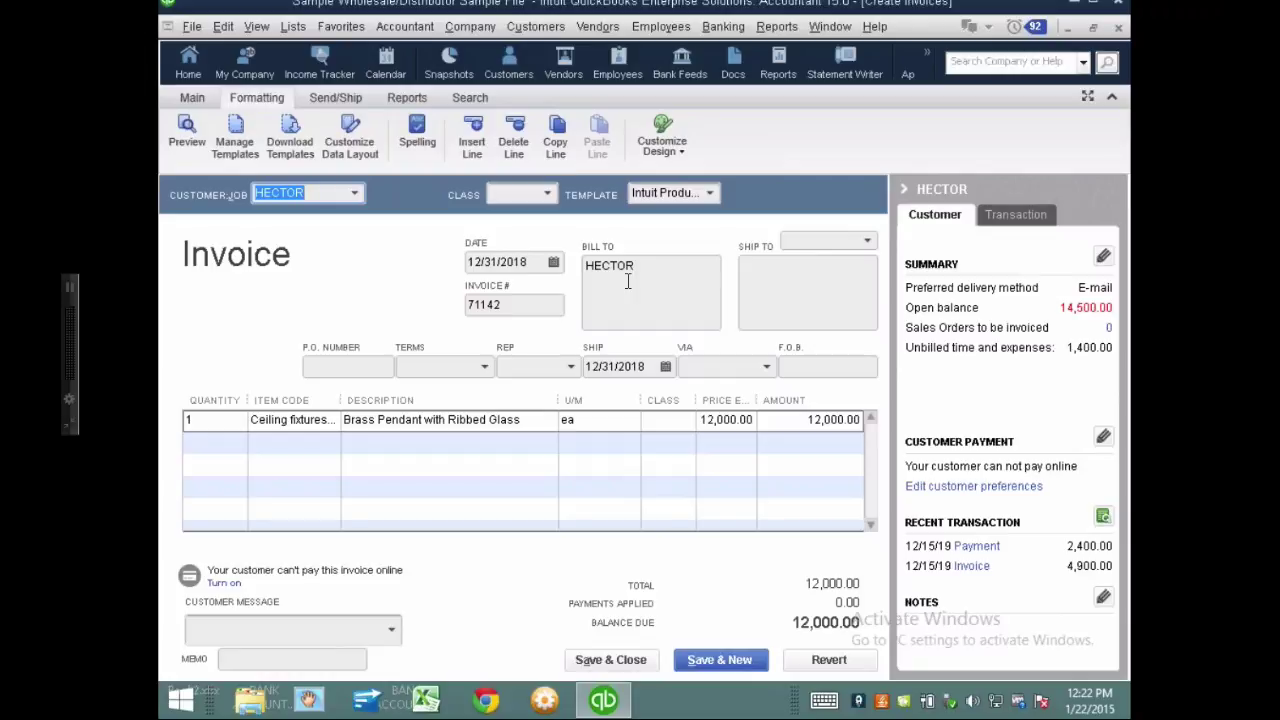
pyautogui.click(627, 281)
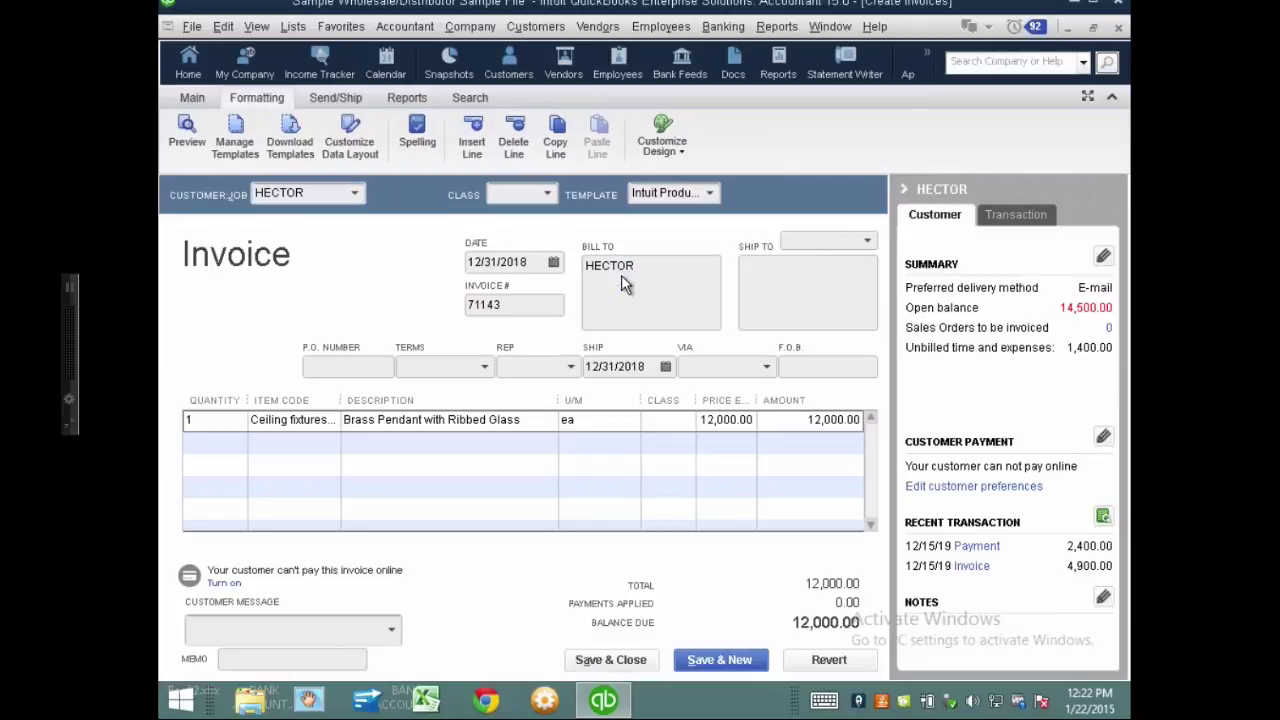
pyautogui.hotkey('ctrl', 'Tab')
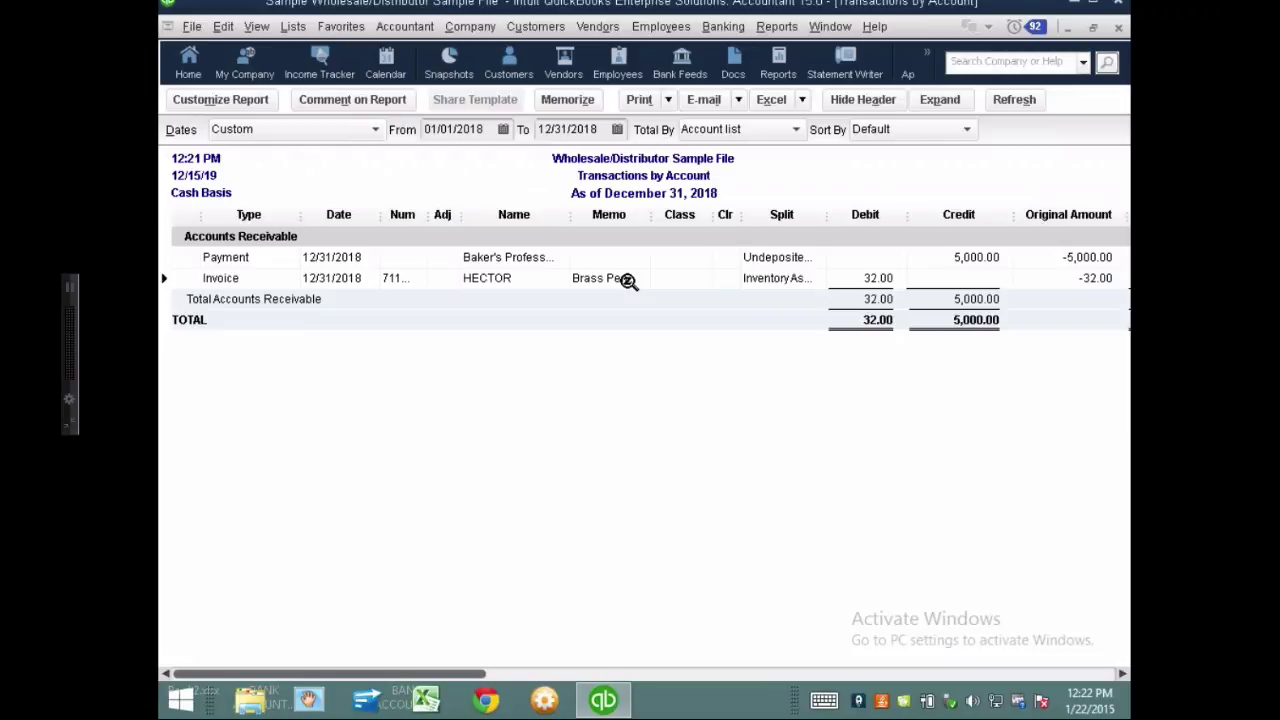
# Step: Reopen the invoice and start a new Other Charge item on an empty line, assigned to the Customer Deposits account
pyautogui.doubleClick(627, 280)
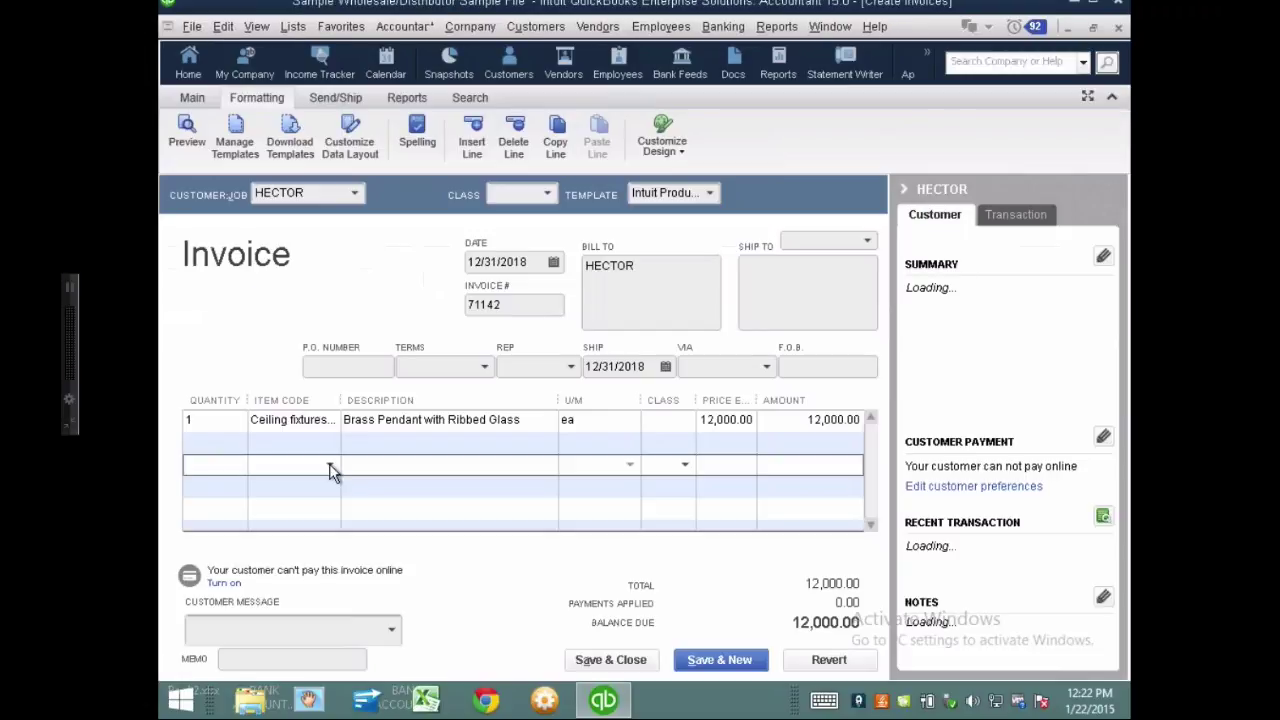
pyautogui.click(331, 466)
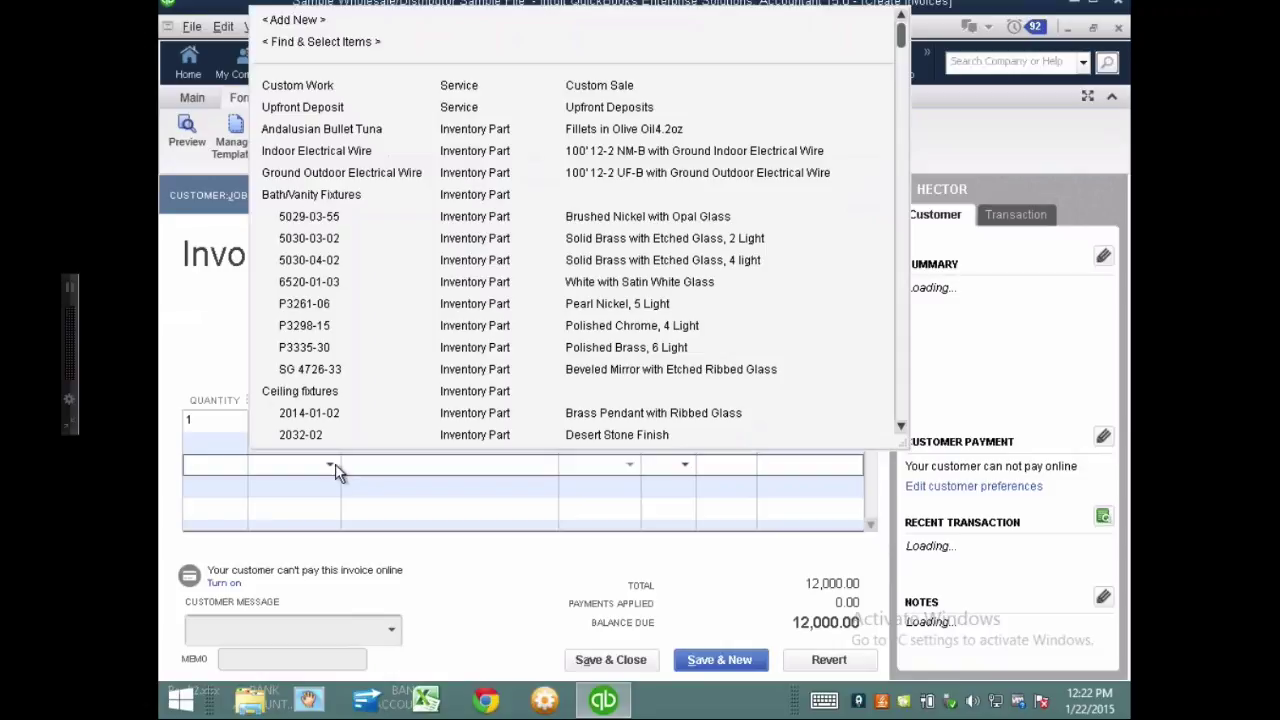
pyautogui.click(310, 20)
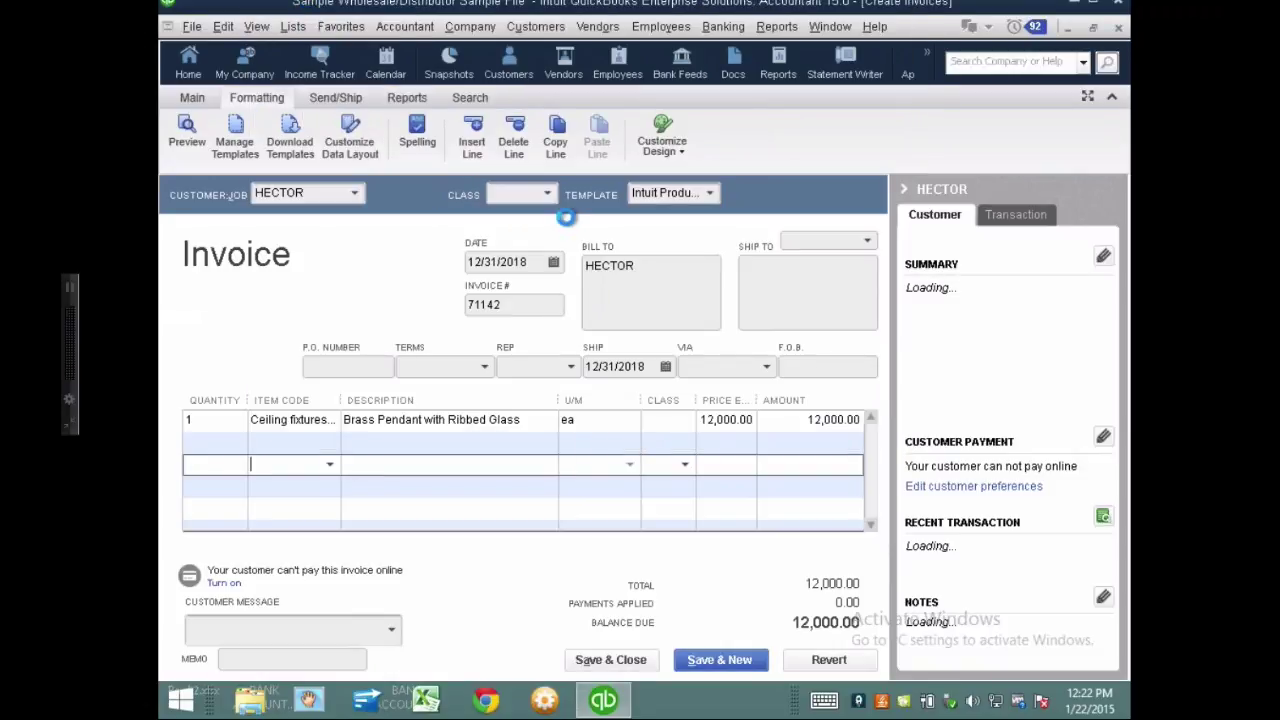
pyautogui.click(520, 297)
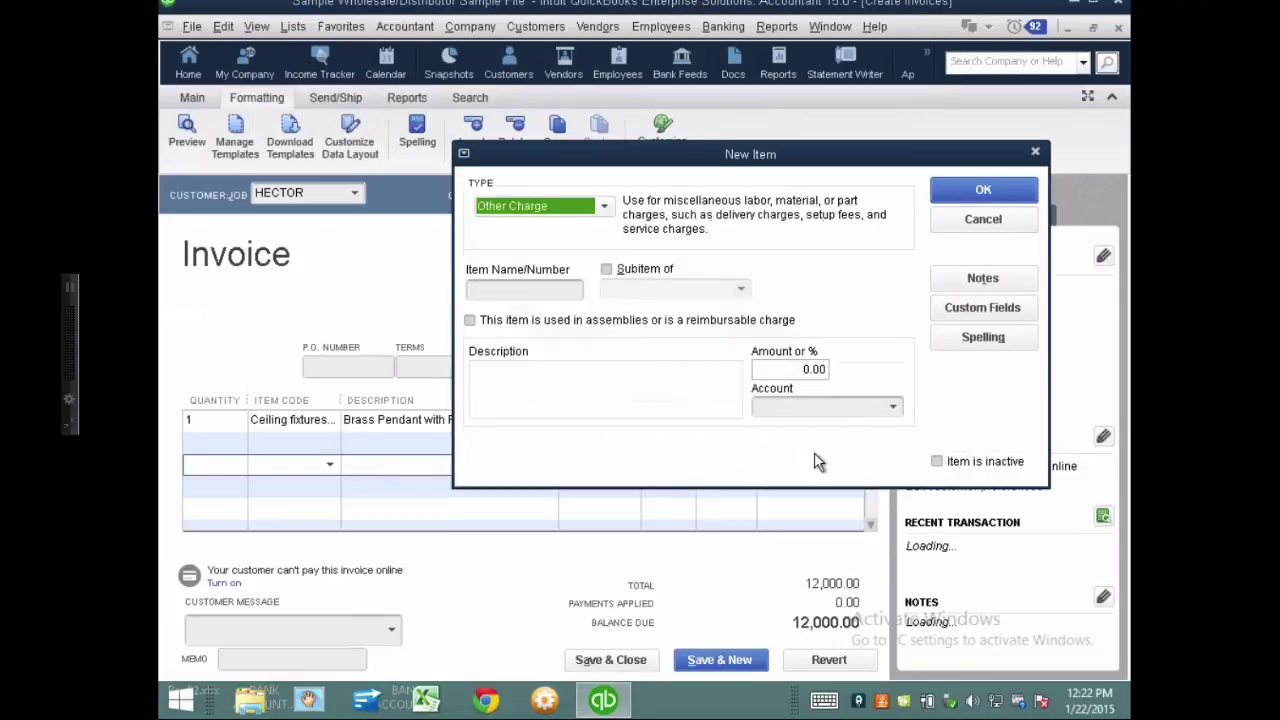
pyautogui.click(893, 408)
pyautogui.scroll(-2, 752, 535)
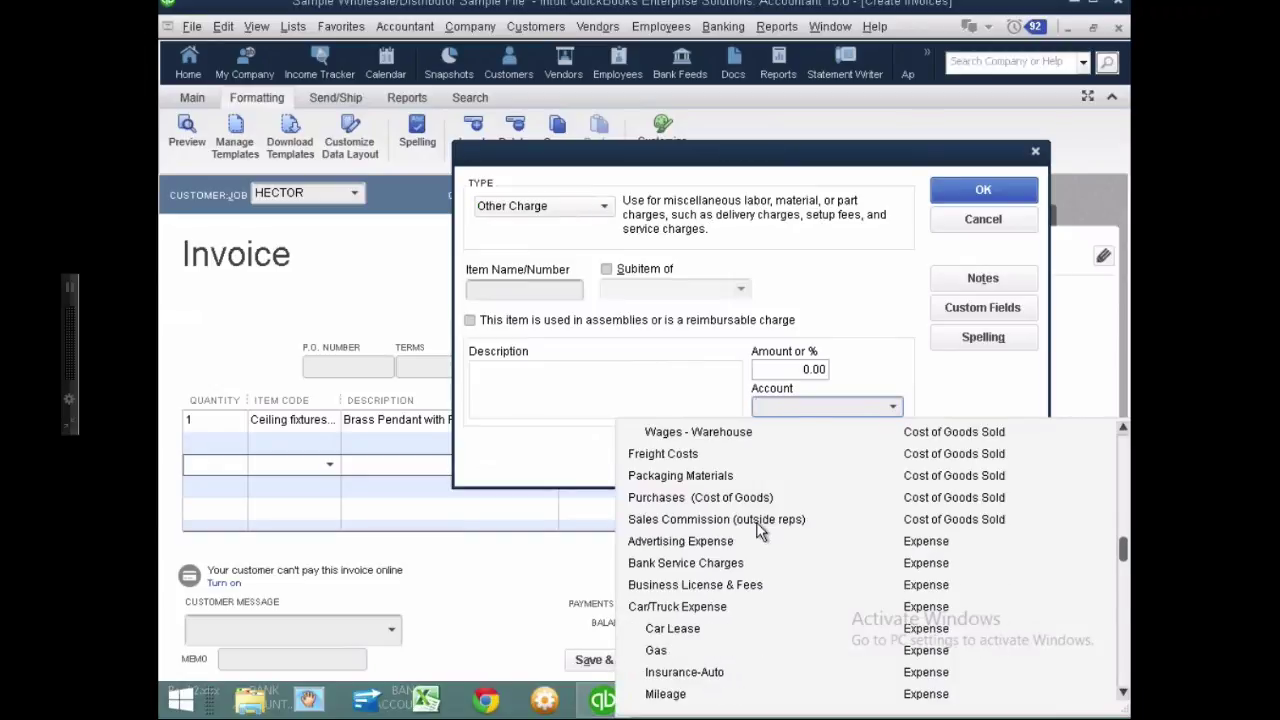
pyautogui.scroll(1, 761, 517)
pyautogui.scroll(7, 720, 510)
pyautogui.scroll(1, 686, 503)
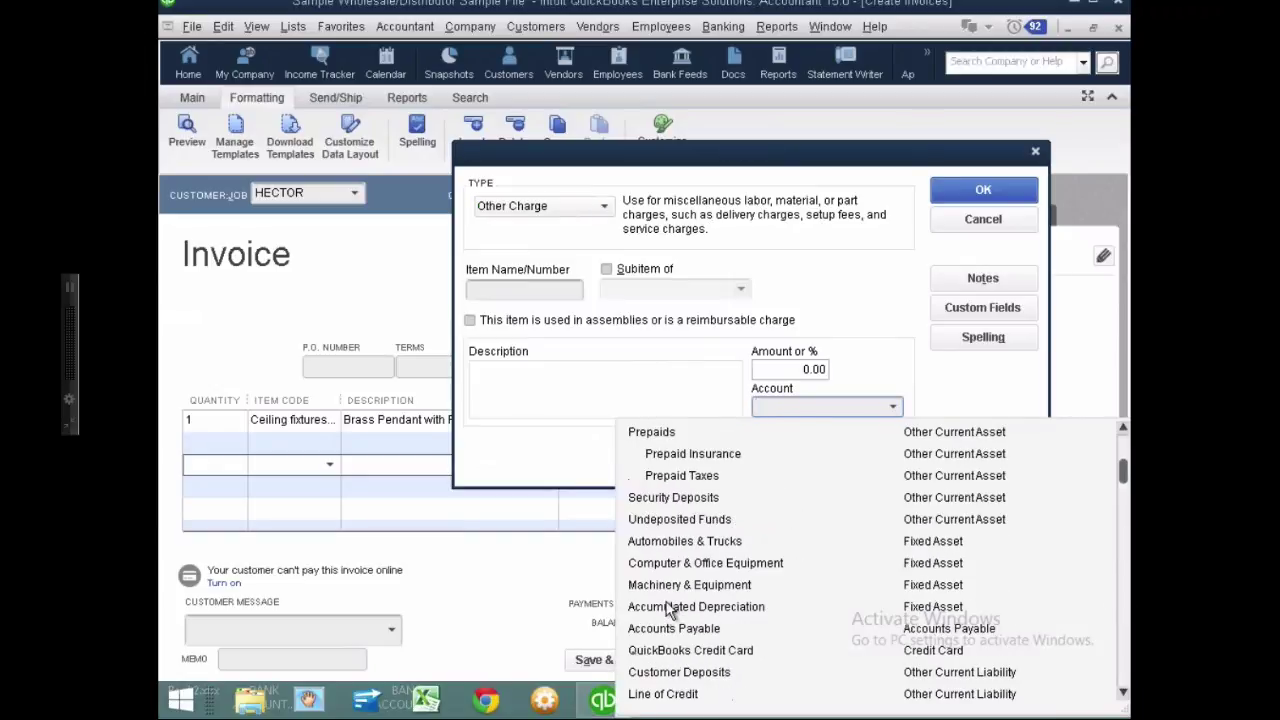
pyautogui.click(714, 675)
# Step: Name the new item DEPOSITS and save it onto the invoice line
pyautogui.click(514, 289)
pyautogui.write('DEPOSIT')
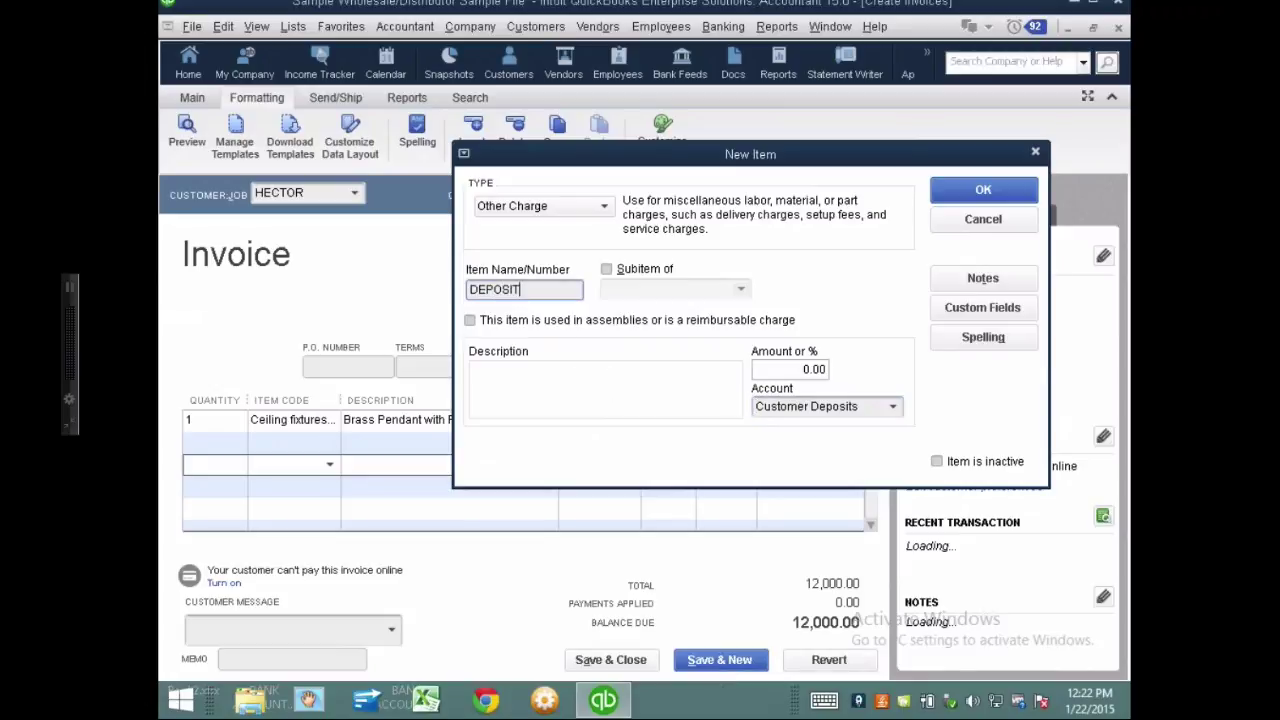
pyautogui.press('Tab')
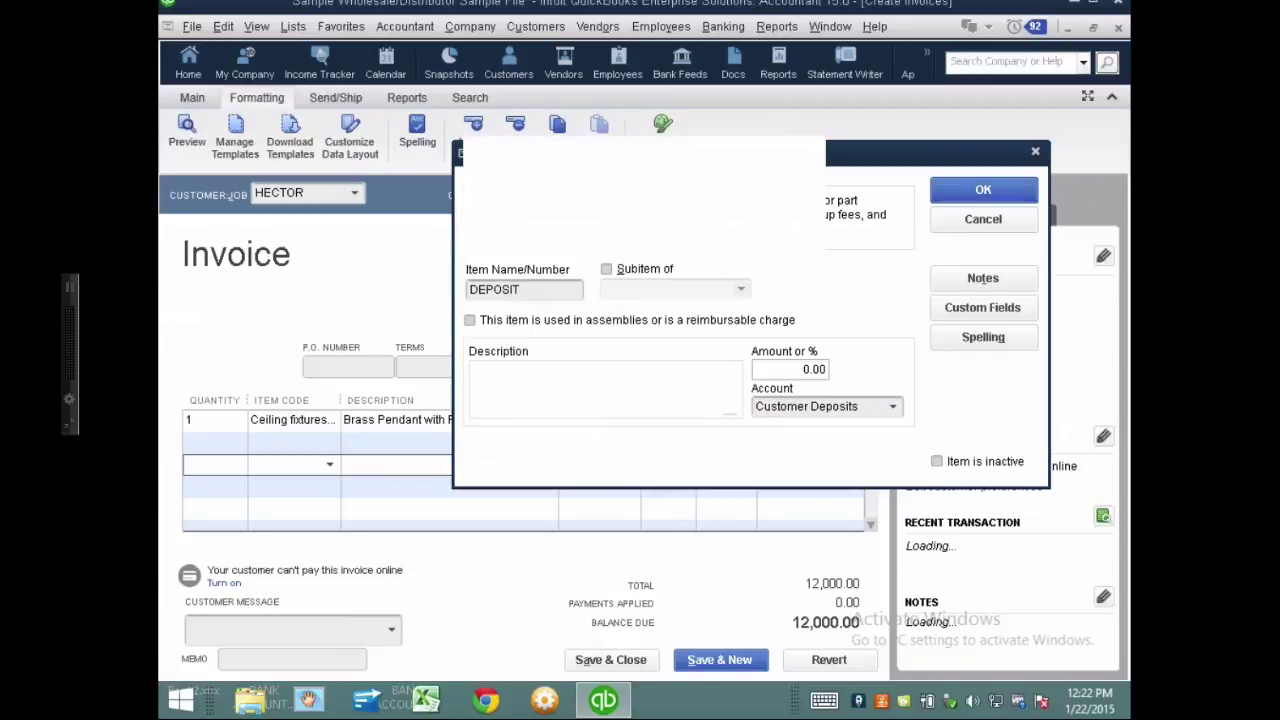
pyautogui.click(646, 226)
pyautogui.write('S')
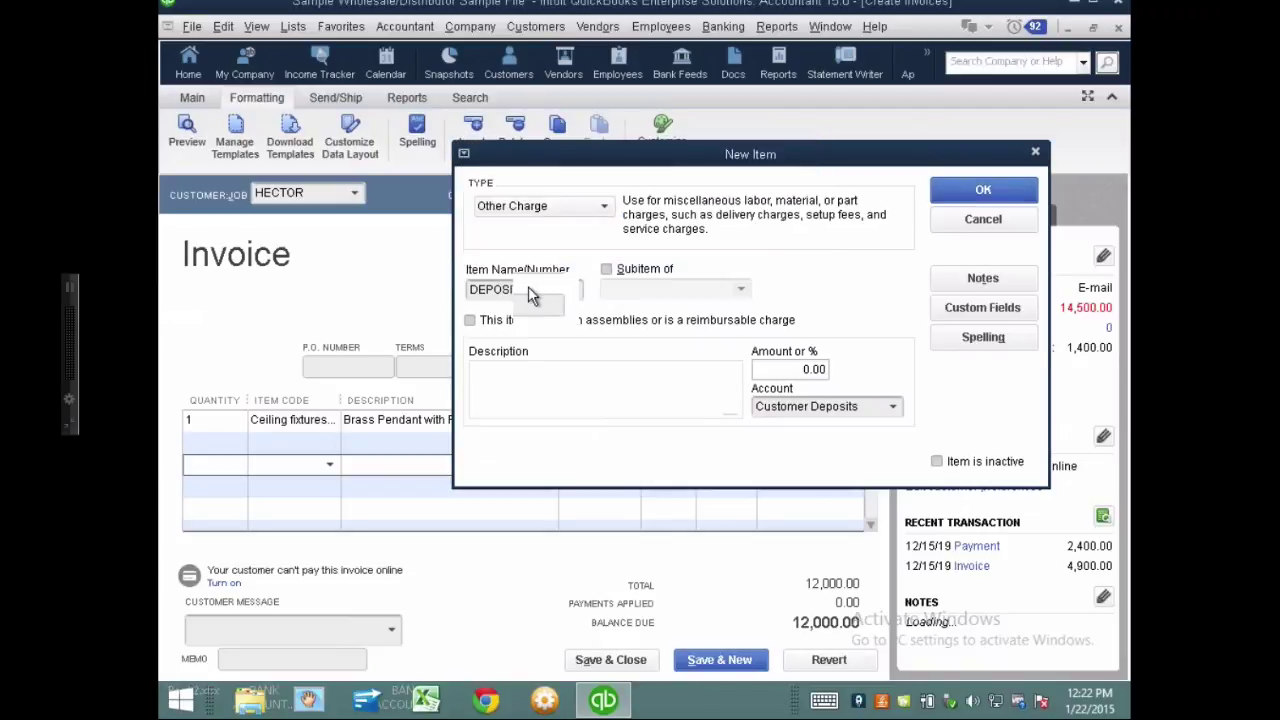
pyautogui.press('Return')
# Step: Set the DEPOSITS line's price to -4000, then save and close the invoice, accepting the changes to the closed period
pyautogui.write('-4000')
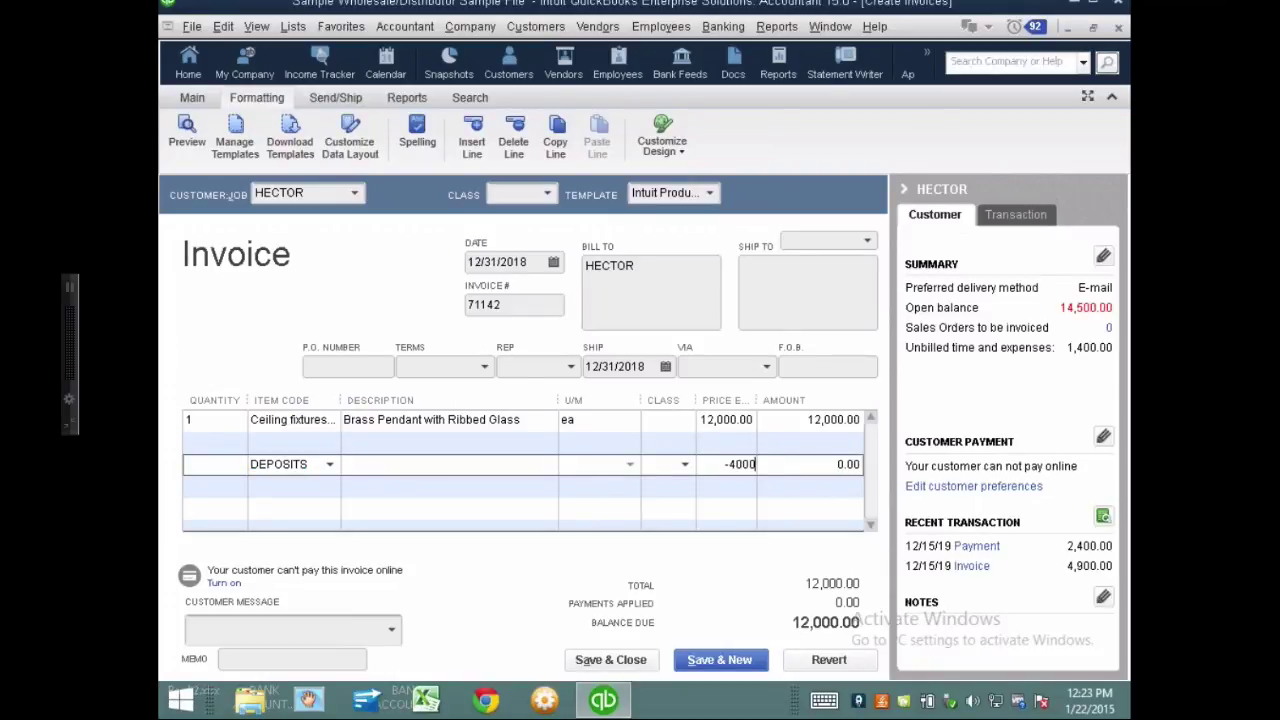
pyautogui.press('Tab')
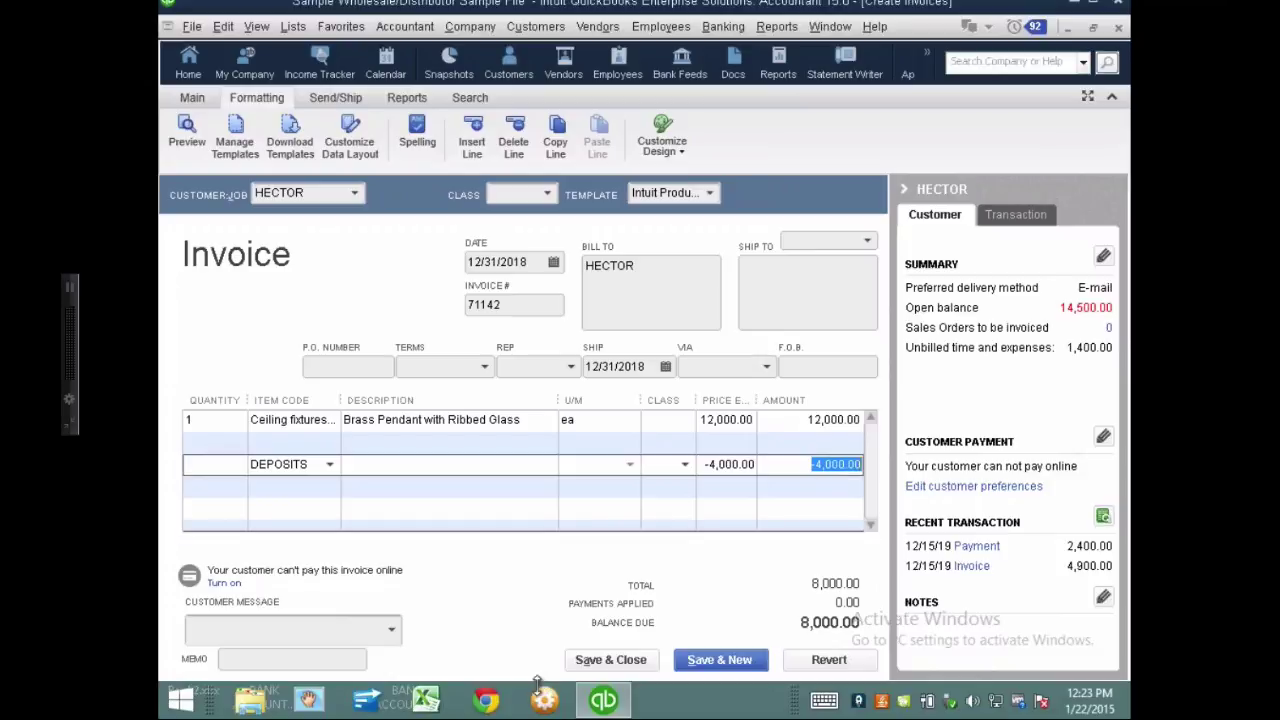
pyautogui.click(588, 664)
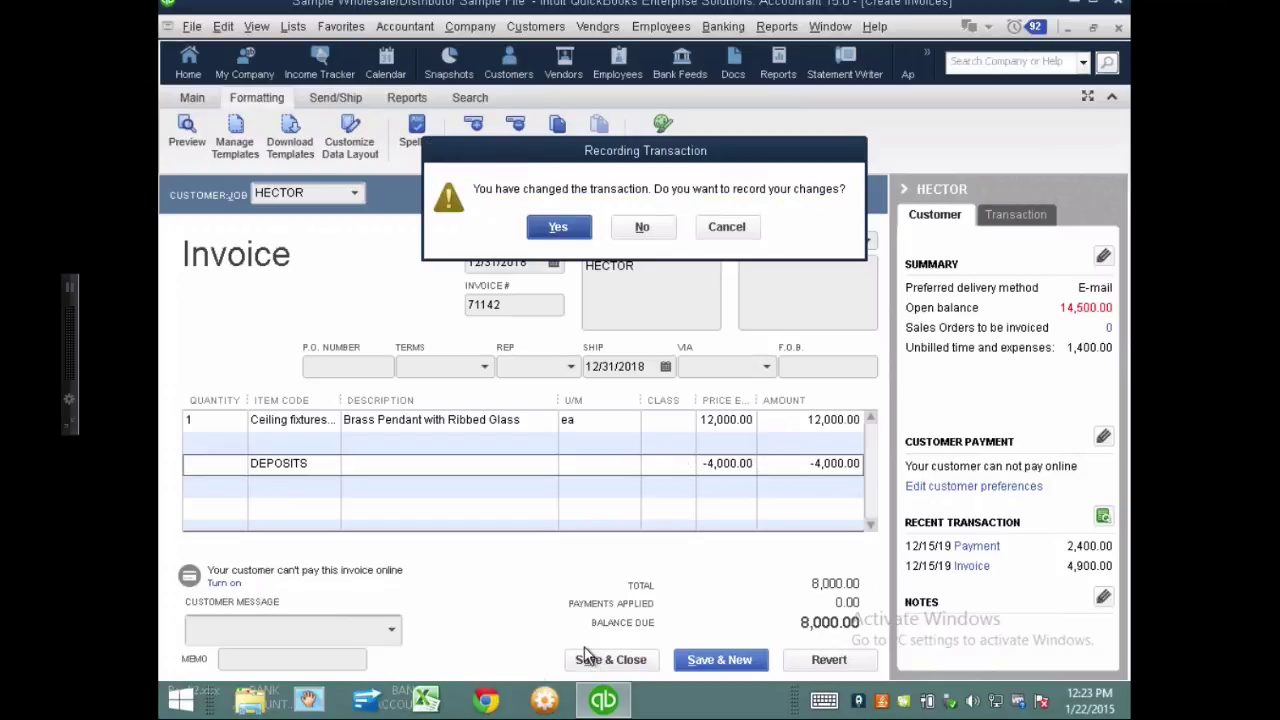
pyautogui.press('Return')
pyautogui.click(621, 384)
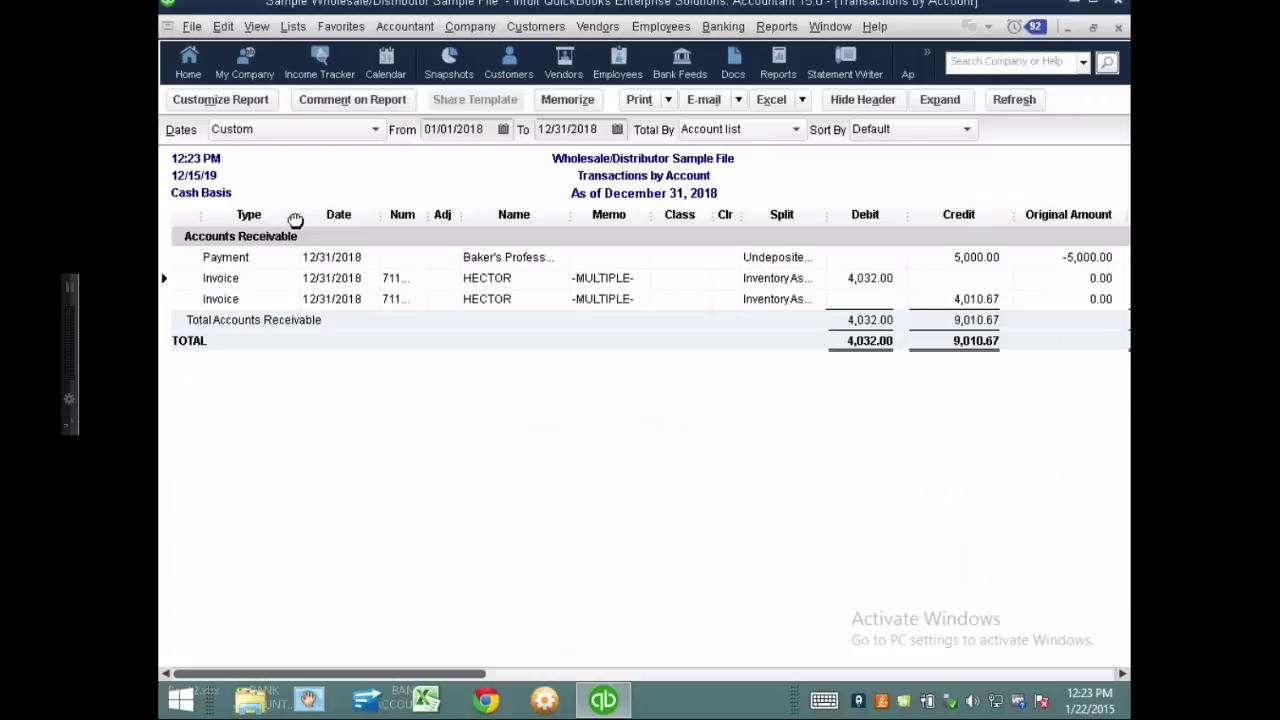
# Step: Narrow the Type, Class and Credit columns of the Accounts Receivable detail and review the source of both invoice entries
pyautogui.moveTo(300, 218); pyautogui.dragTo(276, 219)
pyautogui.moveTo(984, 214); pyautogui.dragTo(969, 214)
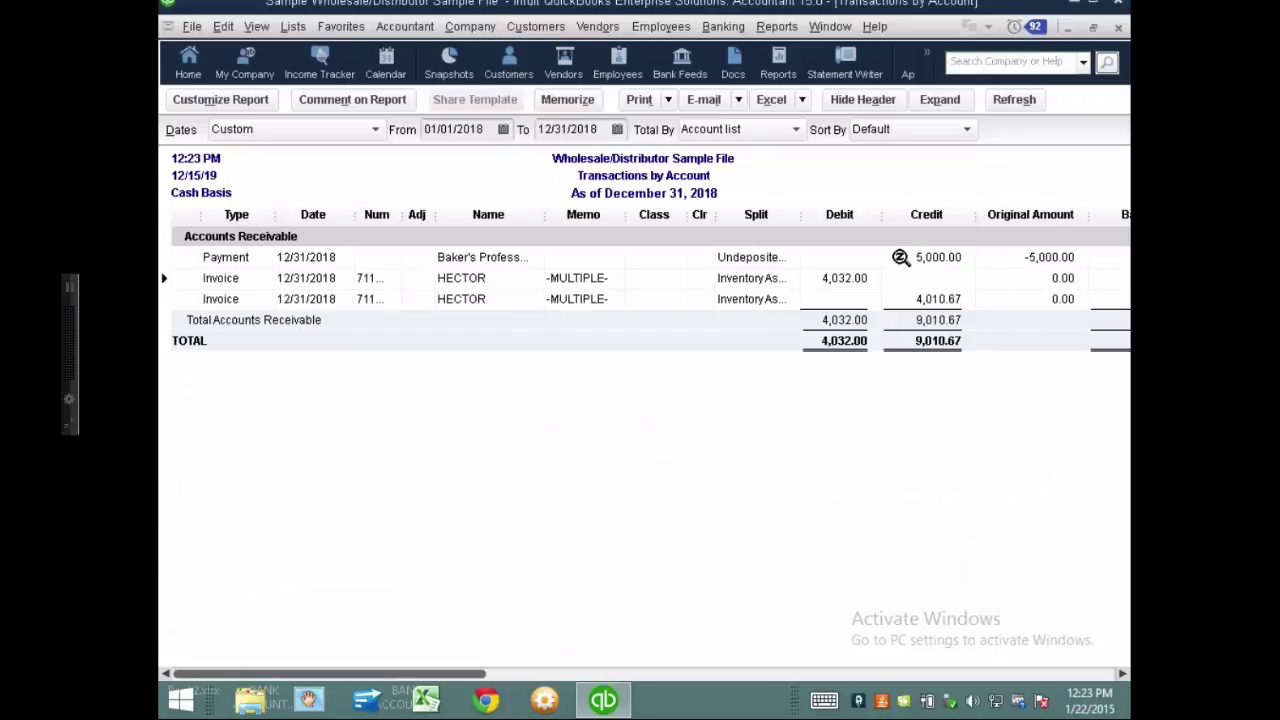
pyautogui.doubleClick(853, 277)
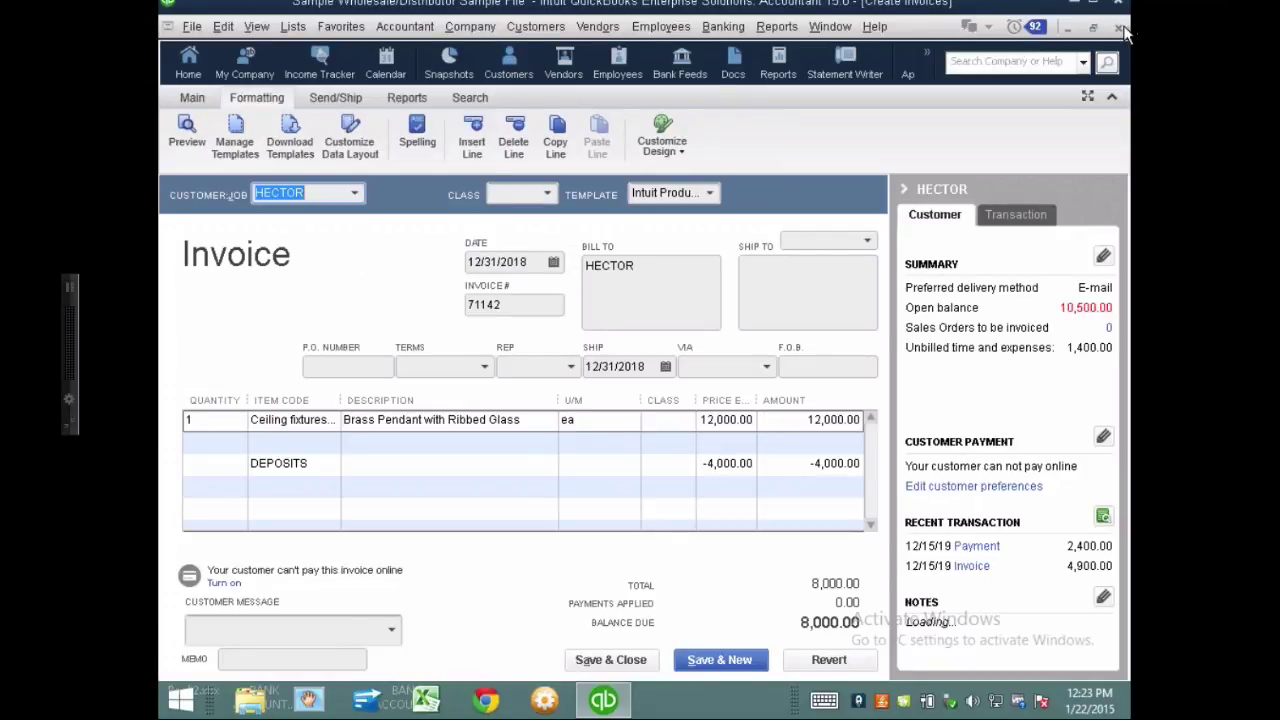
pyautogui.click(1117, 28)
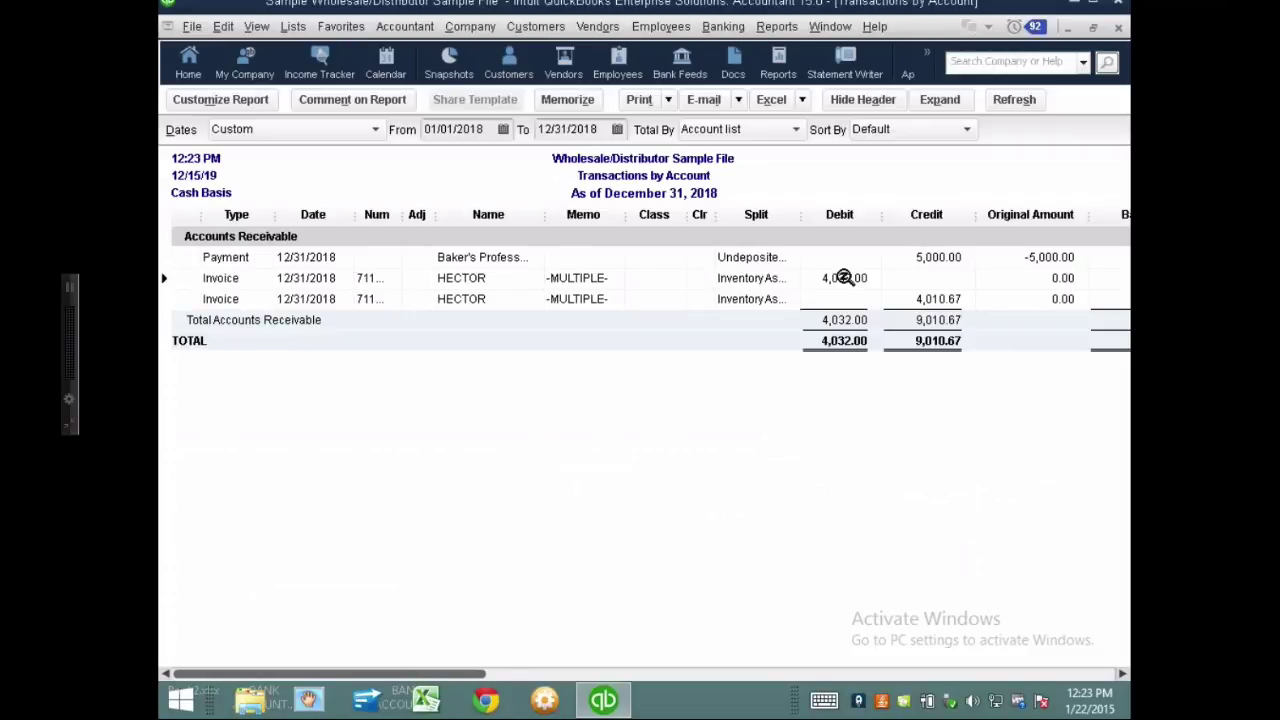
pyautogui.doubleClick(940, 300)
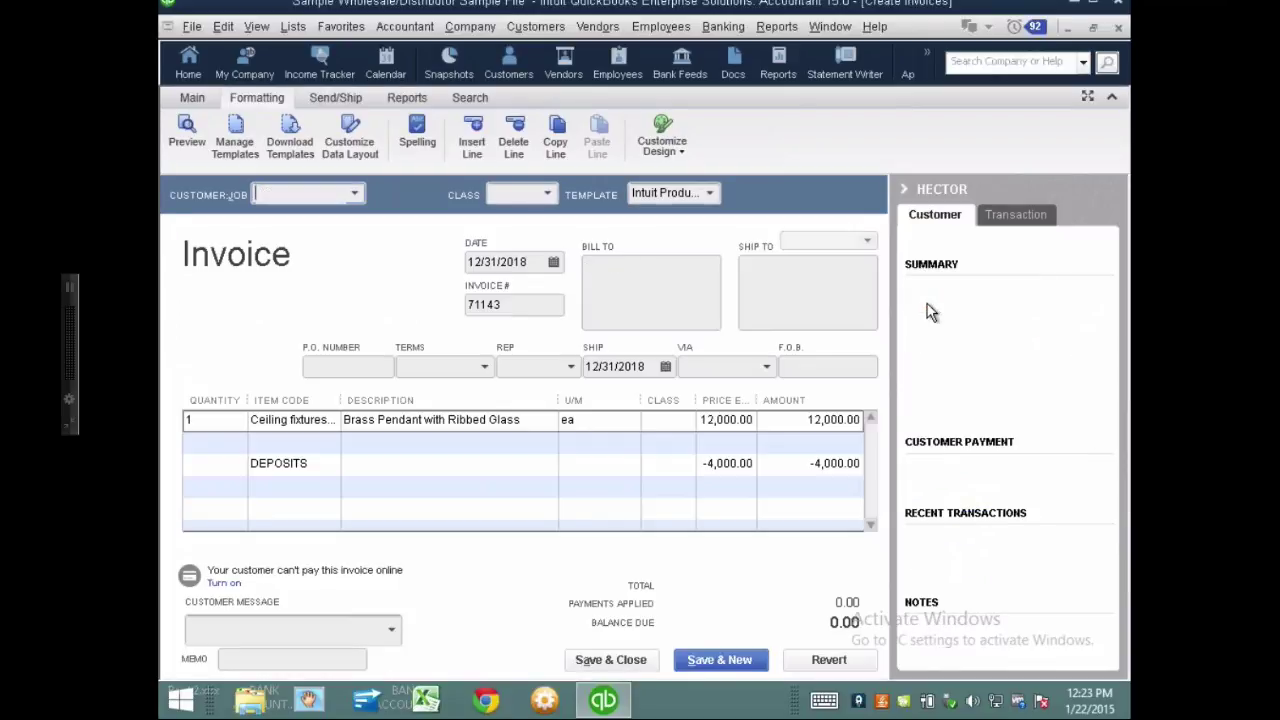
pyautogui.press('Escape')
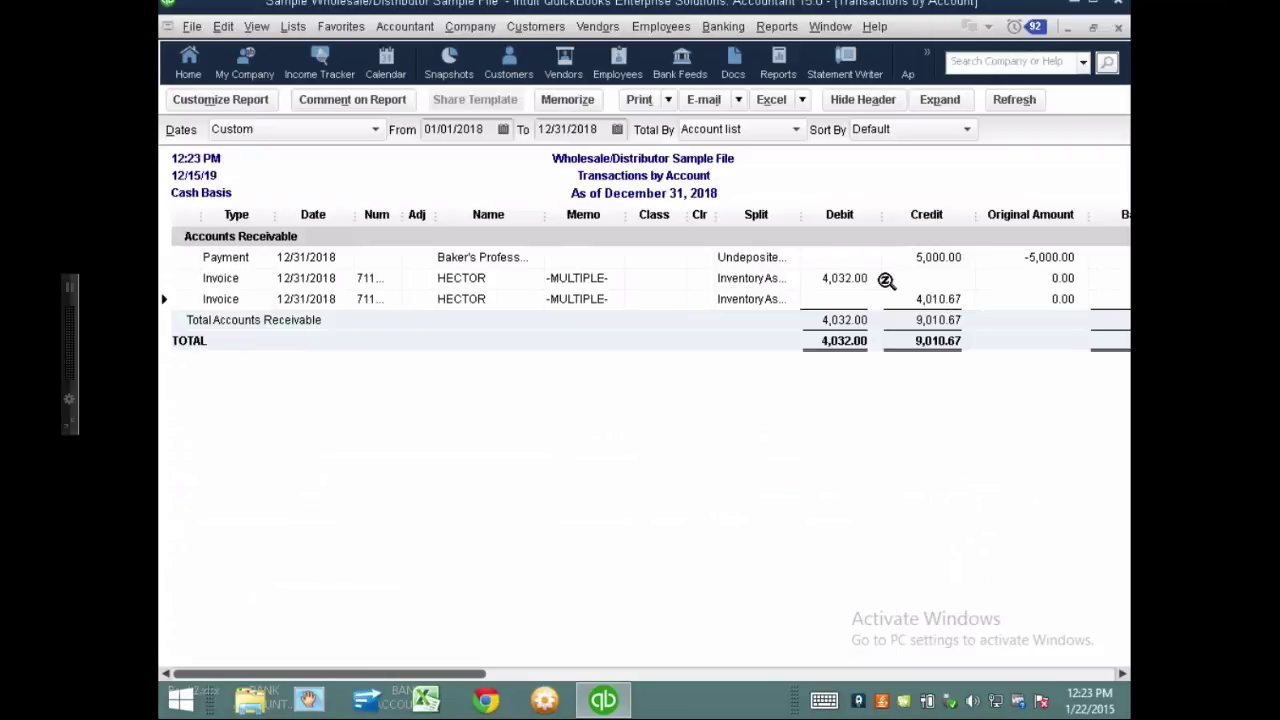
pyautogui.moveTo(962, 212); pyautogui.dragTo(936, 212)
pyautogui.moveTo(687, 214); pyautogui.dragTo(663, 214)
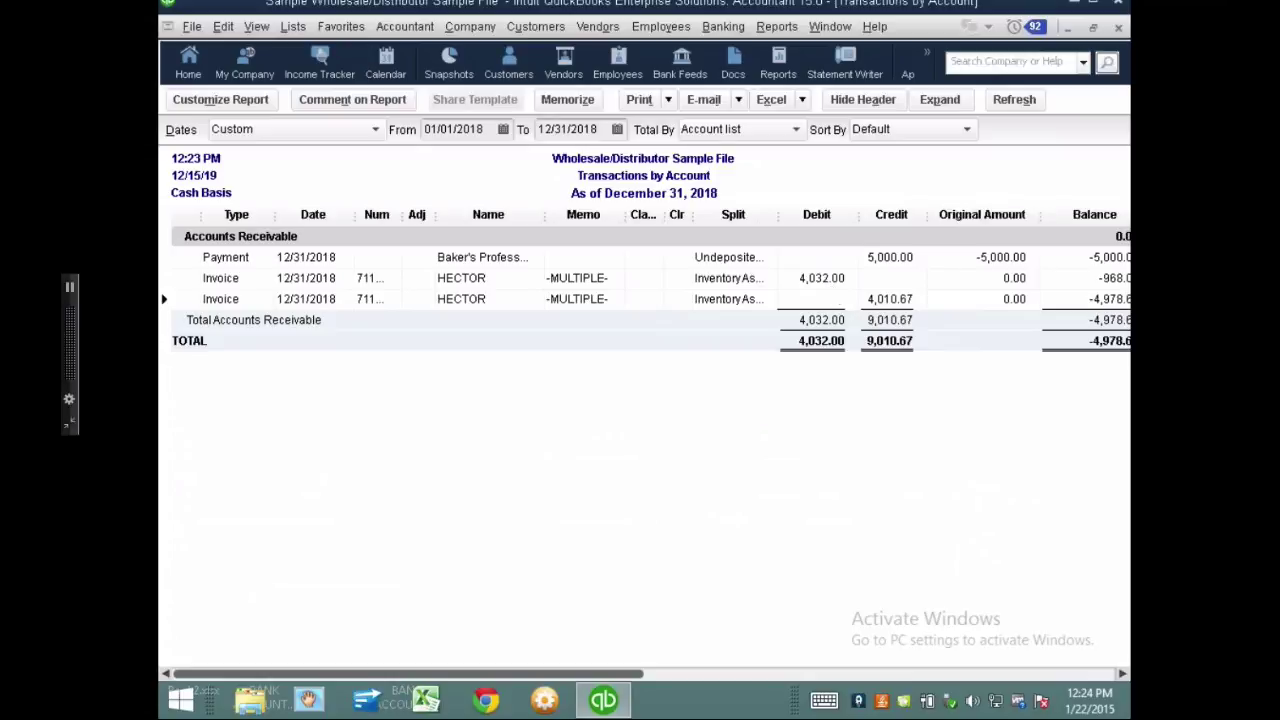
# Step: Close the transaction detail and examine the cash basis balance sheet from Accounts Receivable down to Customer Deposits
pyautogui.click(1120, 29)
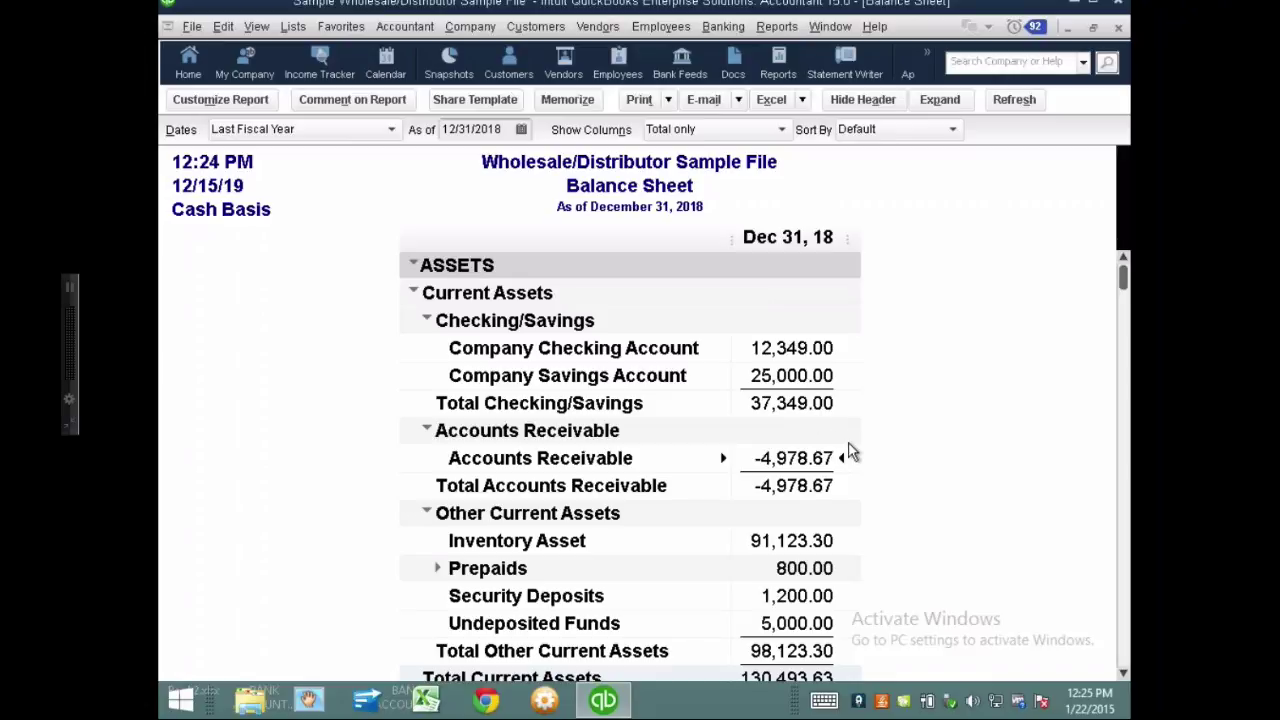
pyautogui.scroll(-1, 850, 452)
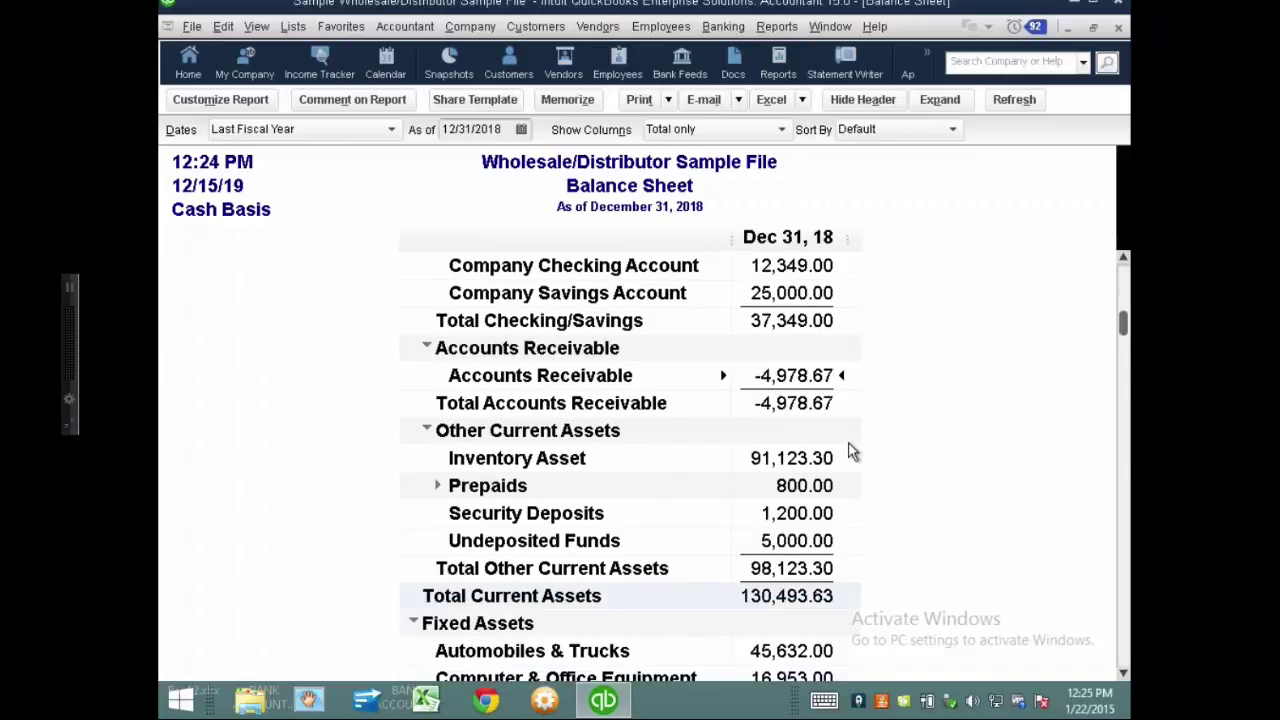
pyautogui.scroll(-1, 850, 448)
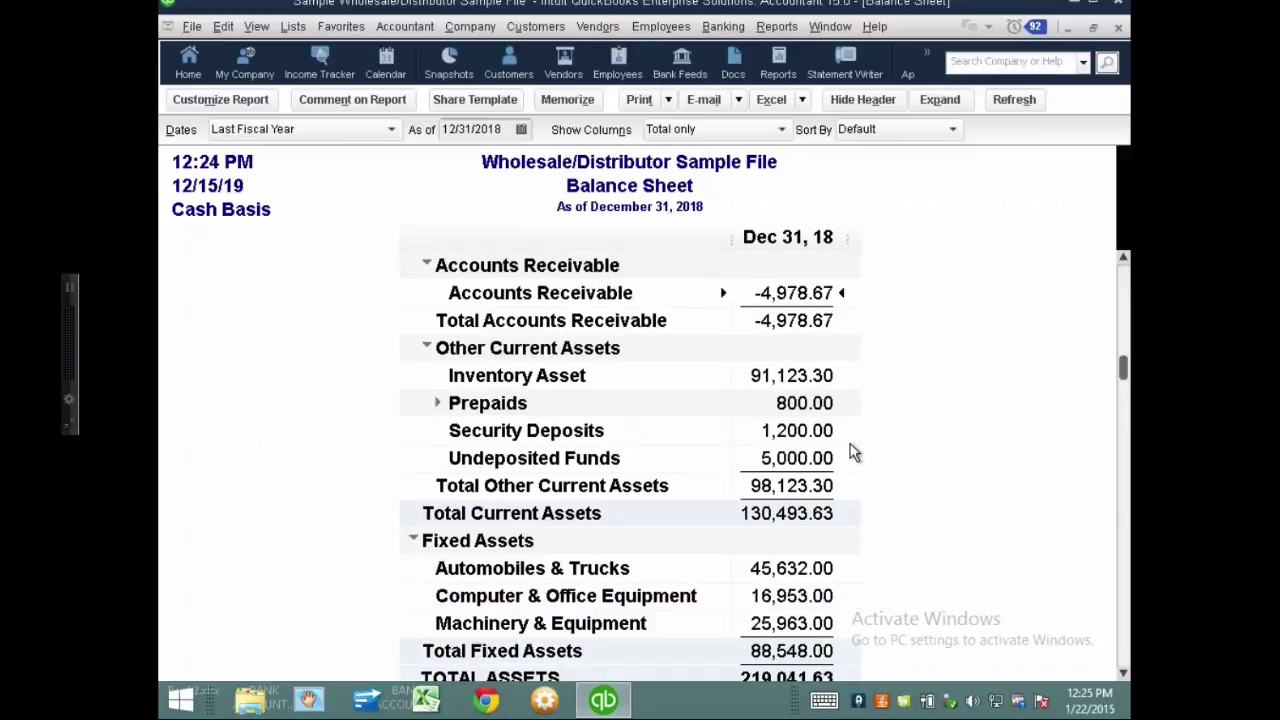
pyautogui.scroll(-4, 850, 444)
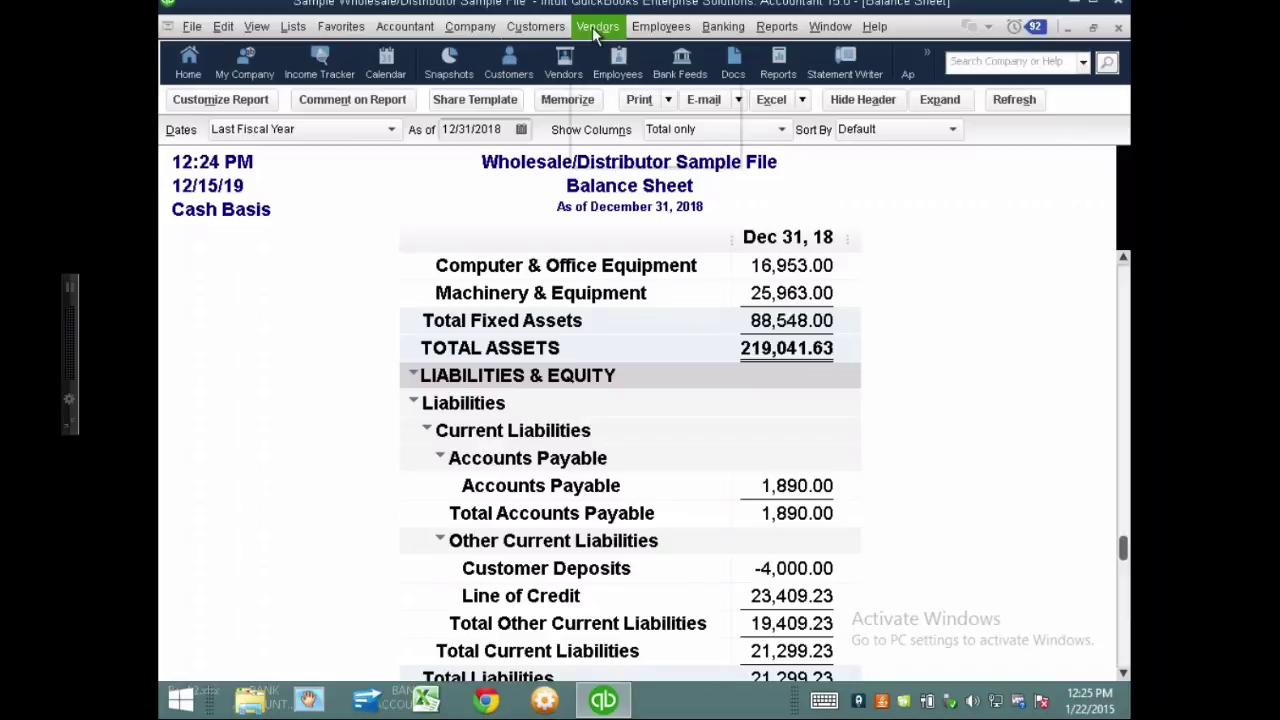
# Step: List this fiscal year's vendor bills in the Vendor Center and open Peacock Bulb Manufacturing Company's 11/15/2019 bill for 2,450.00
pyautogui.click(592, 27)
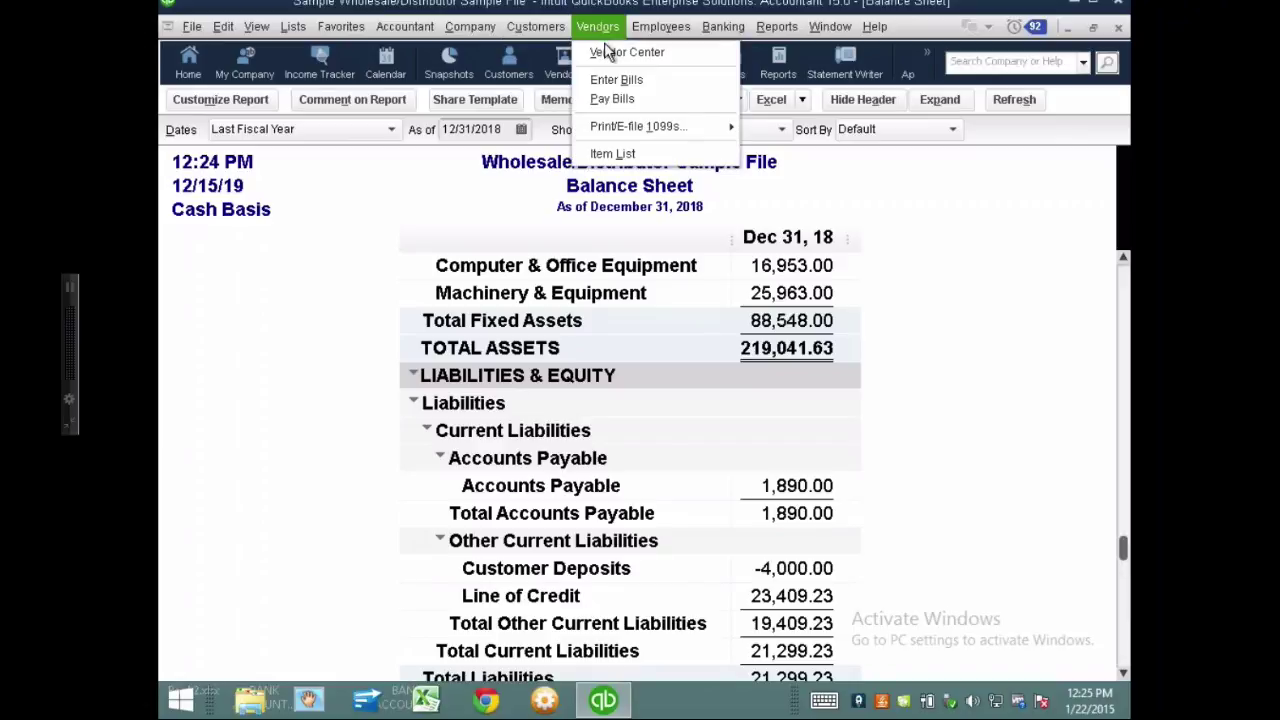
pyautogui.click(615, 56)
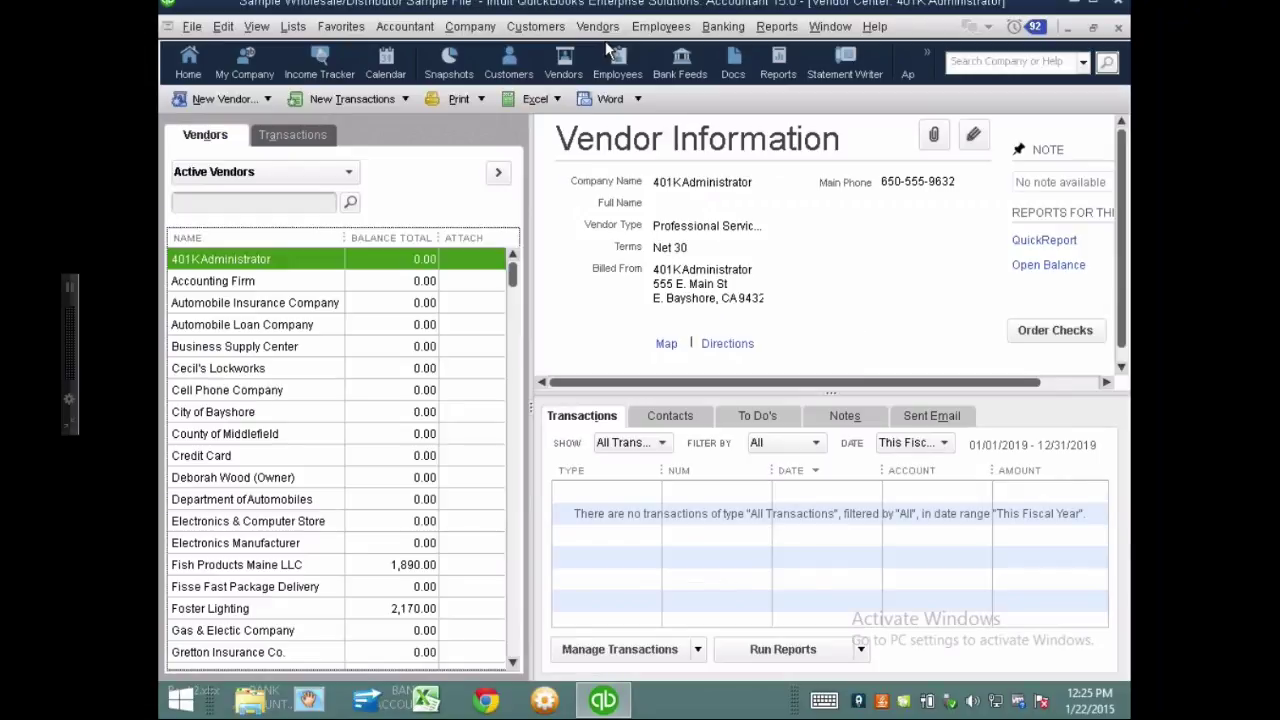
pyautogui.click(292, 134)
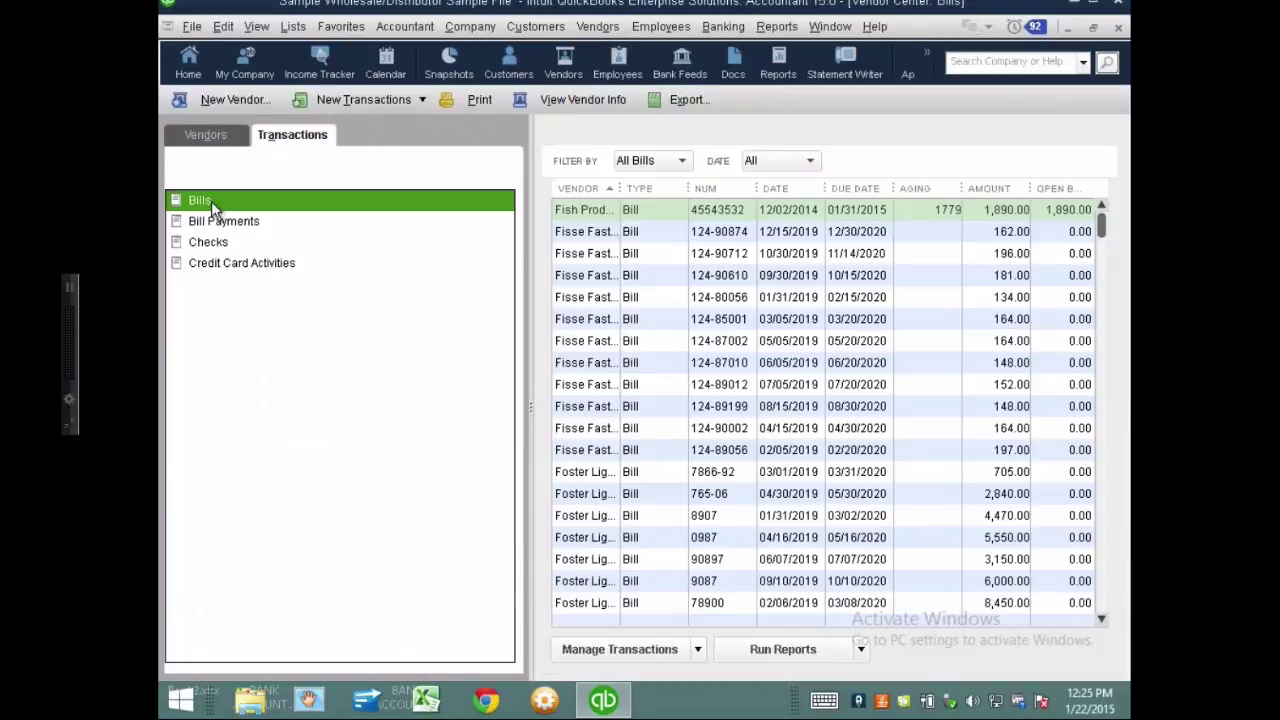
pyautogui.click(772, 161)
pyautogui.click(790, 360)
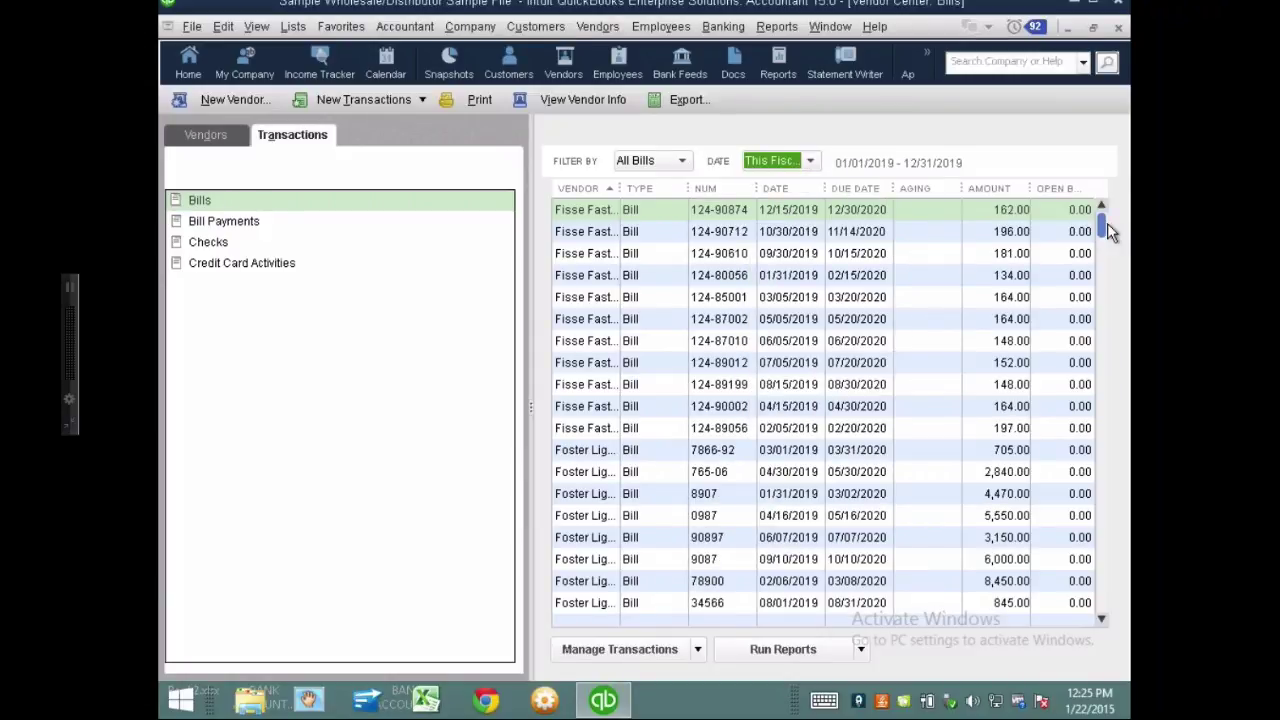
pyautogui.moveTo(1107, 228); pyautogui.dragTo(1101, 465)
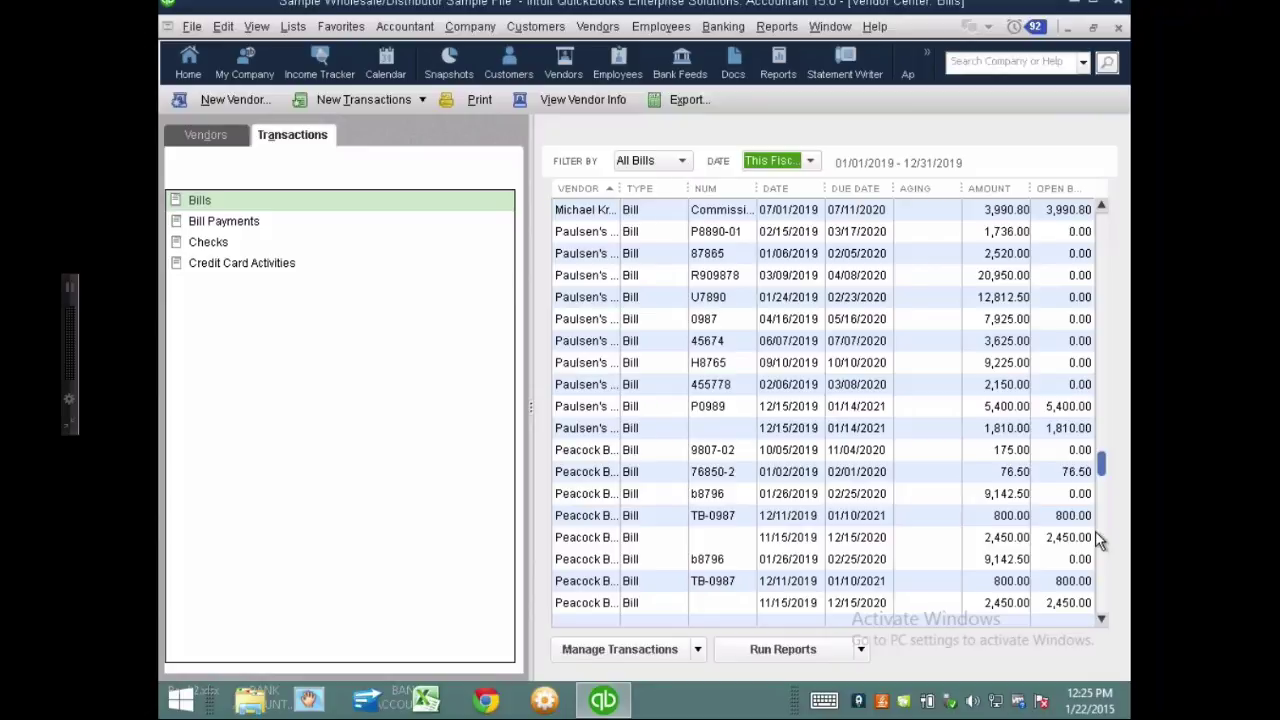
pyautogui.doubleClick(1095, 537)
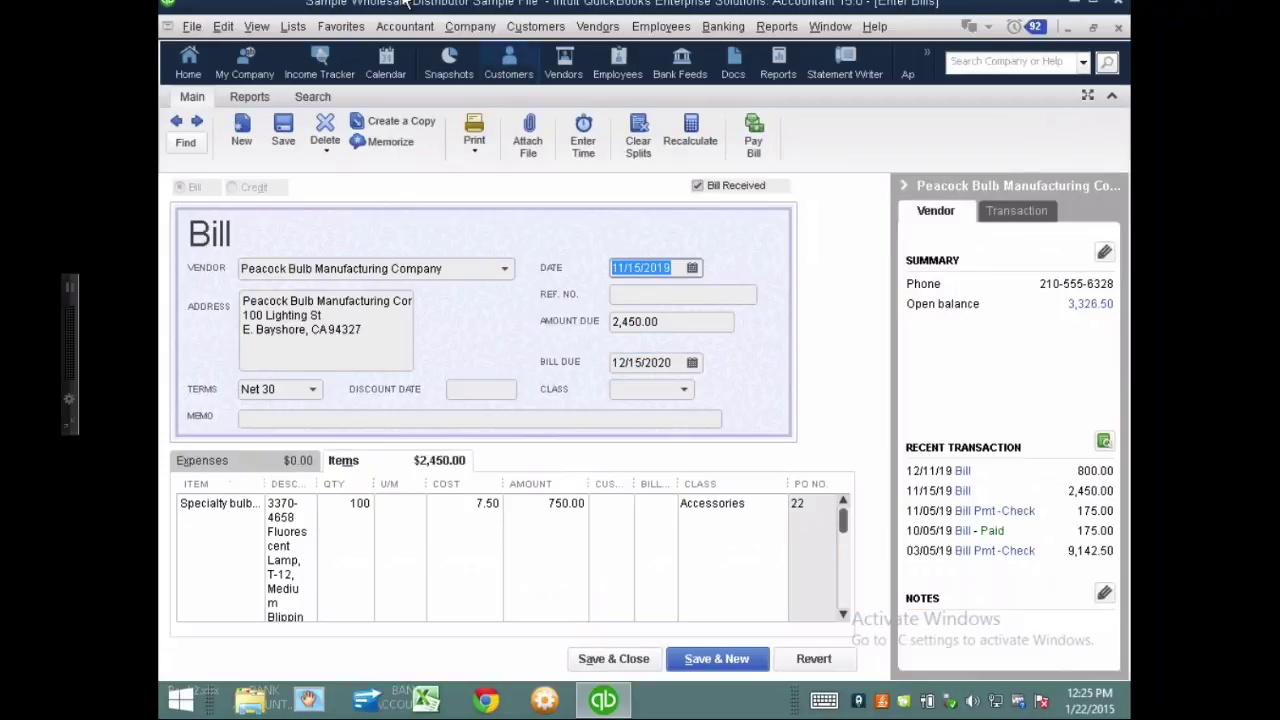
# Step: Pay the 2,450.00 Peacock Bulb bill from Company Checking Account dated 12/31/2018, accept the closed-period change, and close the payment summary and bill
pyautogui.click(729, 25)
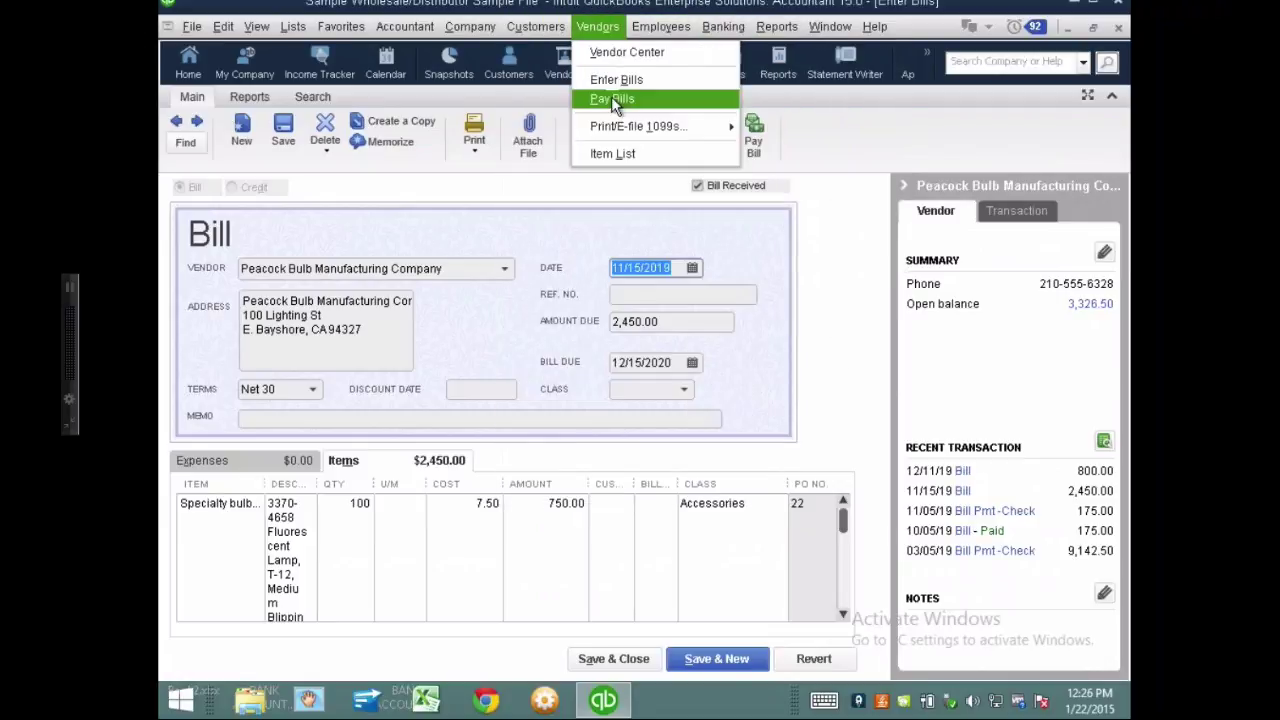
pyautogui.click(611, 96)
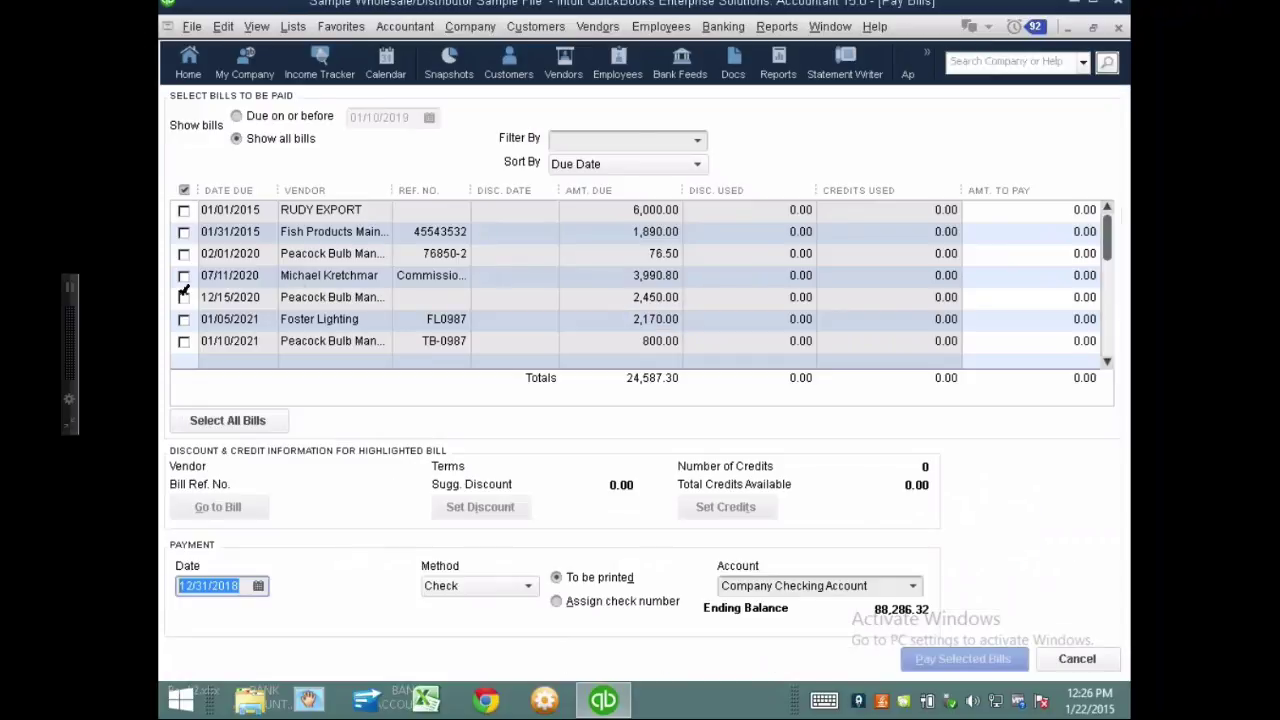
pyautogui.click(184, 297)
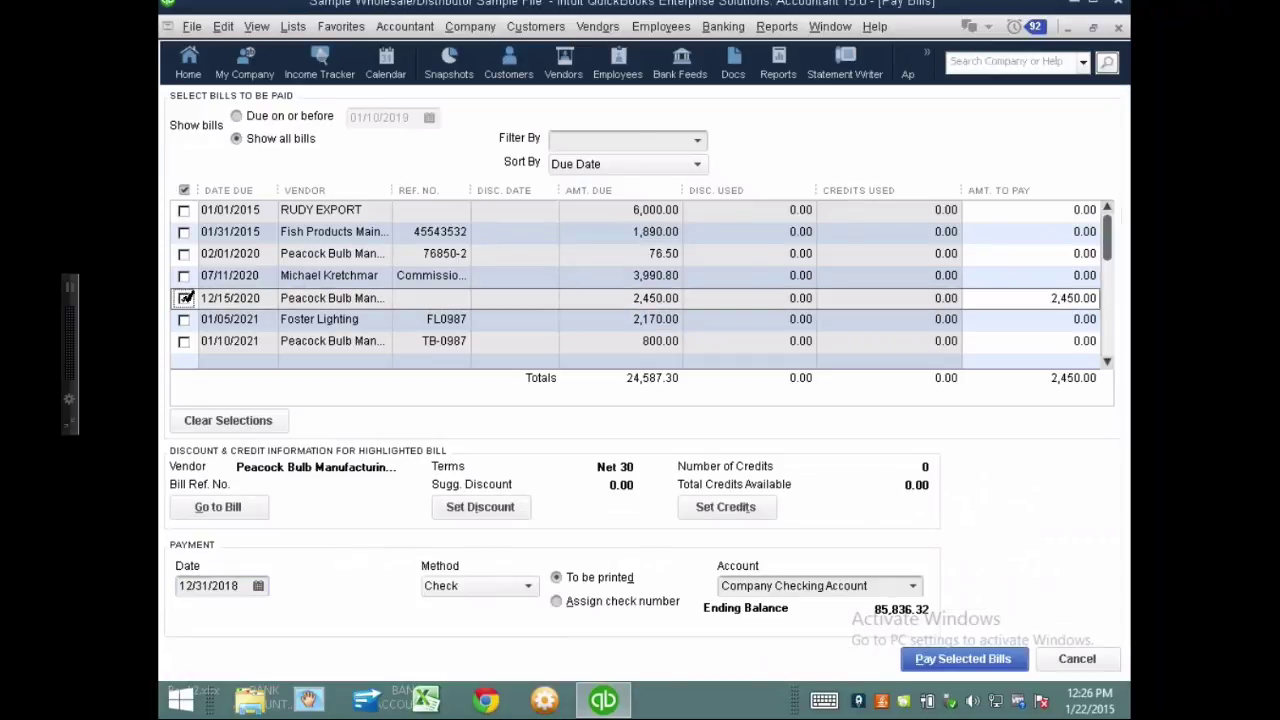
pyautogui.click(247, 585)
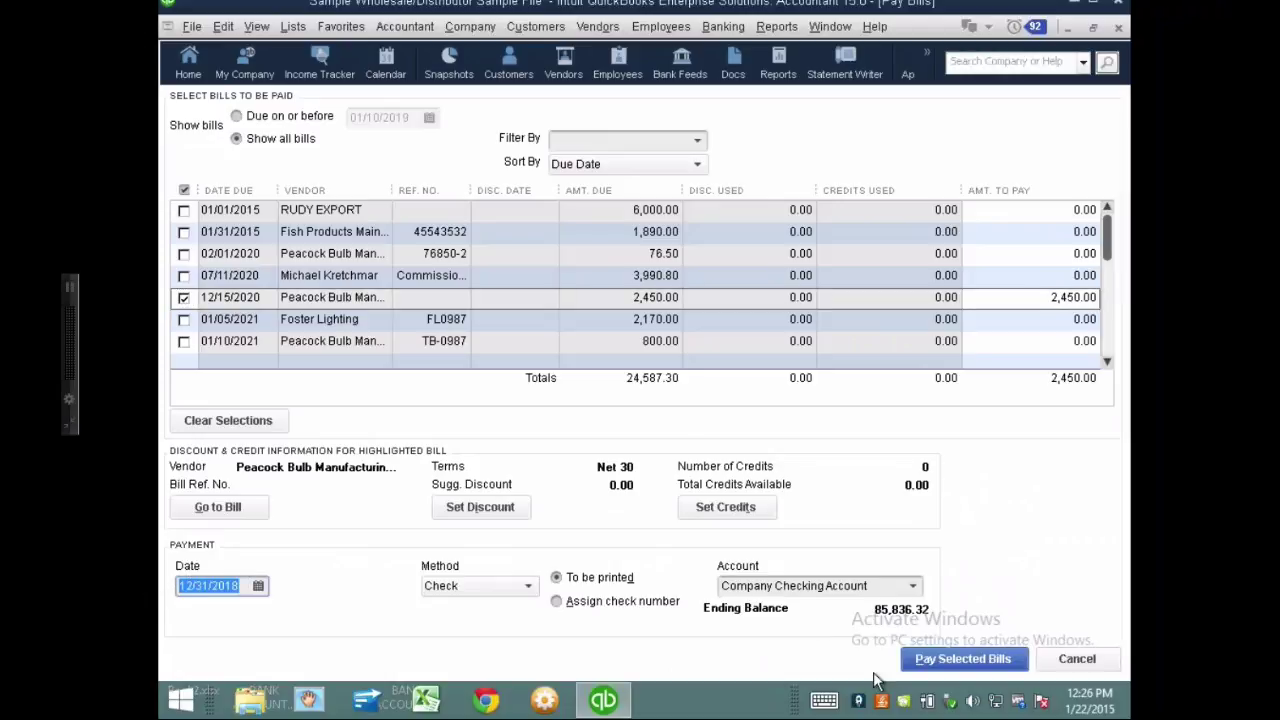
pyautogui.click(975, 662)
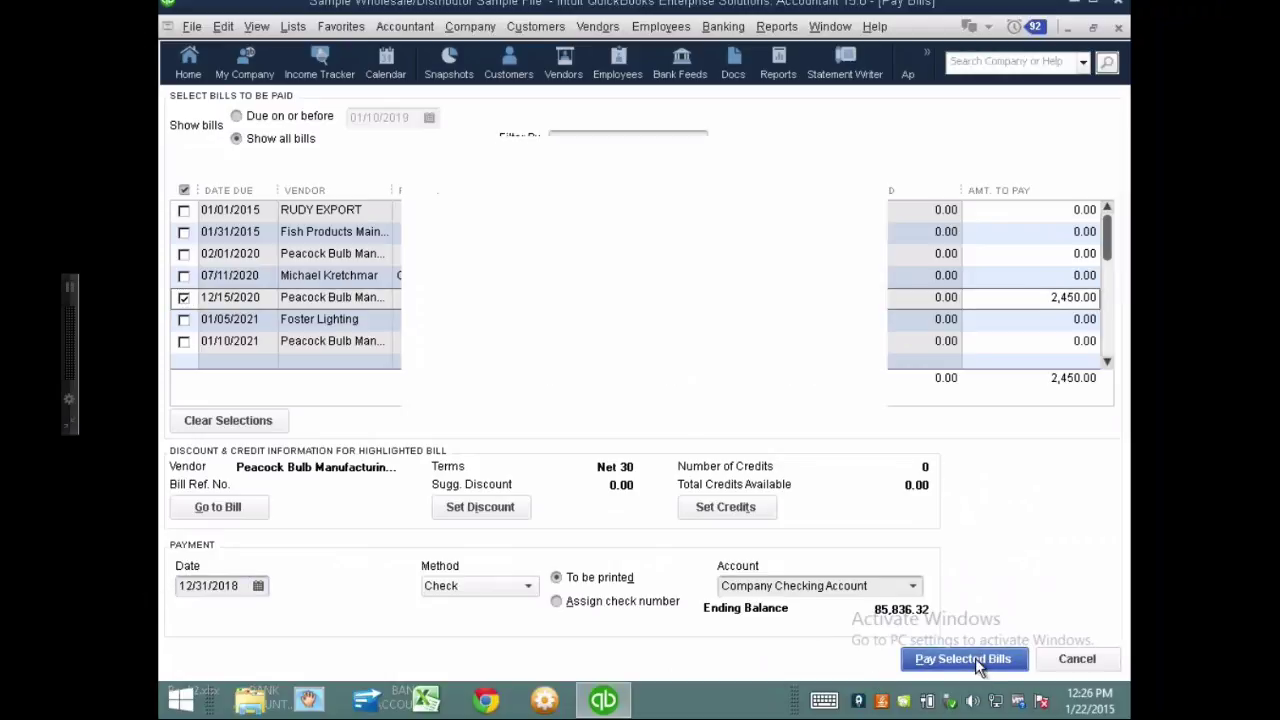
pyautogui.click(607, 385)
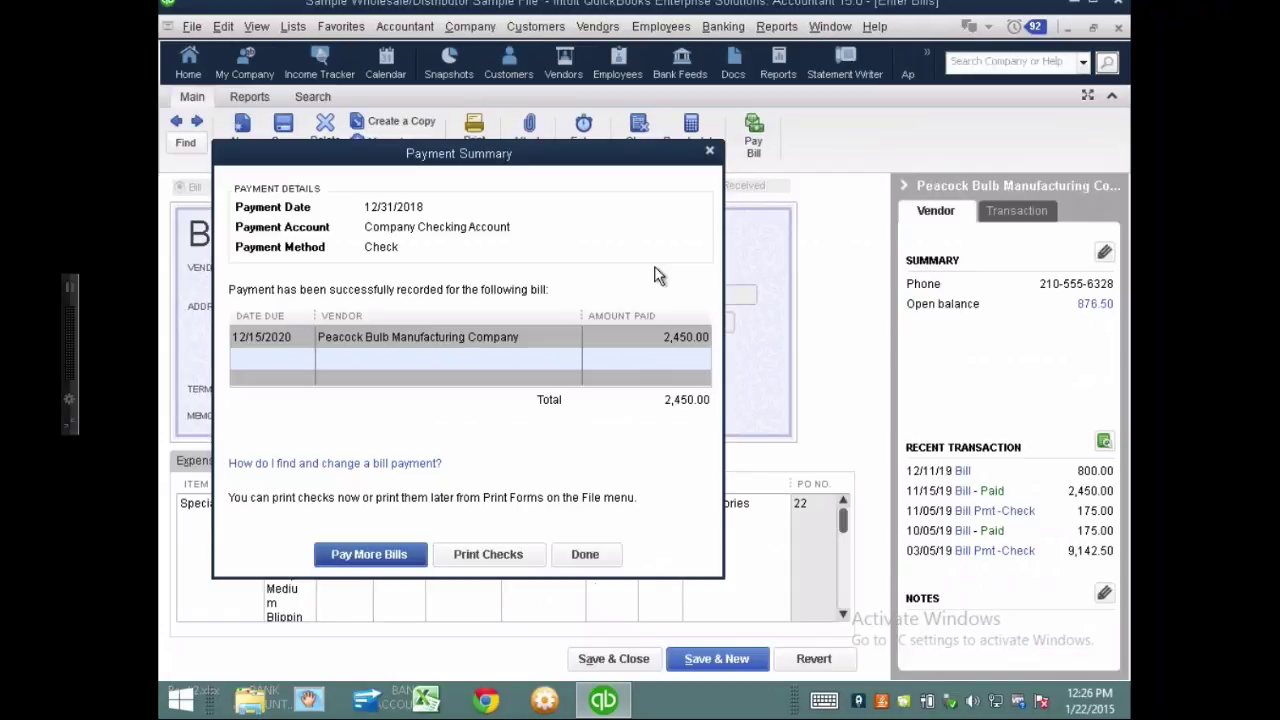
pyautogui.press('Escape')
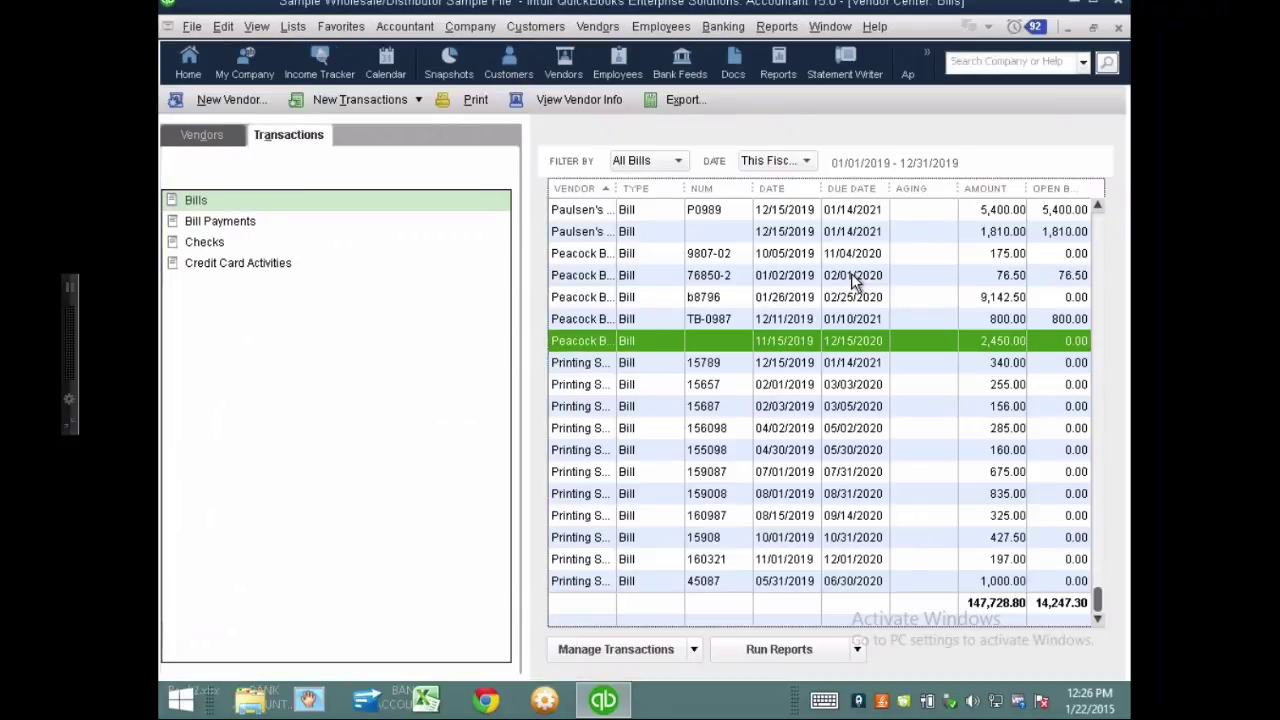
# Step: Return to the cash basis balance sheet, review the Accounts Payable transaction detail with a narrower Type column, and close the detail
pyautogui.hotkey('ctrl', 'Tab')
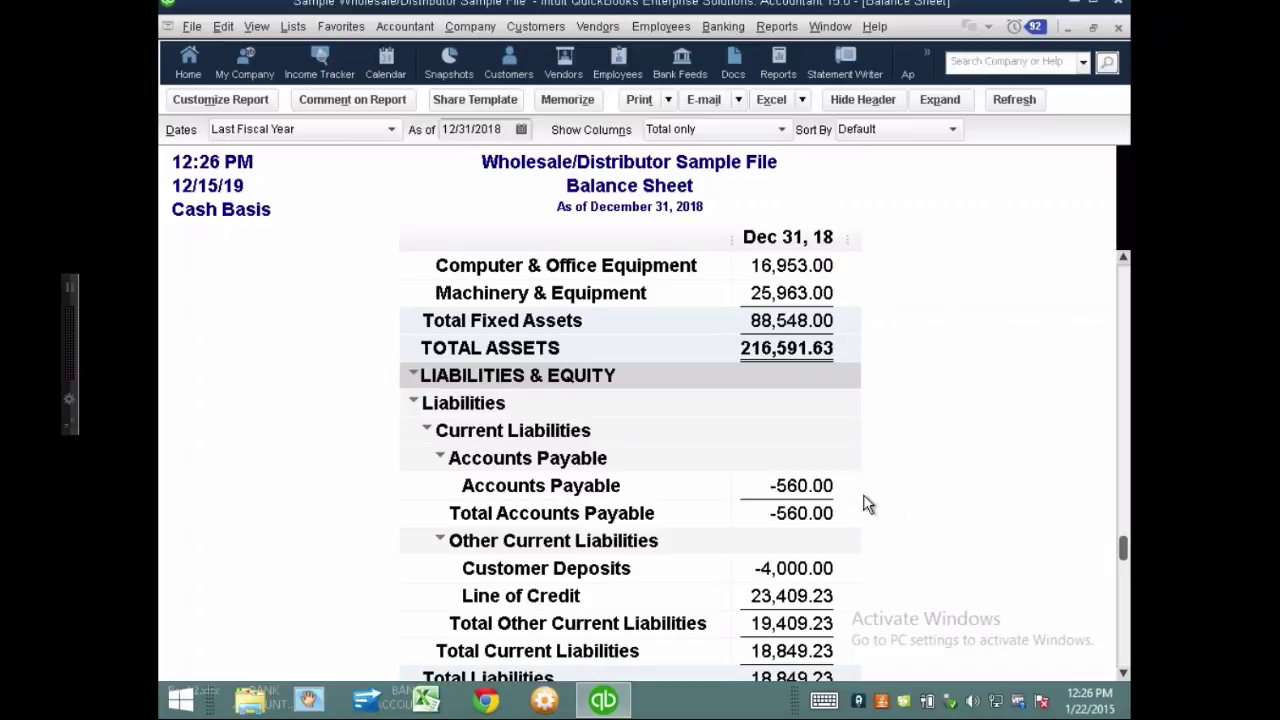
pyautogui.click(808, 482)
pyautogui.doubleClick(808, 482)
pyautogui.moveTo(363, 237); pyautogui.dragTo(289, 240)
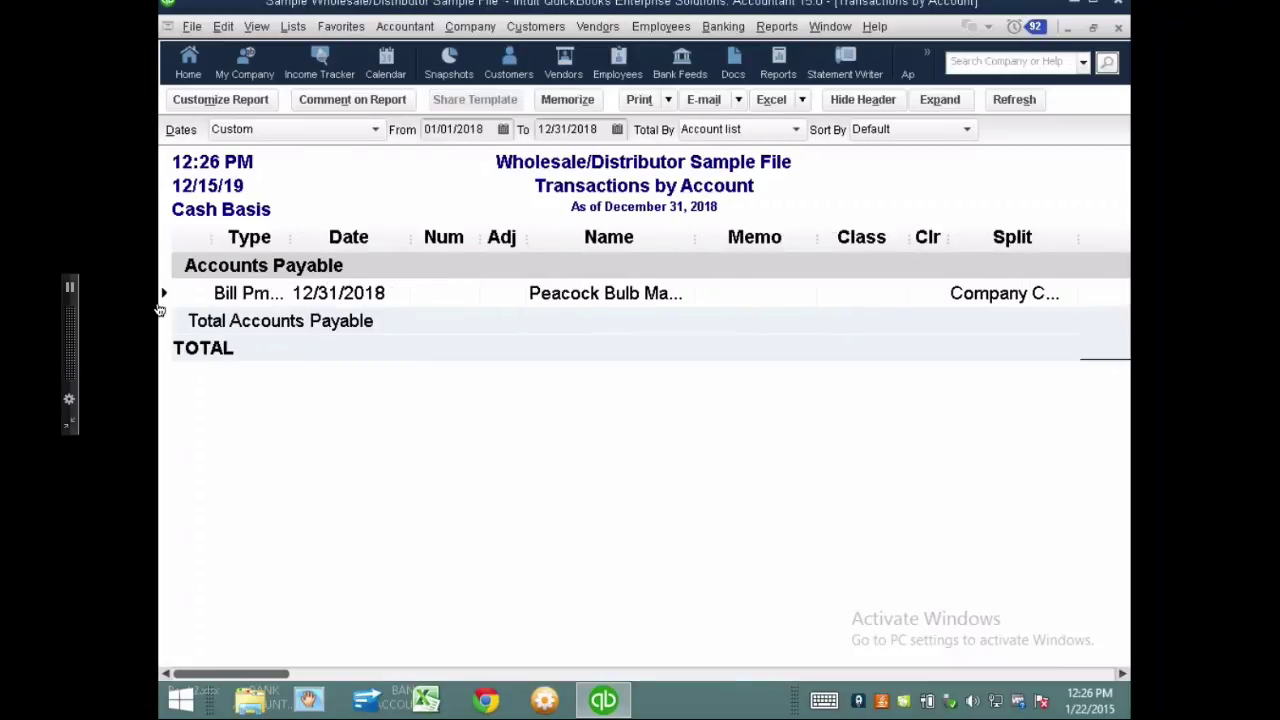
pyautogui.moveTo(1120, 33)
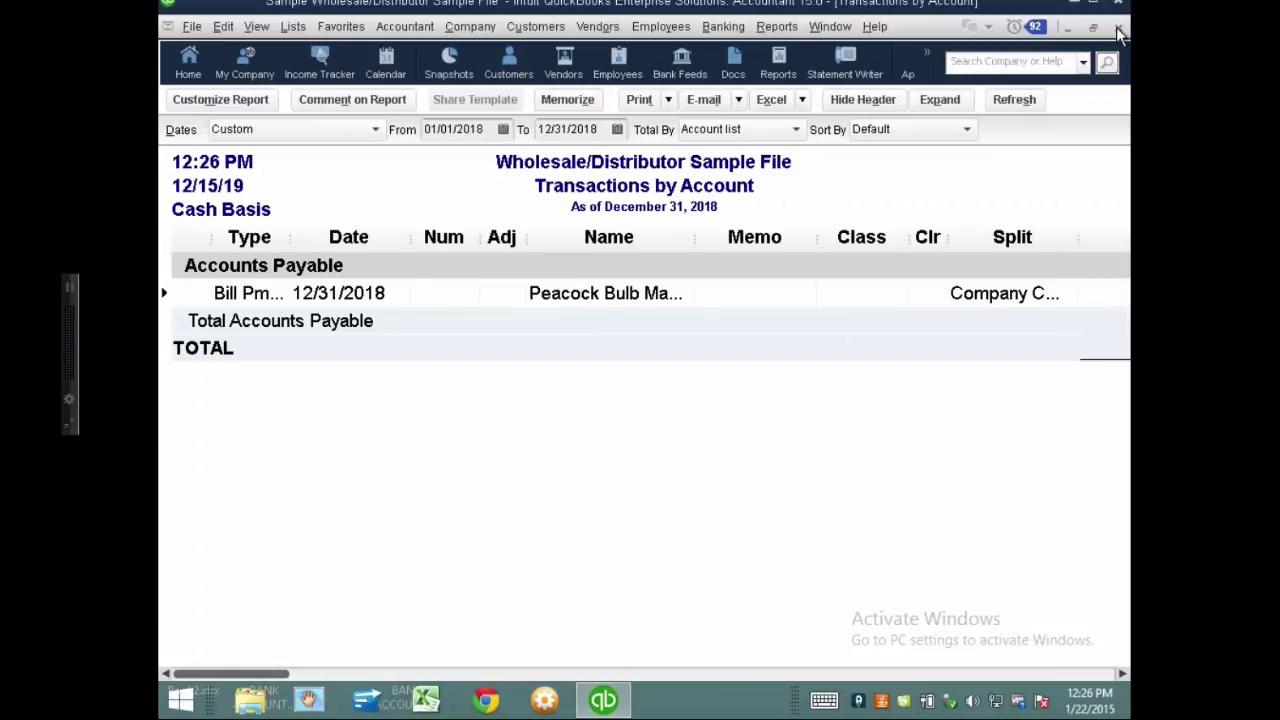
pyautogui.click(1119, 30)
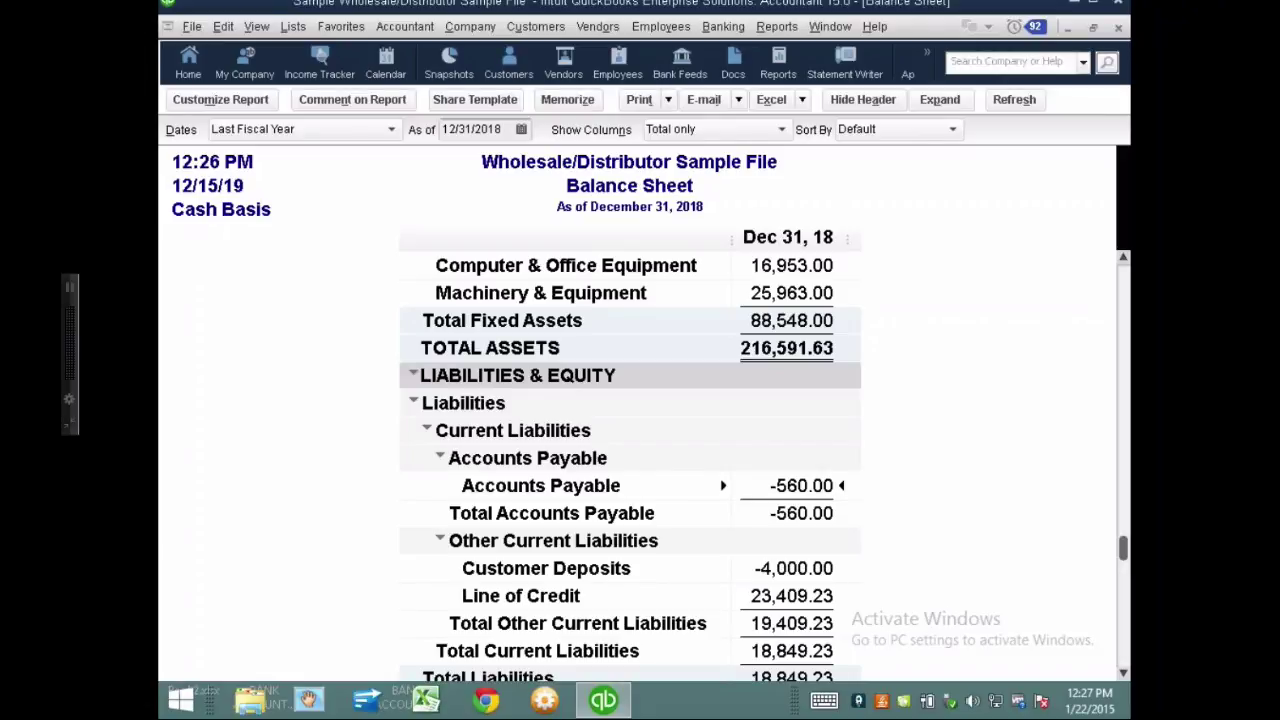
# Step: Start a new bill for the vendor Automobile Loan Company
pyautogui.click(598, 27)
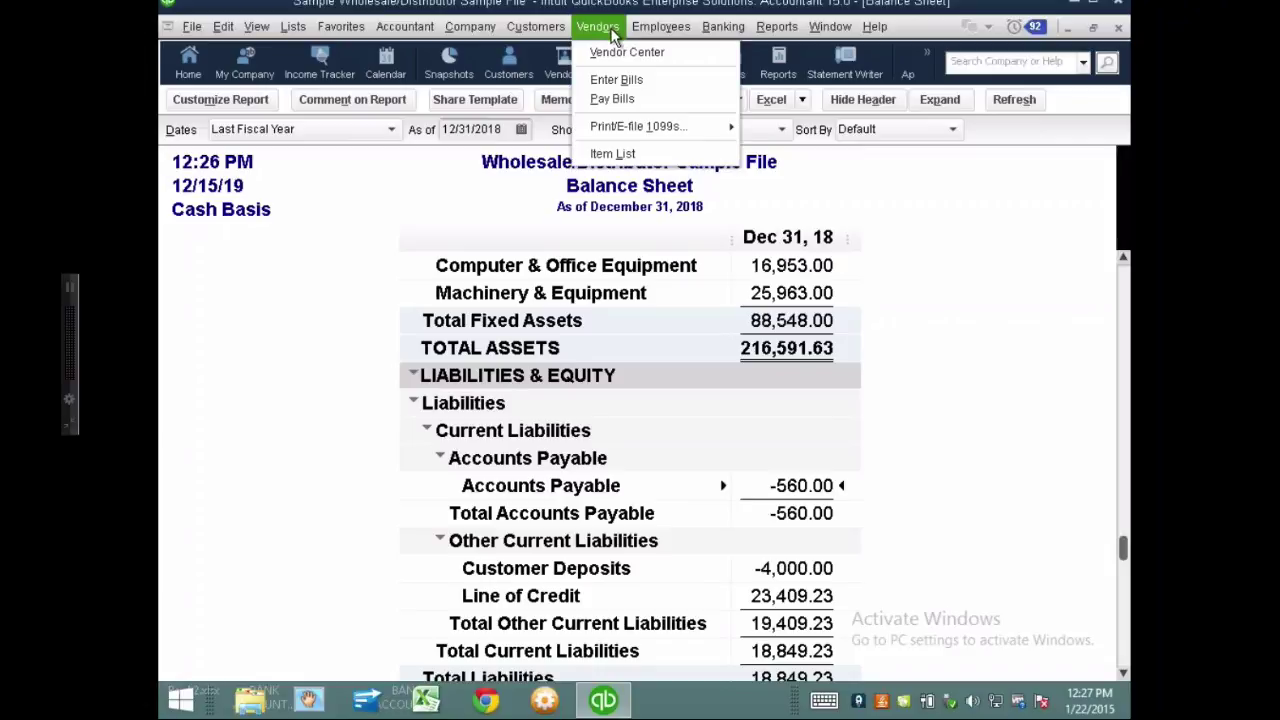
pyautogui.click(614, 80)
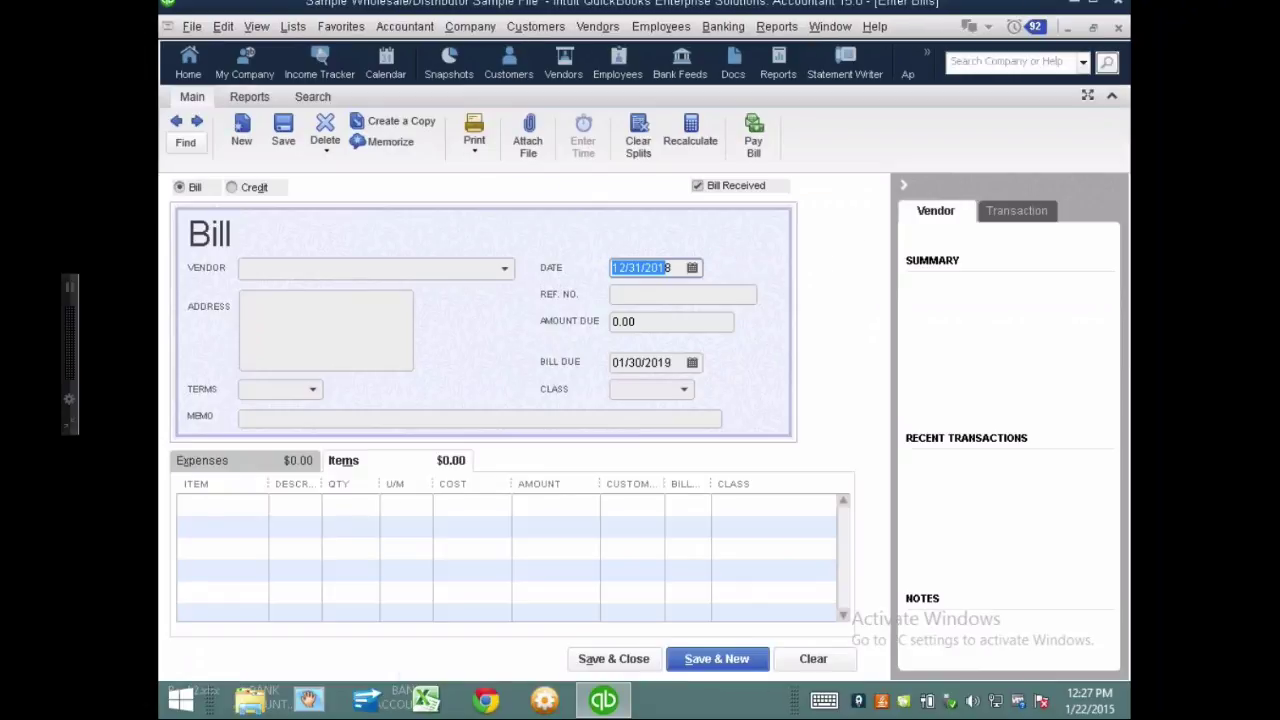
pyautogui.click(505, 270)
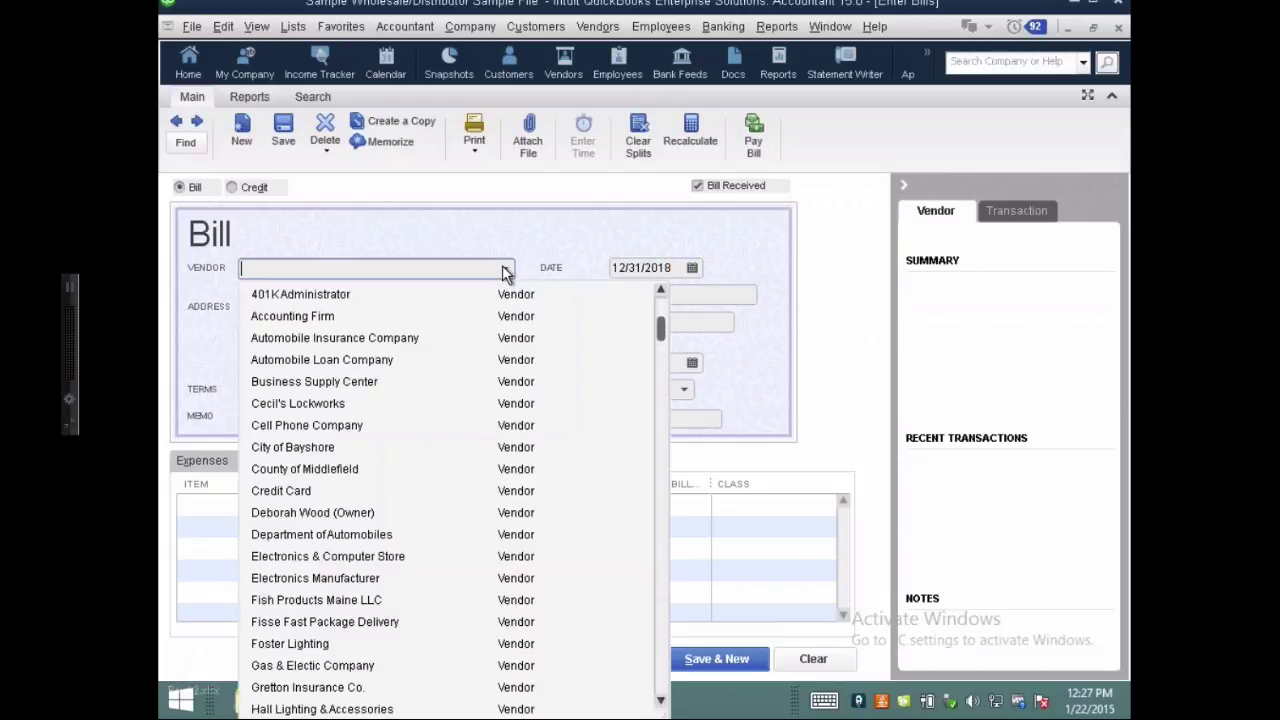
pyautogui.click(335, 360)
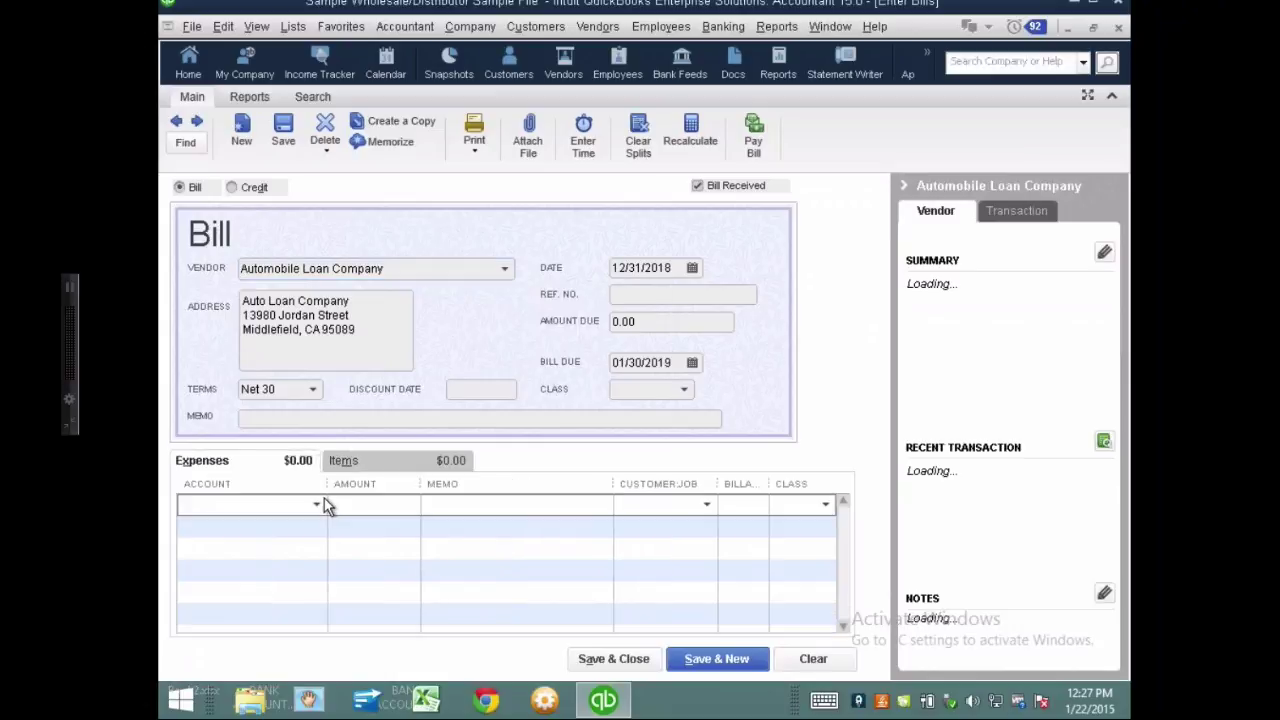
# Step: Charge 10000 to Car/Truck Expense:Gas on the bill, then save and close it, accepting the closed-period change
pyautogui.click(314, 506)
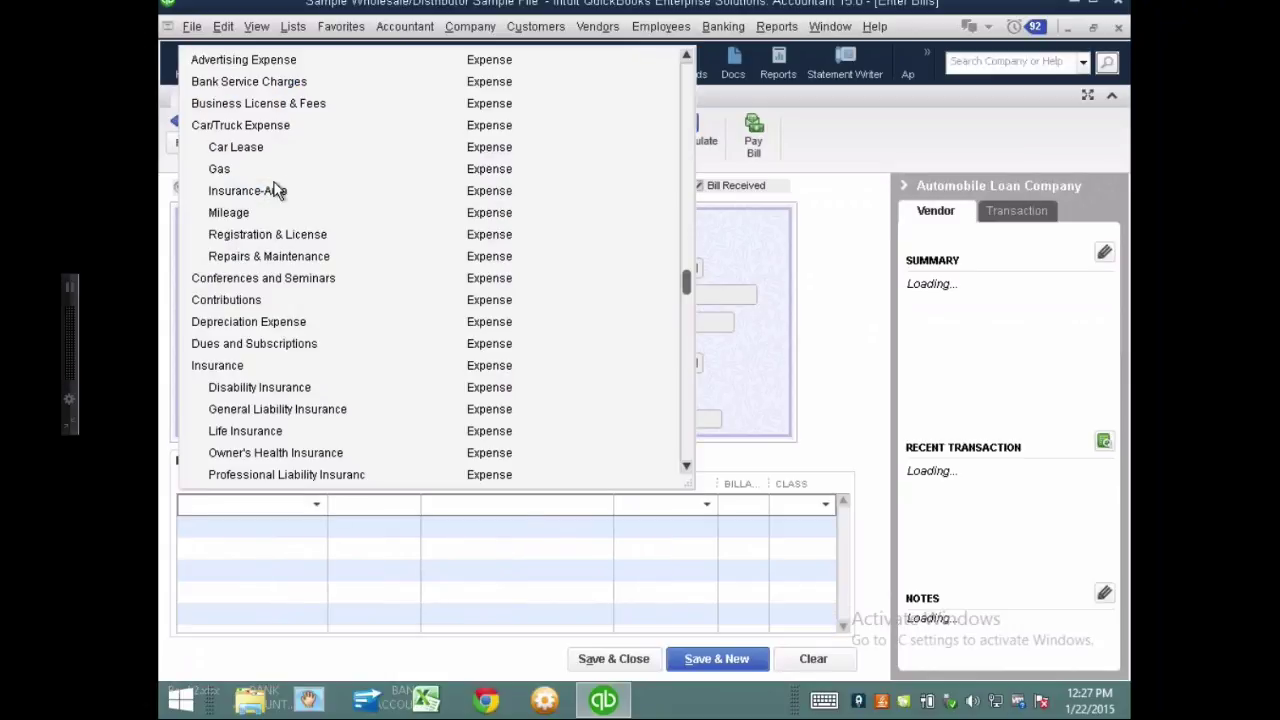
pyautogui.click(243, 172)
pyautogui.press('Tab')
pyautogui.write('10000')
pyautogui.press('Tab')
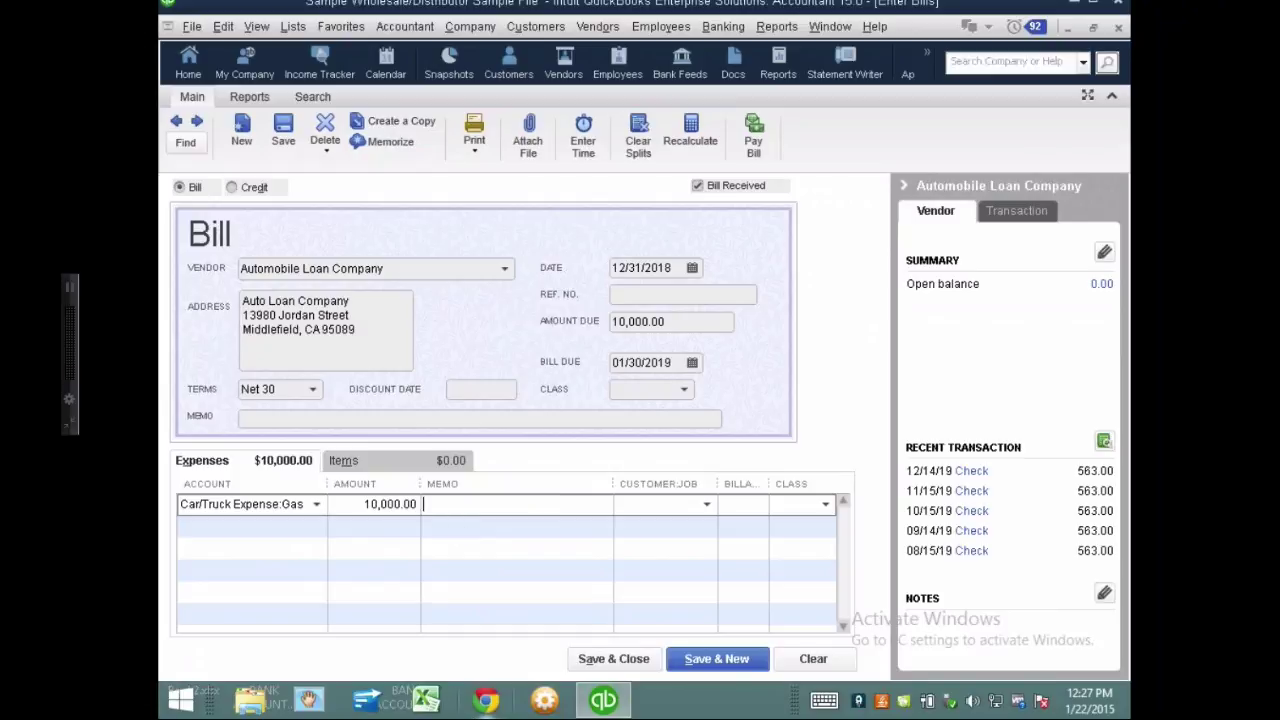
pyautogui.click(614, 658)
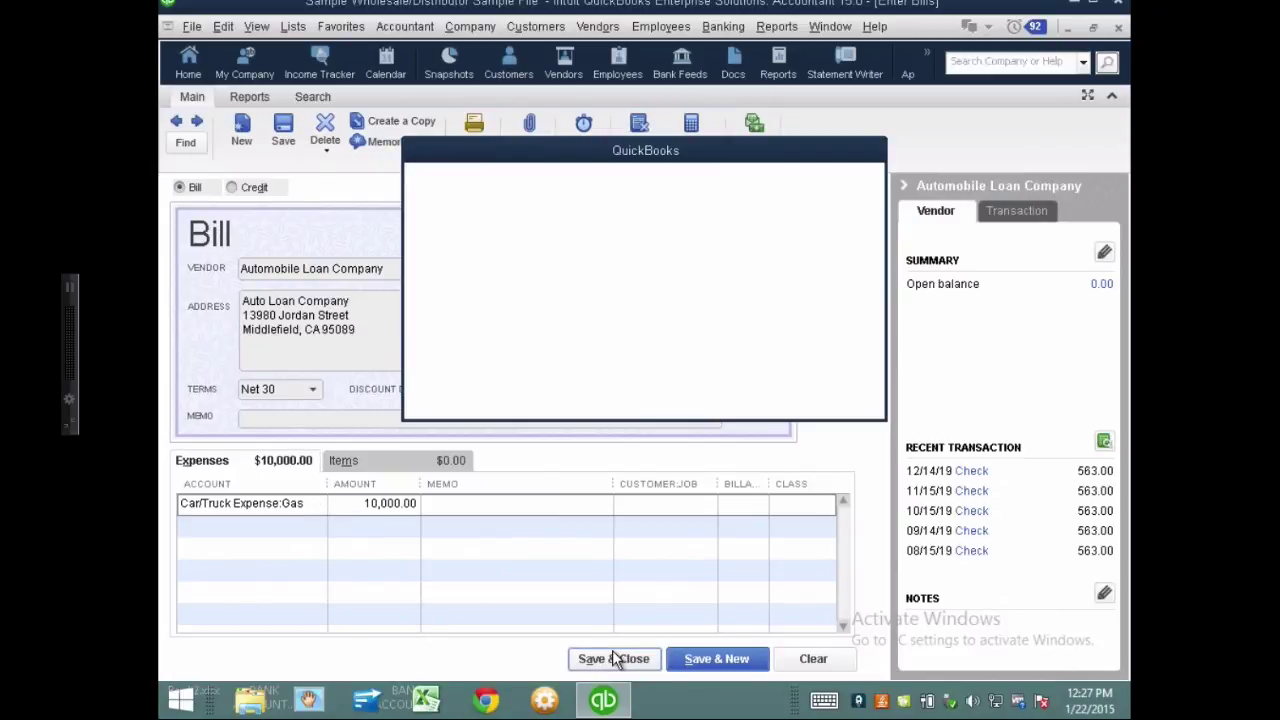
pyautogui.click(604, 389)
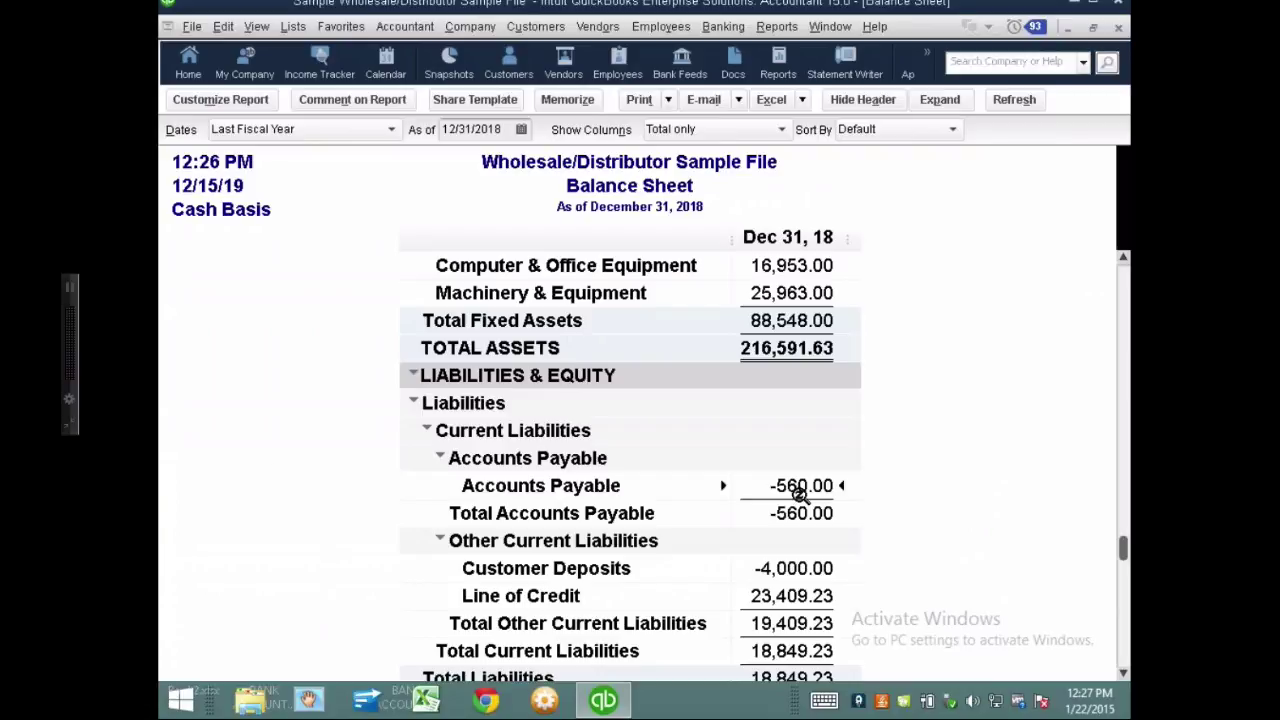
# Step: Find transactions of type Bill with the amount 10,000.00 and open the Automobile Loan Company bill
pyautogui.click(222, 26)
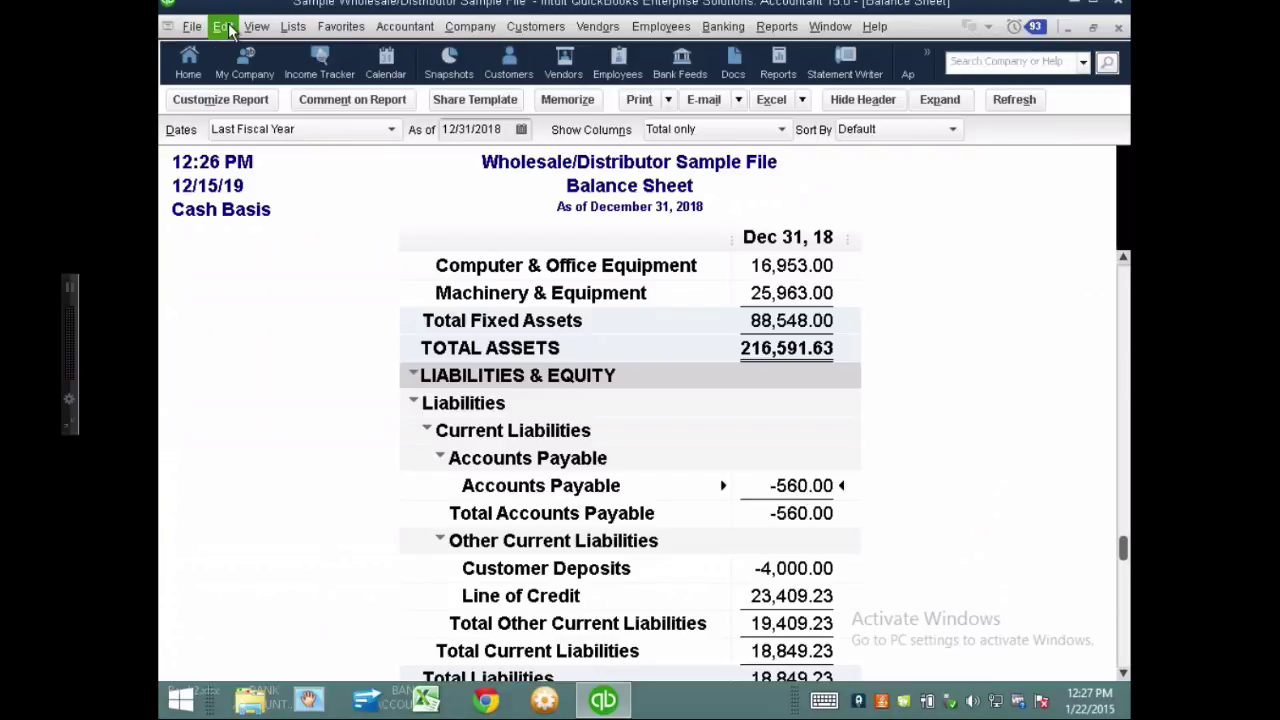
pyautogui.click(243, 277)
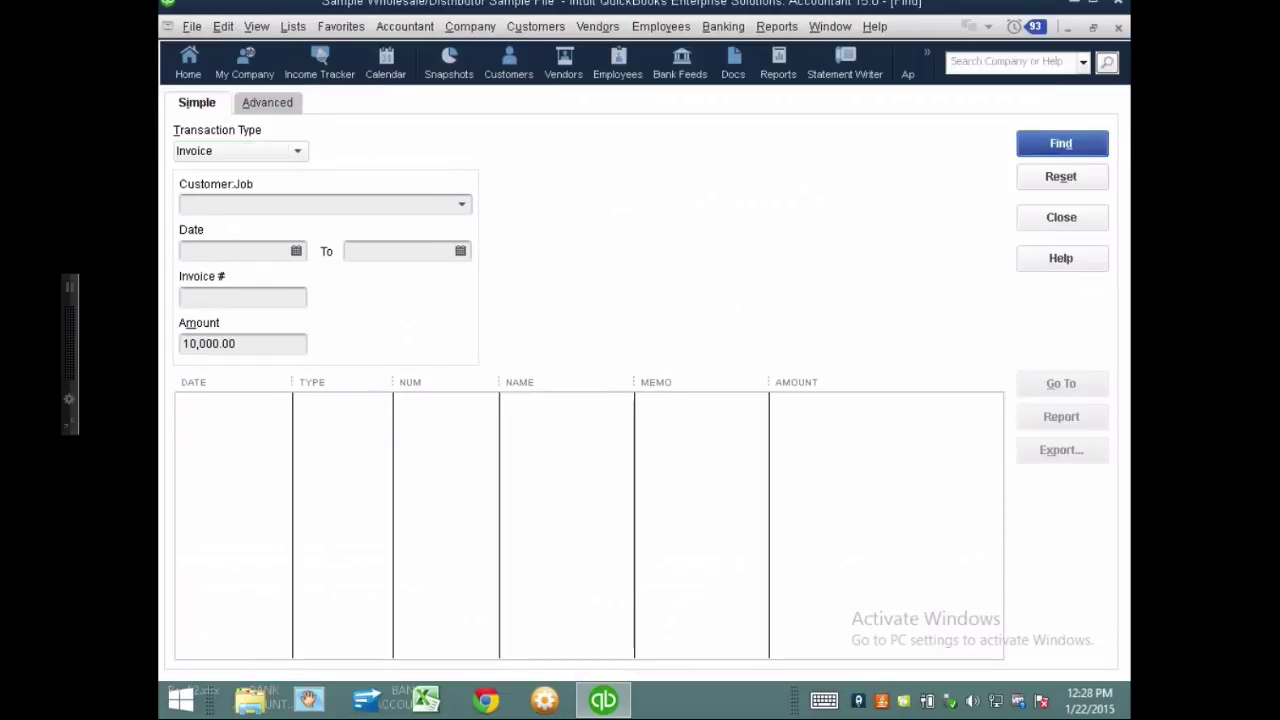
pyautogui.press('Return')
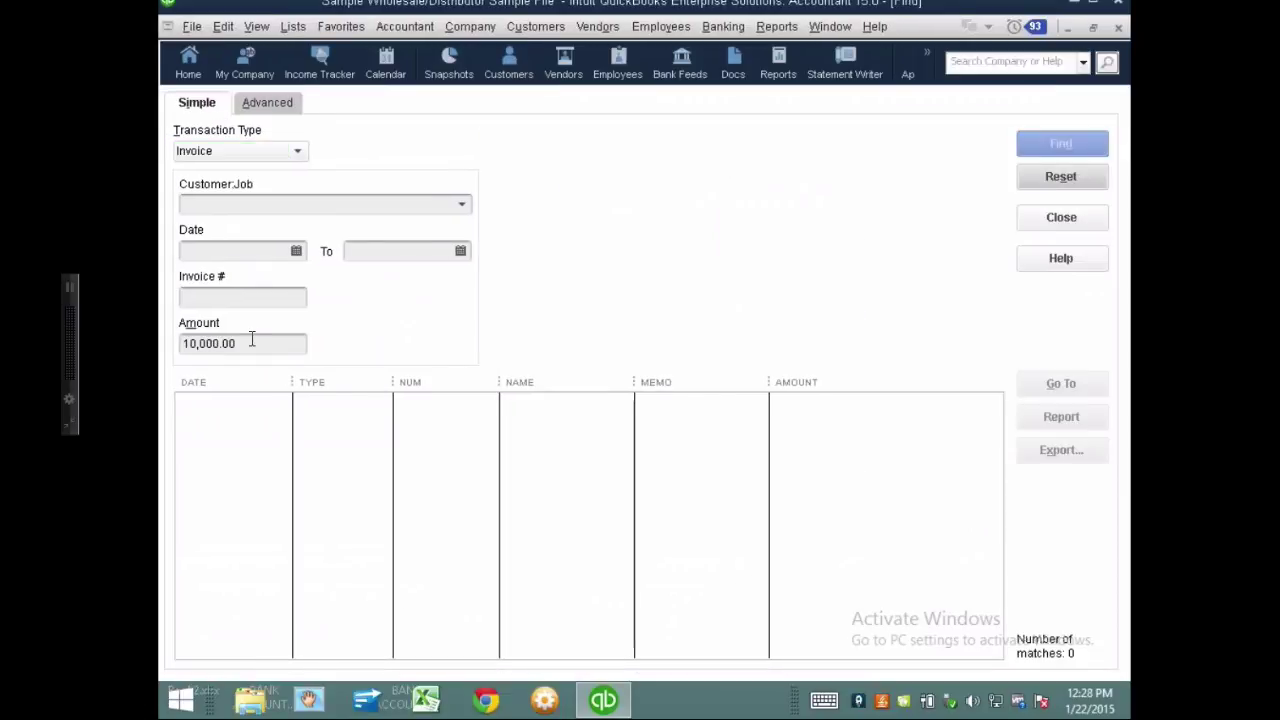
pyautogui.click(222, 151)
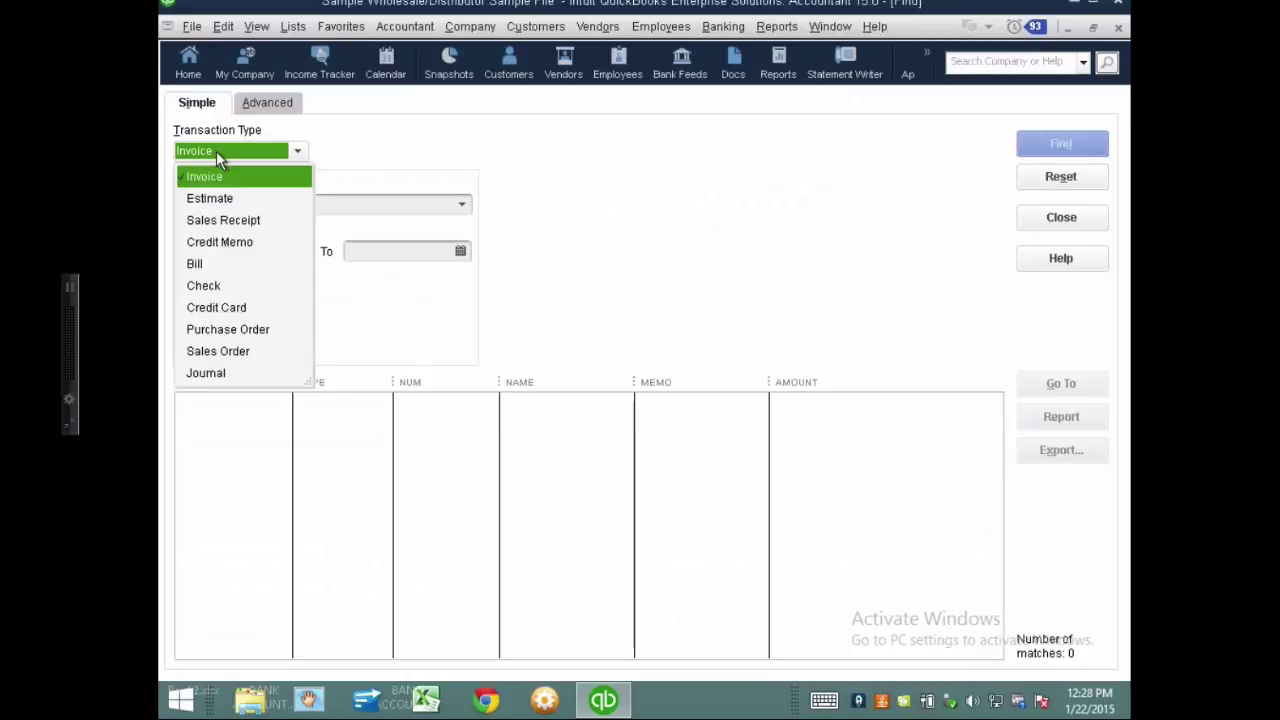
pyautogui.click(204, 263)
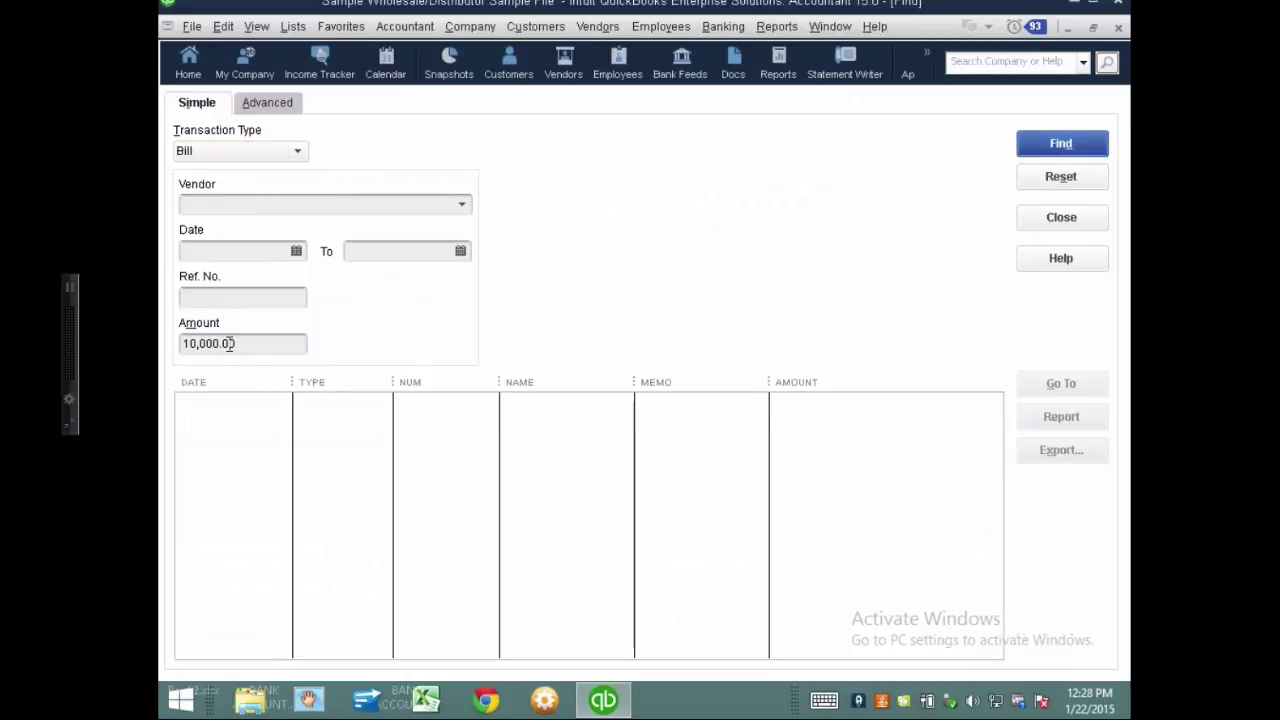
pyautogui.press('Return')
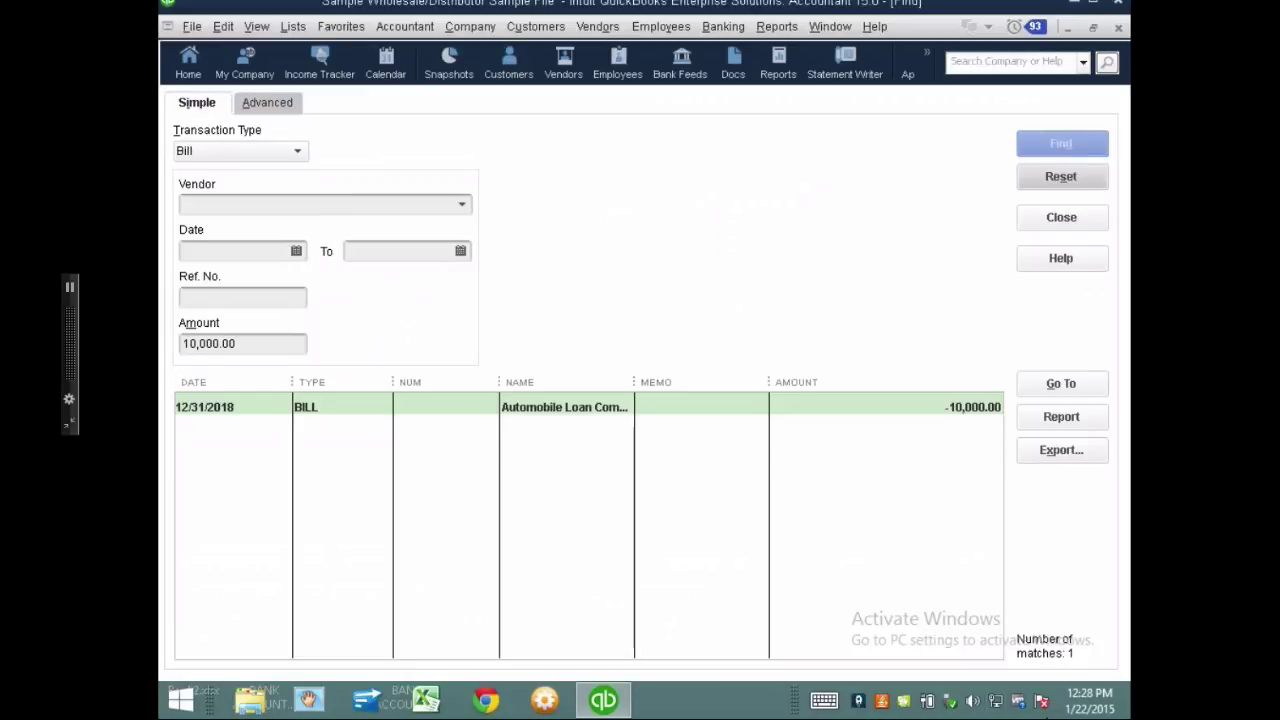
pyautogui.doubleClick(320, 405)
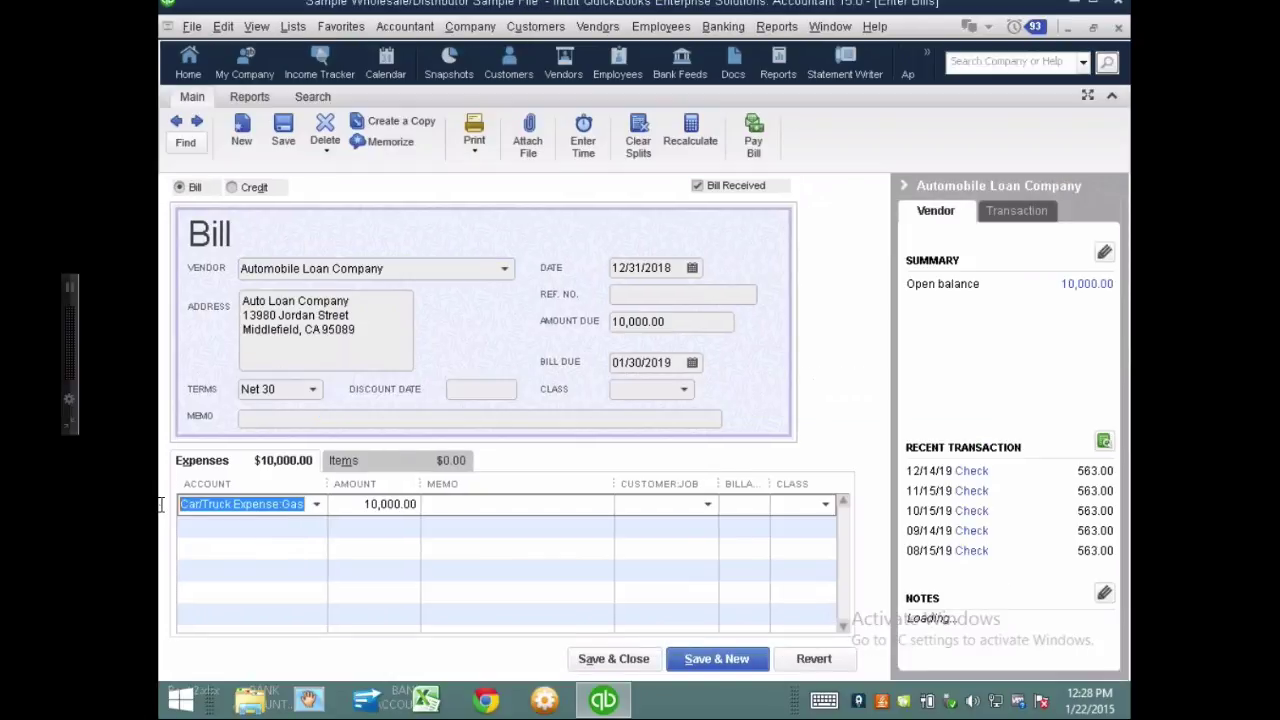
# Step: Clear the Car/Truck Expense:Gas line from the bill and add the Specialty bulb item in its place
pyautogui.press('BackSpace')
pyautogui.click(385, 458)
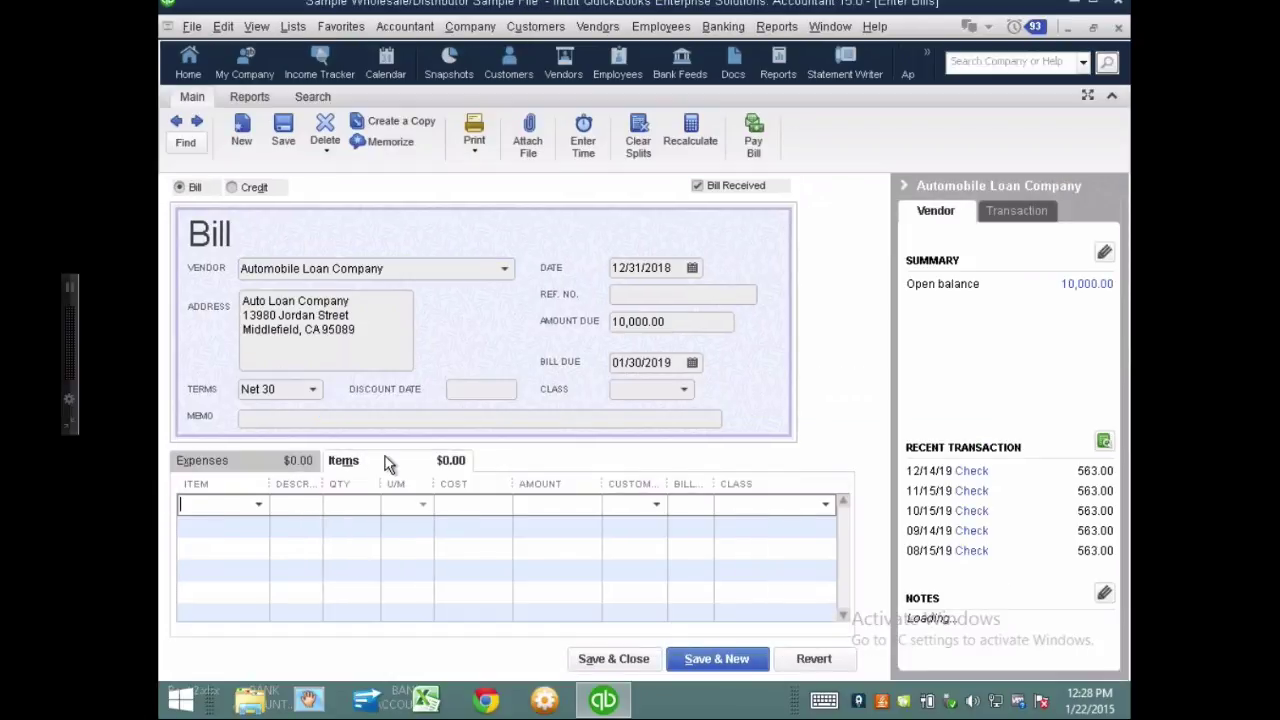
pyautogui.click(262, 506)
pyautogui.click(281, 484)
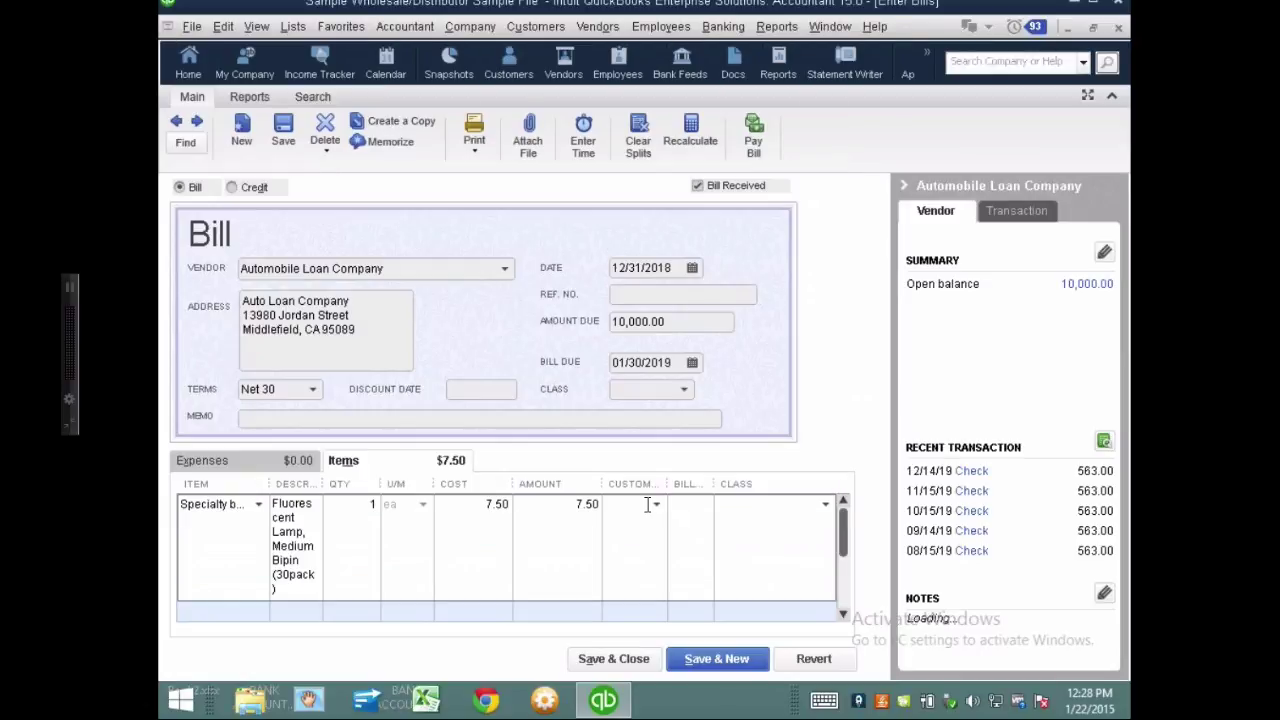
# Step: Set the Specialty bulb item's cost to 10000, then save and close the bill and dismiss the Find window
pyautogui.press('Tab')
pyautogui.write('10000')
pyautogui.click(660, 503)
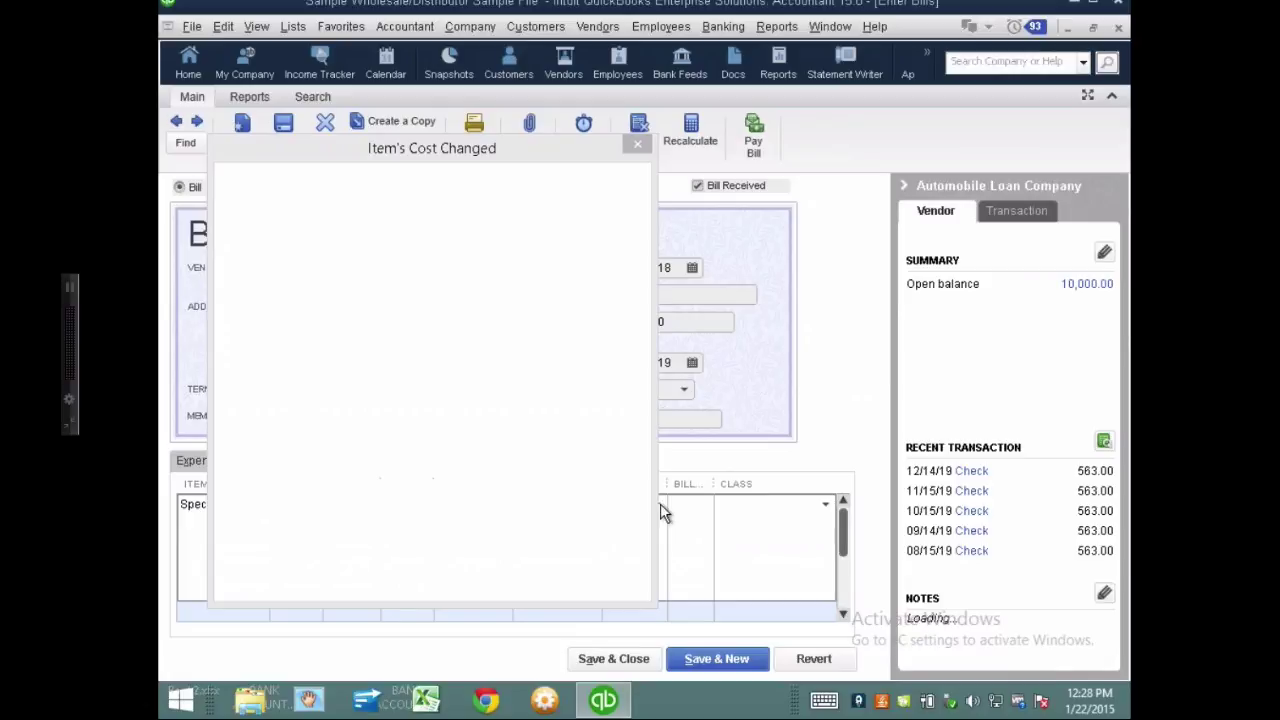
pyautogui.press('Return')
pyautogui.click(625, 655)
pyautogui.click(568, 230)
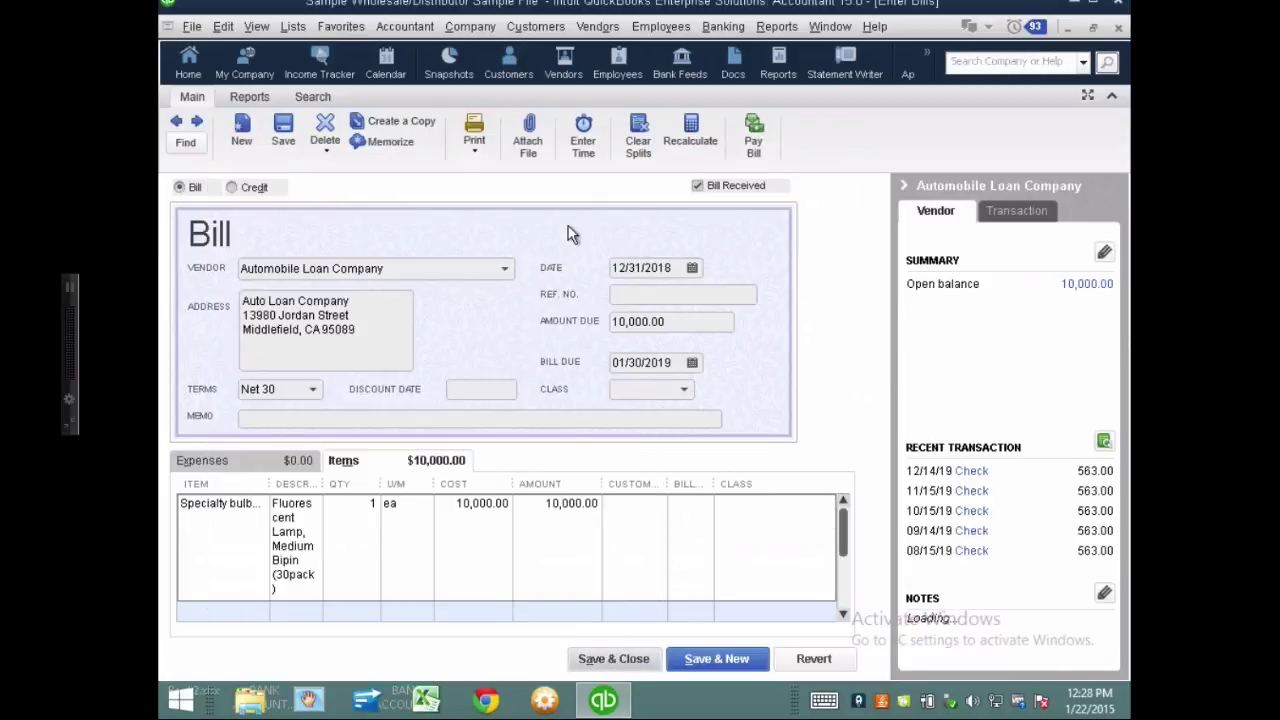
pyautogui.click(606, 394)
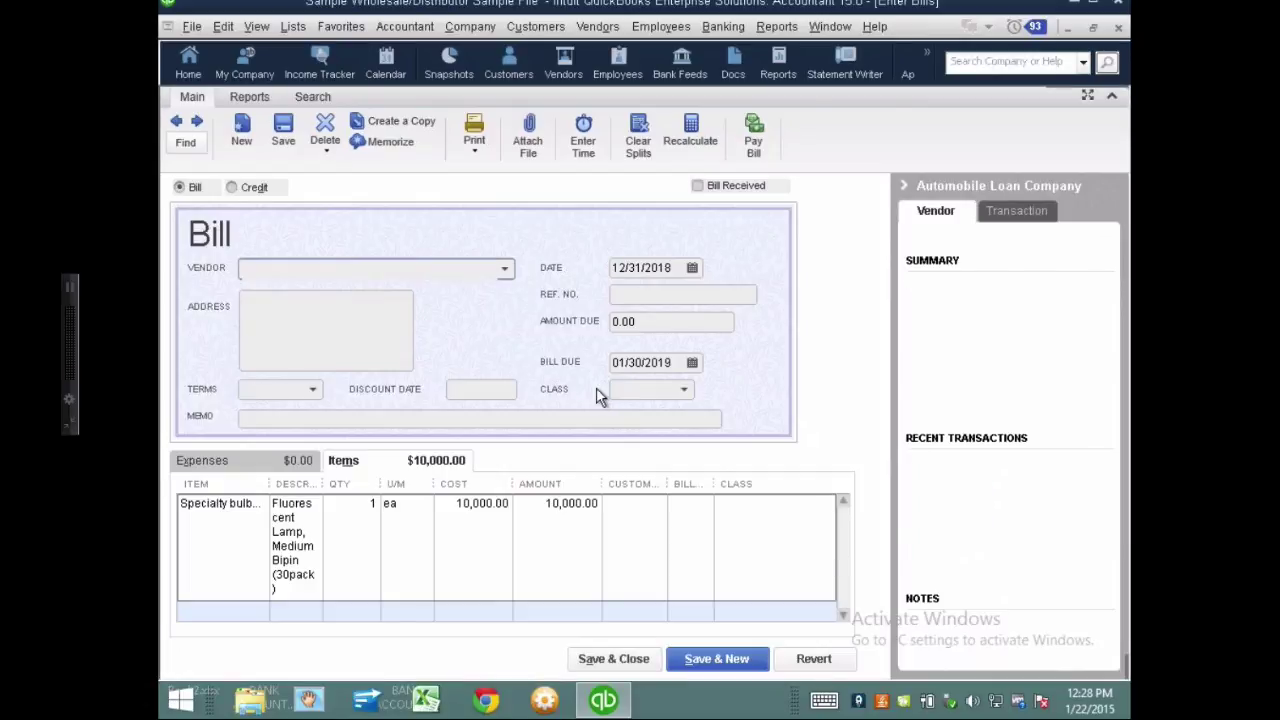
pyautogui.hotkey('ctrl', 'f')
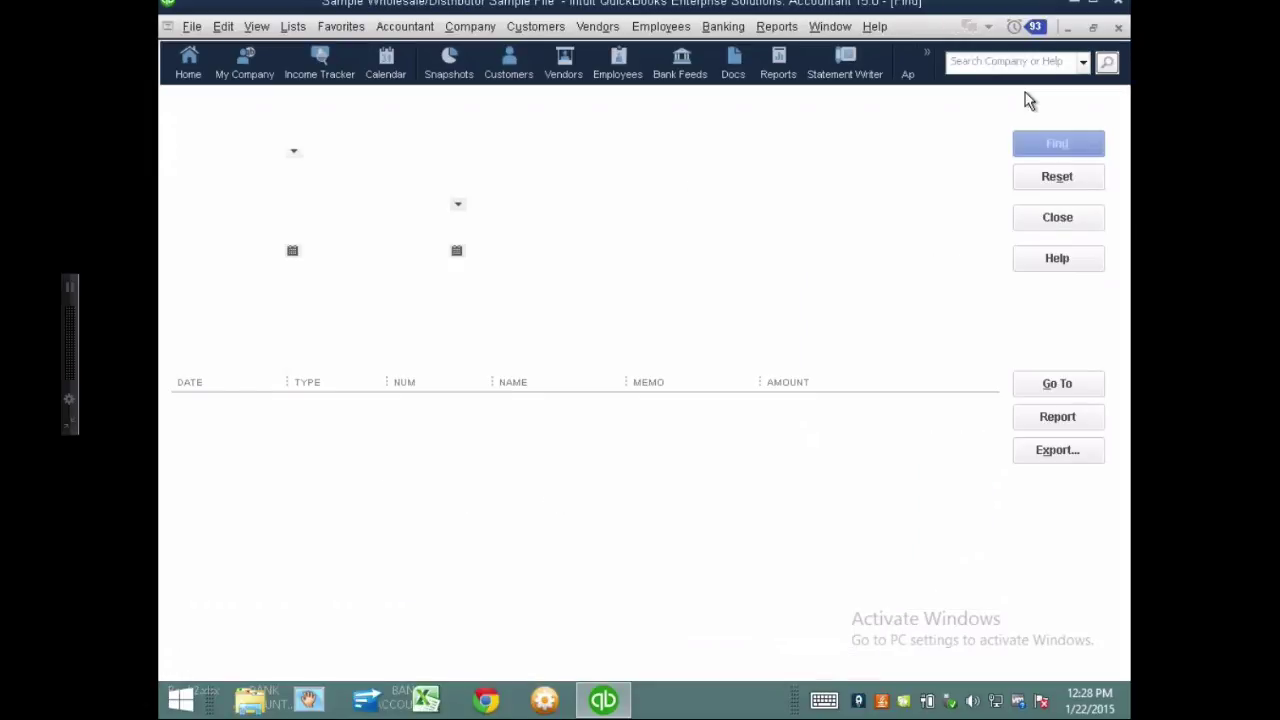
pyautogui.press('Escape')
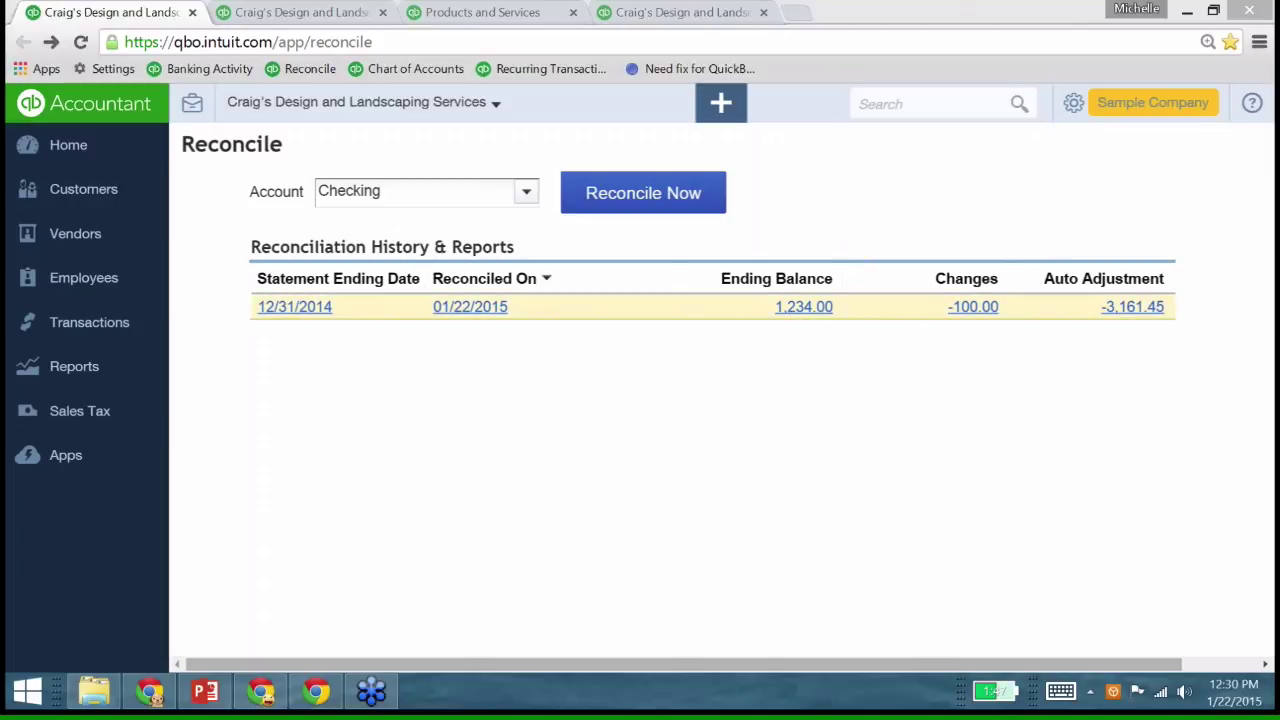
# Step: In QuickBooks Online, review the changed transactions for the Checking reconciliation ending 12/31/2014, then close the list
pyautogui.click(973, 307)
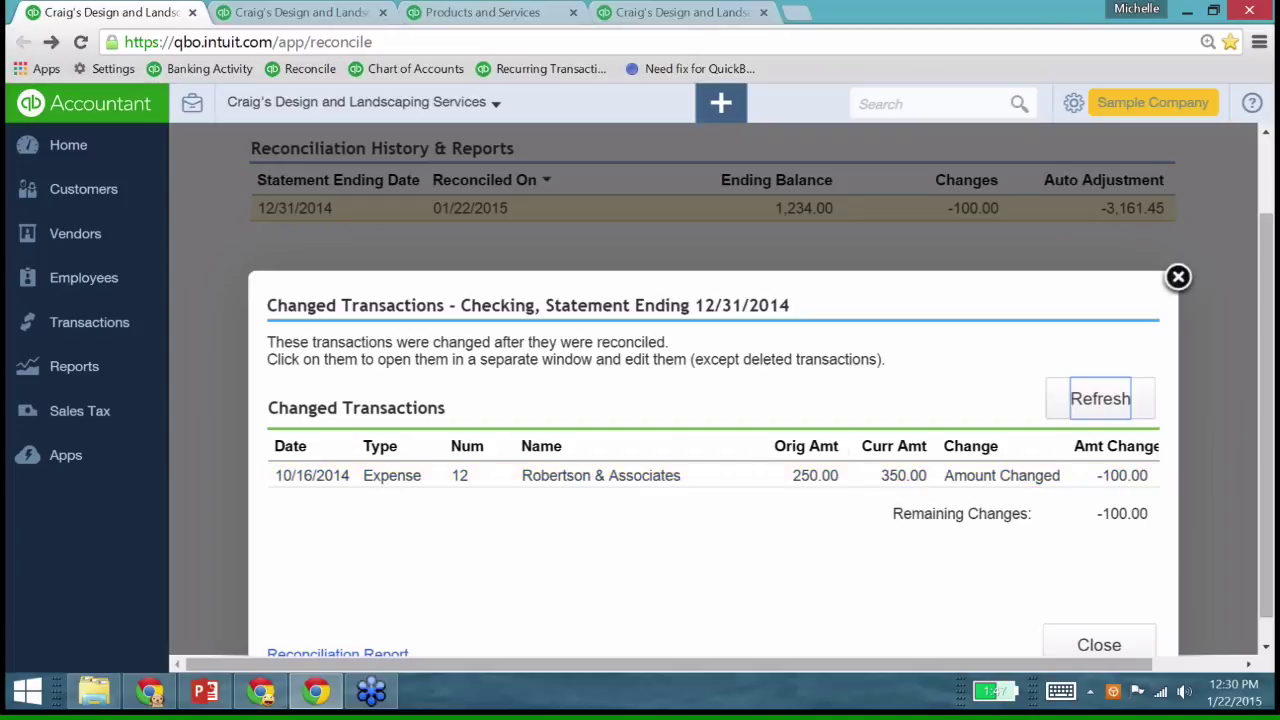
pyautogui.press('Escape')
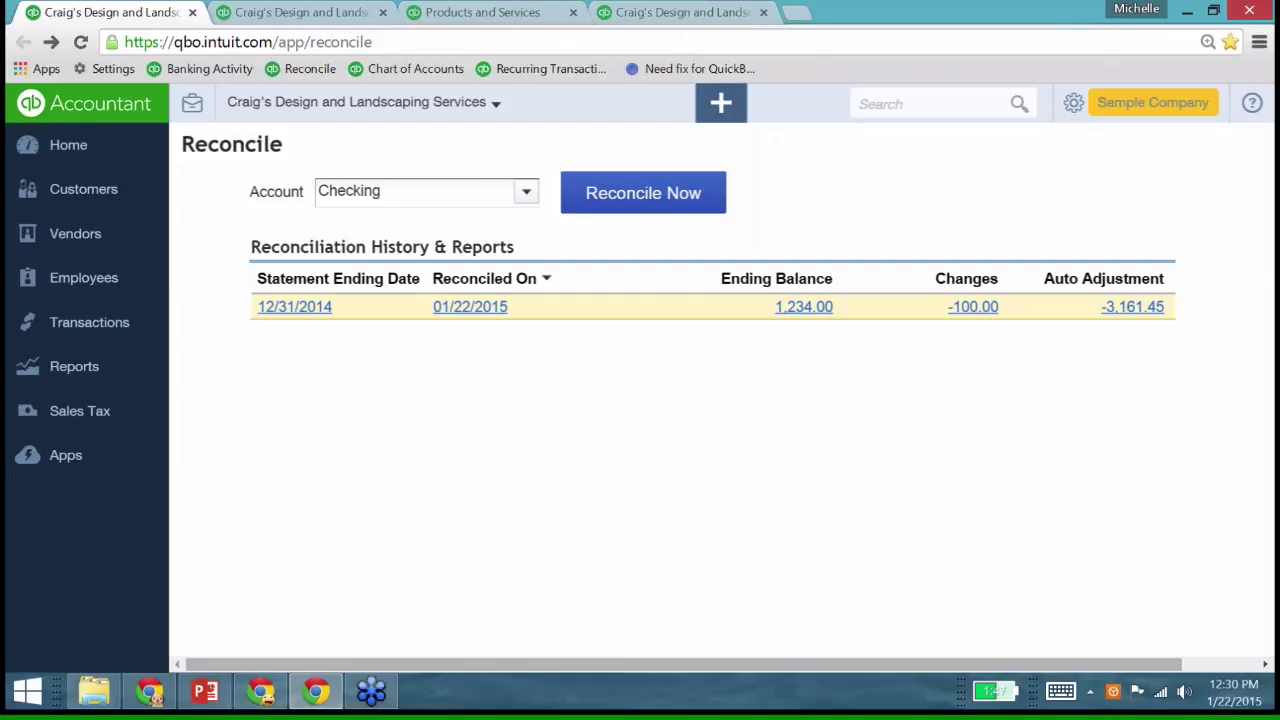
# Step: Open the Reclassify Transactions accountant tool and list the transactions of the Fuel expense account
pyautogui.click(192, 103)
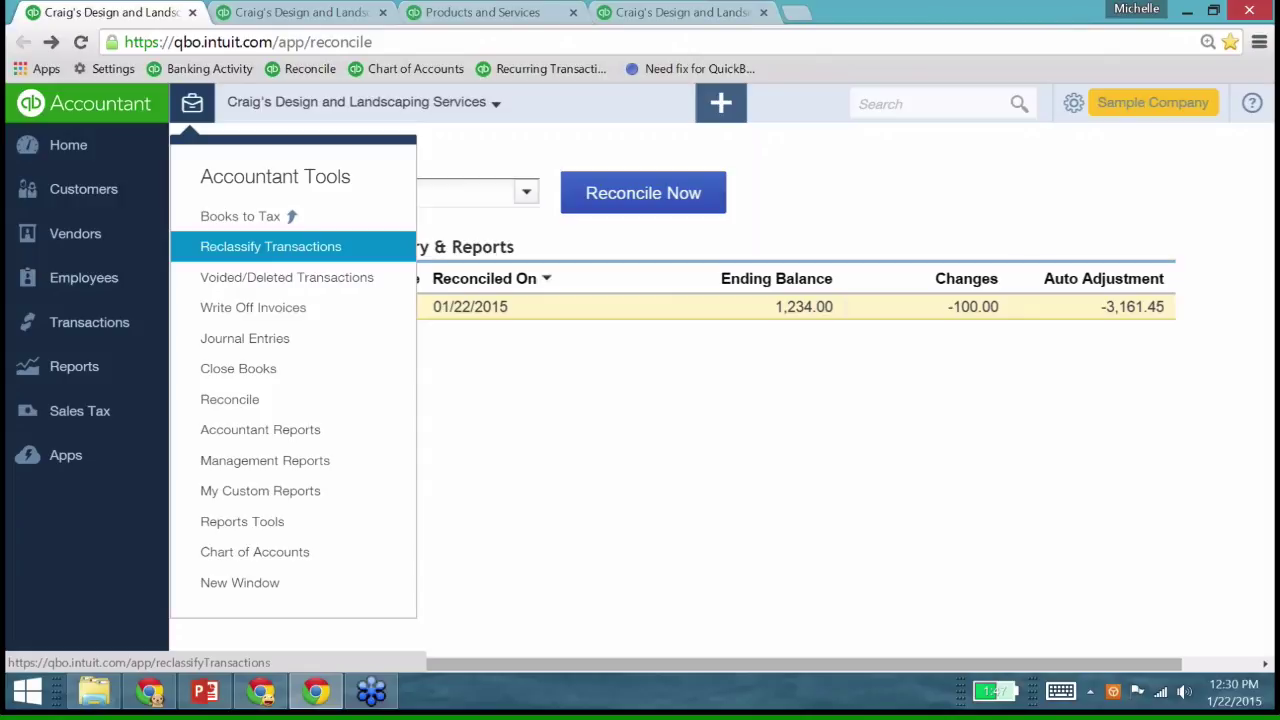
pyautogui.click(270, 246)
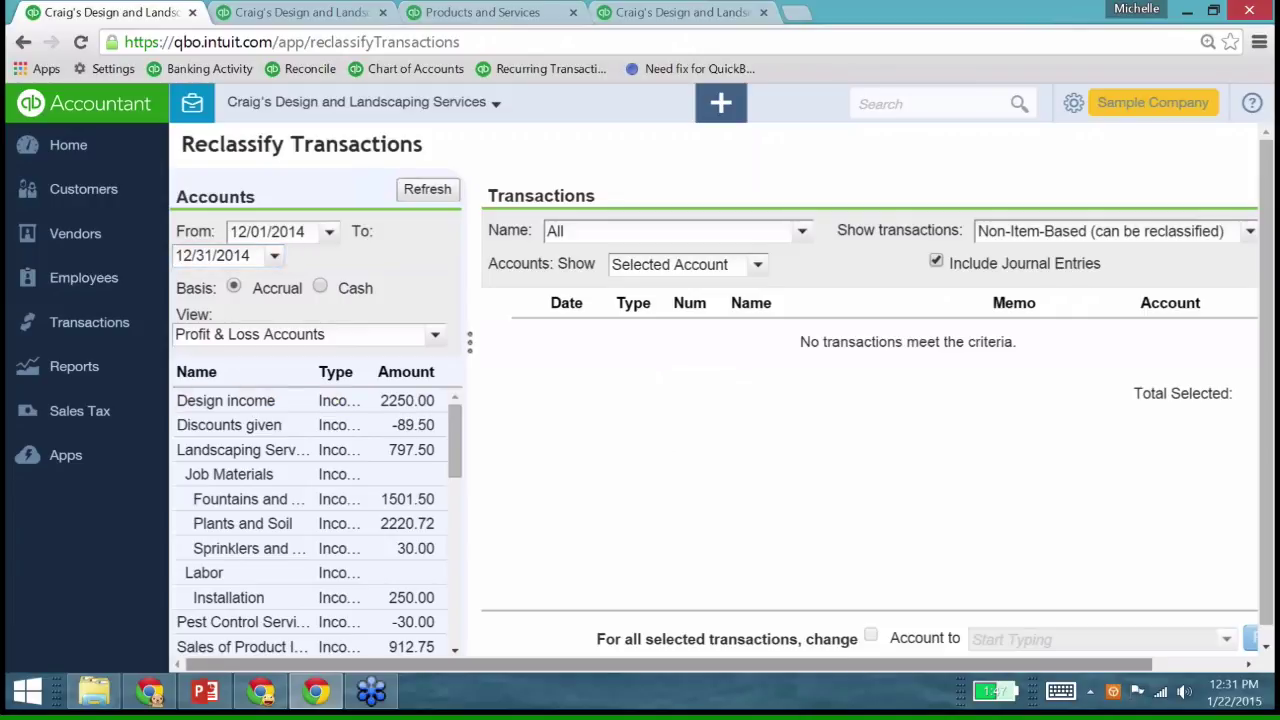
pyautogui.scroll(-8, 240, 454)
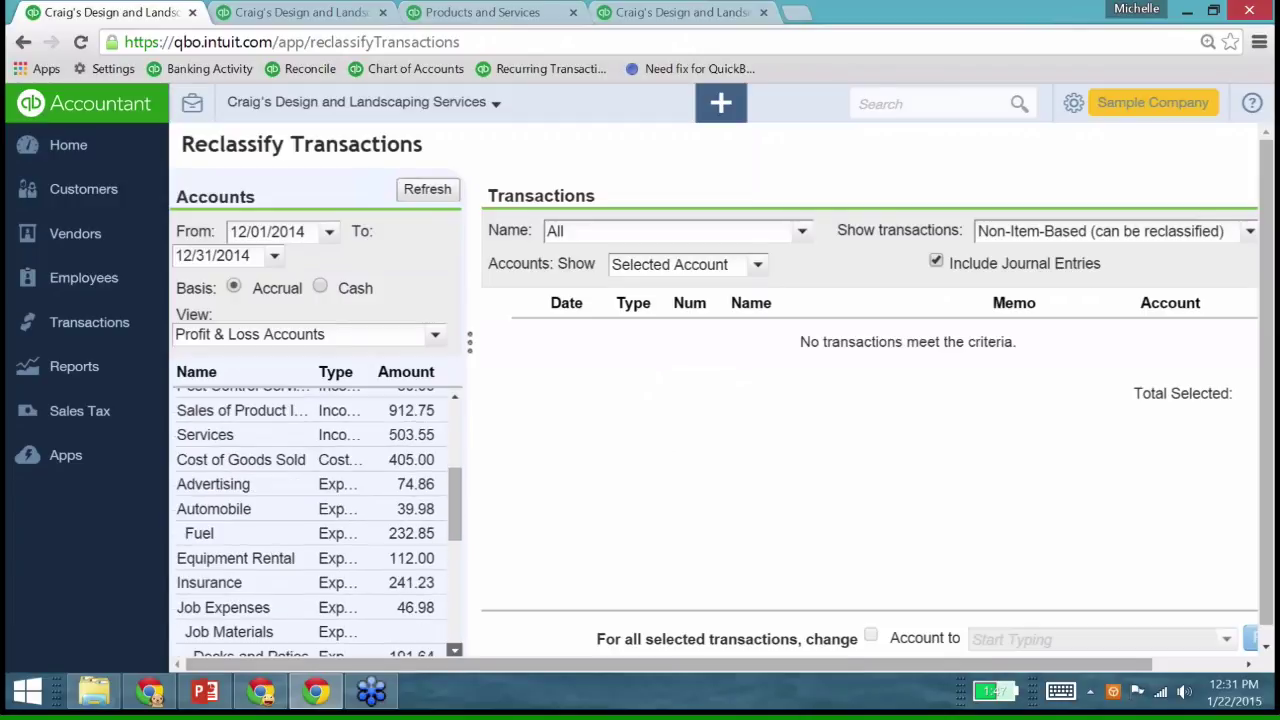
pyautogui.scroll(3, 240, 454)
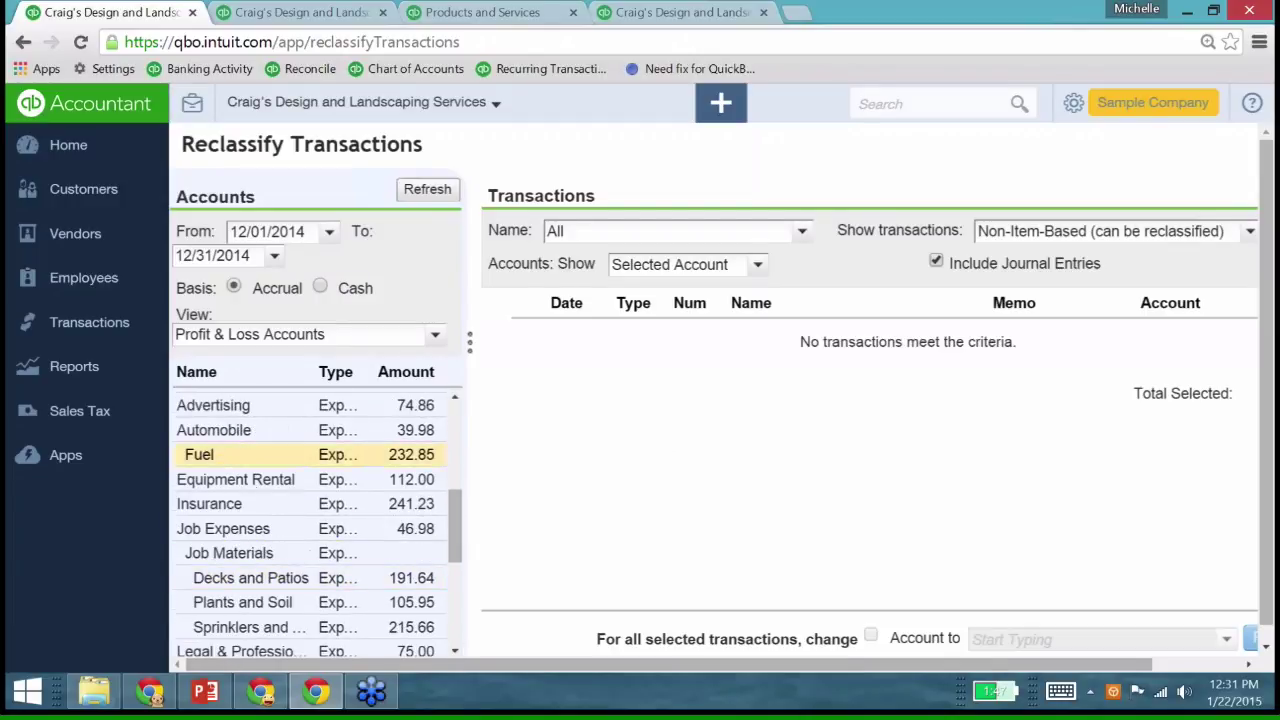
pyautogui.click(200, 454)
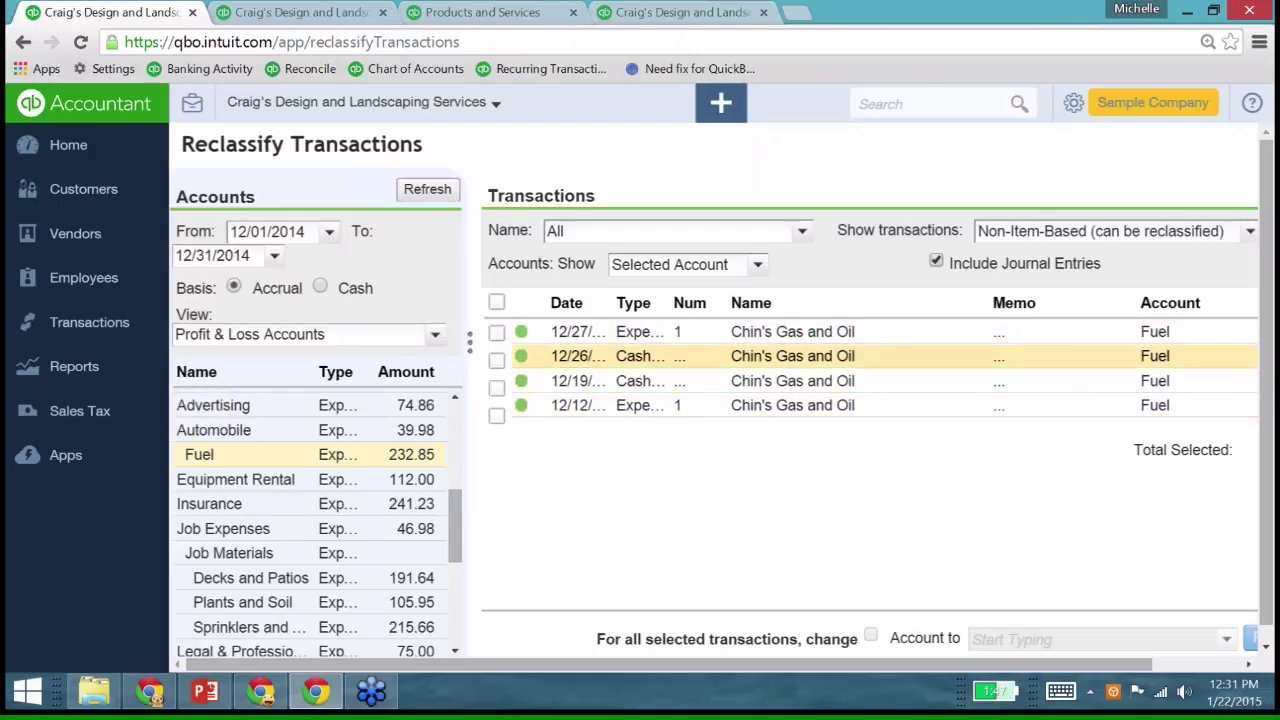
# Step: Reclassify the 12/26 and 12/19 Chin's Gas and Oil transactions to the Advertising account, with the list sorted by name
pyautogui.click(497, 359)
pyautogui.click(497, 388)
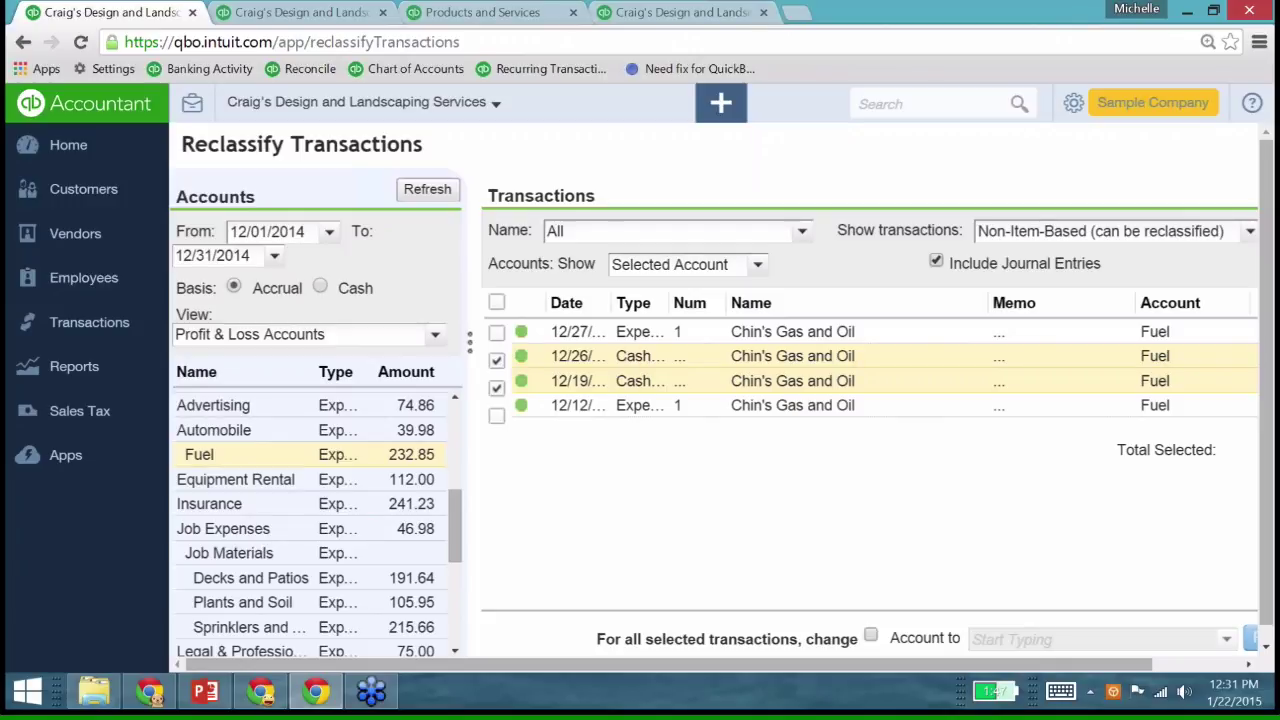
pyautogui.click(765, 302)
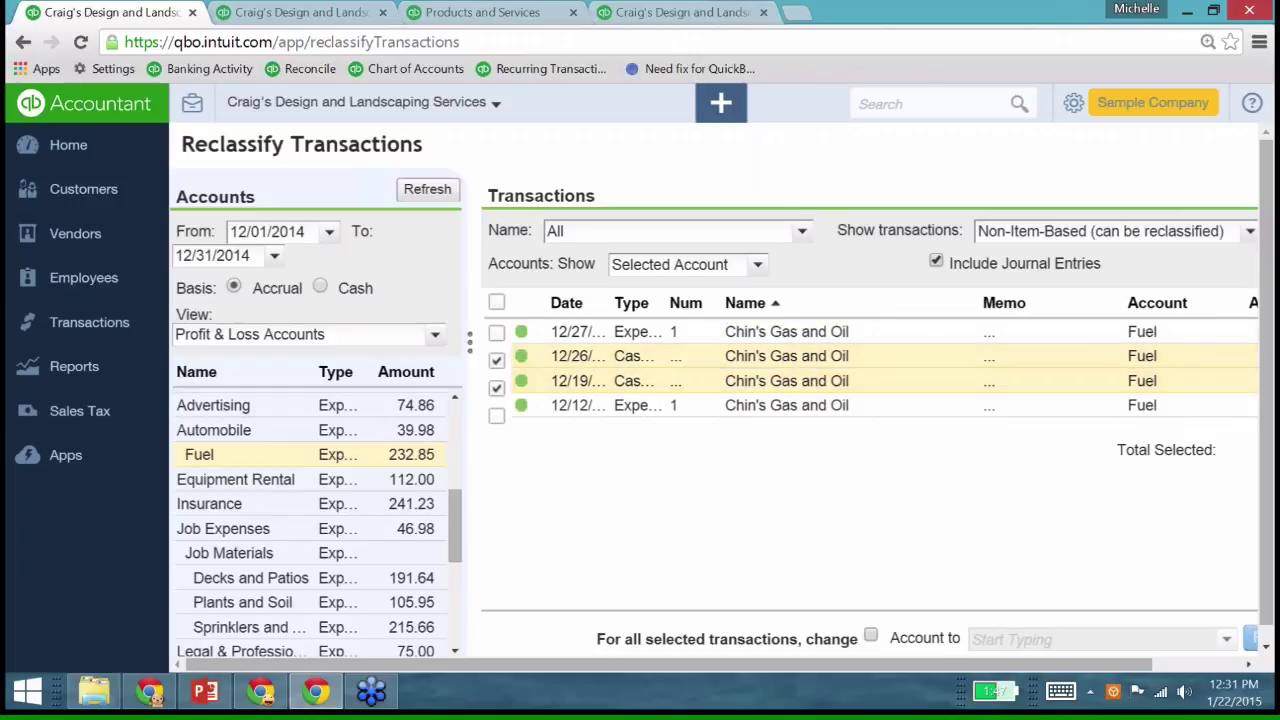
pyautogui.click(870, 635)
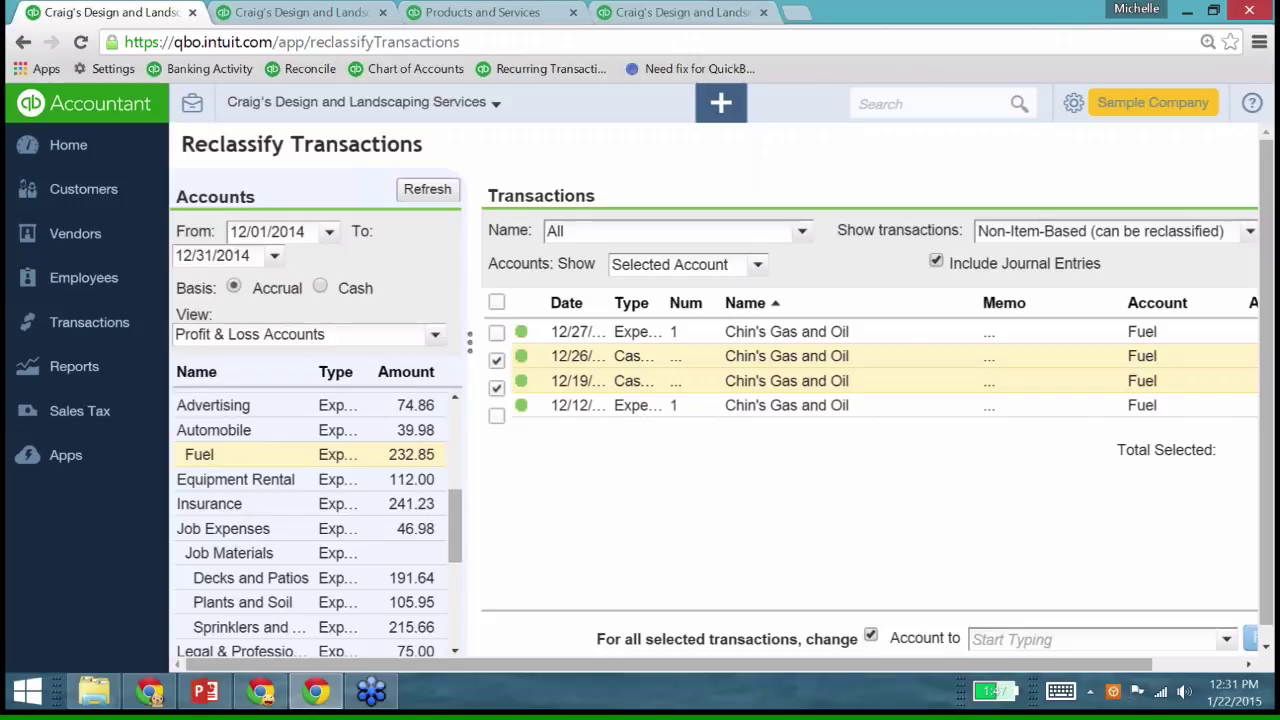
pyautogui.click(1090, 639)
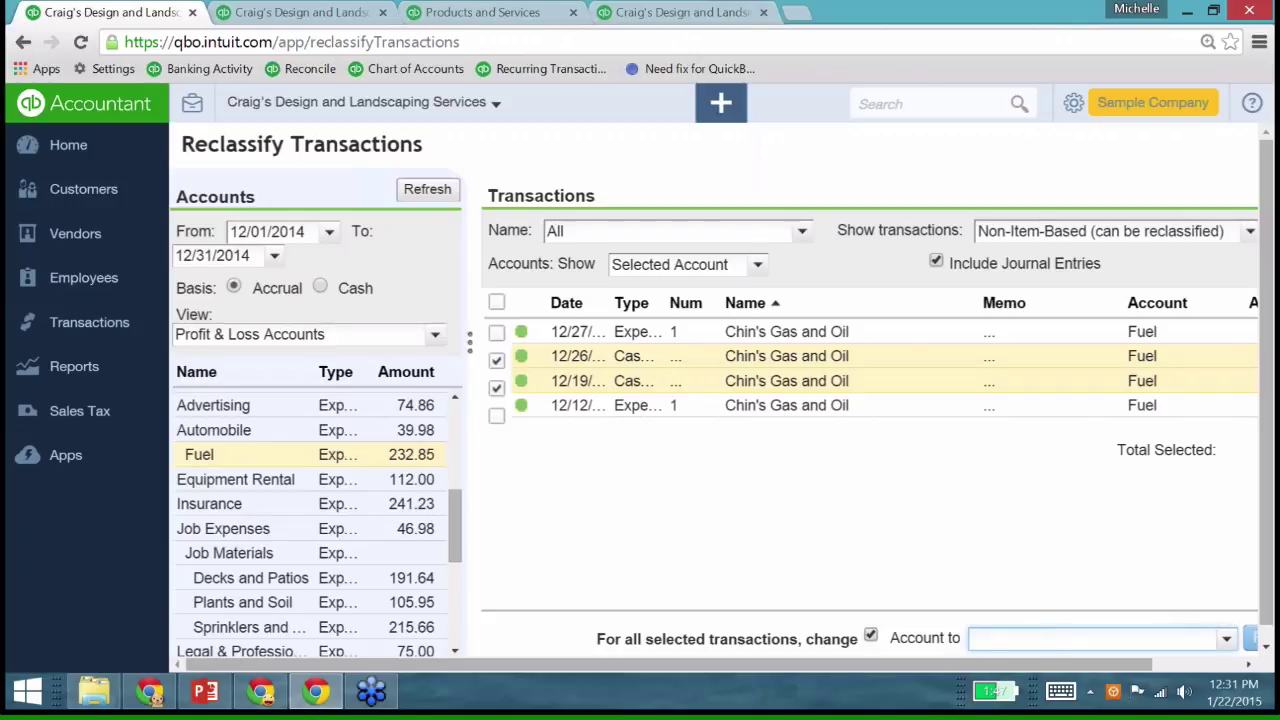
pyautogui.write('Ad')
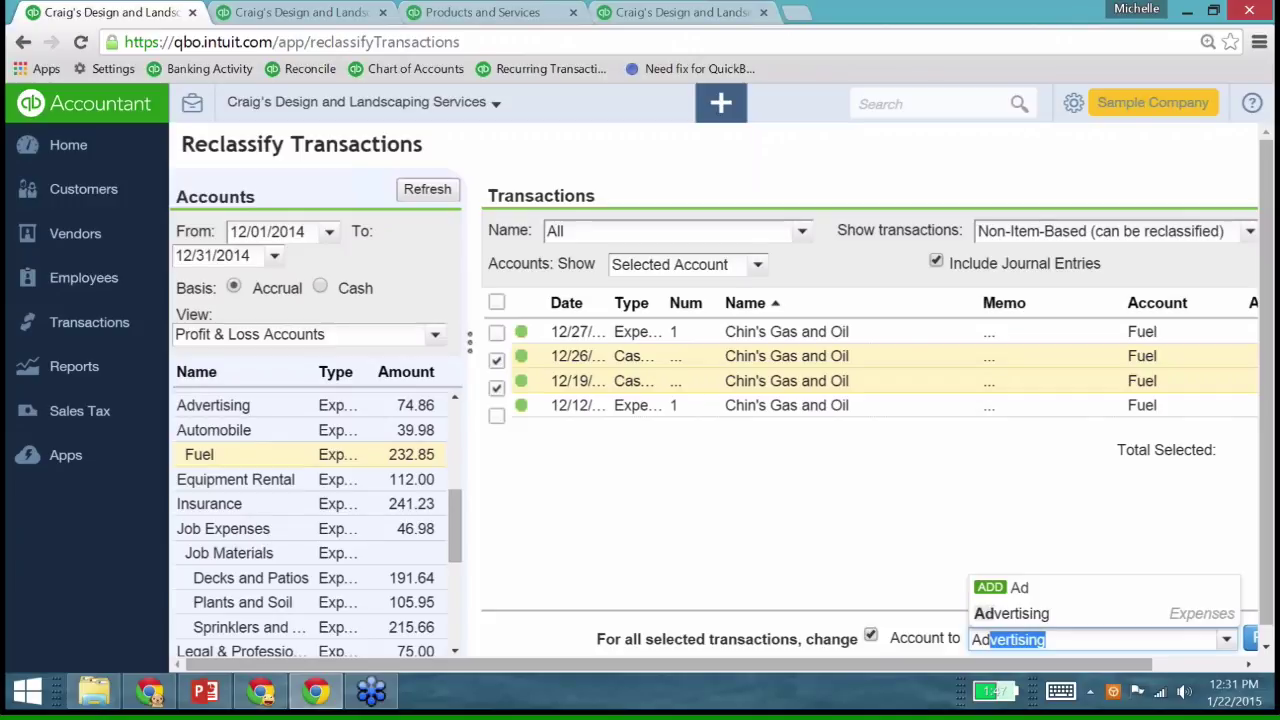
pyautogui.press('Tab')
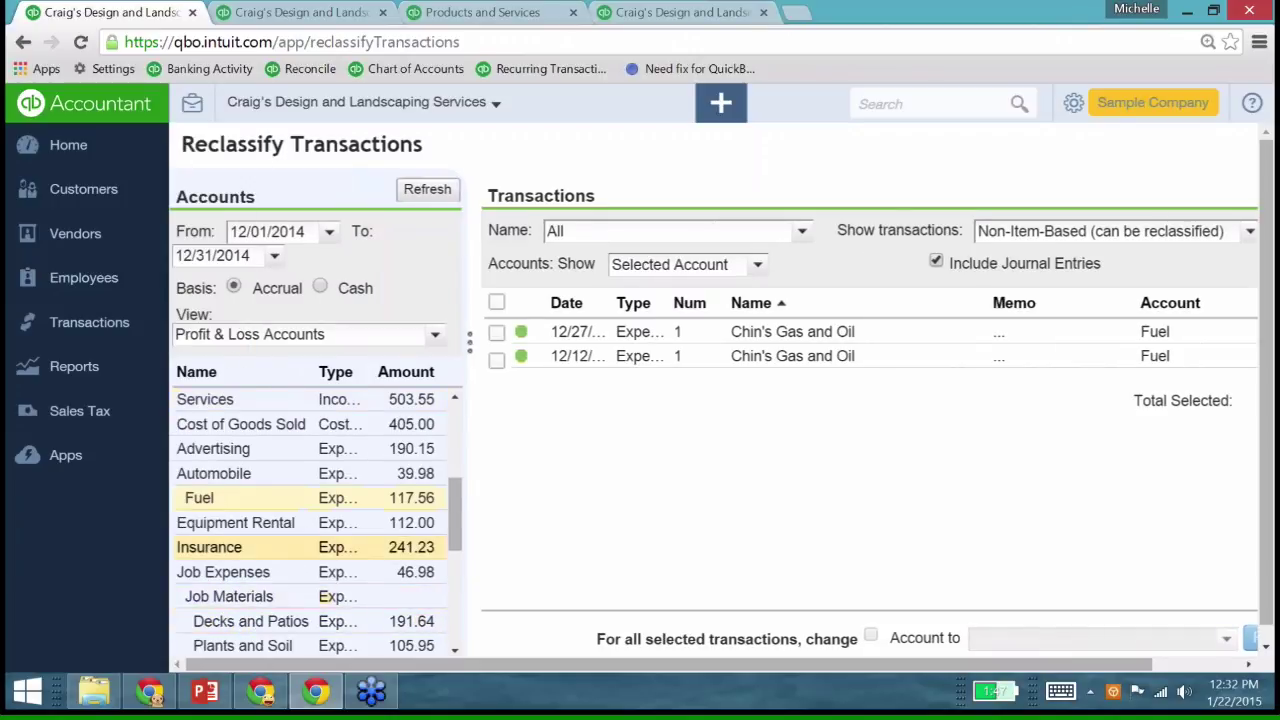
# Step: Check the transactions now posted to Advertising, then return to the Fuel account's transactions
pyautogui.click(213, 448)
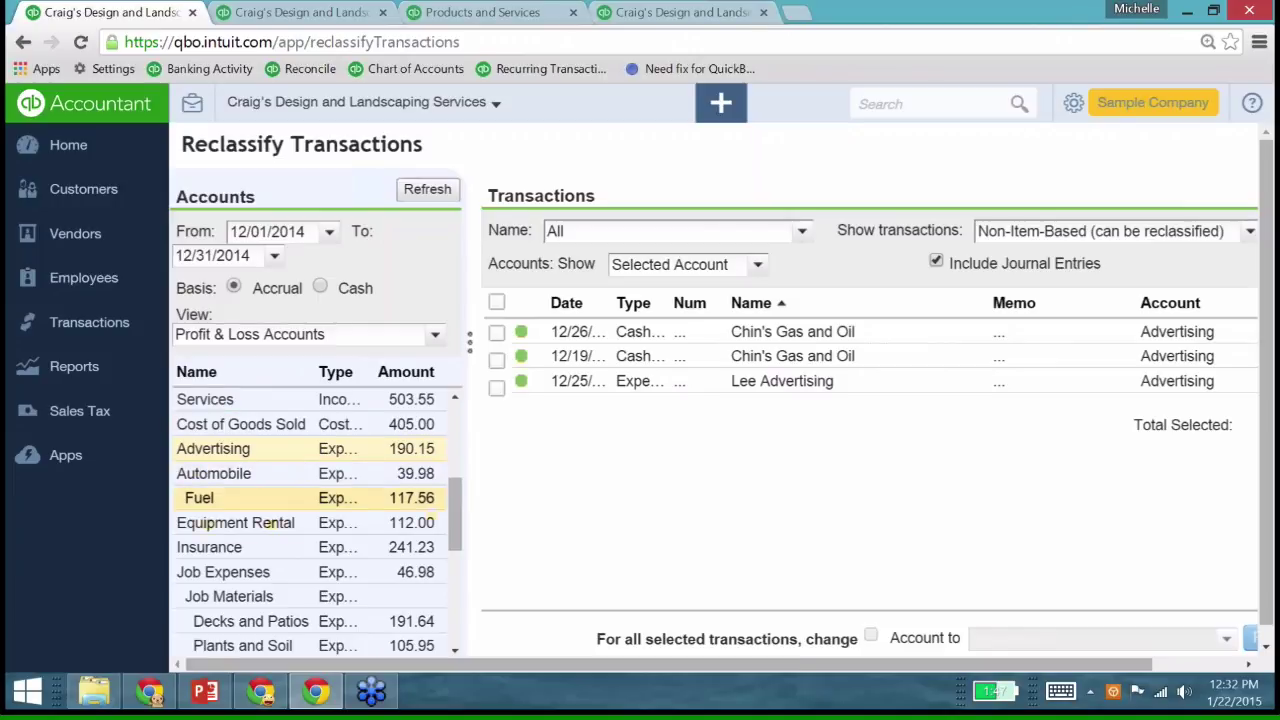
pyautogui.click(200, 497)
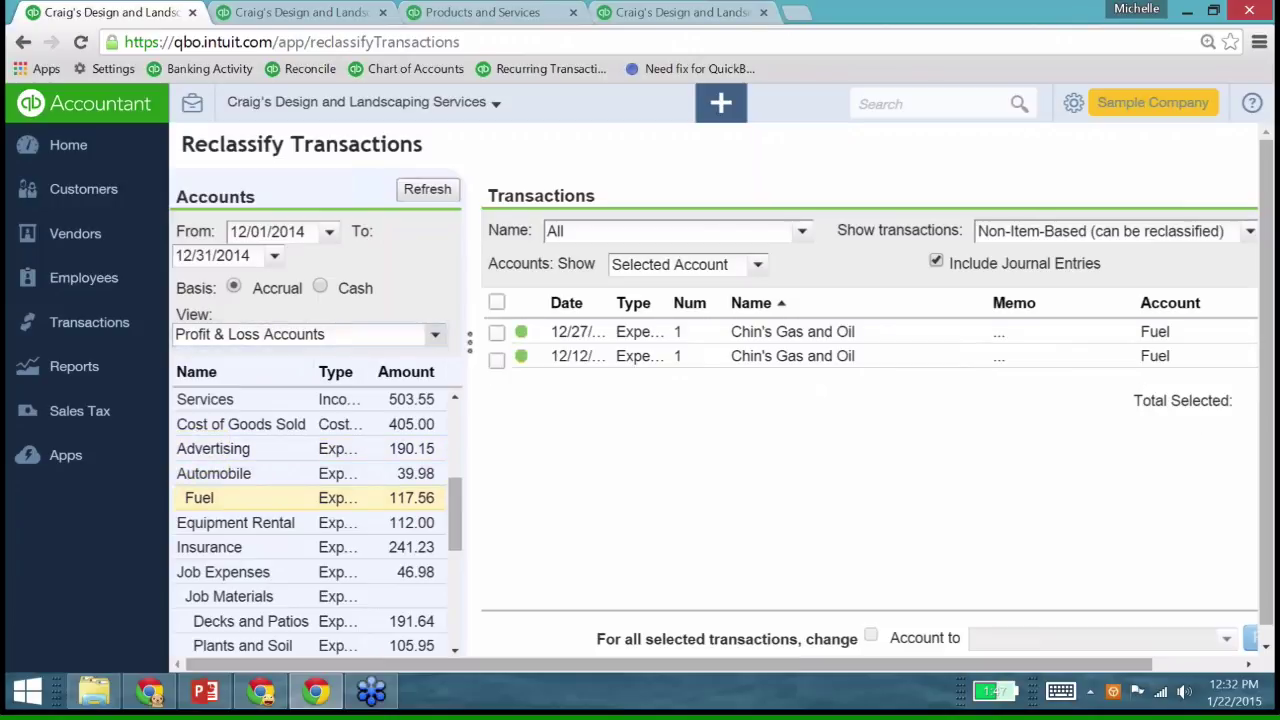
# Step: Examine the available account views and the item-based and non-item-based transaction filter options
pyautogui.click(435, 334)
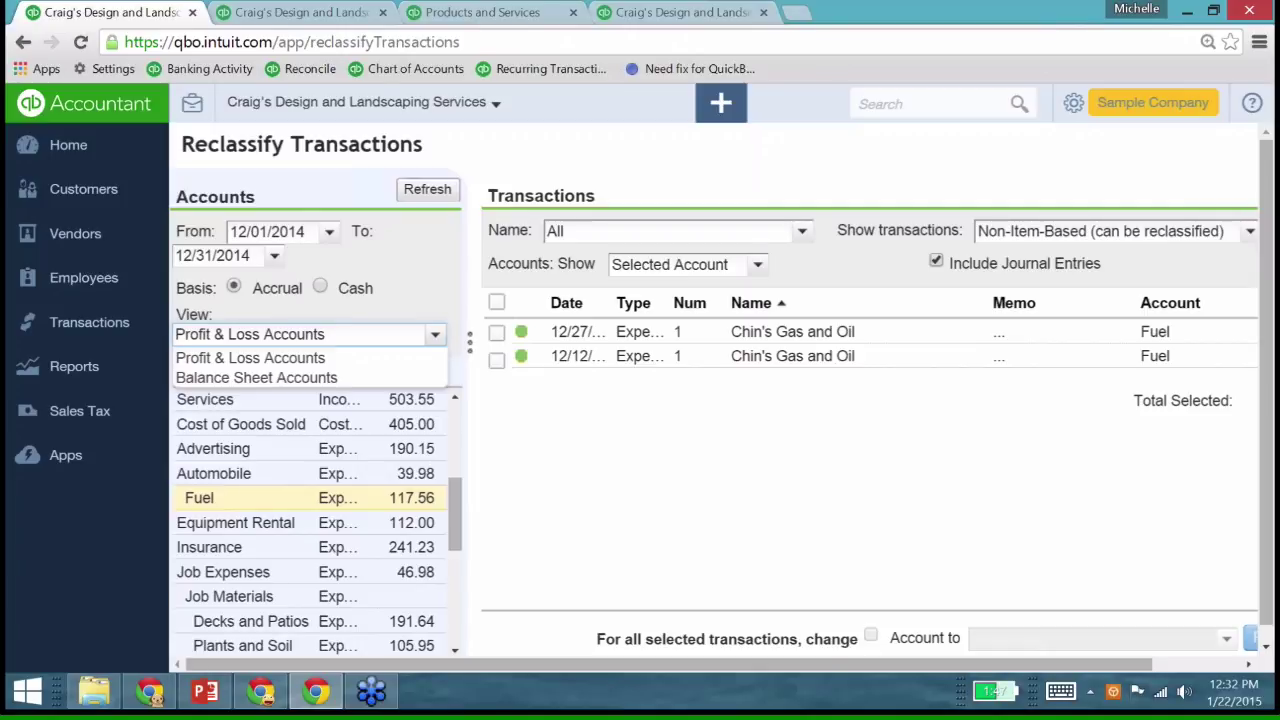
pyautogui.press('Escape')
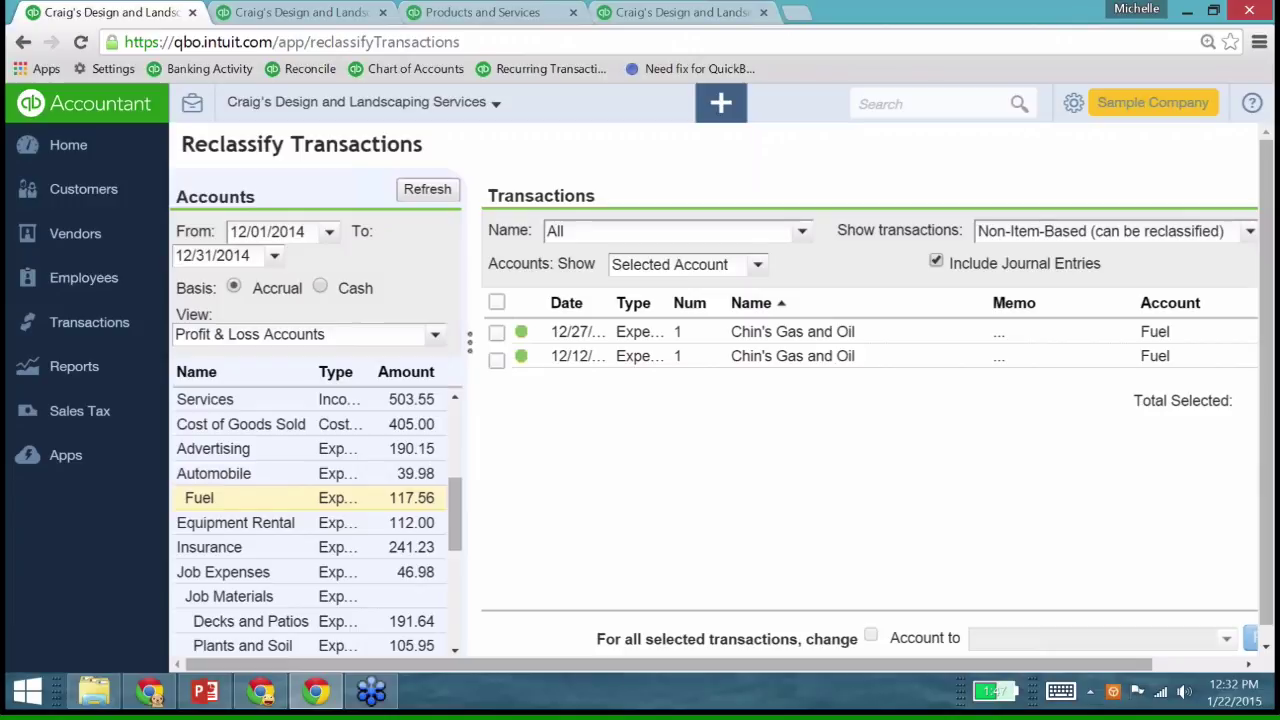
pyautogui.click(1100, 231)
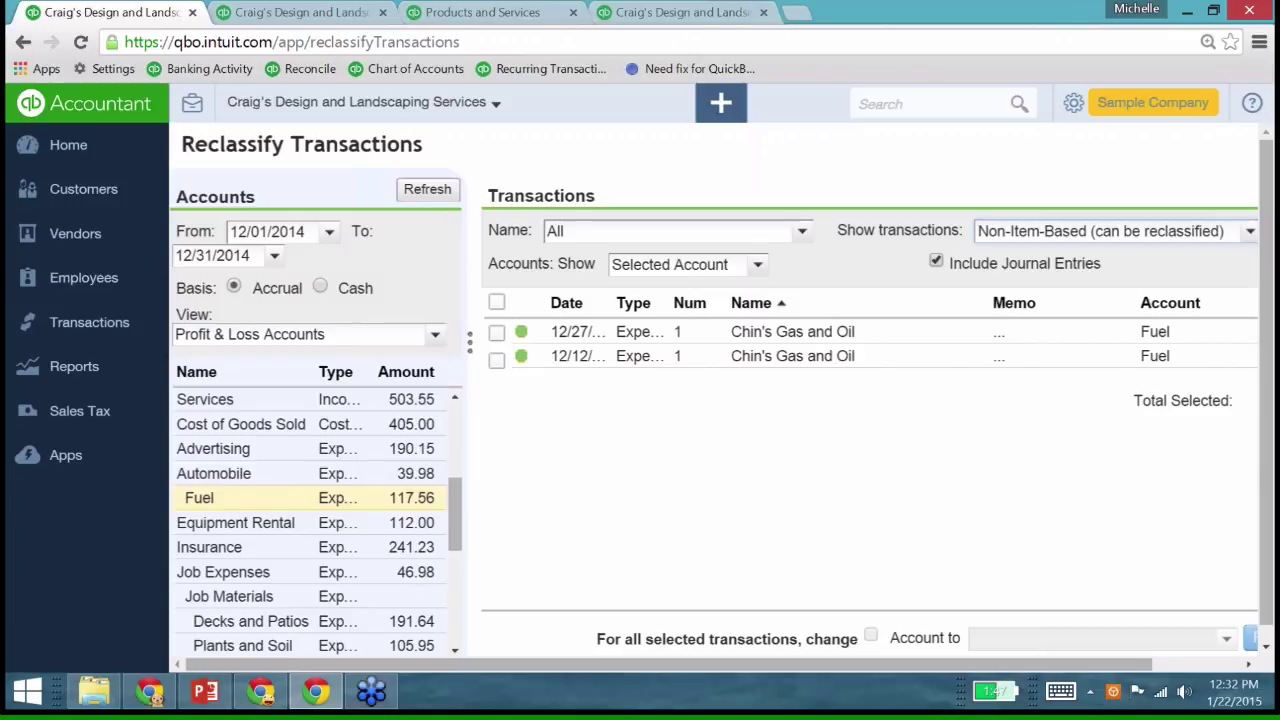
pyautogui.hscroll(1, 870, 420)
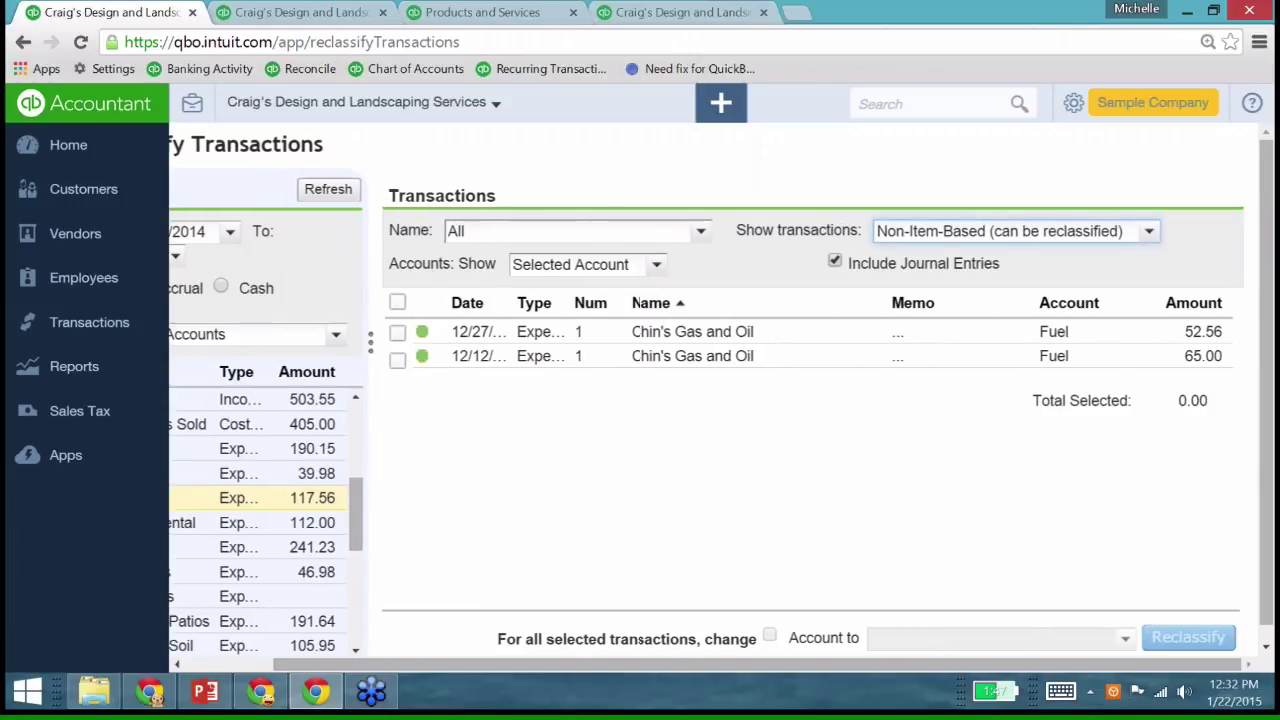
pyautogui.hotkey('alt', 'Down')
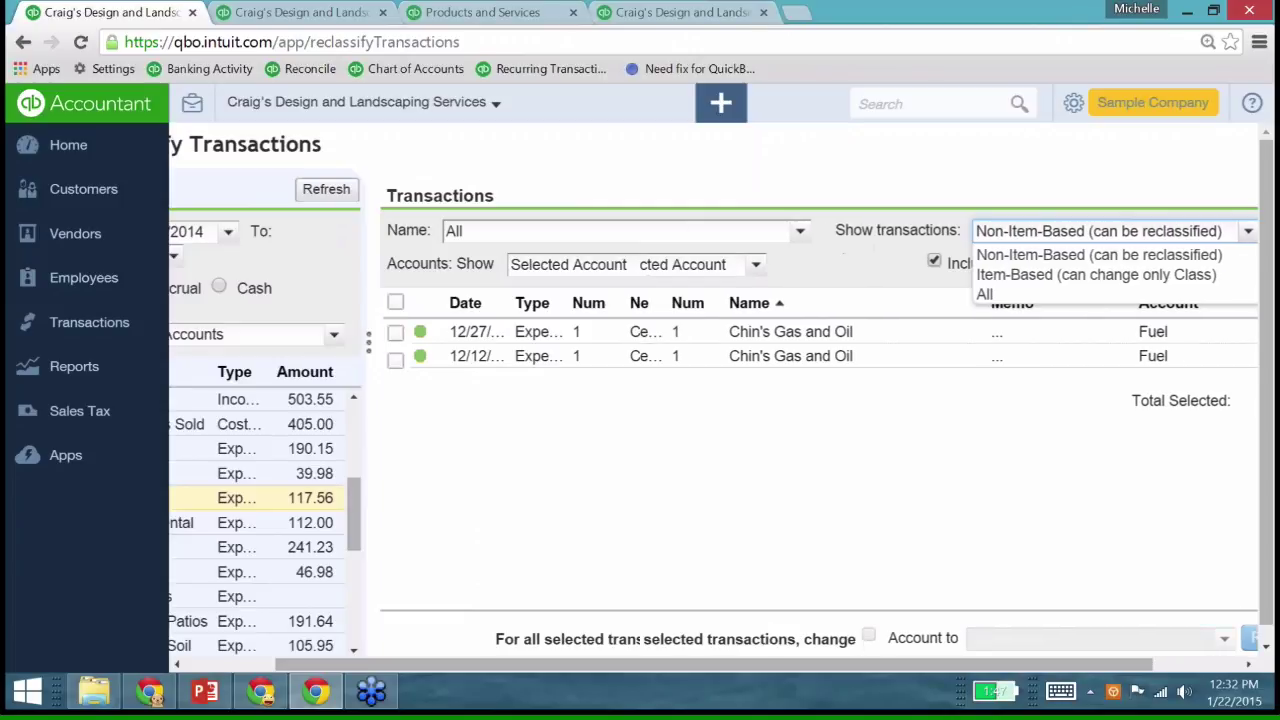
pyautogui.hscroll(-1, 700, 420)
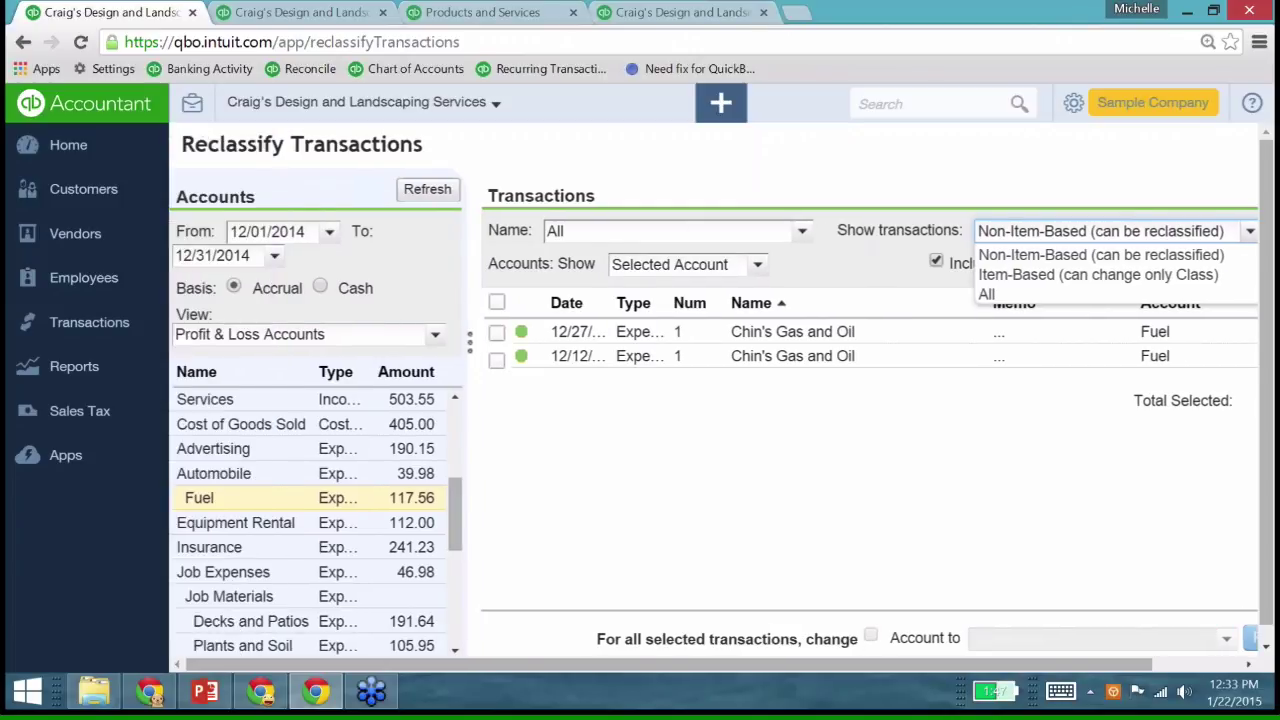
pyautogui.scroll(-1, 720, 390)
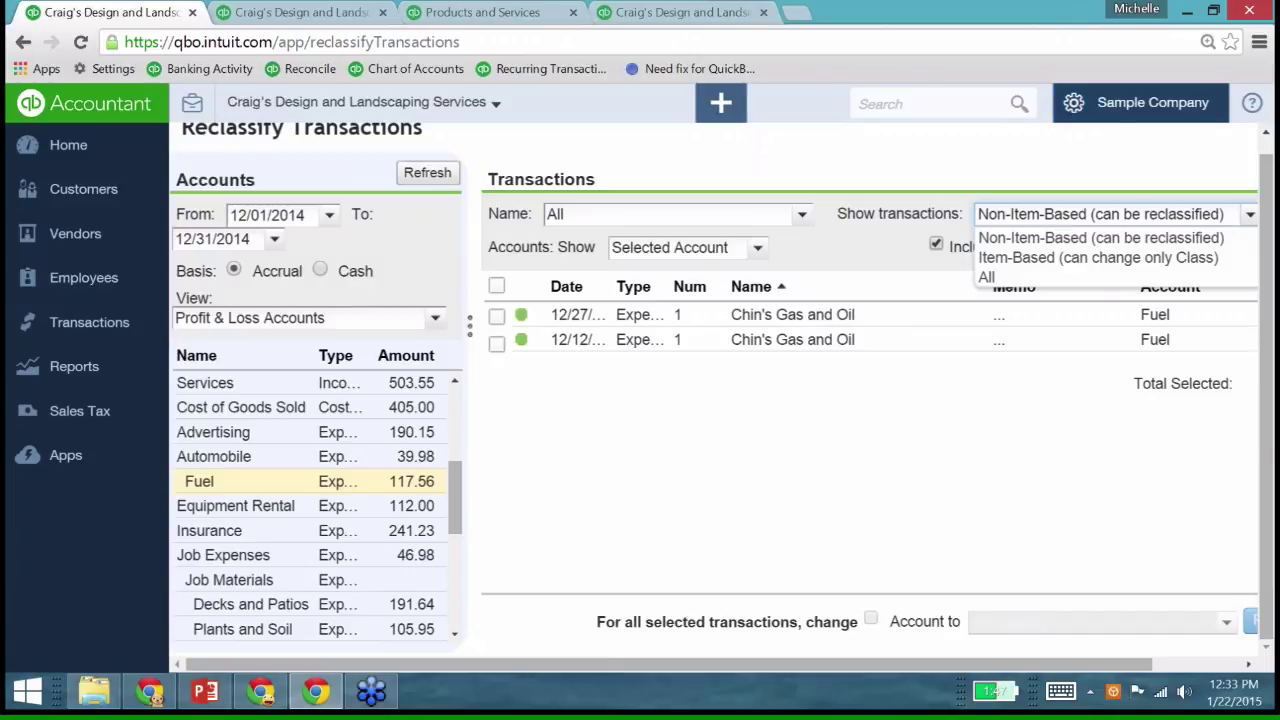
# Step: Open the Design item from Products and Services and change its income account to Landscaping Services
pyautogui.click(1073, 103)
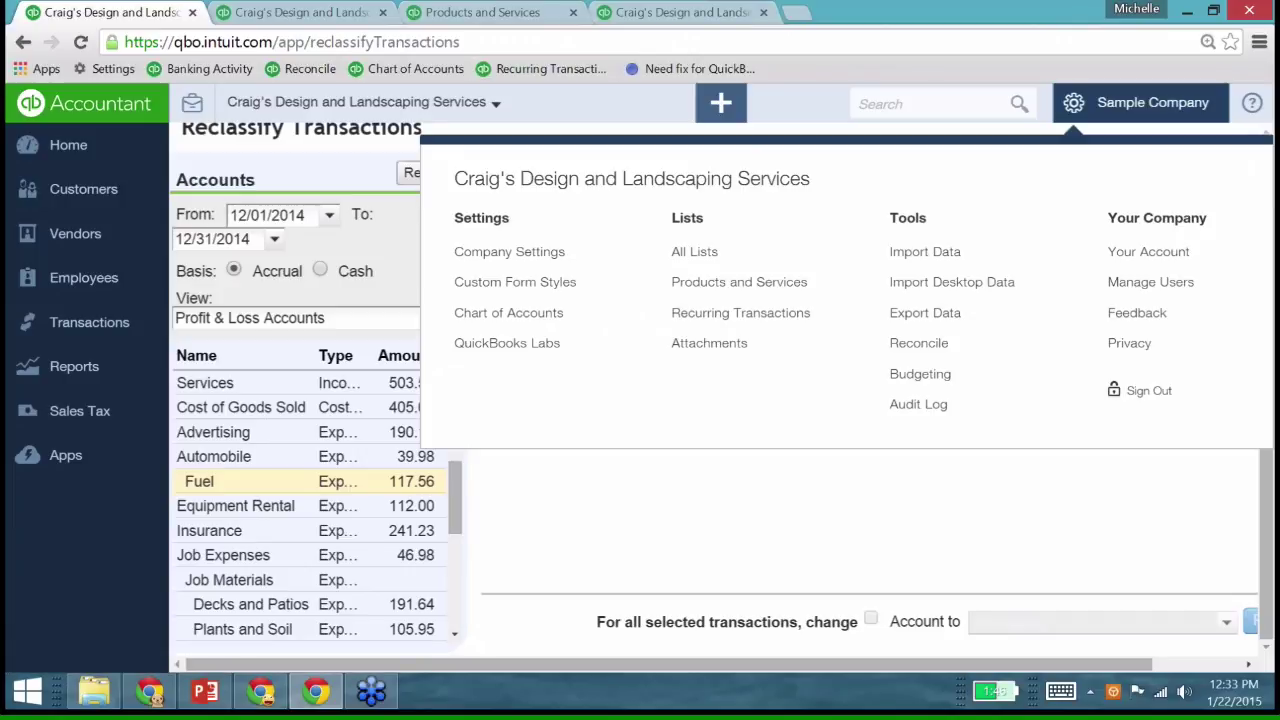
pyautogui.hotkey('ctrl', '3')
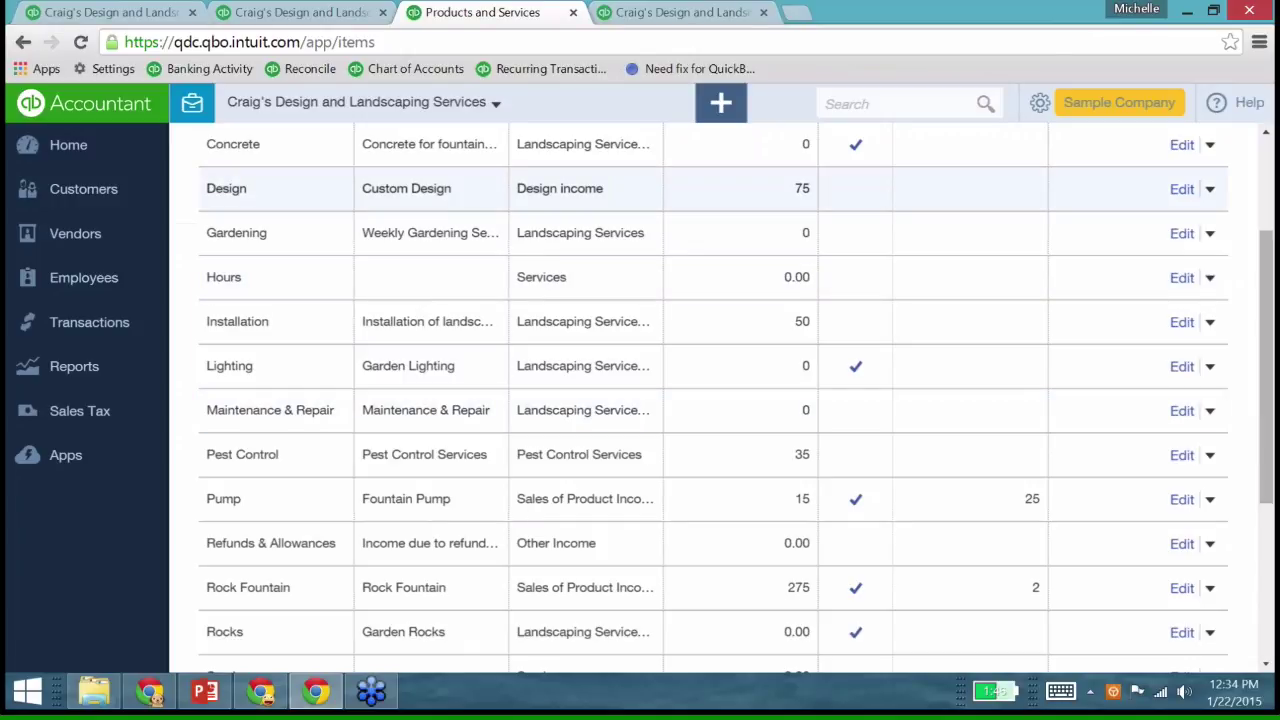
pyautogui.tripleClick(260, 190)
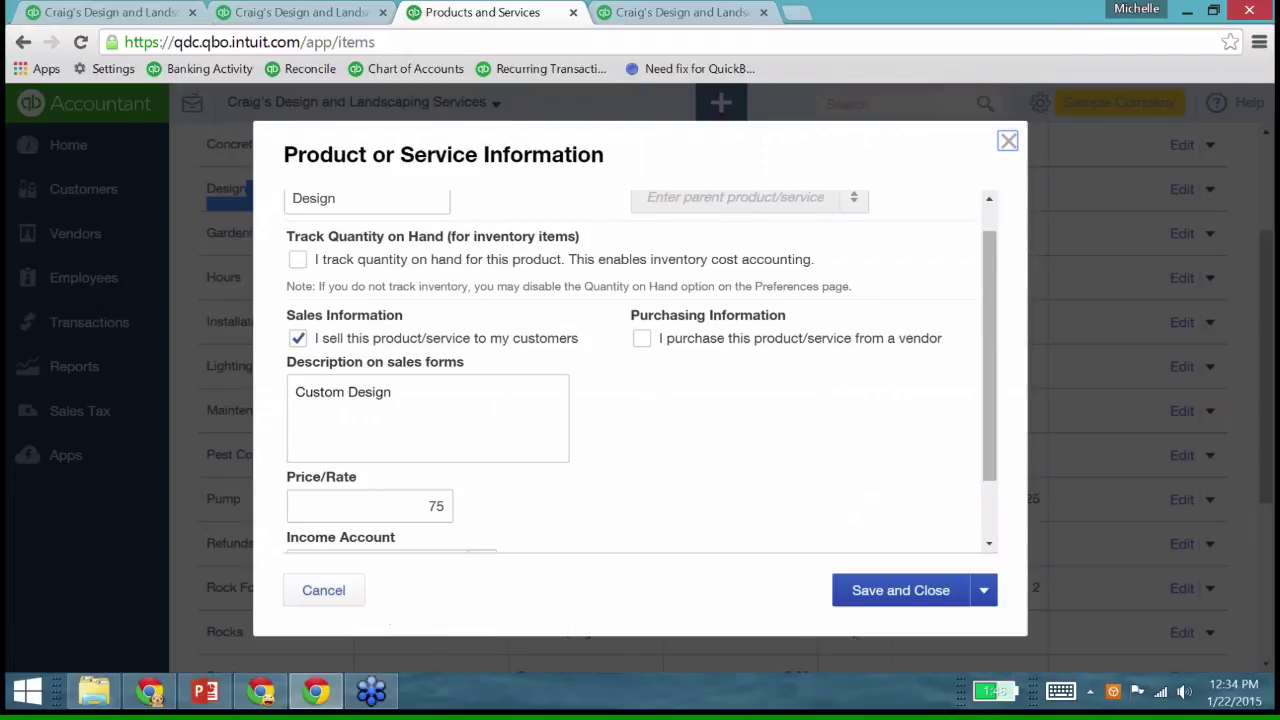
pyautogui.scroll(-2, 640, 370)
pyautogui.click(380, 487)
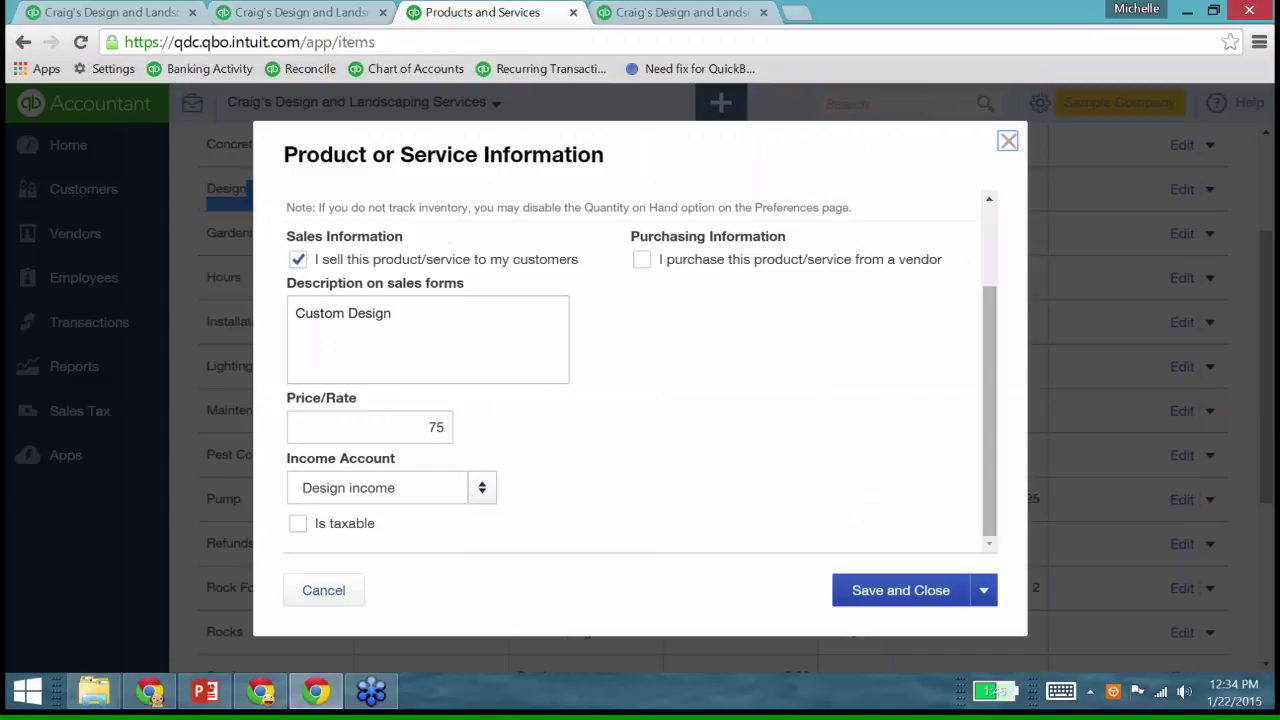
pyautogui.click(380, 487)
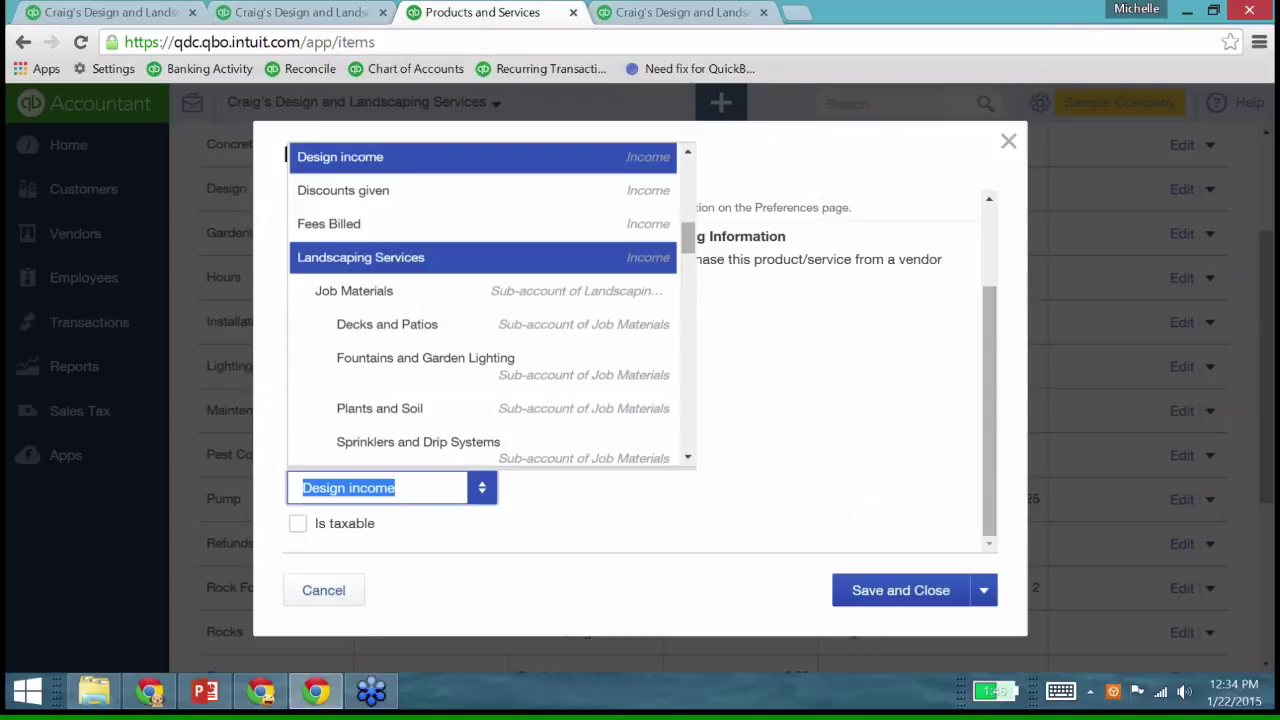
pyautogui.click(360, 257)
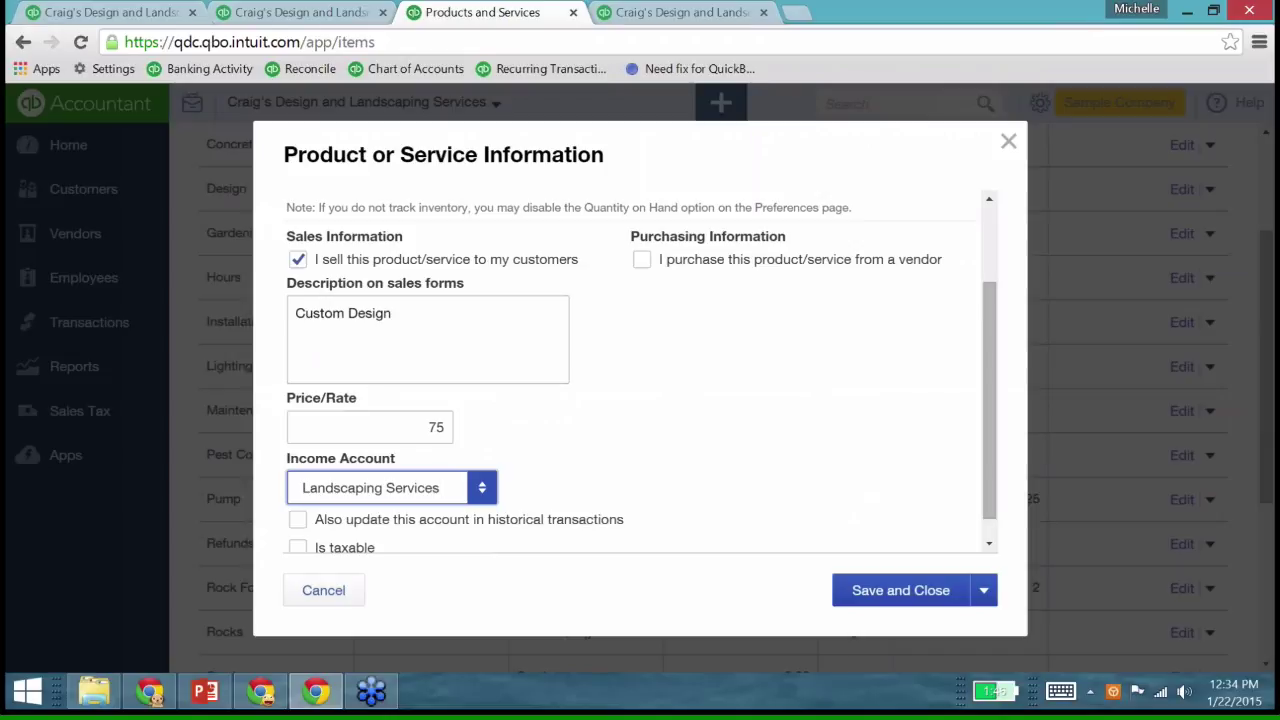
# Step: Apply the Design item's new income account to historical transactions as well and save the item
pyautogui.scroll(-1, 641, 378)
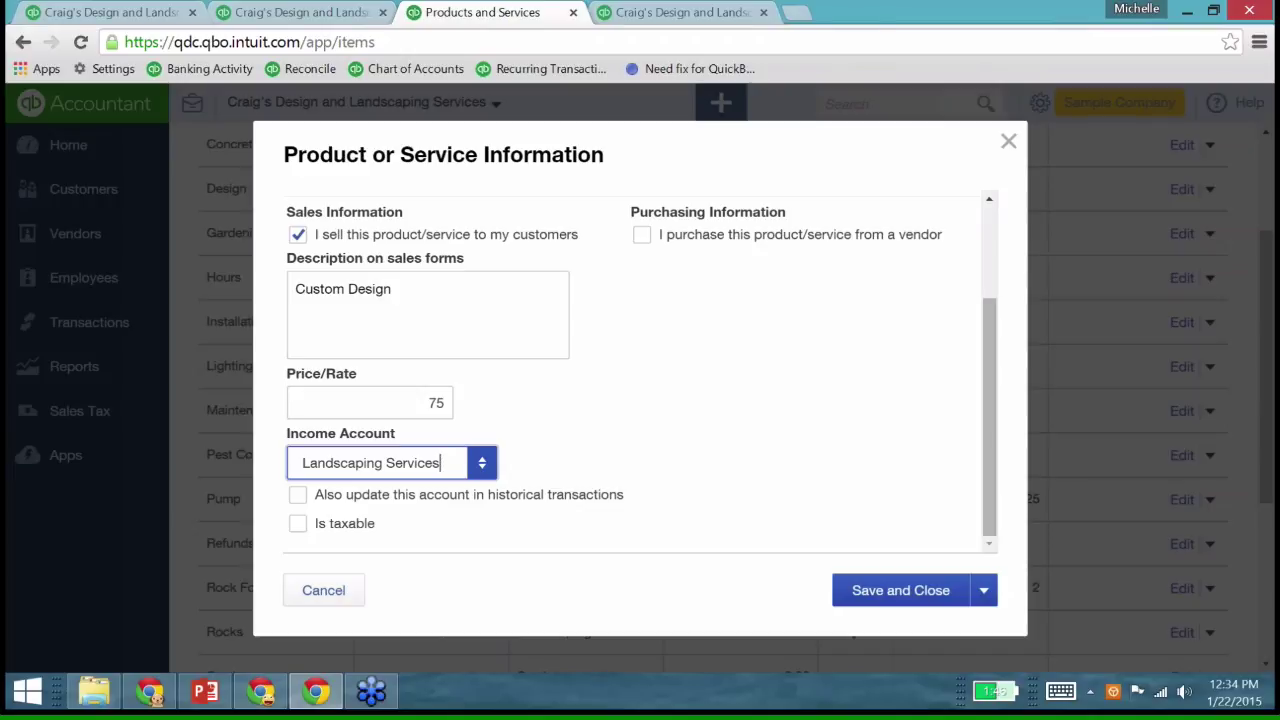
pyautogui.press('Tab')
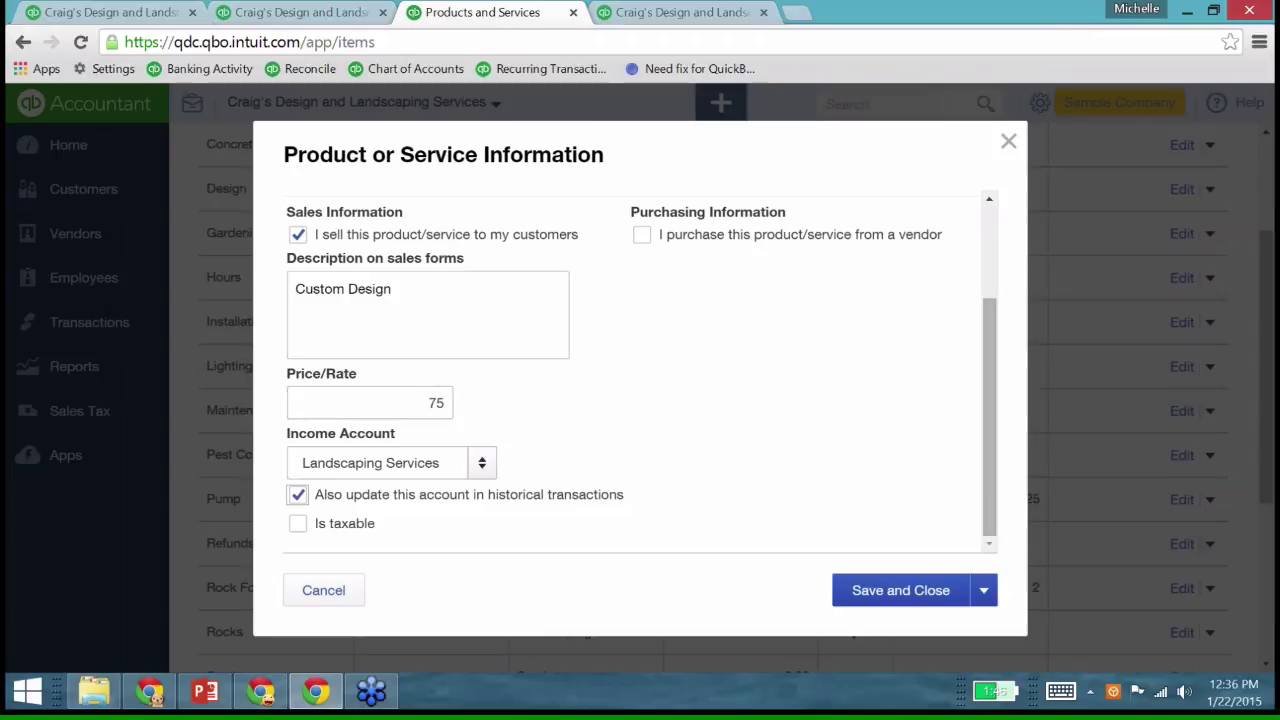
pyautogui.press('Return')
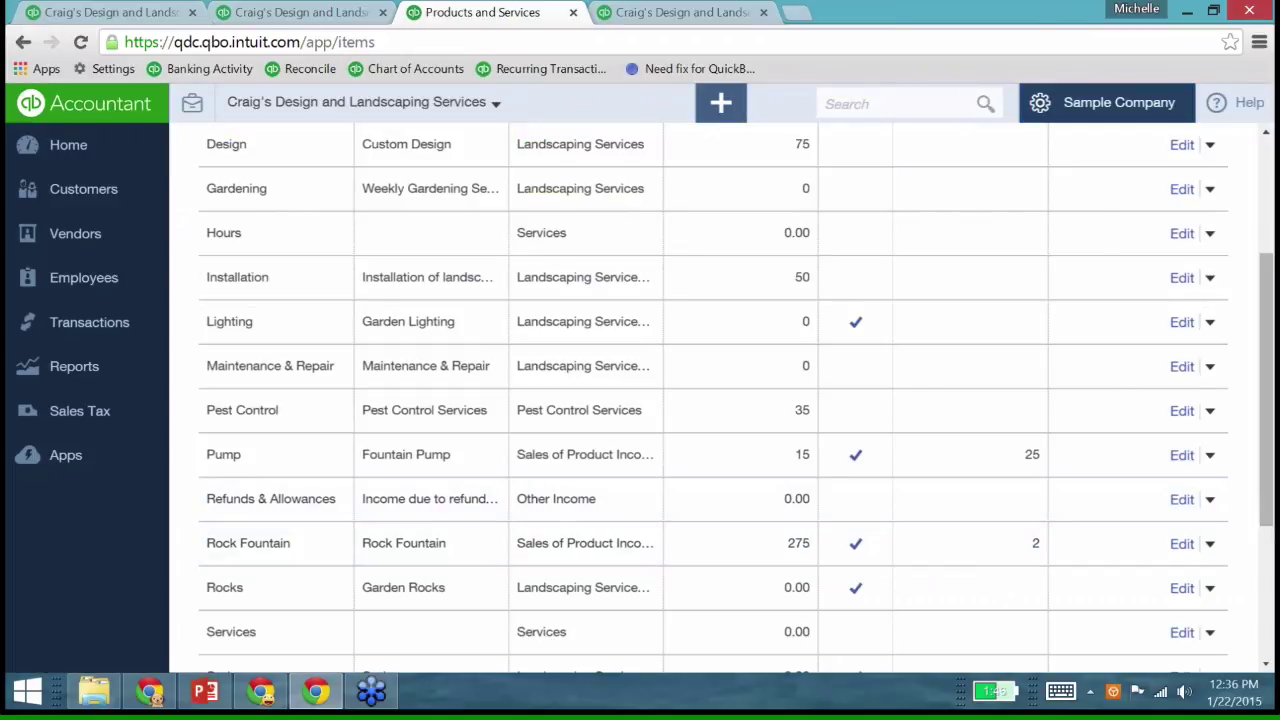
# Step: Open the Accounting section of the Advanced company settings for editing
pyautogui.click(1040, 102)
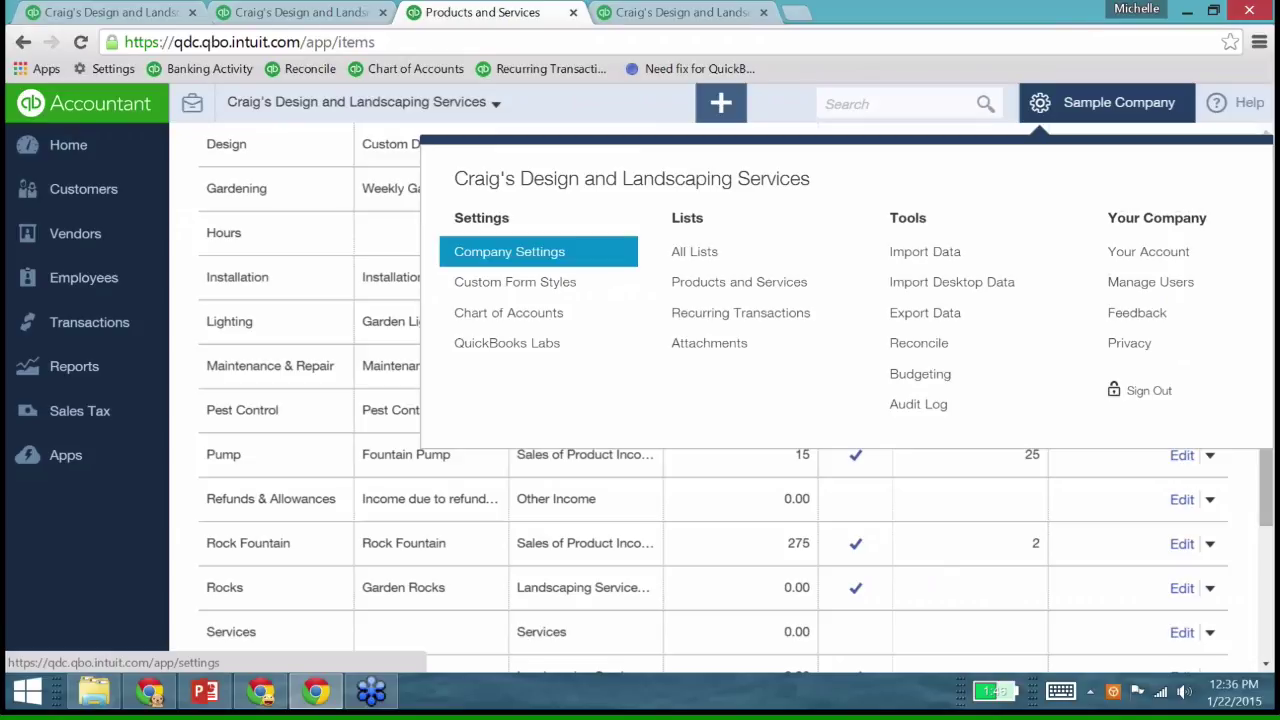
pyautogui.click(509, 253)
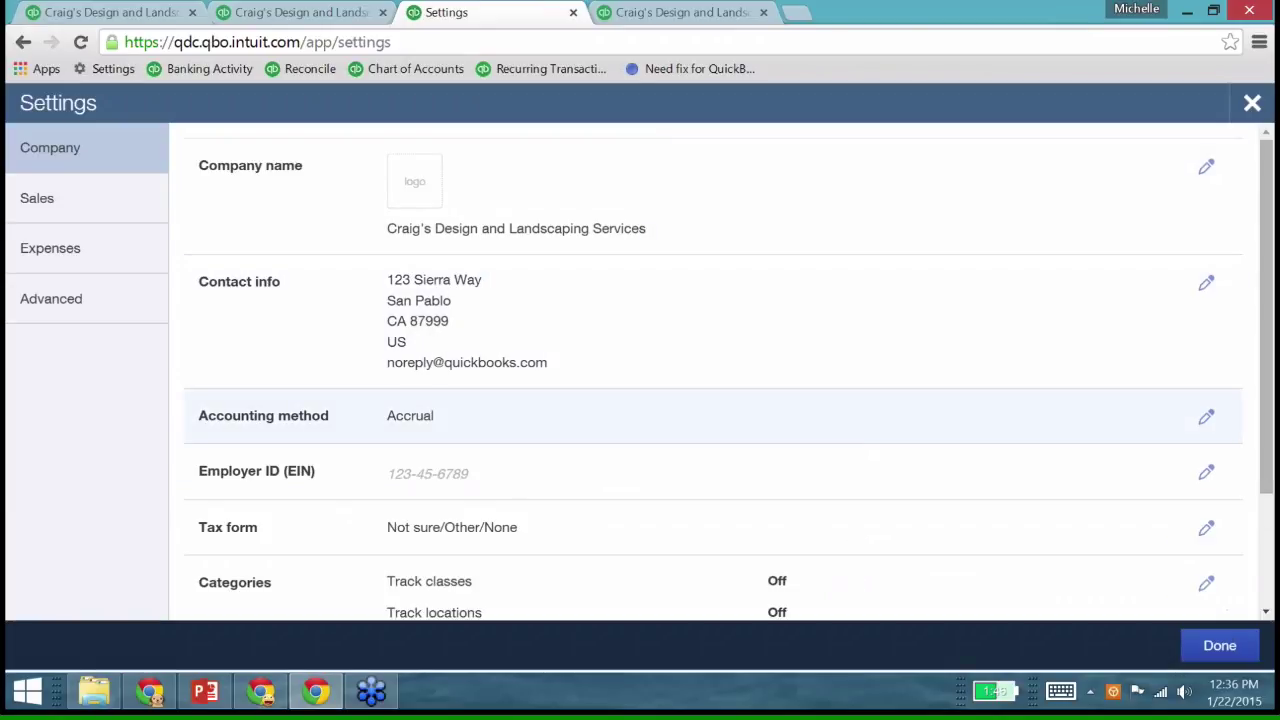
pyautogui.scroll(-3, 700, 420)
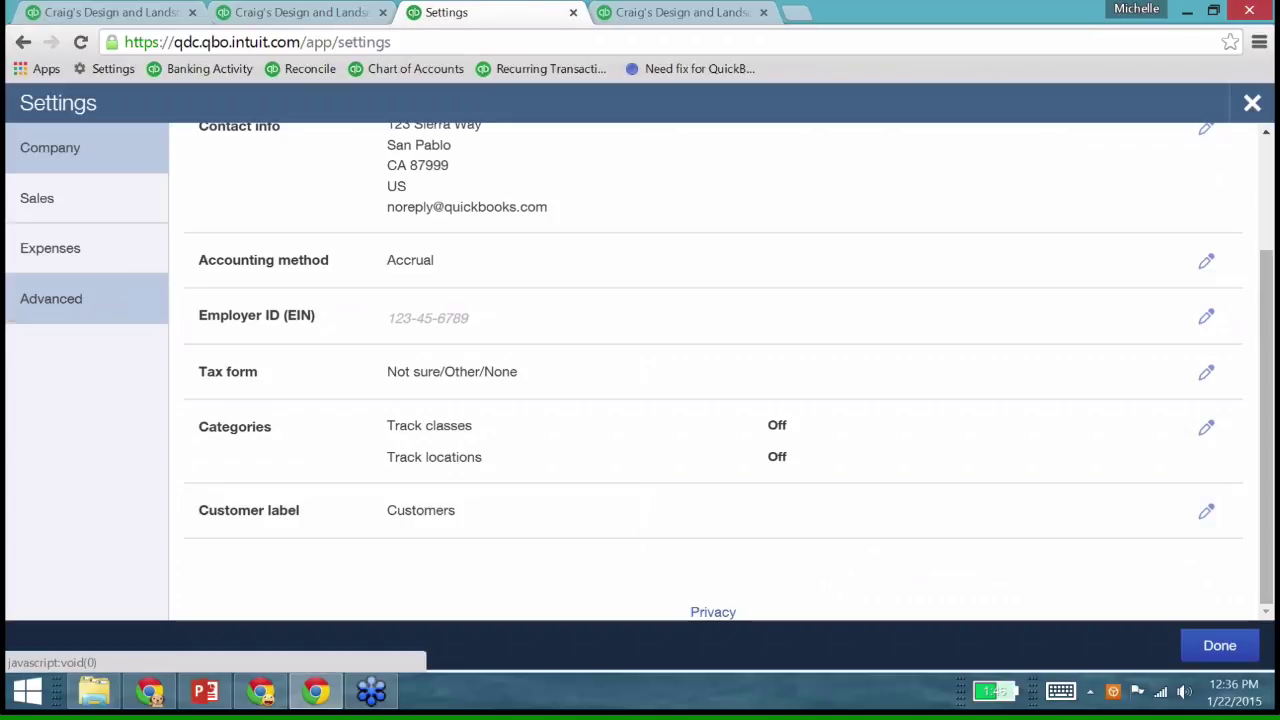
pyautogui.click(51, 298)
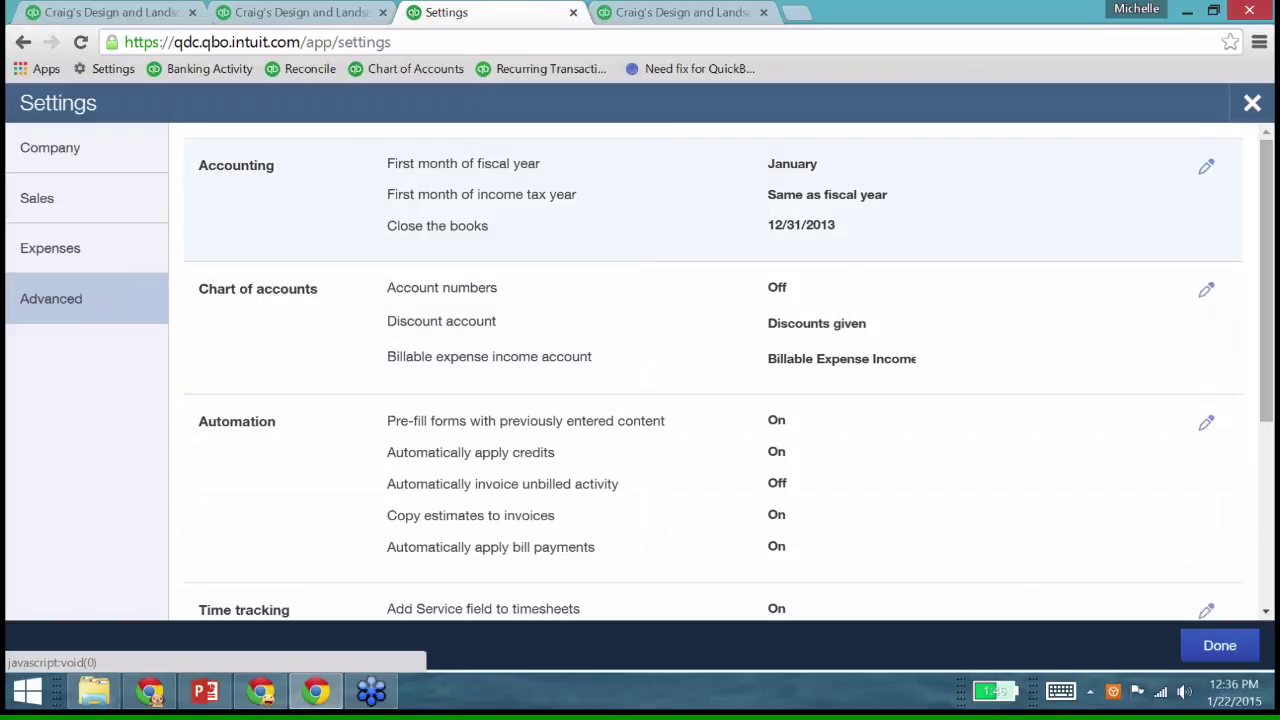
pyautogui.click(700, 195)
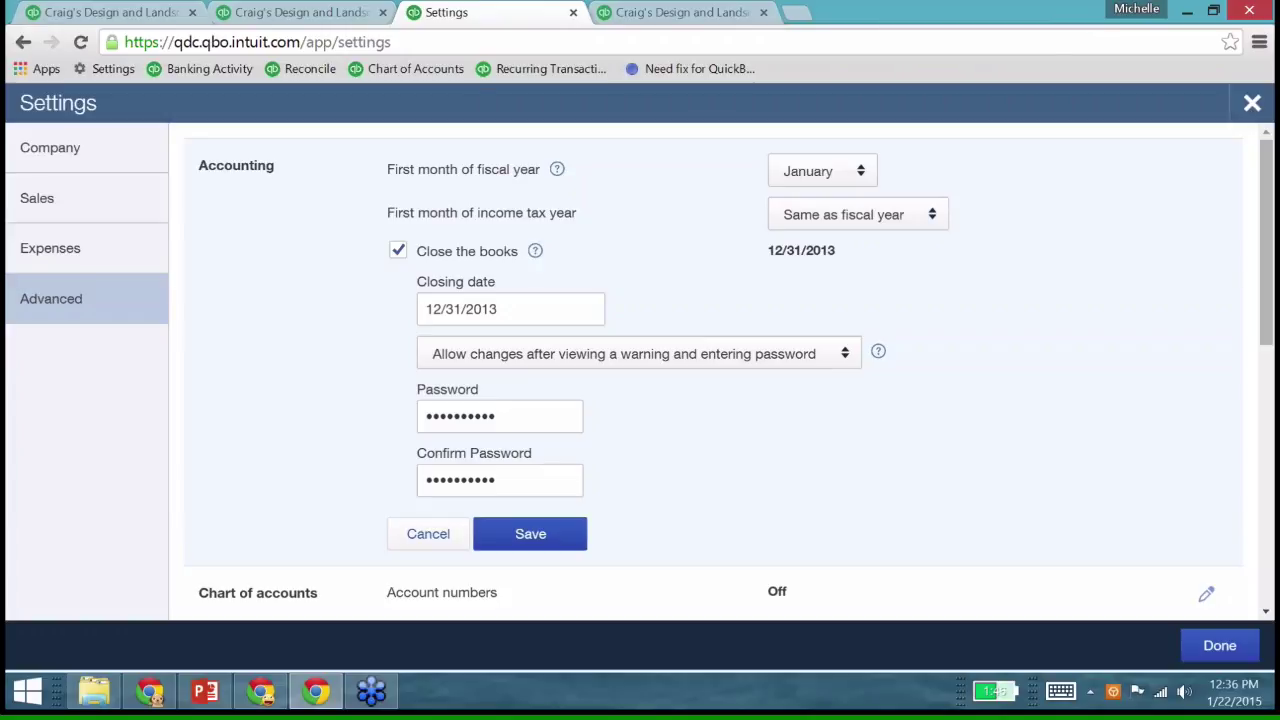
# Step: Keep the 12/31/2013 closing date with changes allowed after viewing a warning and entering password, and save the settings
pyautogui.click(640, 353)
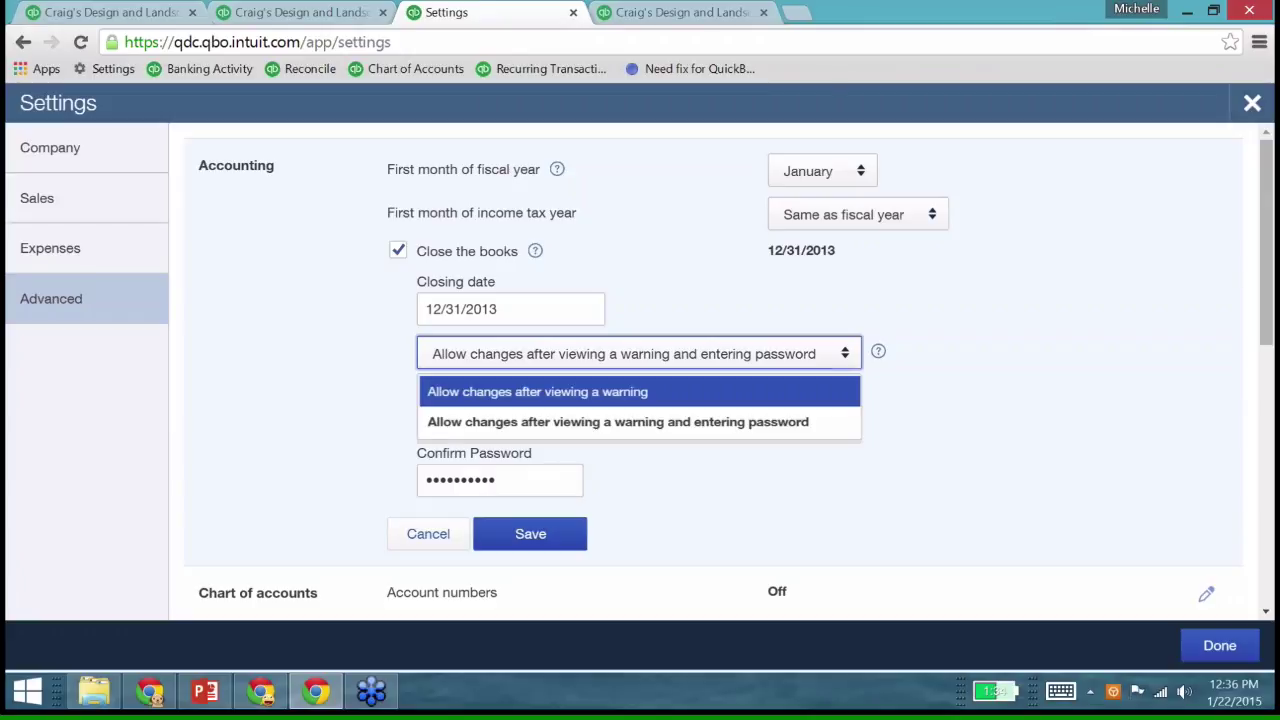
pyautogui.press('Down')
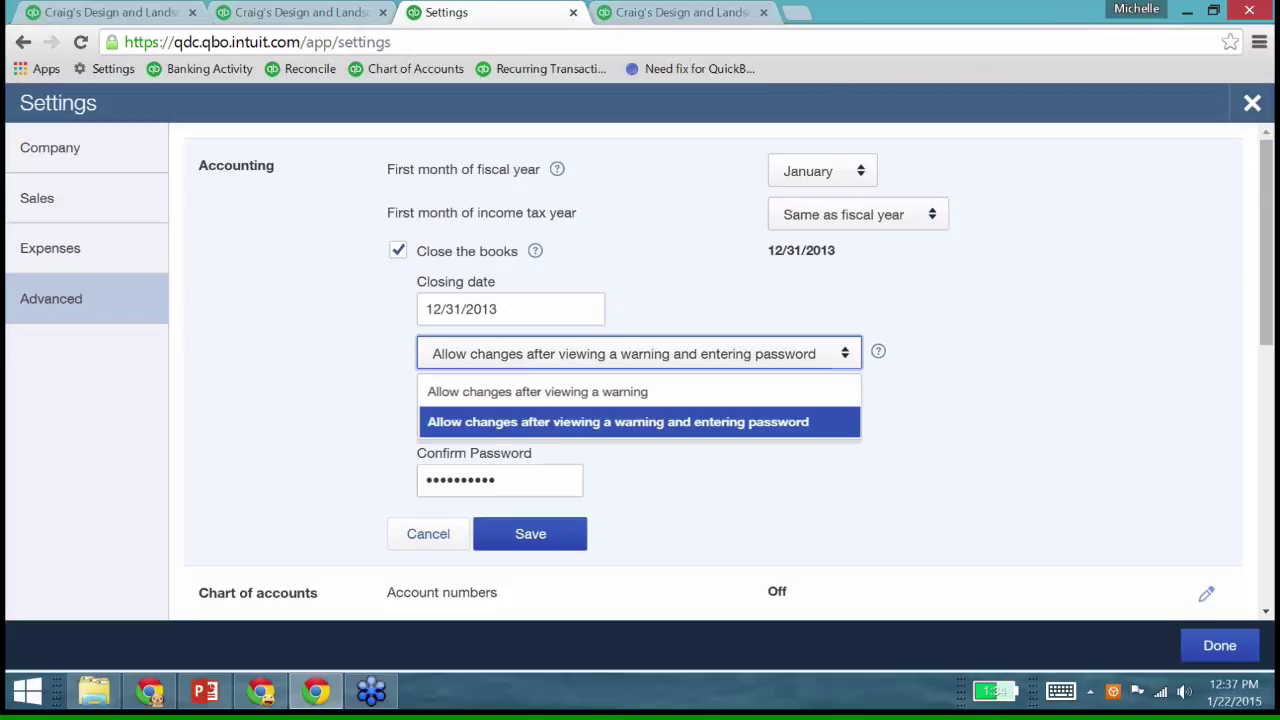
pyautogui.press('Return')
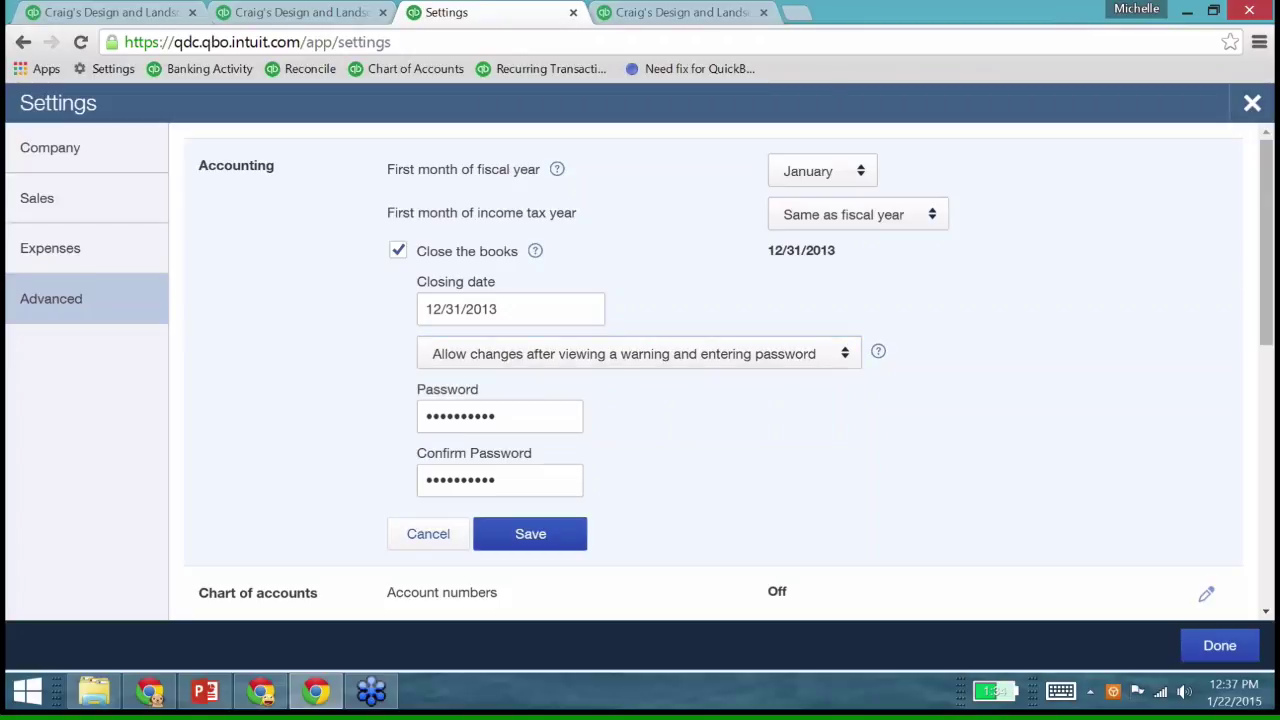
pyautogui.hotkey('shift', 'Tab')
pyautogui.hotkey('ctrl', 'a')
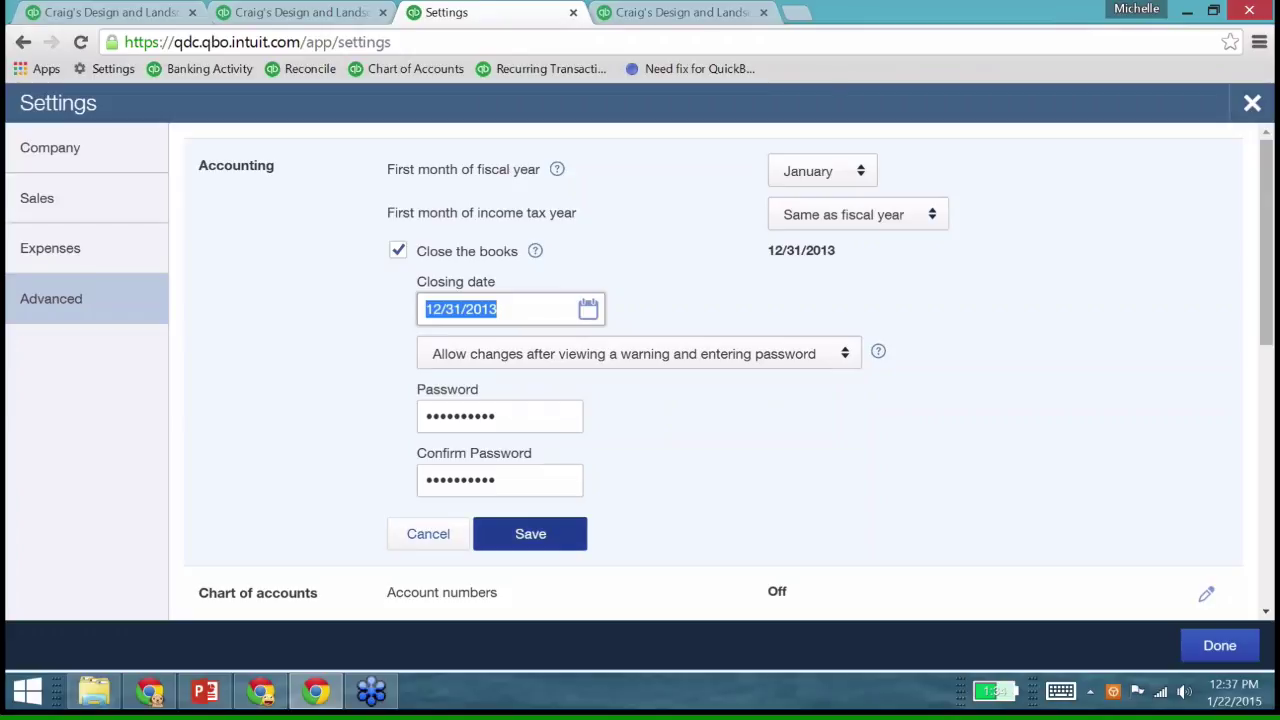
pyautogui.click(530, 533)
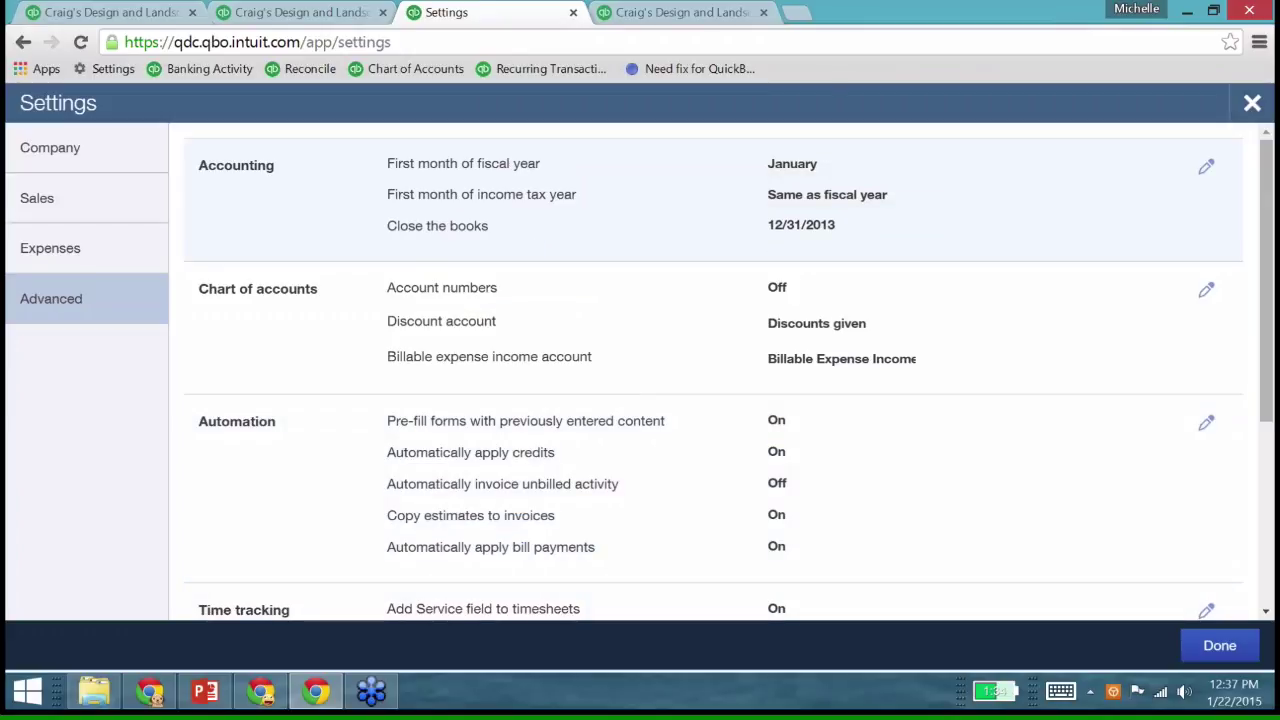
pyautogui.click(1219, 645)
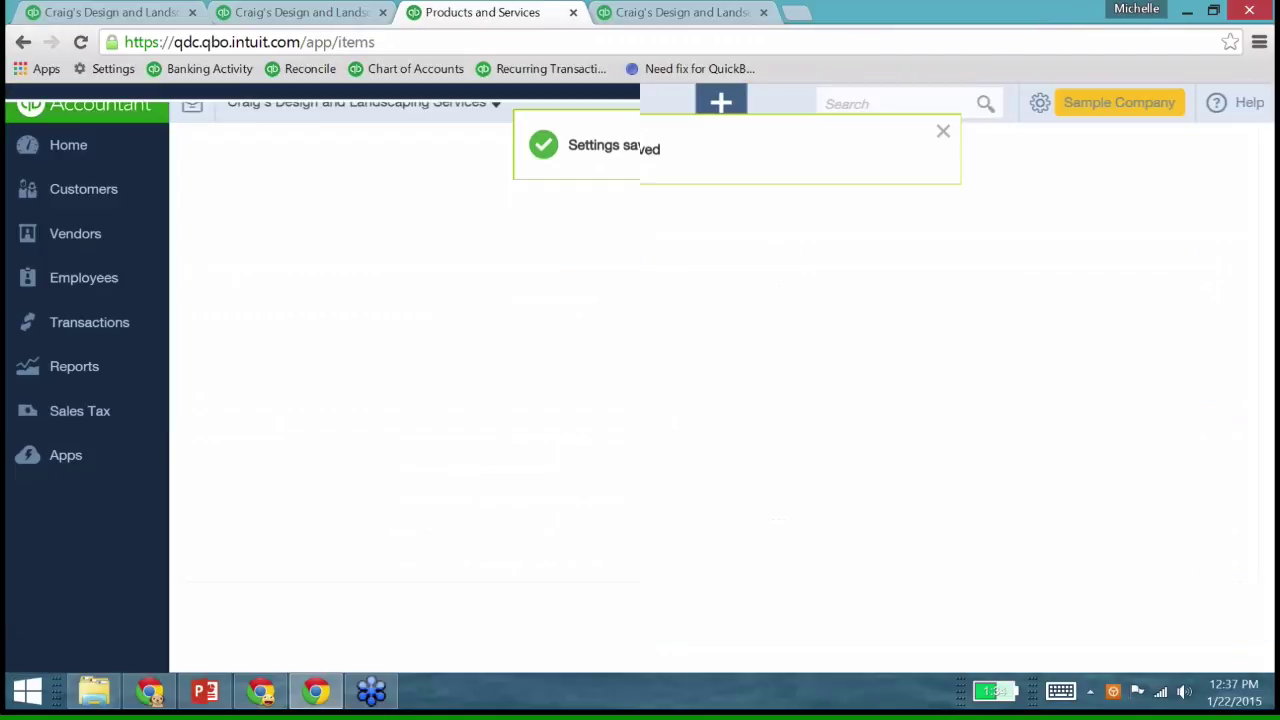
# Step: Look through the Accountant Reports and open the Exceptions to Closing Date report
pyautogui.click(74, 366)
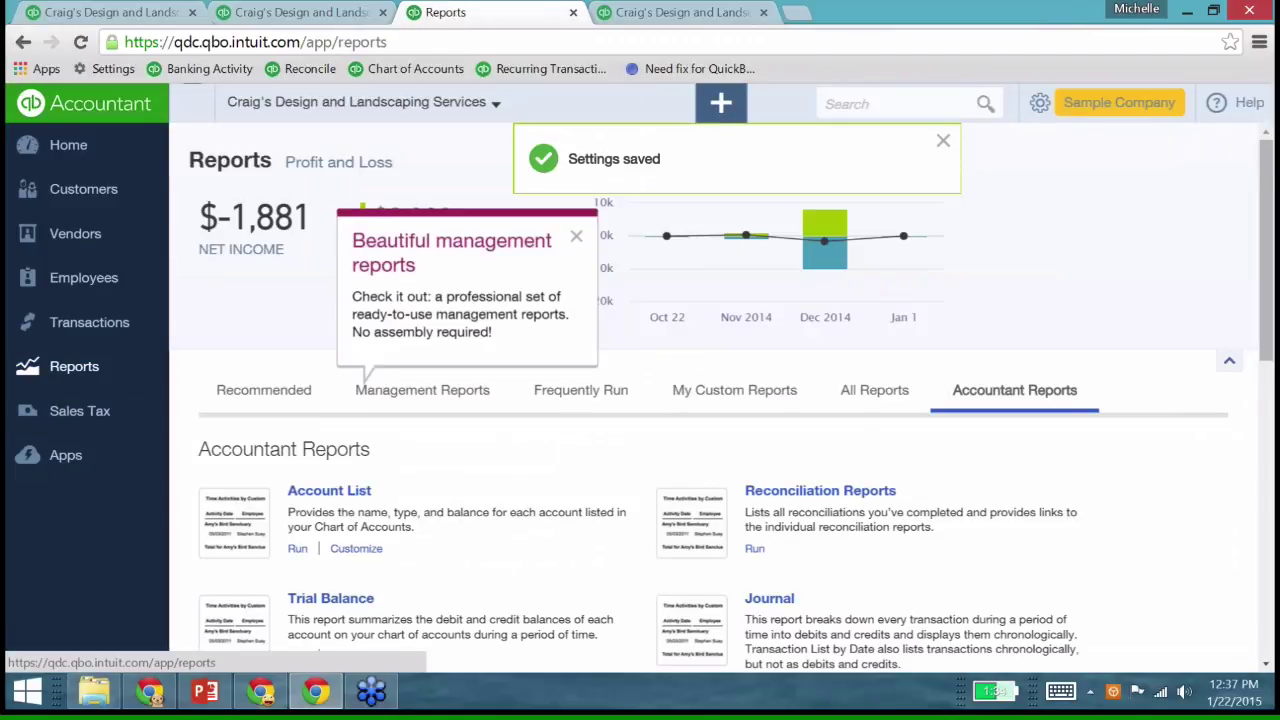
pyautogui.scroll(-1, 700, 450)
pyautogui.scroll(-3, 700, 400)
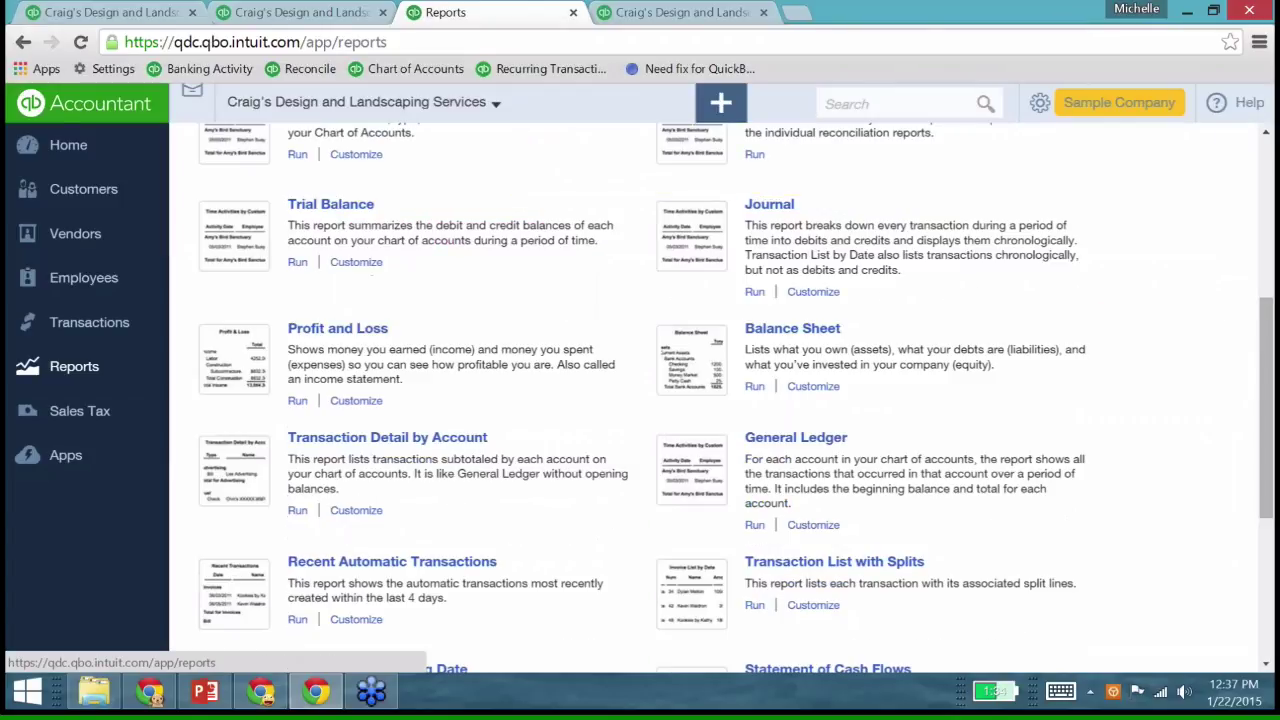
pyautogui.scroll(-2, 700, 400)
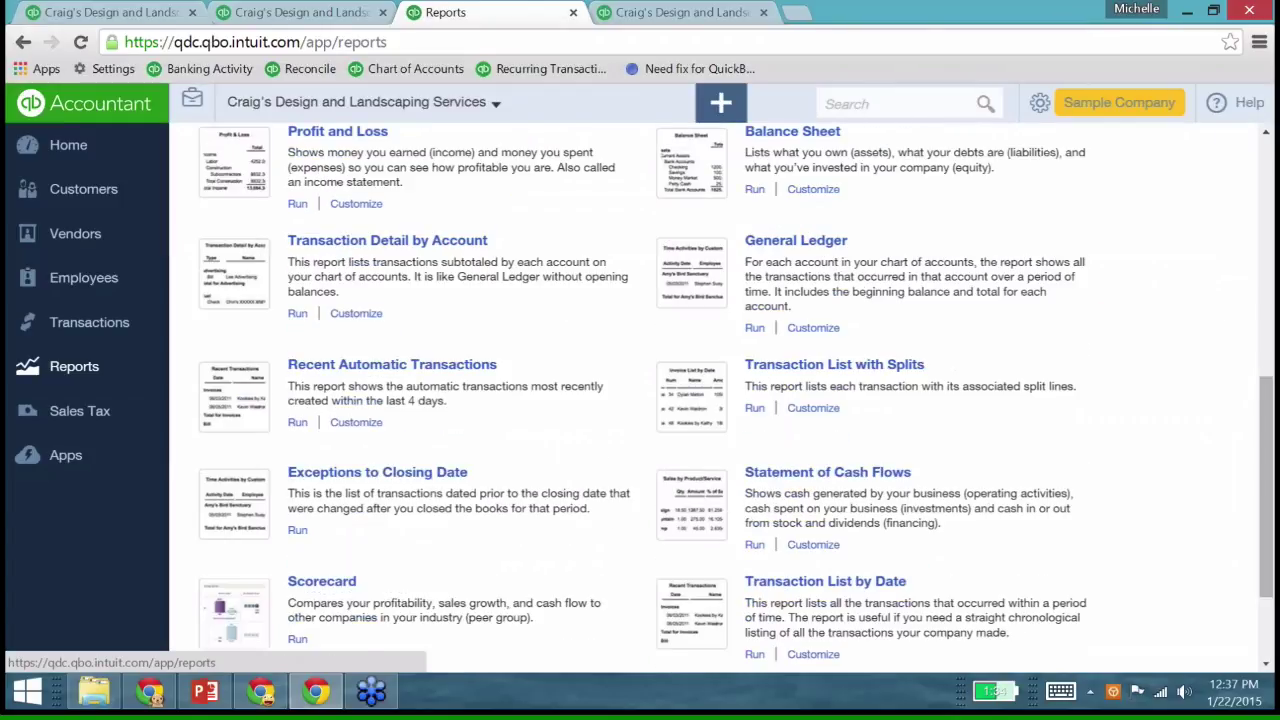
pyautogui.scroll(5, 700, 400)
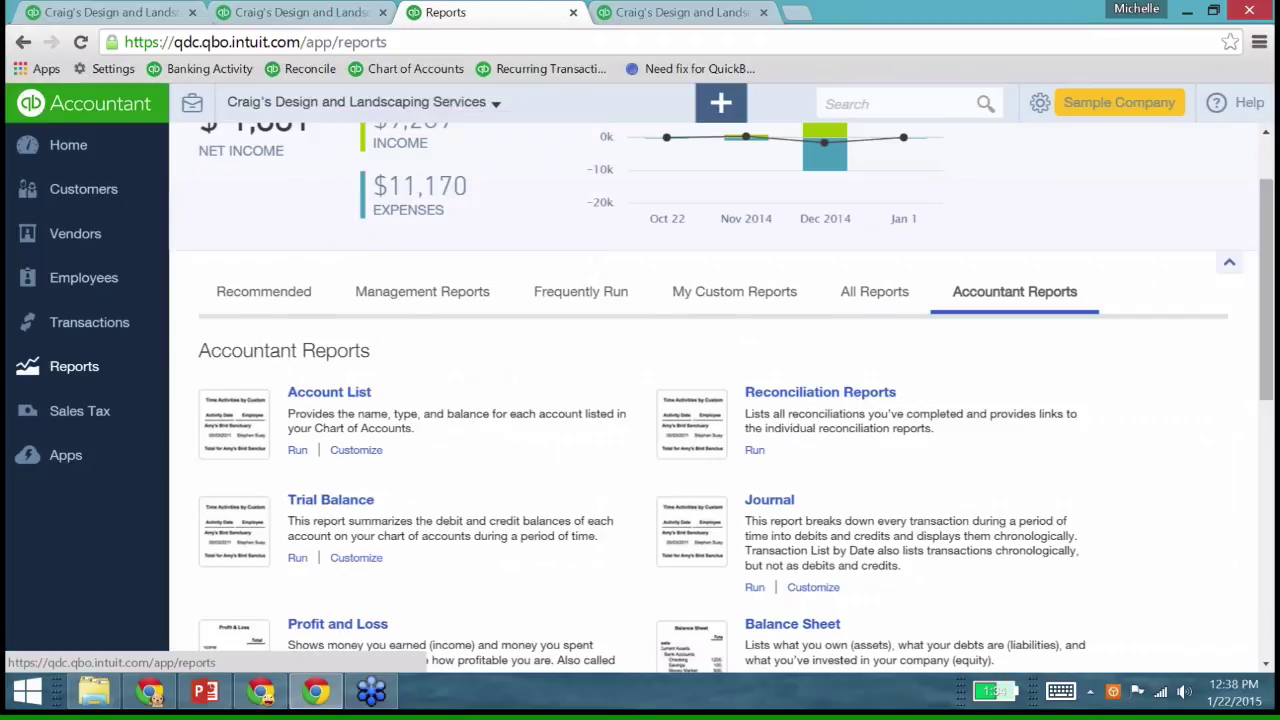
pyautogui.scroll(-3, 392, 561)
pyautogui.scroll(-2, 392, 540)
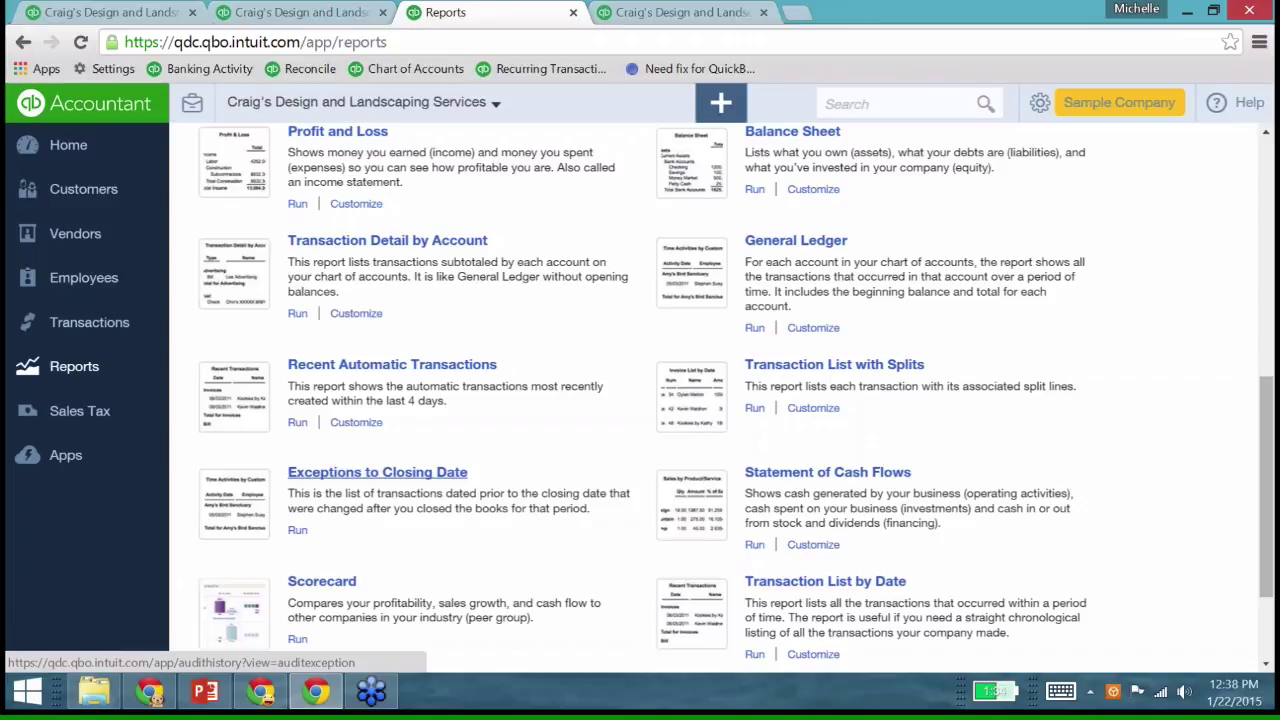
pyautogui.click(377, 472)
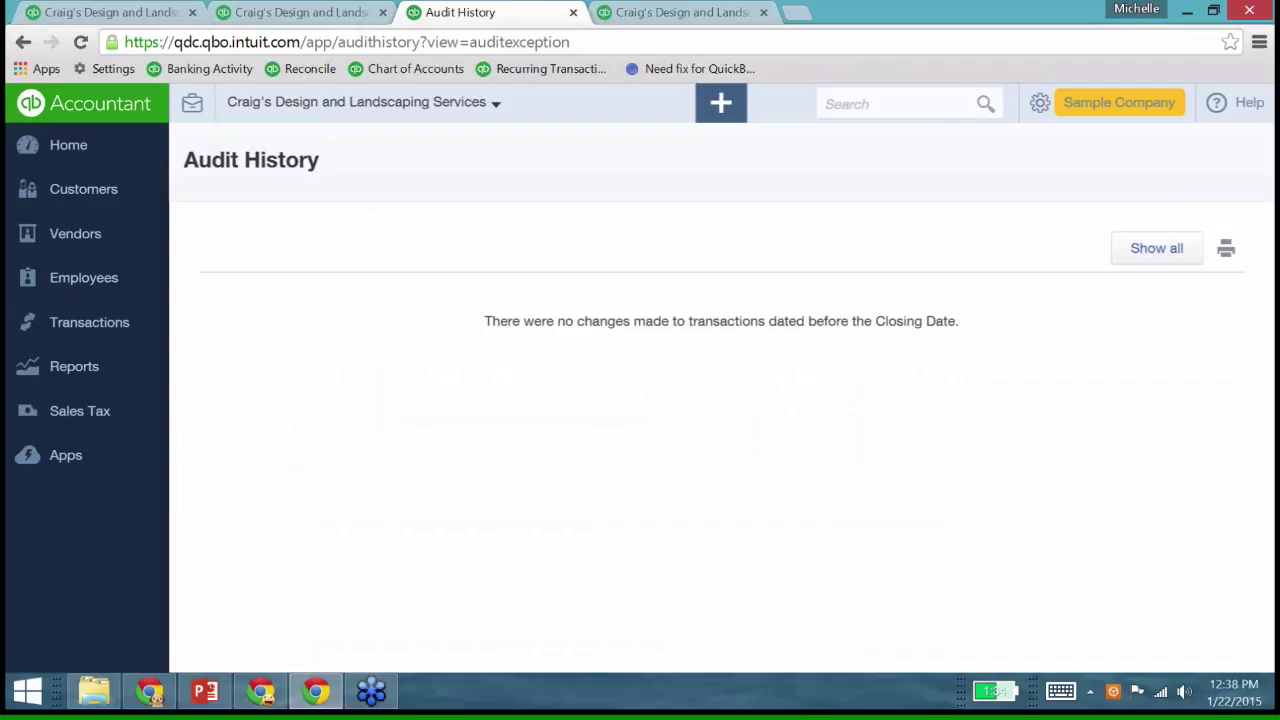
# Step: Open Write Off Invoices and list invoices with a Custom age, to date 01/22/2015 and balance due less than 300
pyautogui.click(192, 103)
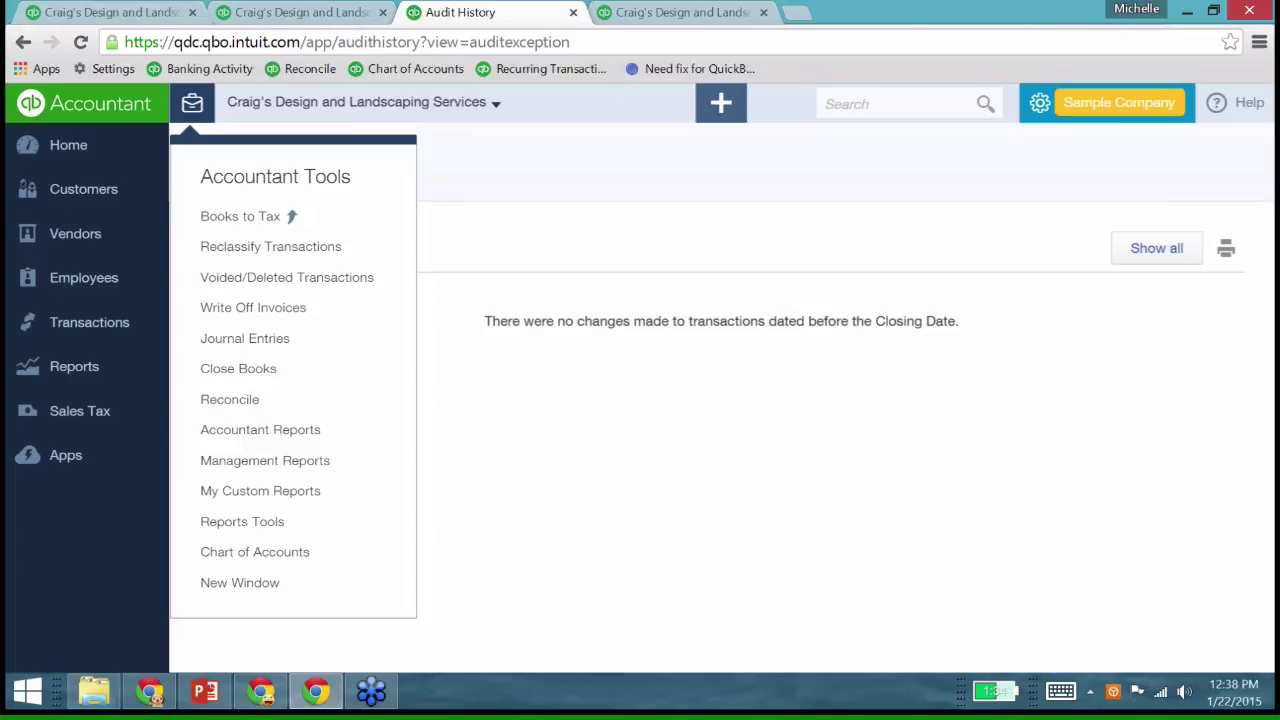
pyautogui.click(1060, 103)
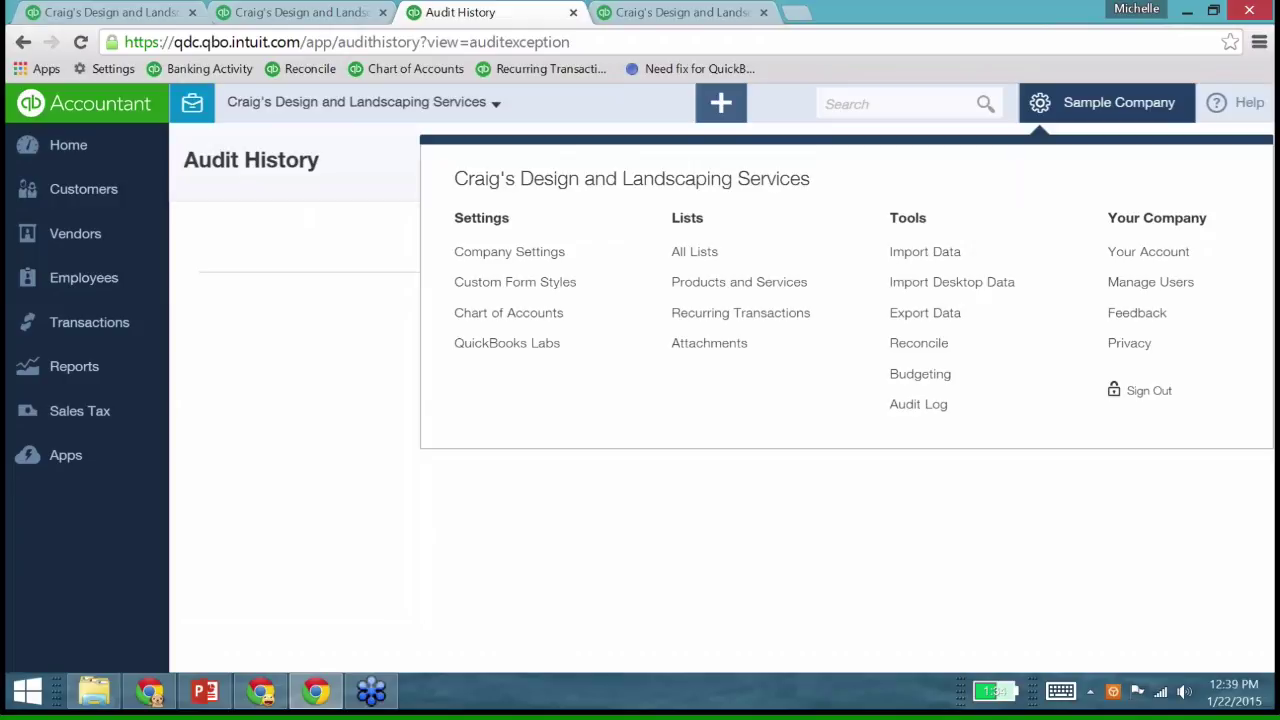
pyautogui.click(192, 103)
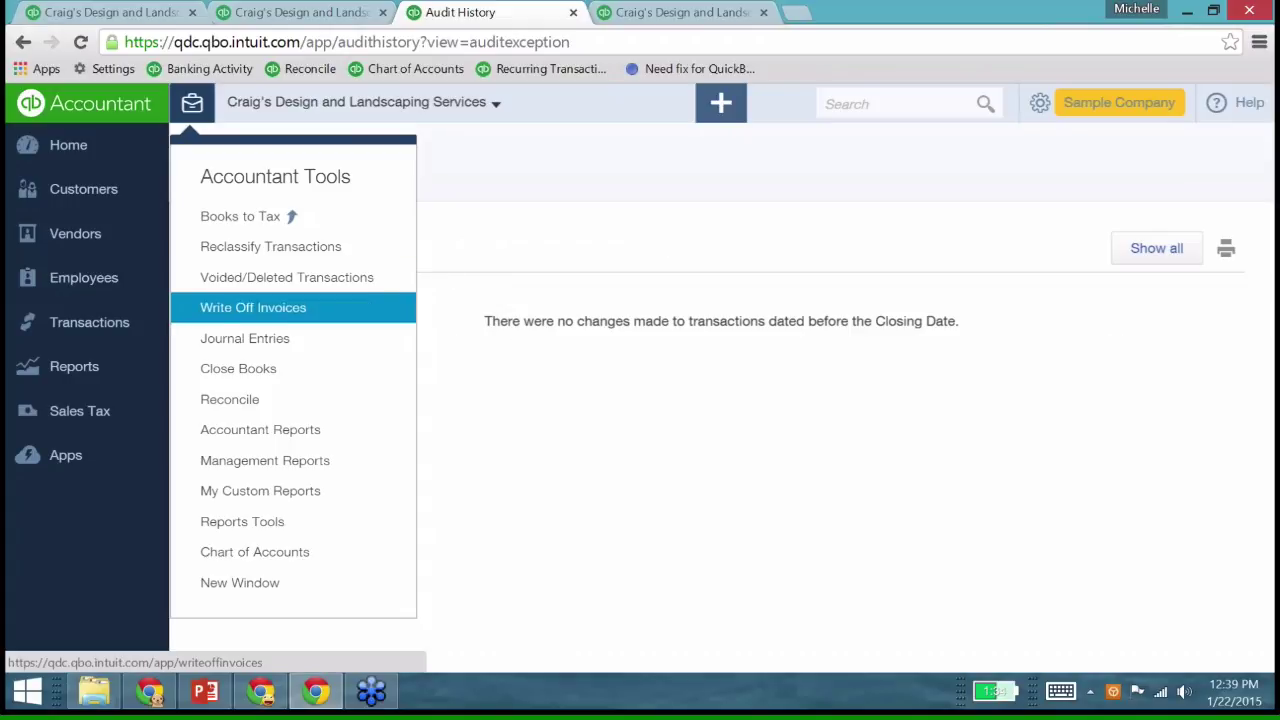
pyautogui.click(253, 307)
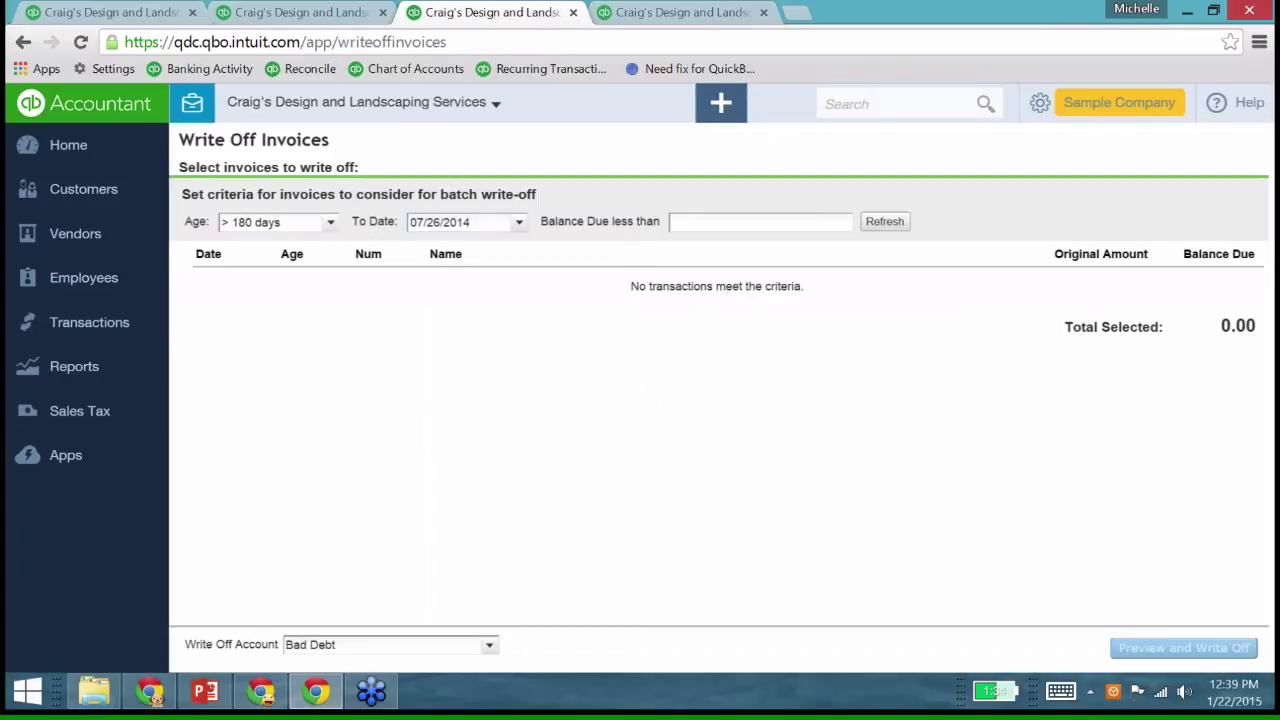
pyautogui.press('t')
pyautogui.press('Tab')
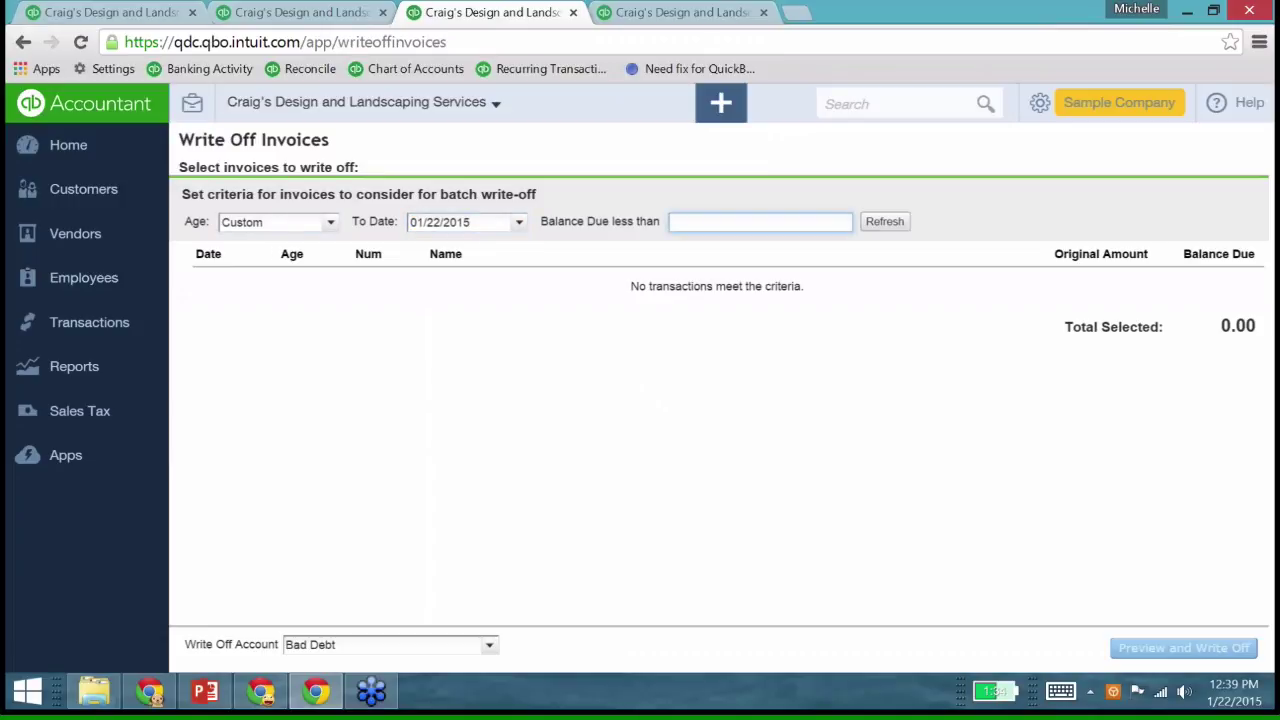
pyautogui.write('300')
pyautogui.press('Tab')
pyautogui.press('Return')
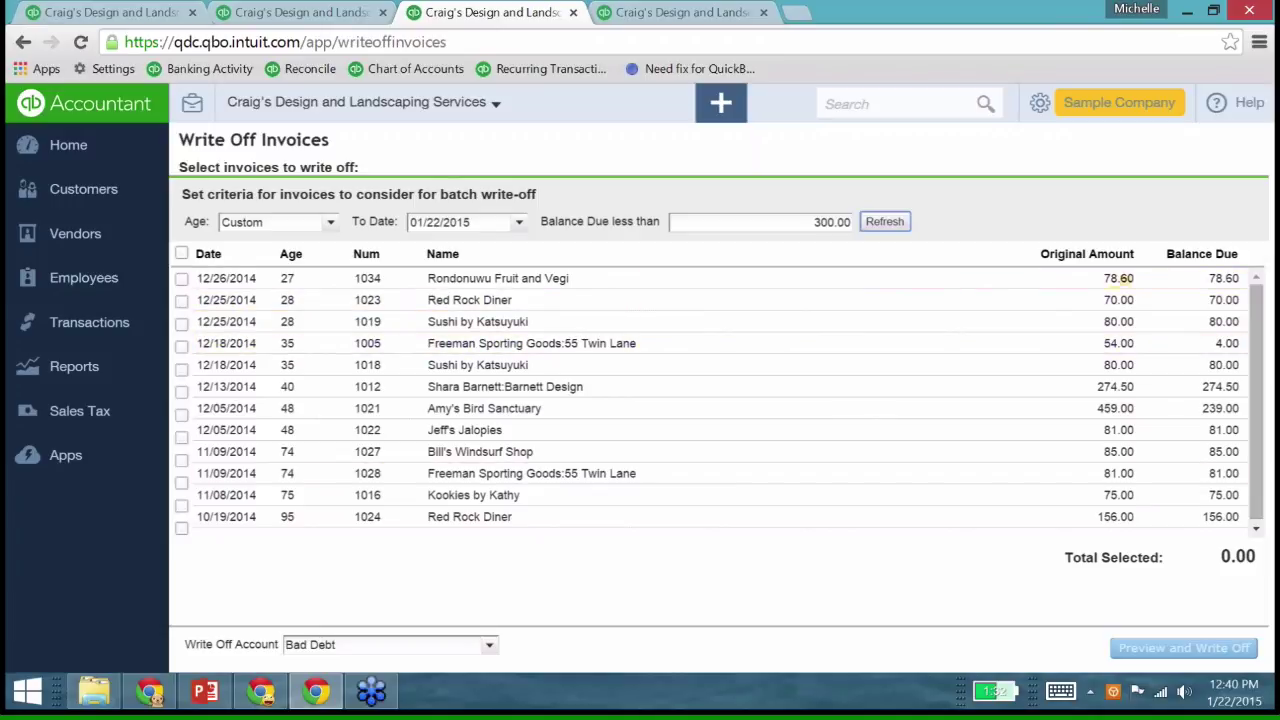
# Step: Select all the listed invoices for write-off, clear the selection again, and open the Manage Users page
pyautogui.click(181, 253)
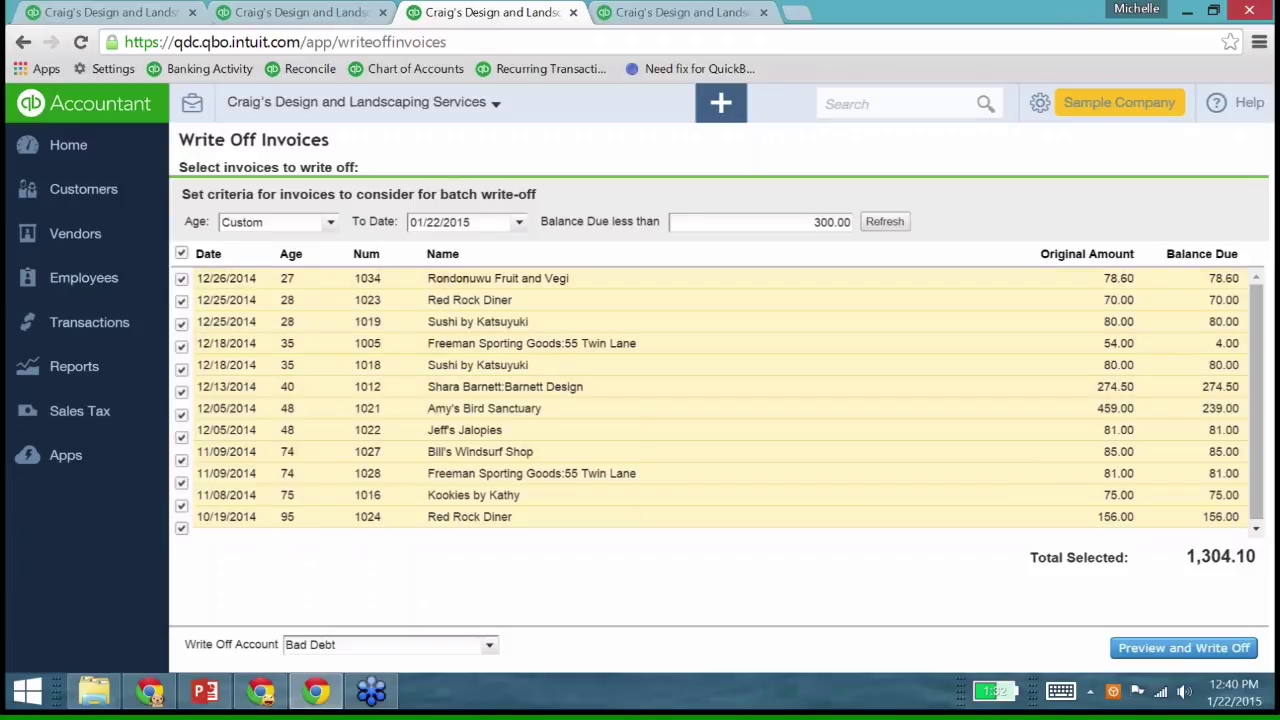
pyautogui.click(181, 253)
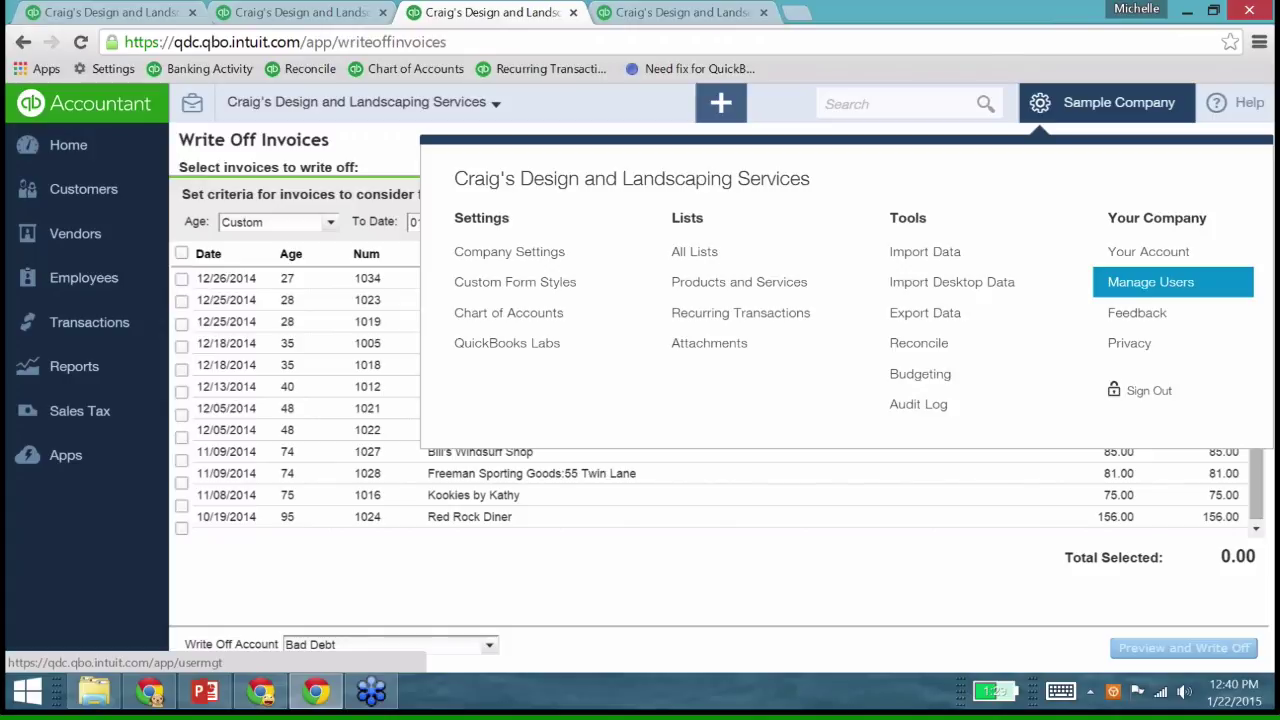
pyautogui.click(1150, 282)
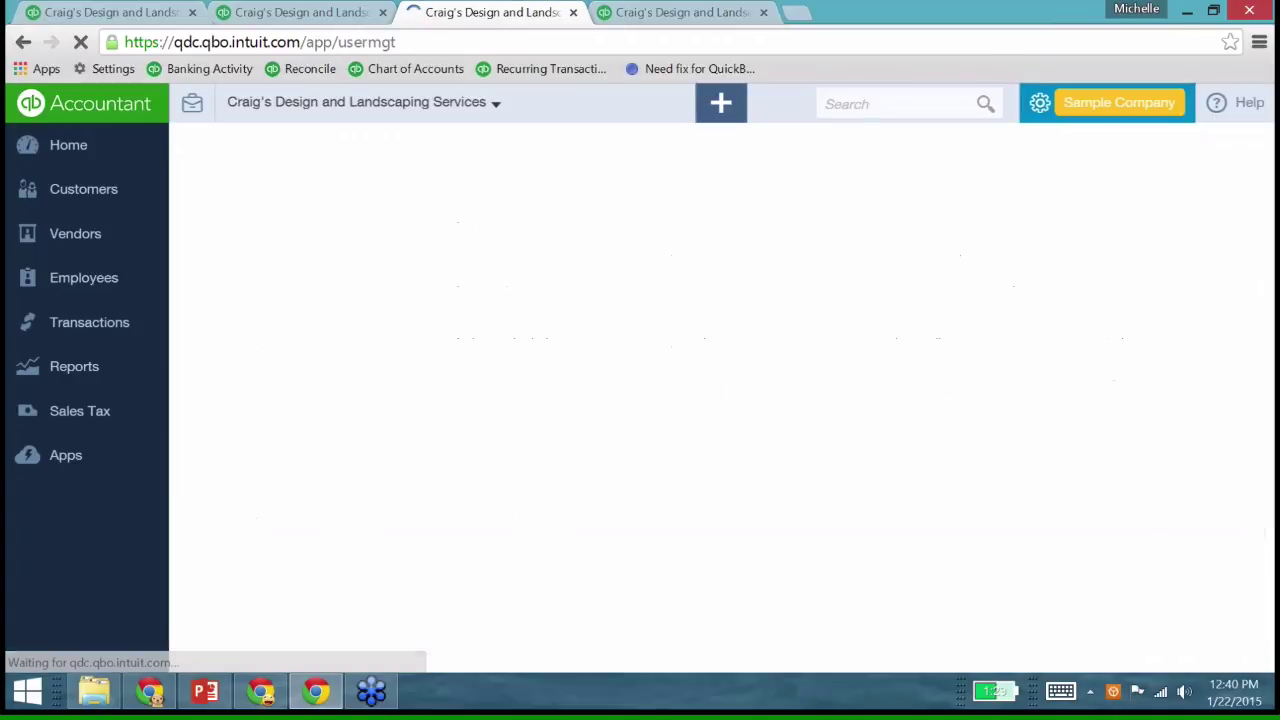
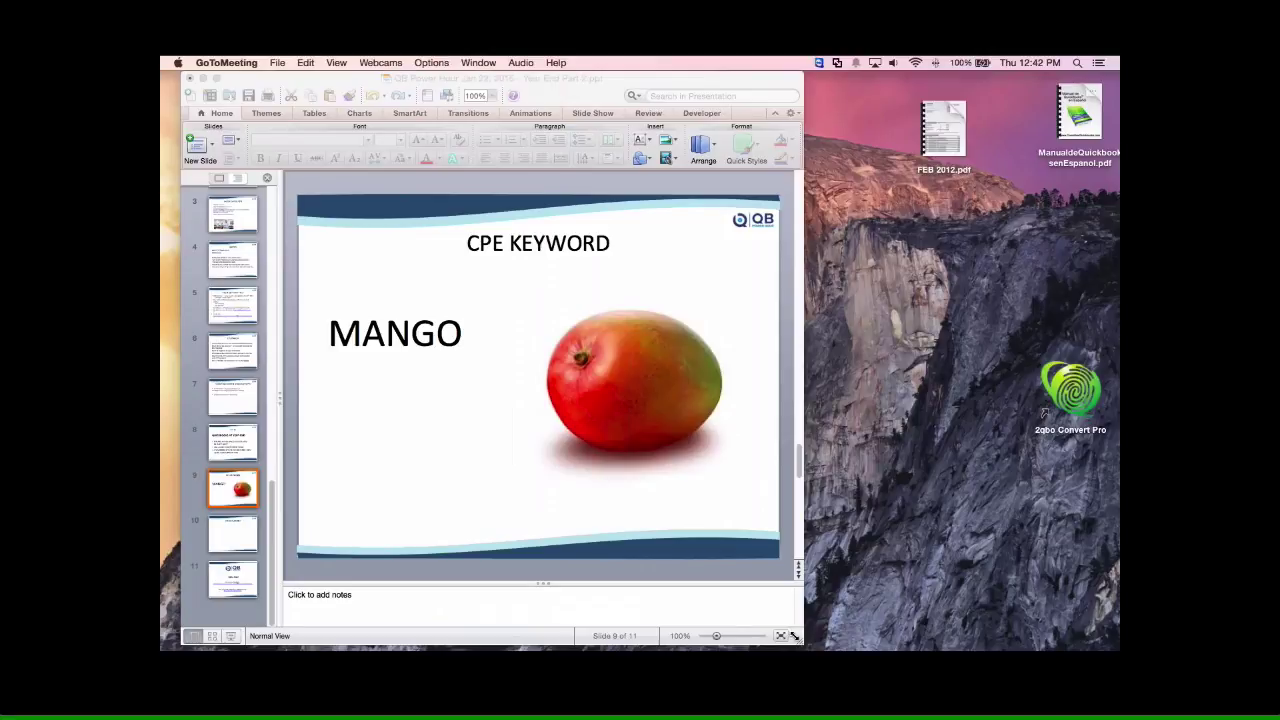
# Step: Switch to the PowerPoint presentation and play the slide show from the CPE KEYWORD slide
pyautogui.press('super+shift+Return')
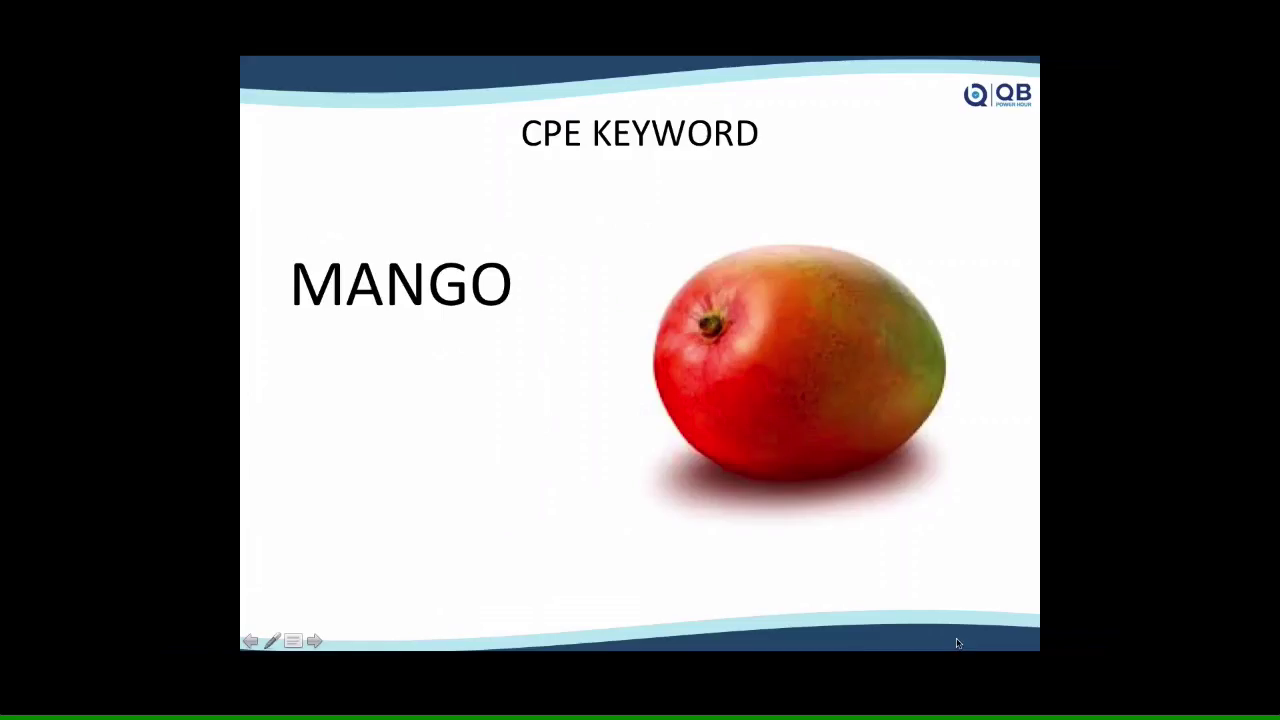
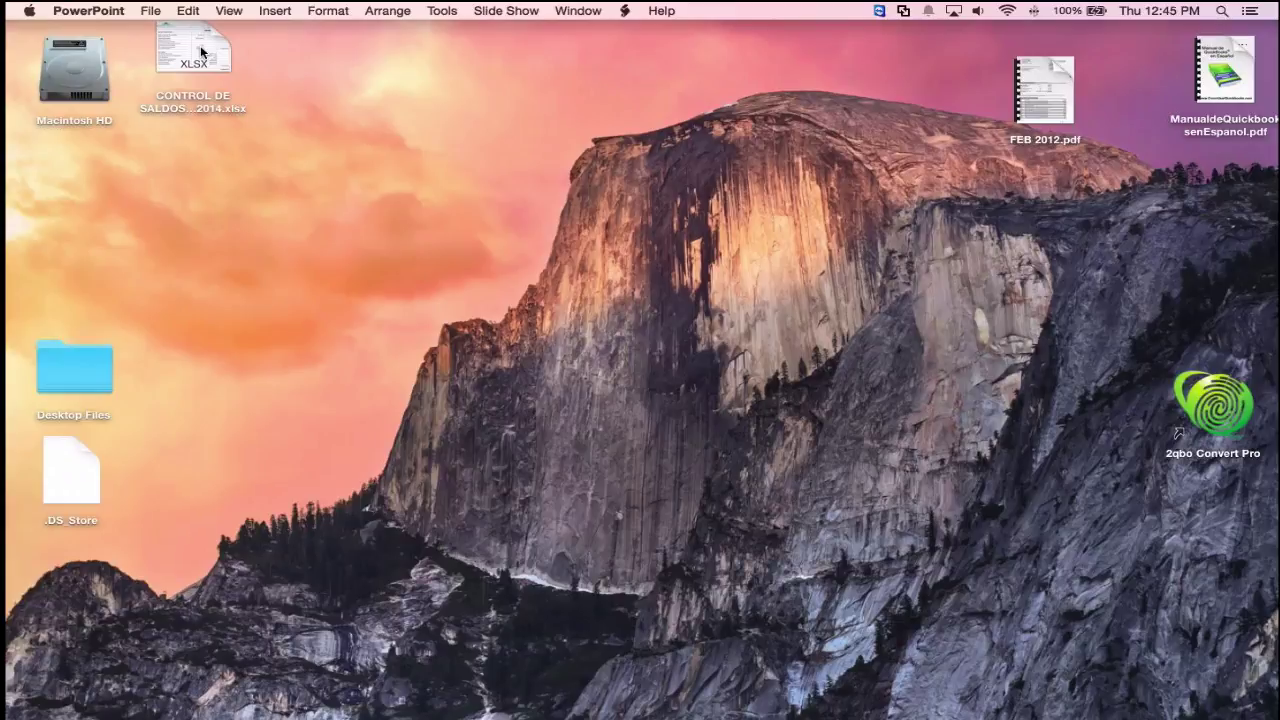
# Step: Move the 2qbo Convert Pro shortcut next to FEB 2012.pdf on the desktop and open that PDF
pyautogui.moveTo(1204, 418); pyautogui.dragTo(868, 102)
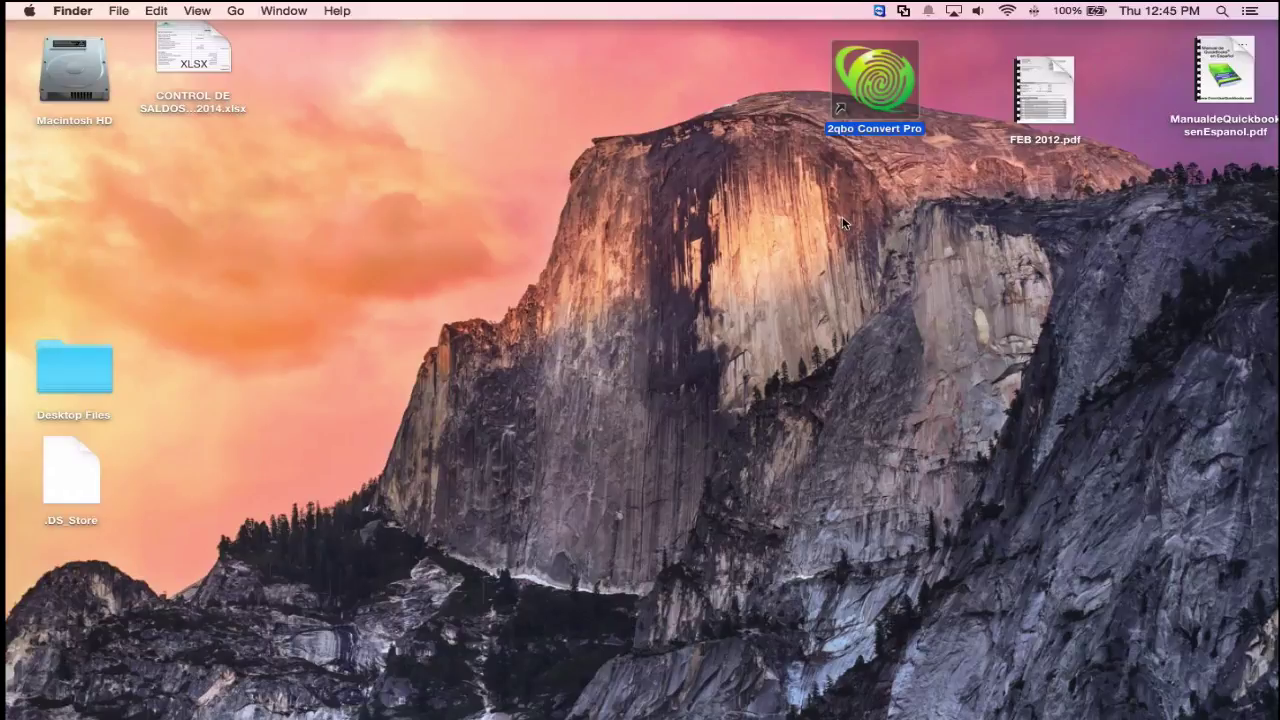
pyautogui.doubleClick(836, 70)
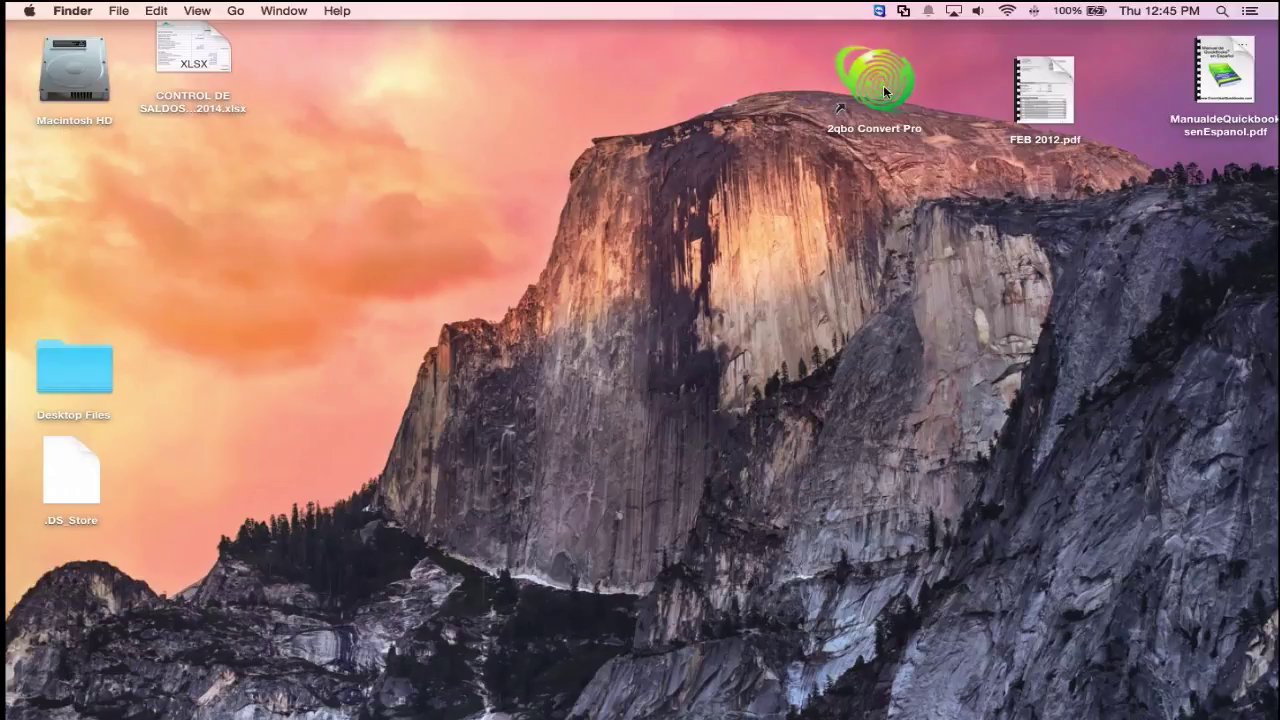
pyautogui.click(1063, 77)
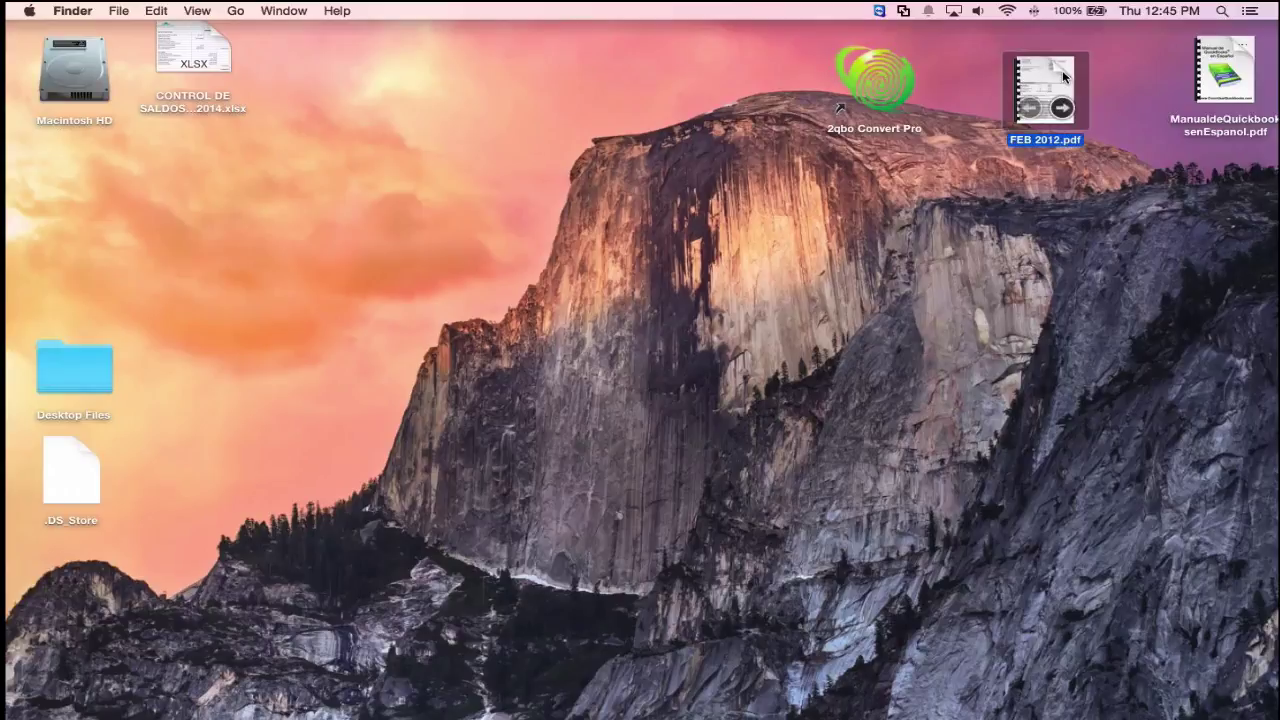
pyautogui.doubleClick(1063, 77)
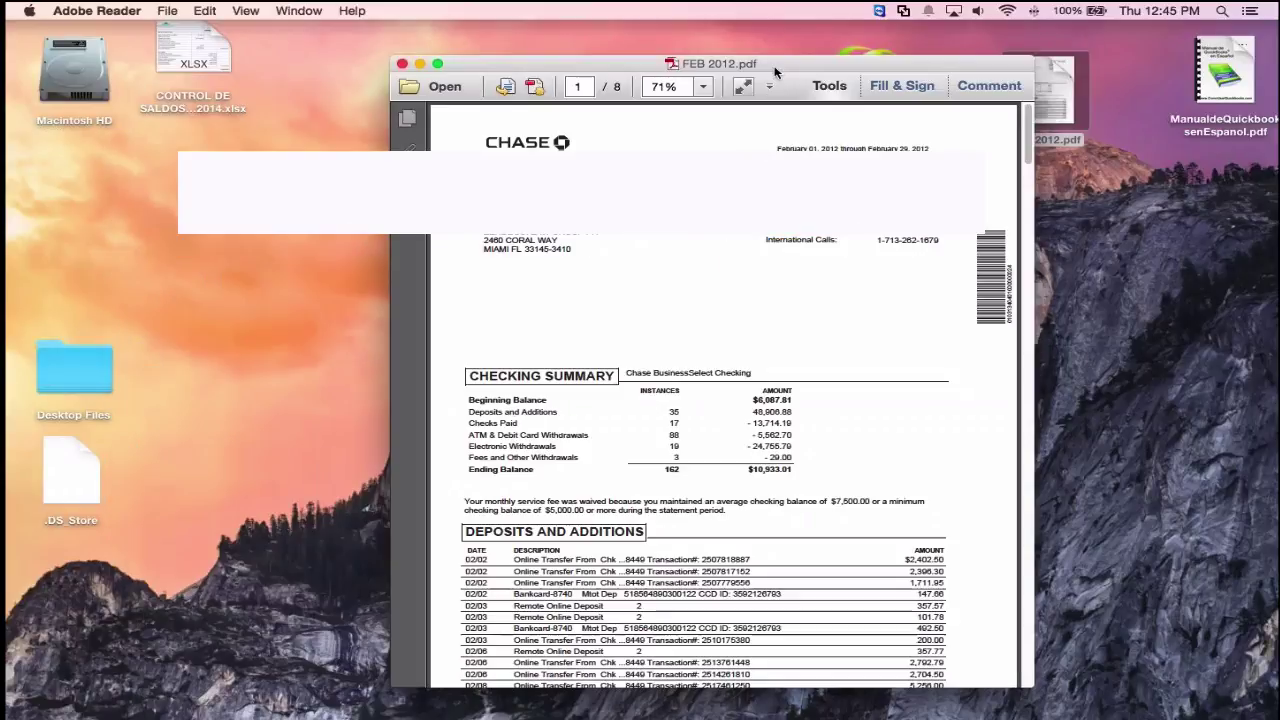
# Step: Examine the checking summary and the deposits in the bank statement, highlighting transaction text to check that it is selectable
pyautogui.scroll(-4, 779, 136)
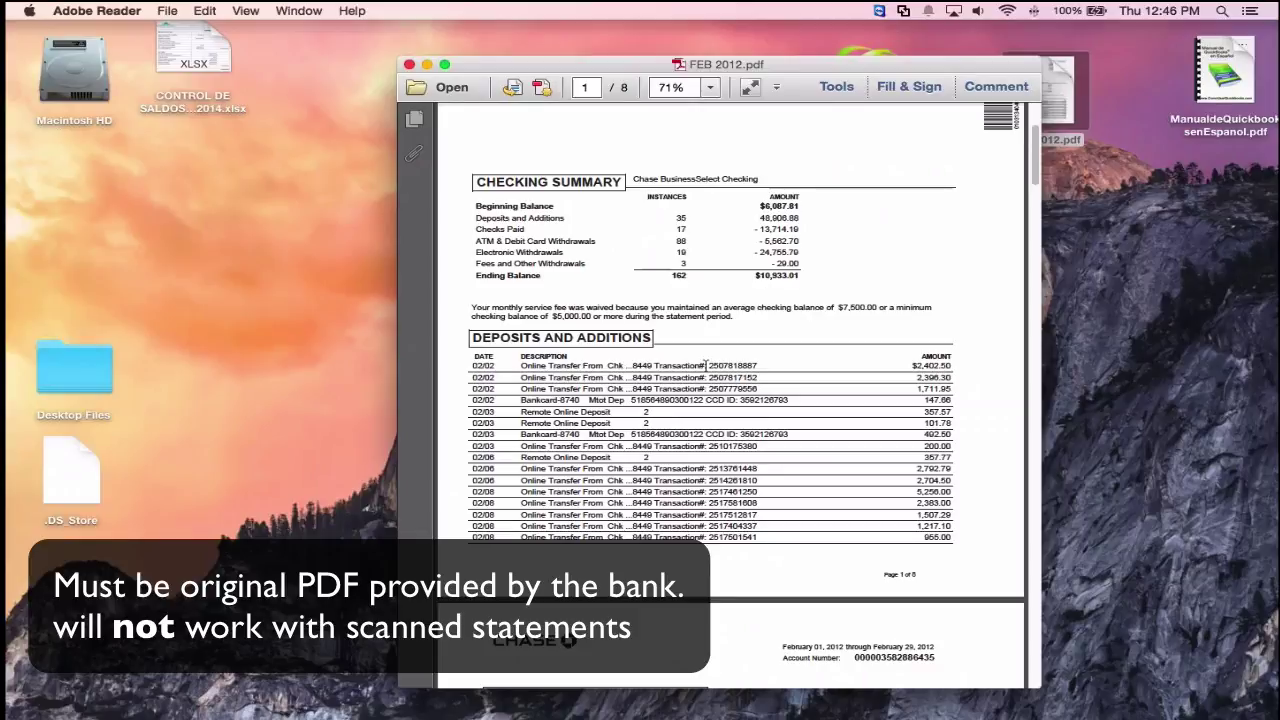
pyautogui.moveTo(627, 364); pyautogui.dragTo(730, 452)
pyautogui.click(705, 460)
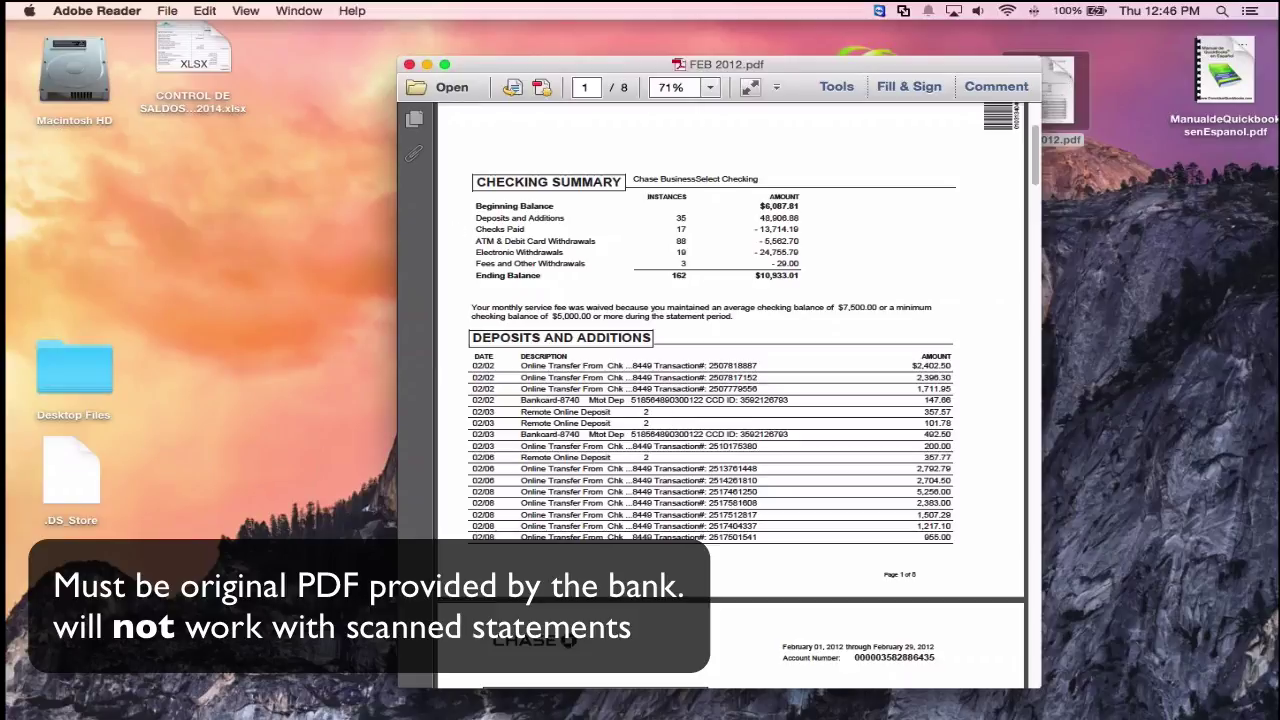
pyautogui.scroll(-1, 683, 299)
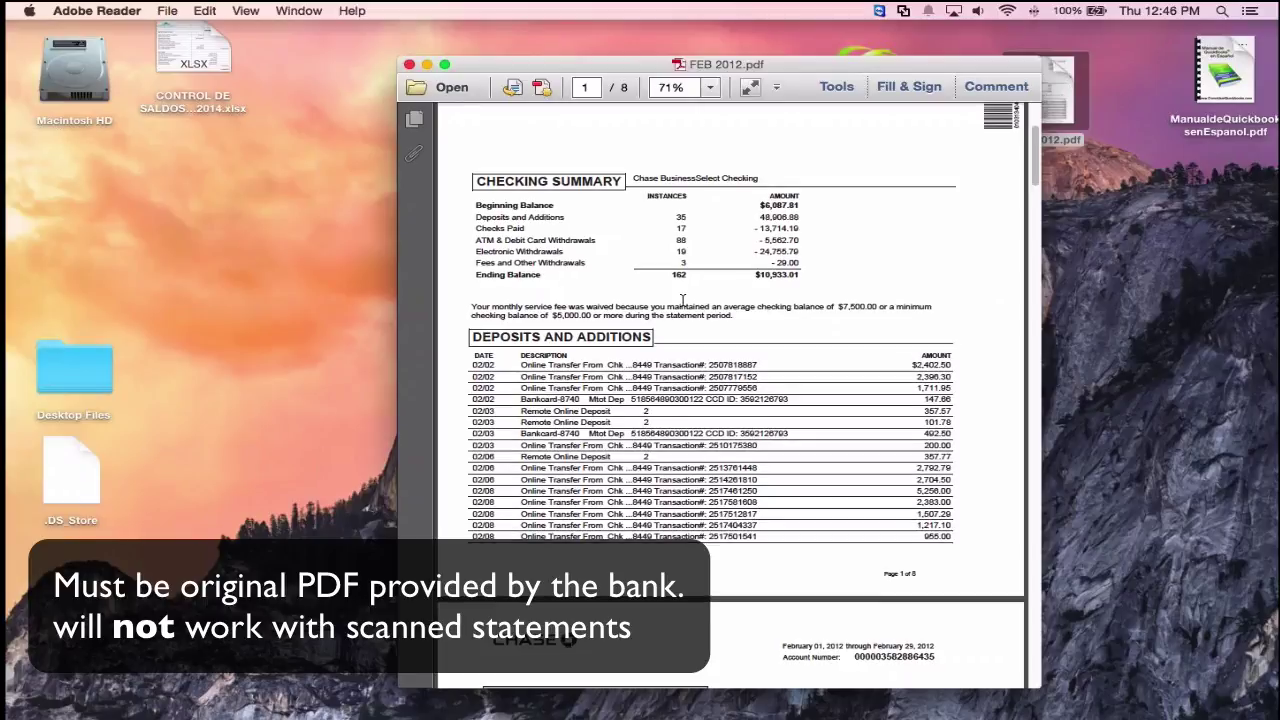
pyautogui.scroll(-1, 683, 299)
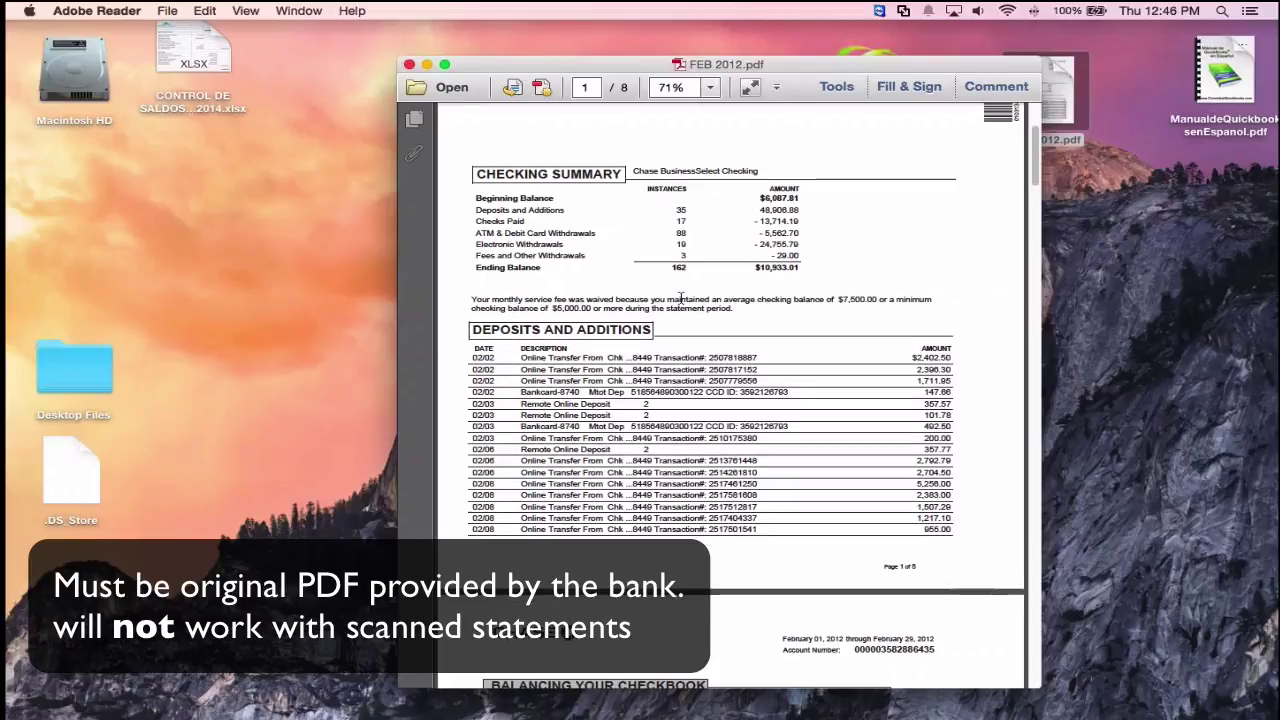
pyautogui.scroll(-3, 681, 298)
pyautogui.moveTo(634, 324); pyautogui.dragTo(838, 324)
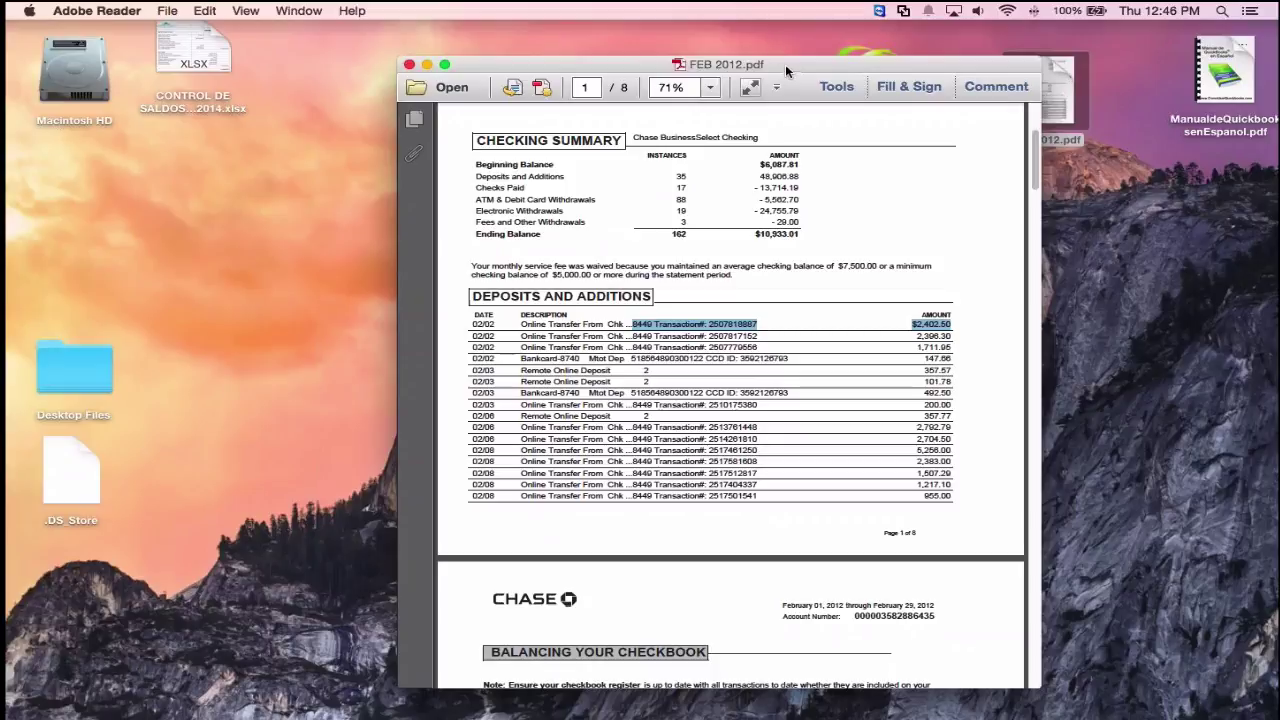
# Step: Move the bank statement window aside, launch 2qbo Convert Pro and place its window beside the statement
pyautogui.moveTo(785, 64); pyautogui.dragTo(568, 35)
pyautogui.doubleClick(852, 82)
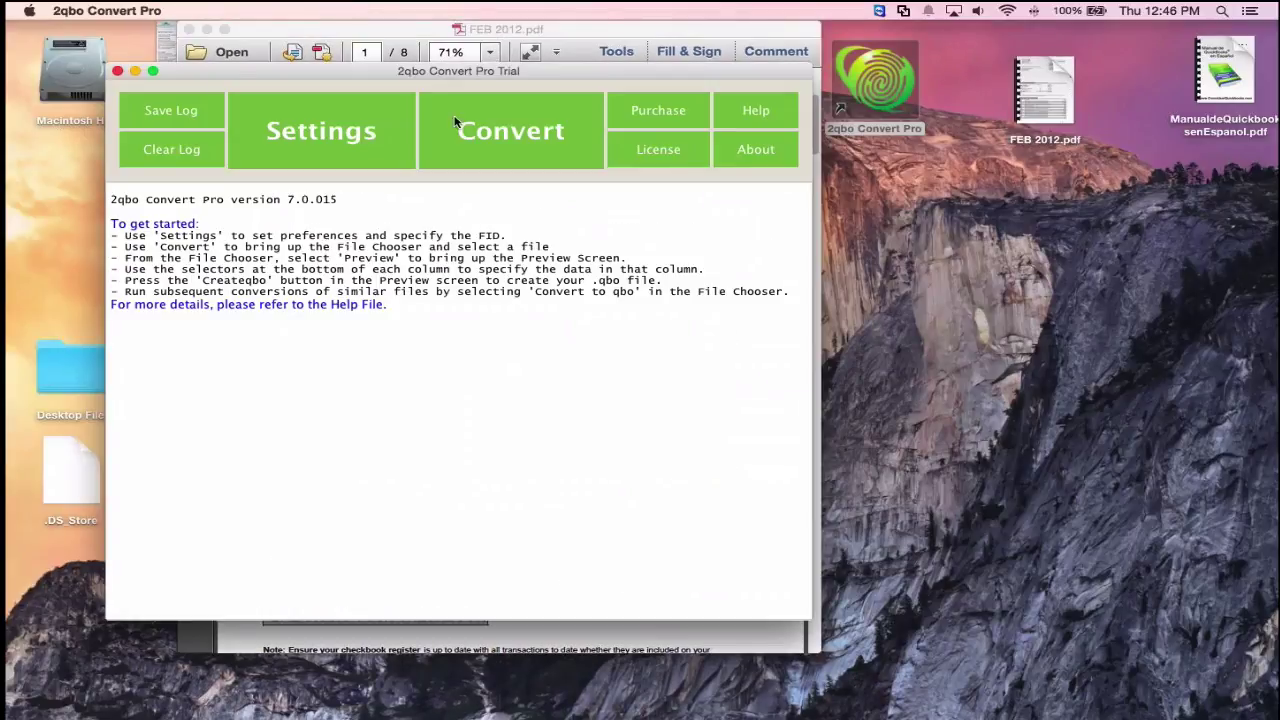
pyautogui.moveTo(343, 72); pyautogui.dragTo(619, 134)
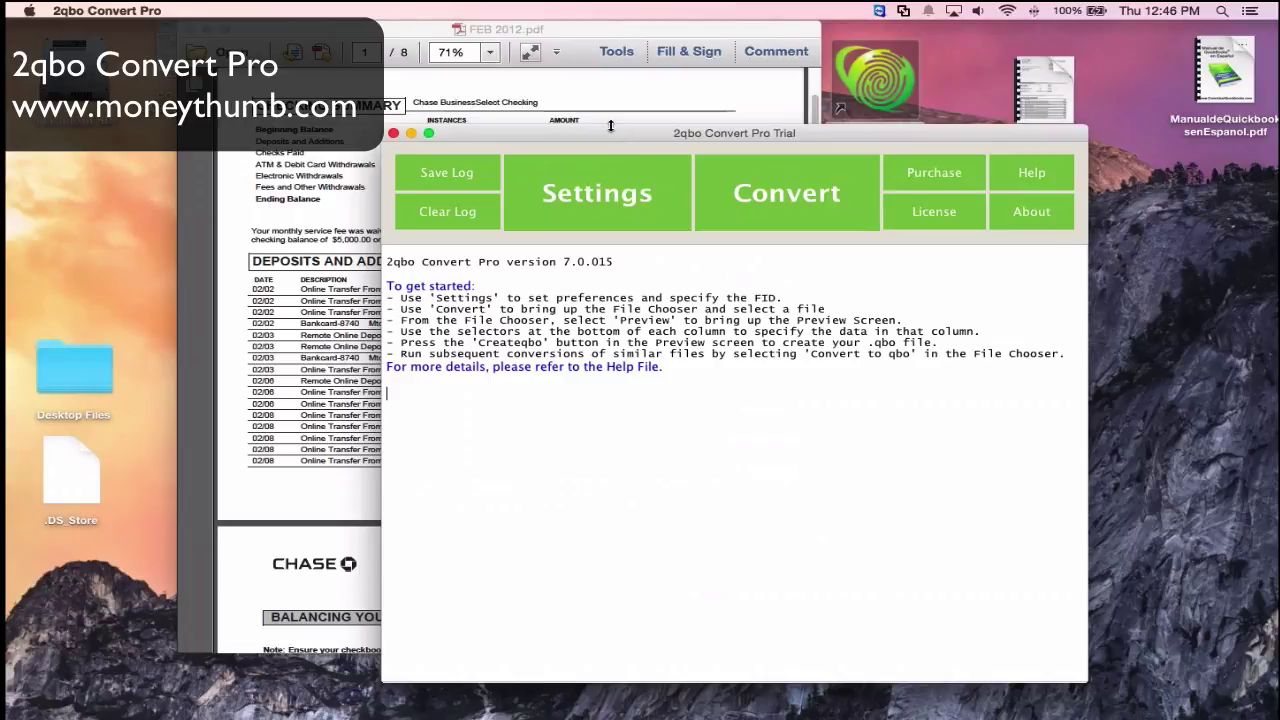
pyautogui.click(110, 12)
# Step: Load FEB 2012.pdf from the Desktop folder into the conversion preview and check the data type assigned to the Date column
pyautogui.click(810, 193)
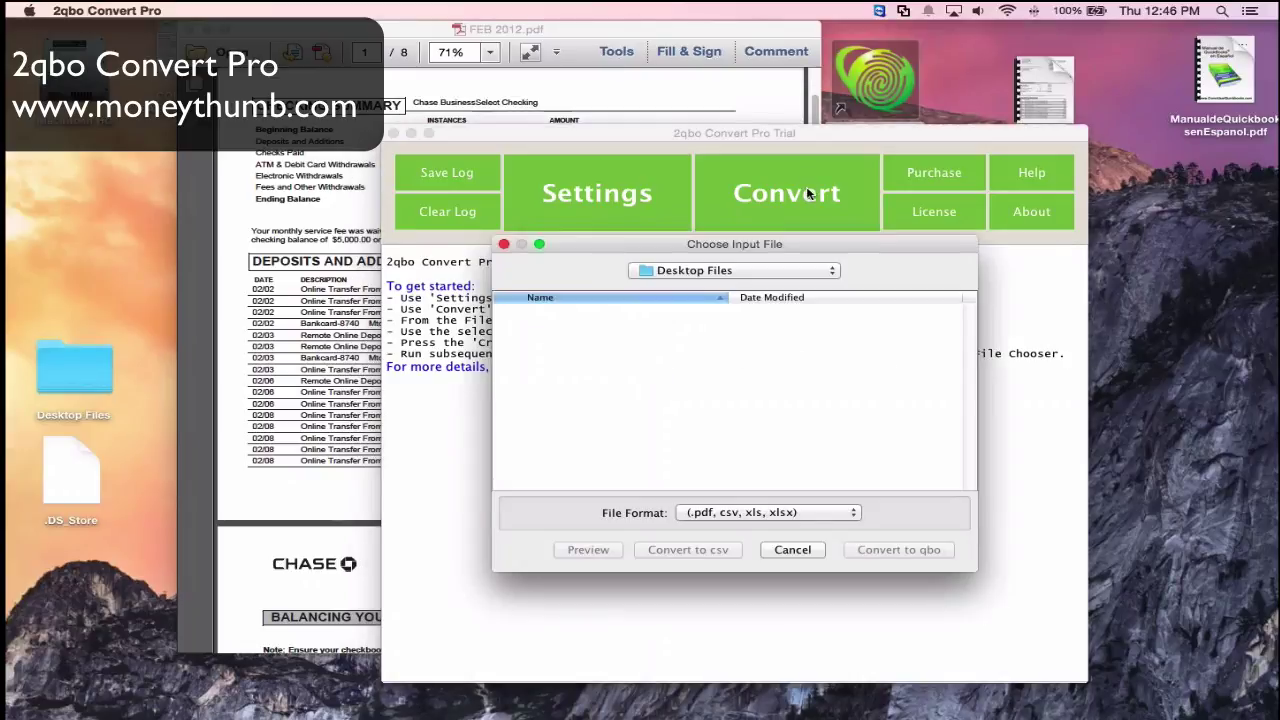
pyautogui.click(757, 264)
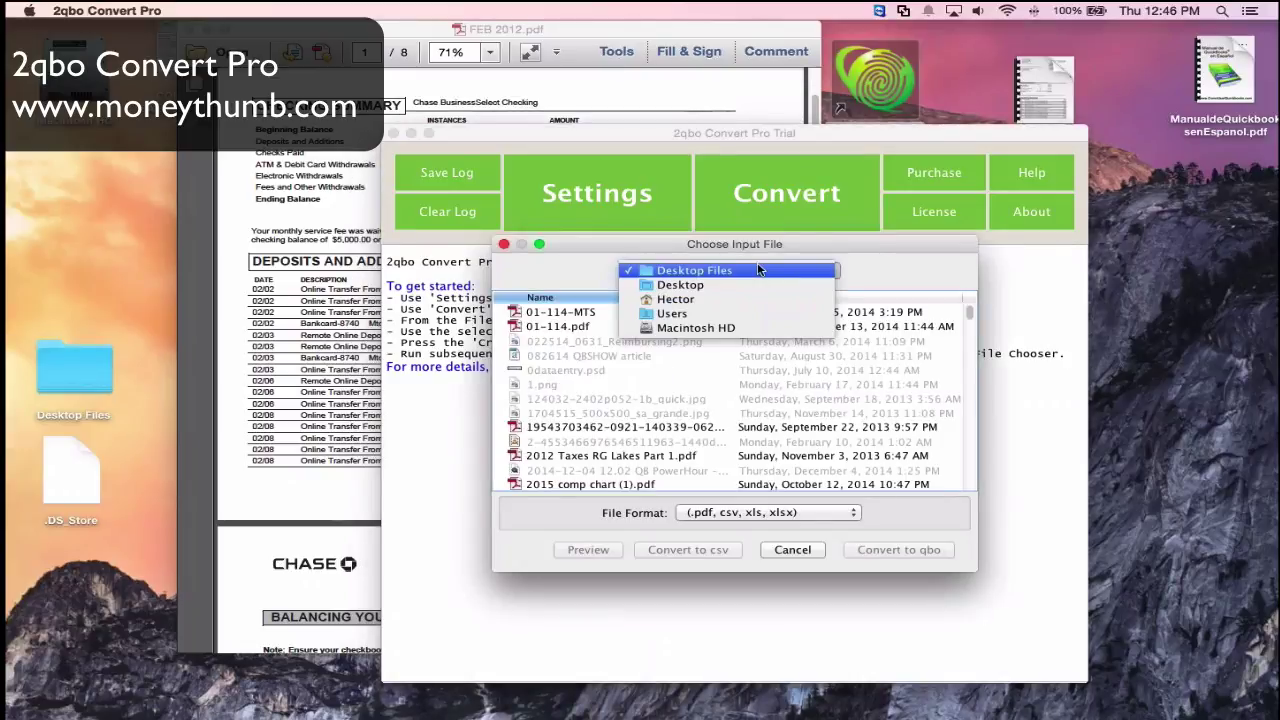
pyautogui.click(688, 285)
pyautogui.click(640, 356)
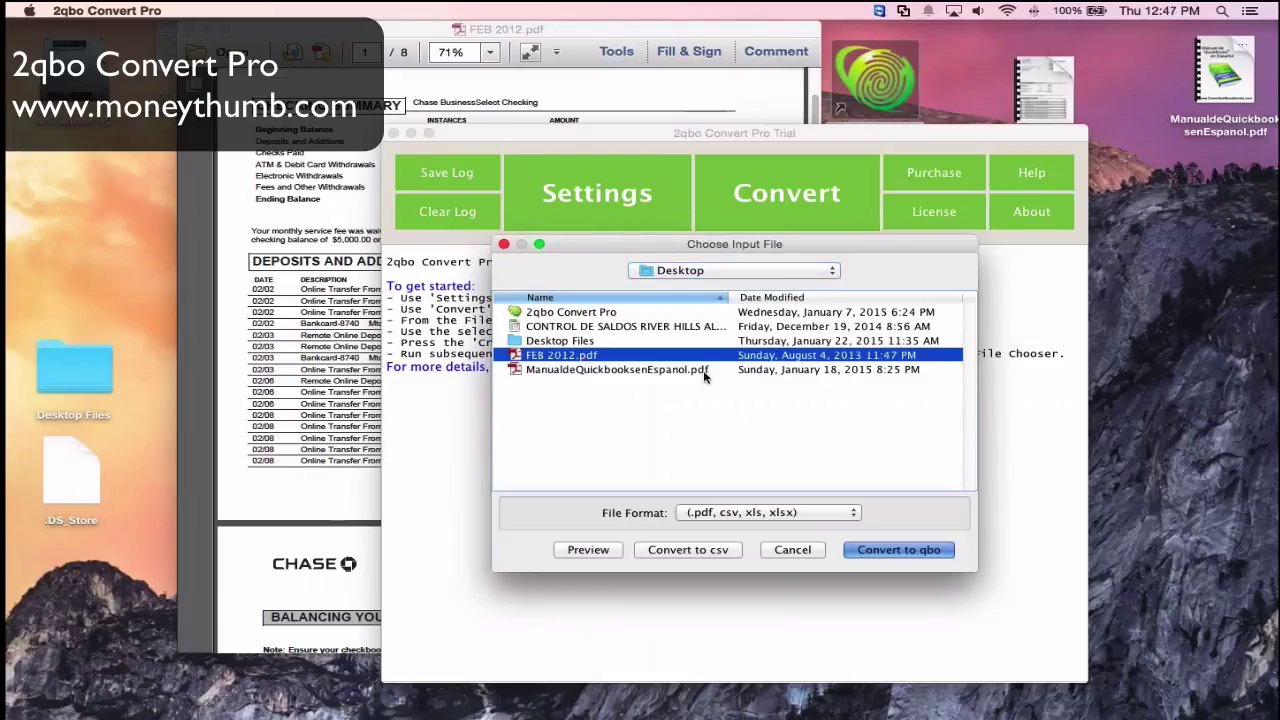
pyautogui.click(897, 552)
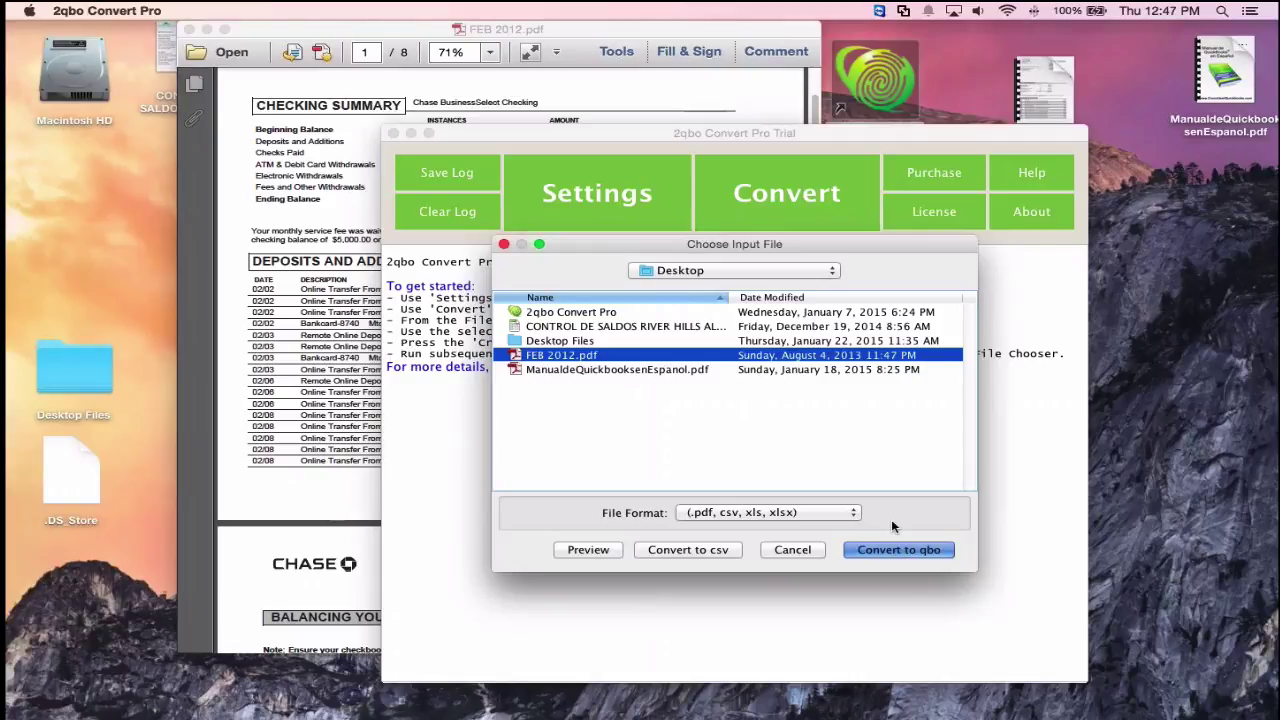
pyautogui.click(586, 552)
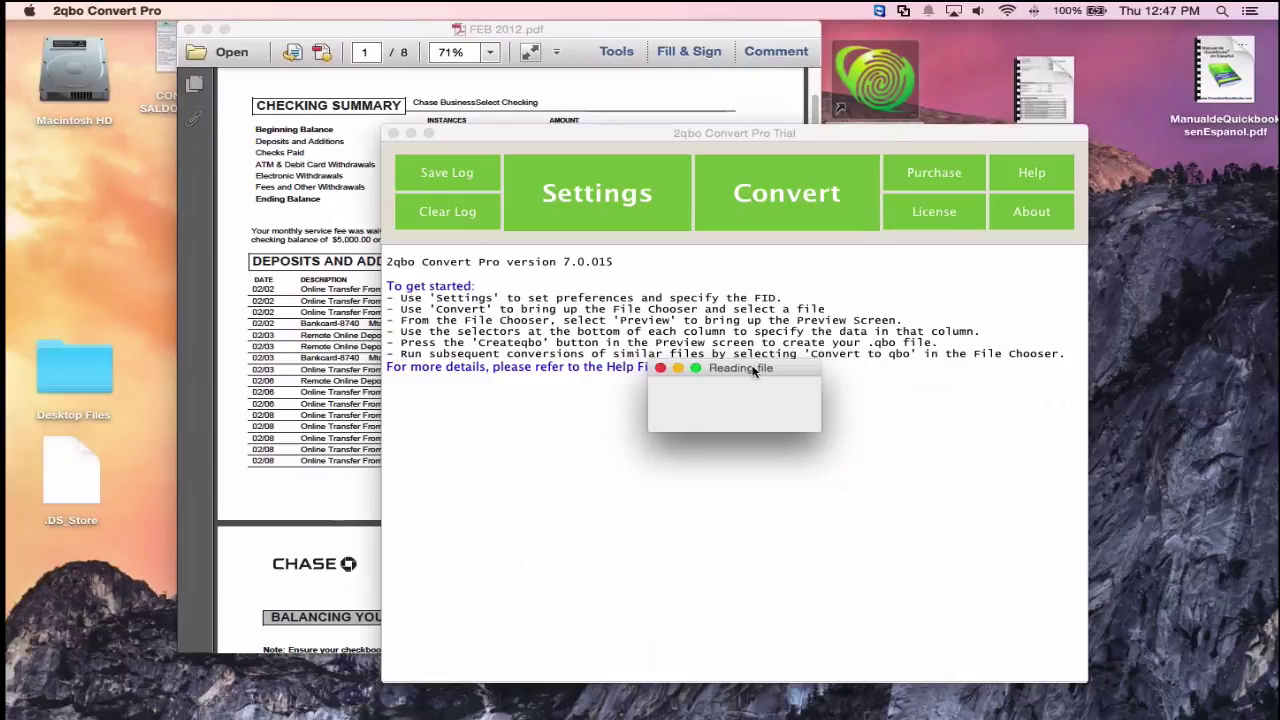
pyautogui.moveTo(753, 368); pyautogui.dragTo(598, 261)
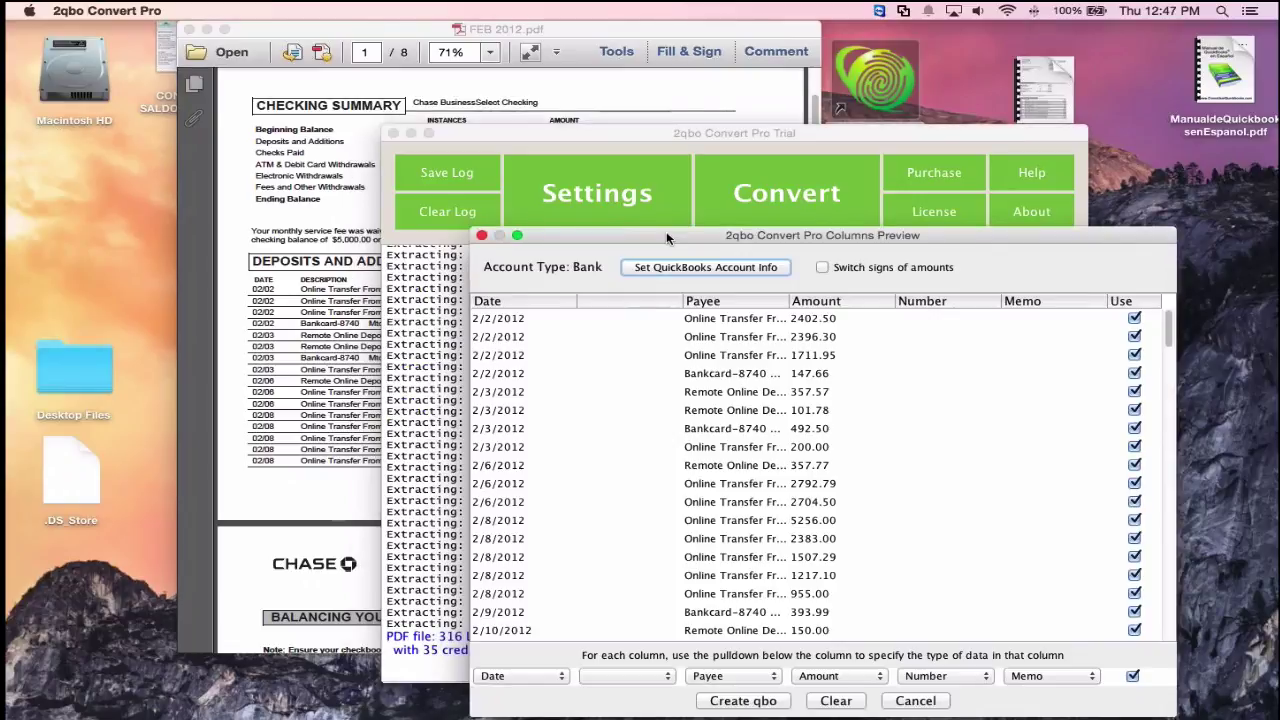
pyautogui.moveTo(668, 237); pyautogui.dragTo(359, 72)
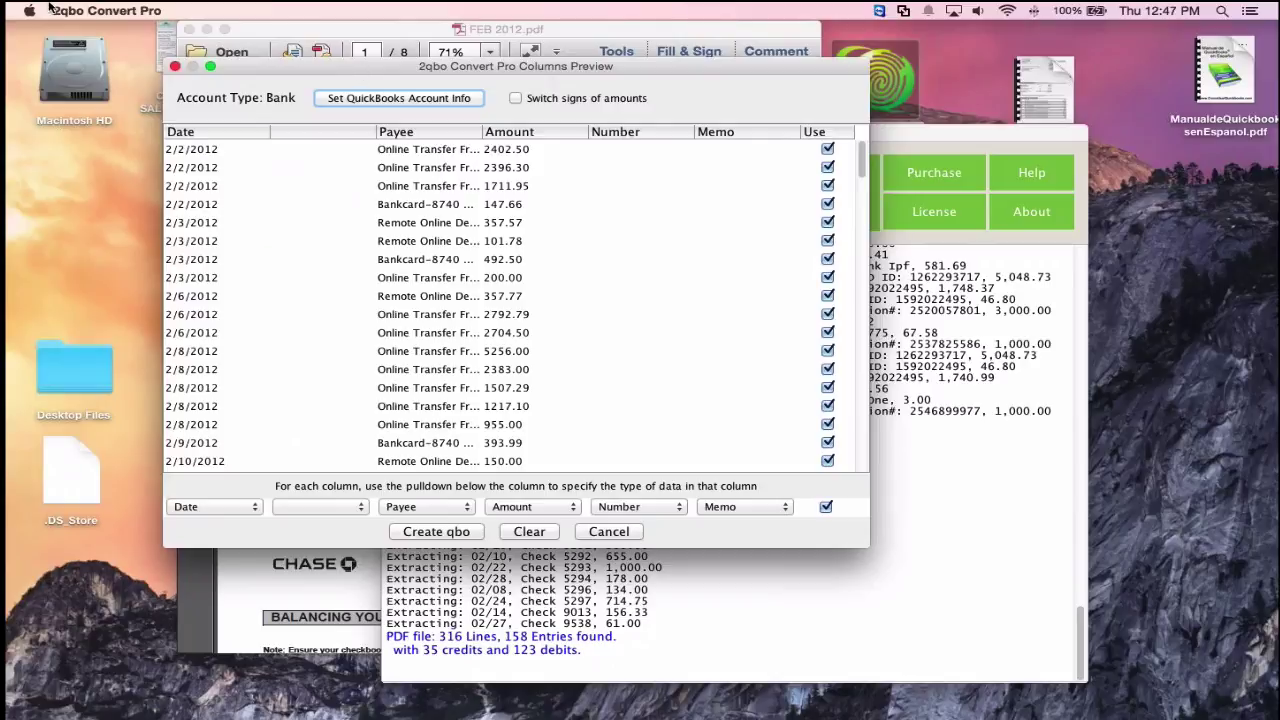
pyautogui.click(209, 512)
pyautogui.click(218, 510)
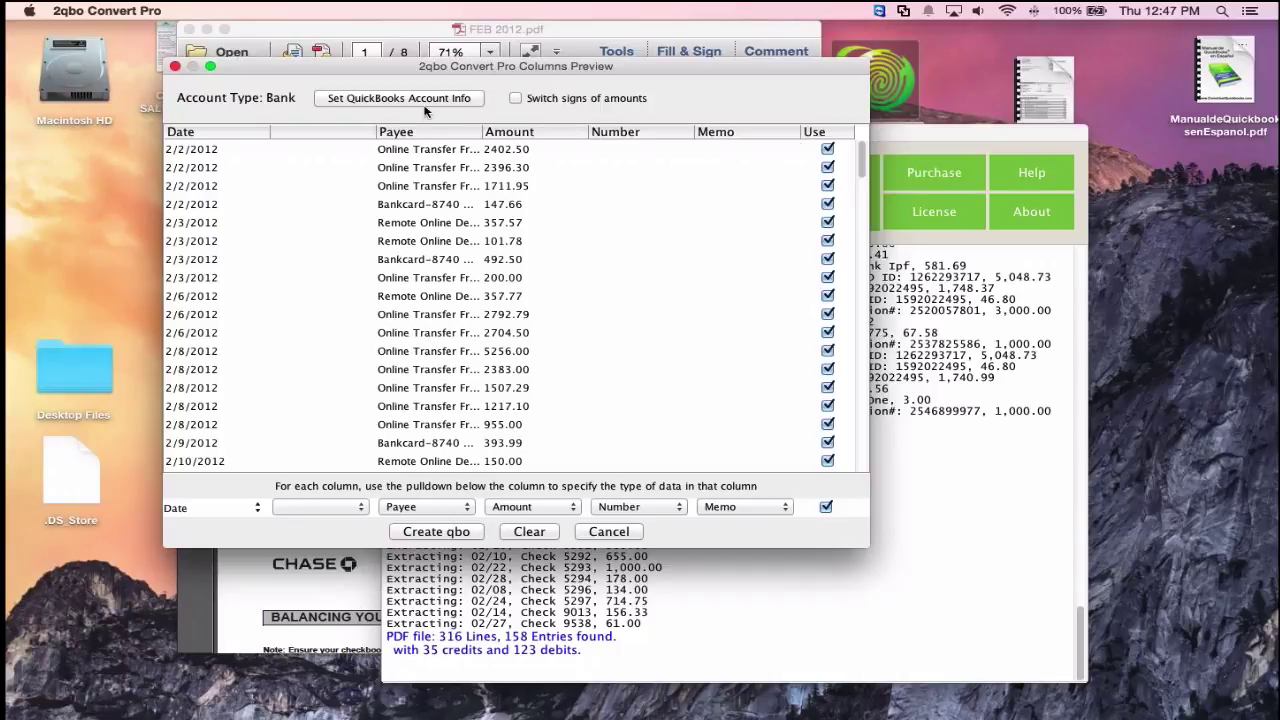
# Step: Review the QuickBooks account info, including the account number and the bank institution lookup, and accept the existing settings
pyautogui.click(394, 103)
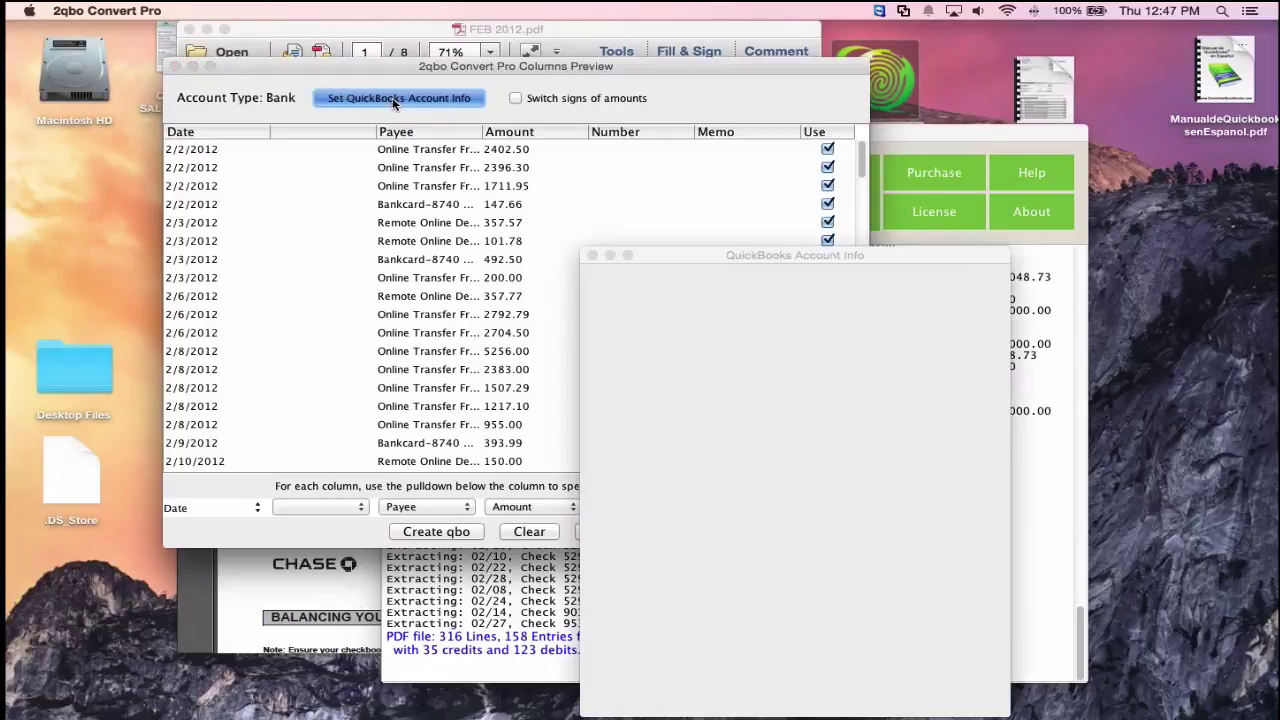
pyautogui.moveTo(717, 254); pyautogui.dragTo(616, 201)
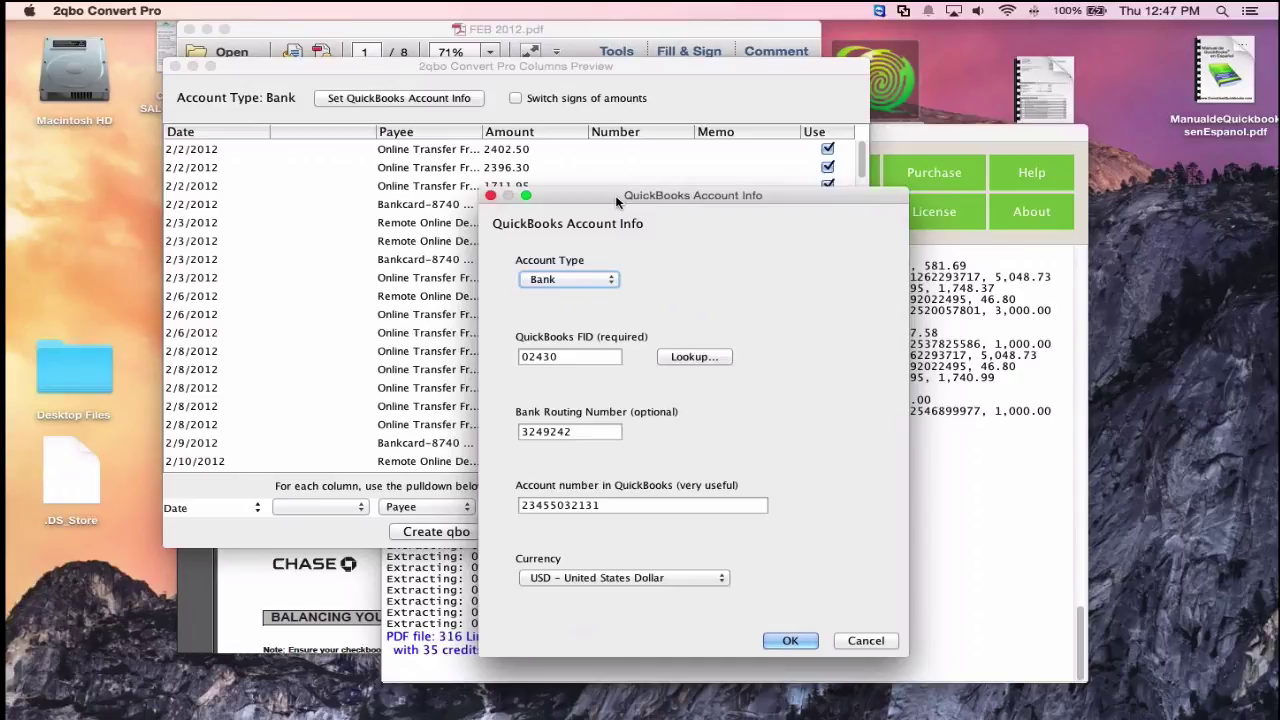
pyautogui.doubleClick(617, 505)
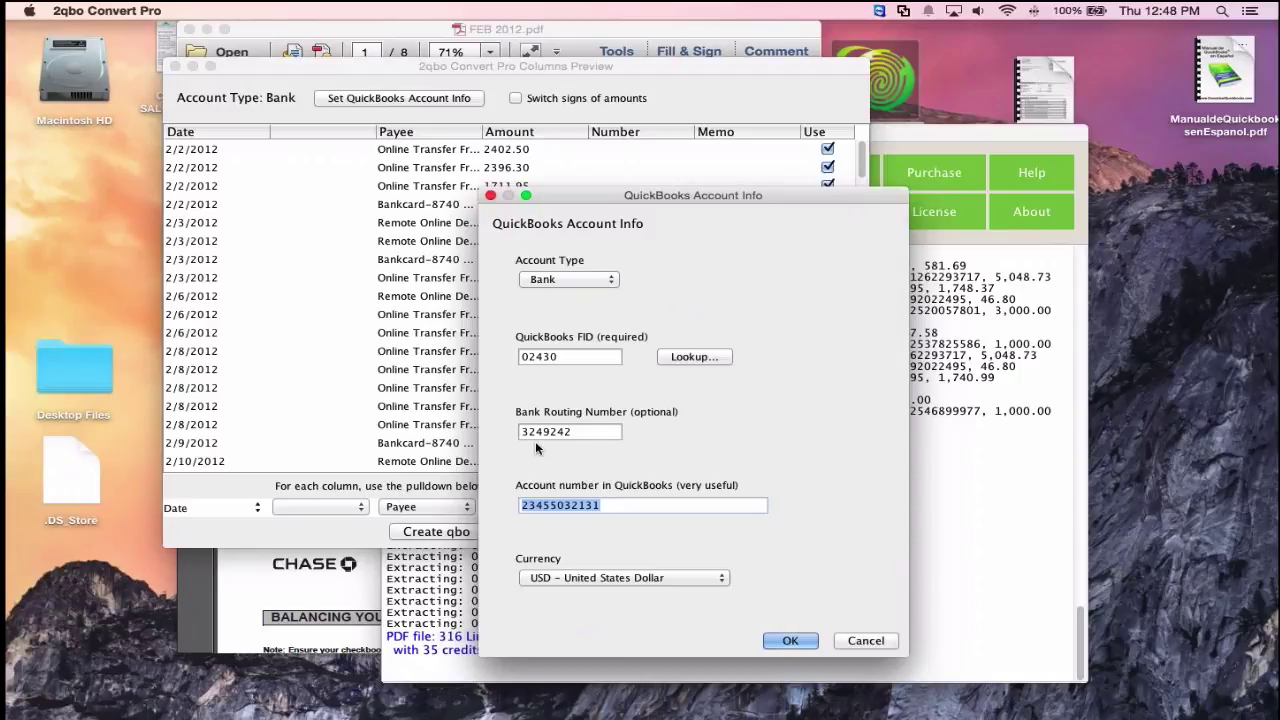
pyautogui.hotkey('shift', 'Tab')
pyautogui.press('Tab')
pyautogui.click(718, 357)
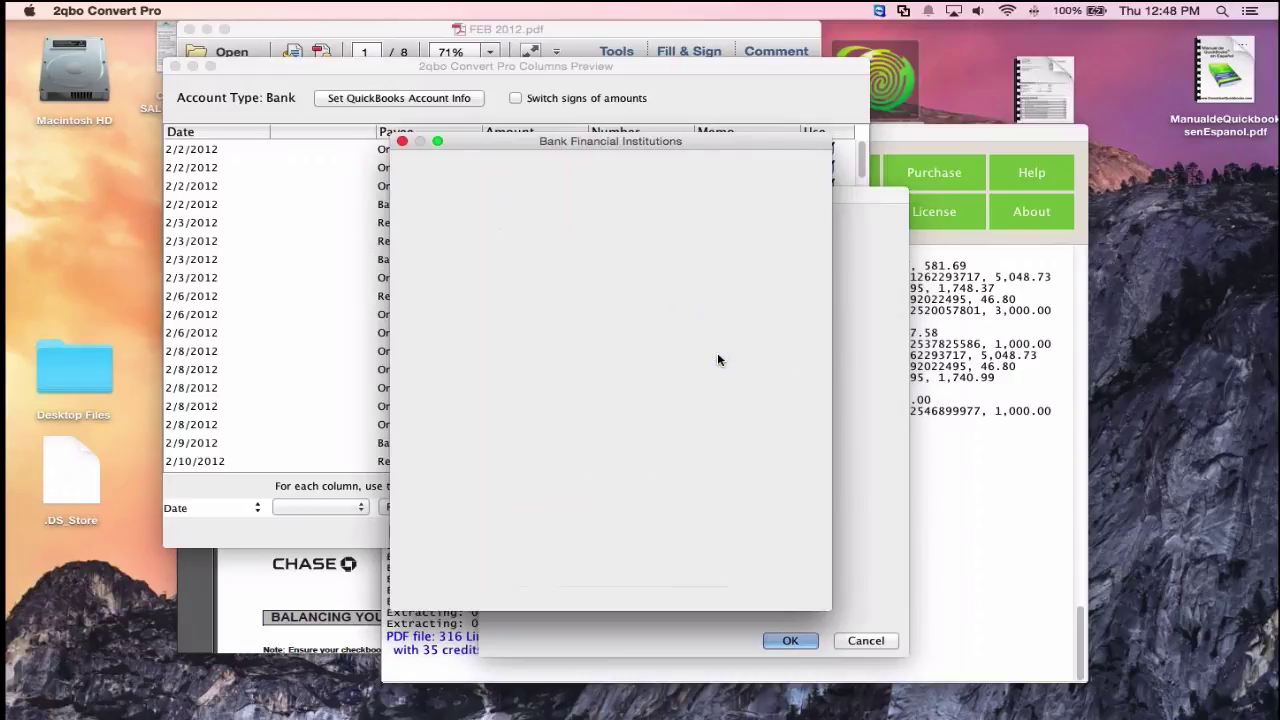
pyautogui.click(402, 142)
pyautogui.click(790, 641)
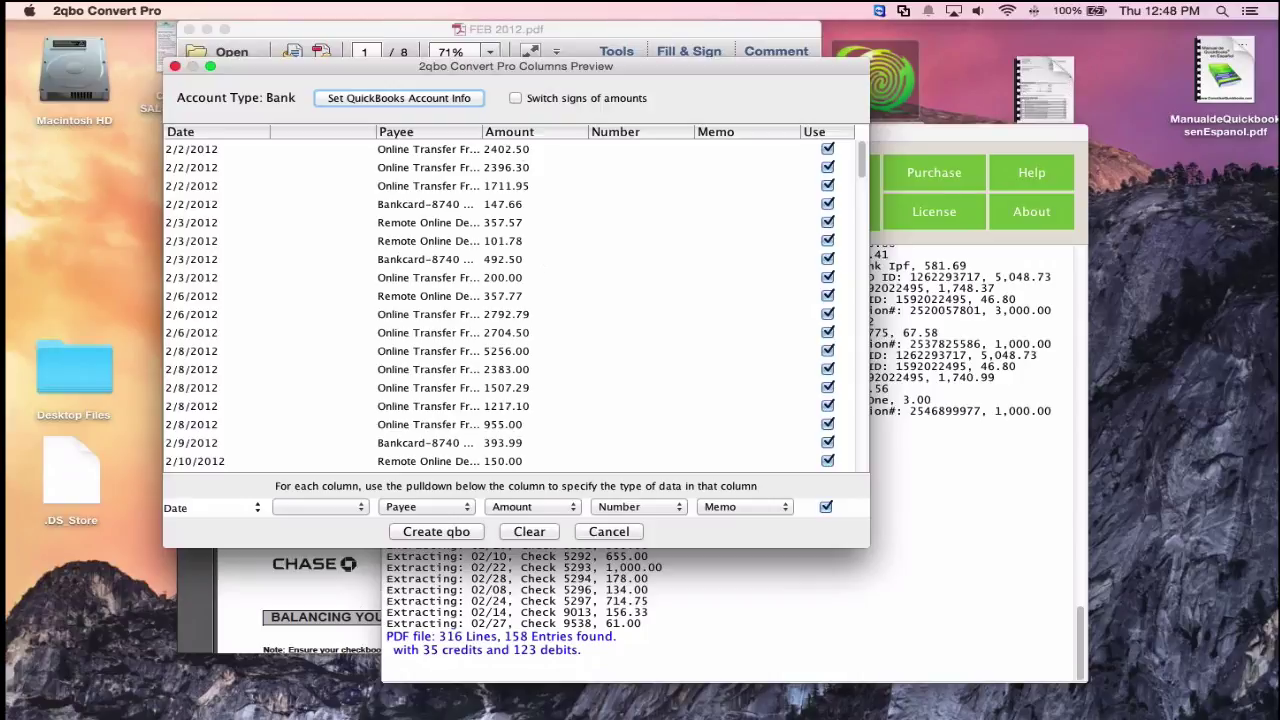
# Step: Try switching the signs of the transaction amounts and restore the original signs
pyautogui.click(515, 98)
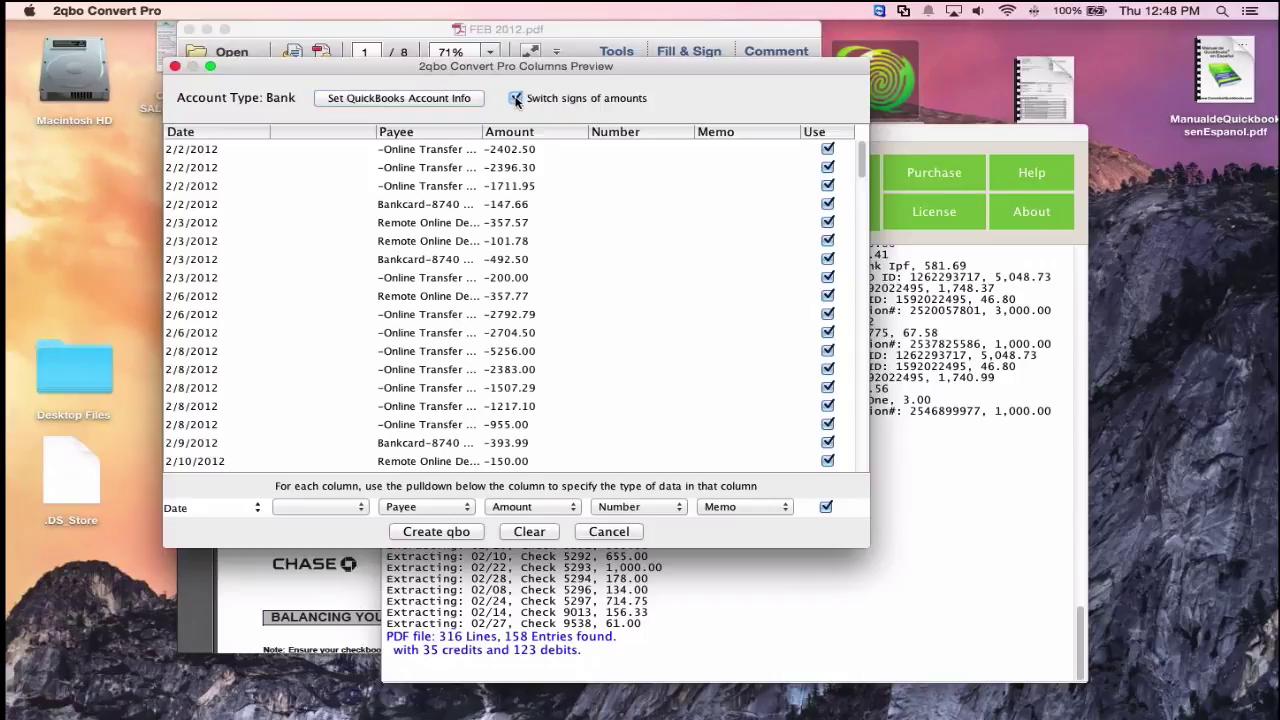
pyautogui.click(515, 98)
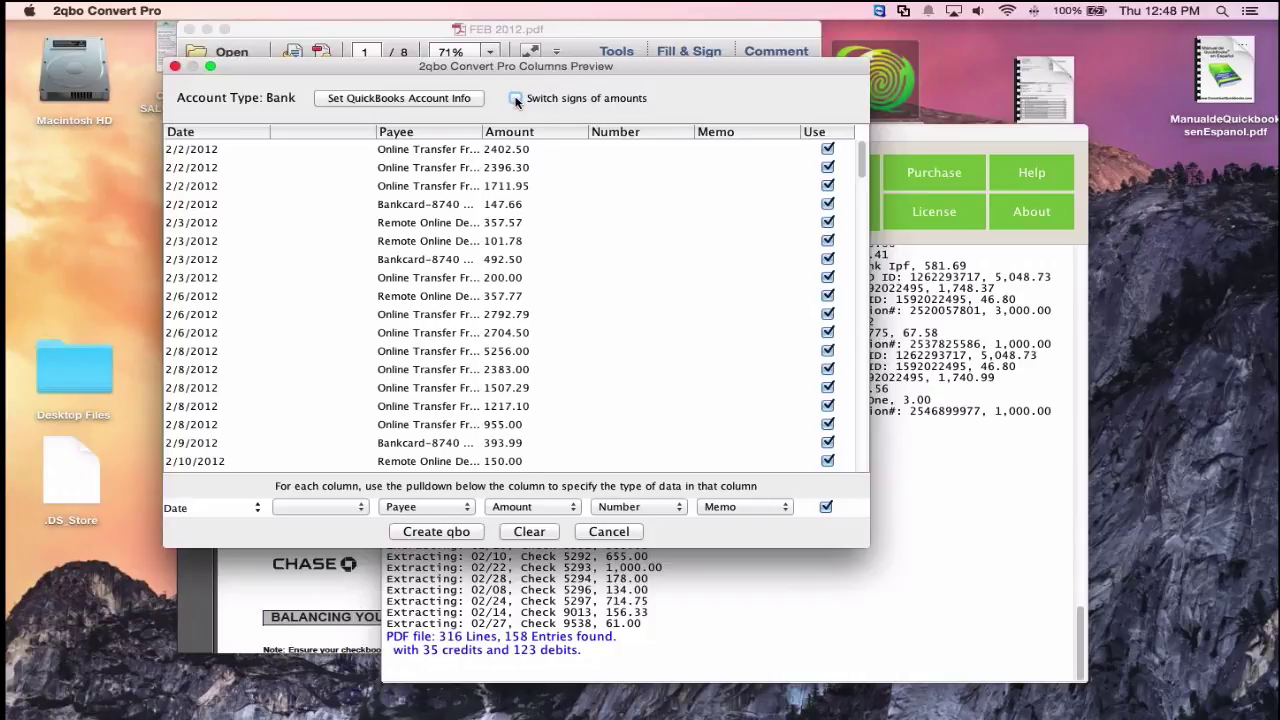
pyautogui.click(515, 98)
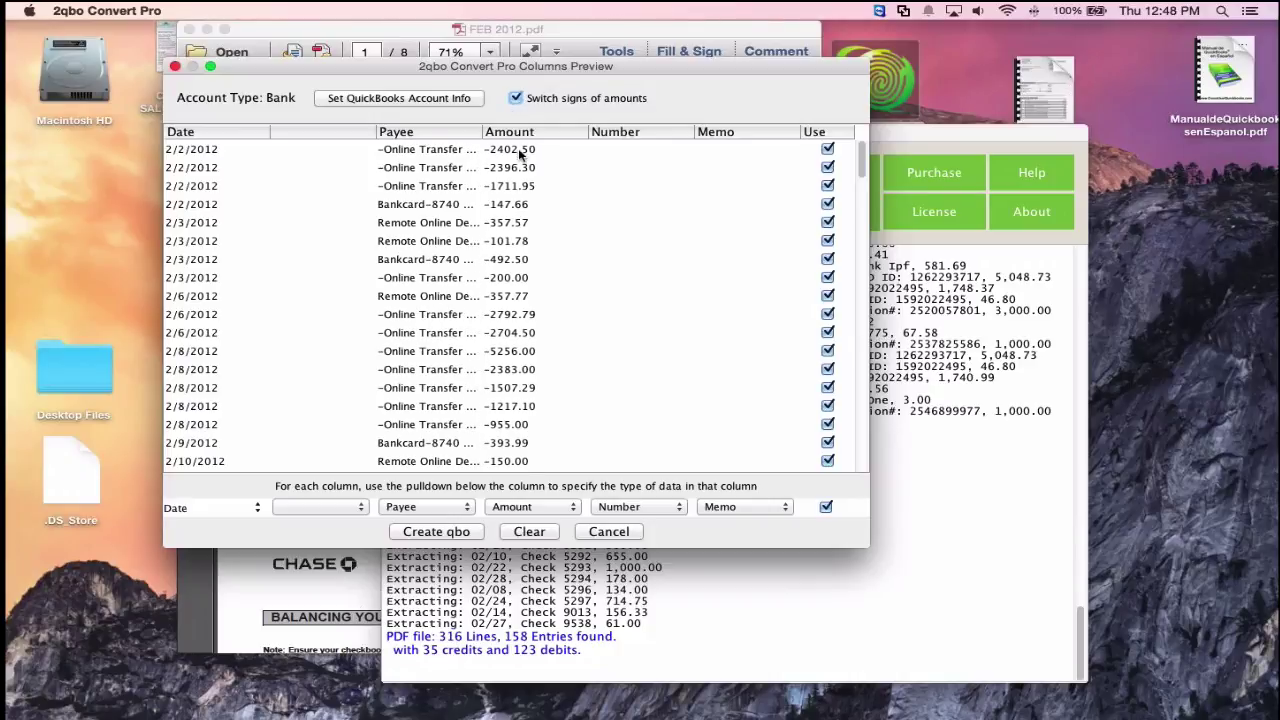
pyautogui.click(515, 98)
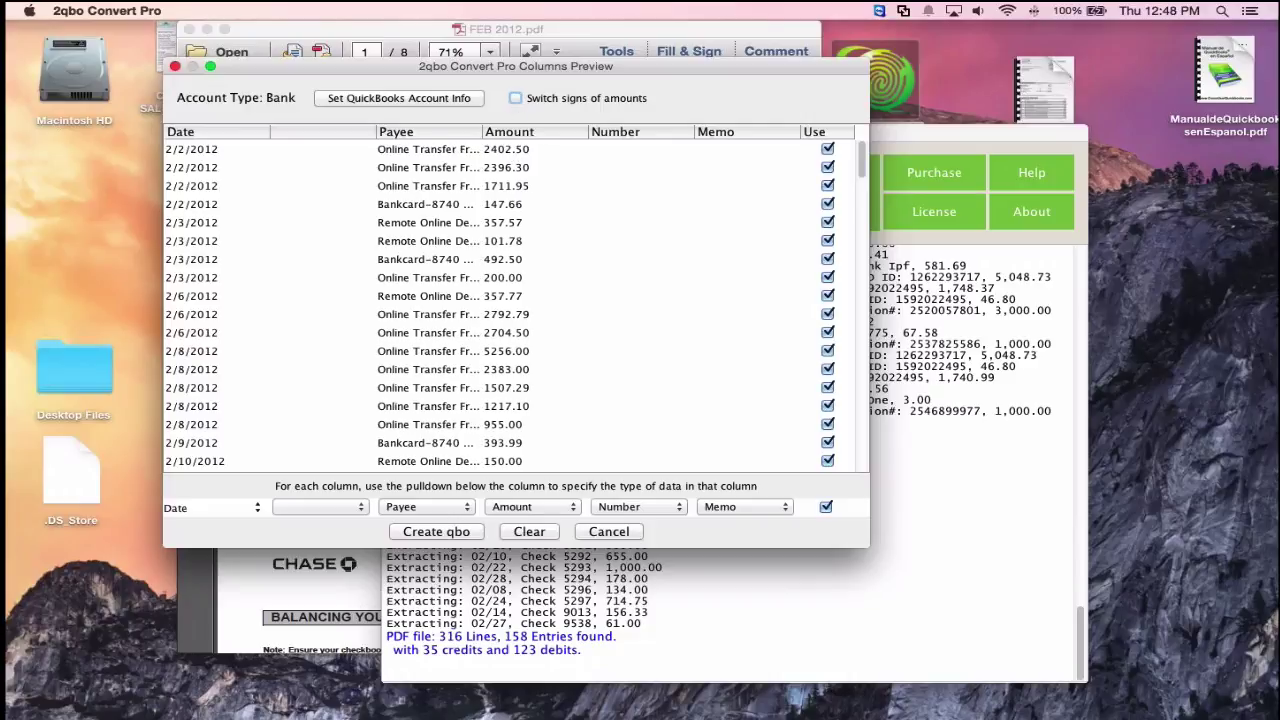
# Step: Look through the previewed transactions and widen the Payee column to read the full descriptions
pyautogui.scroll(-10, 560, 257)
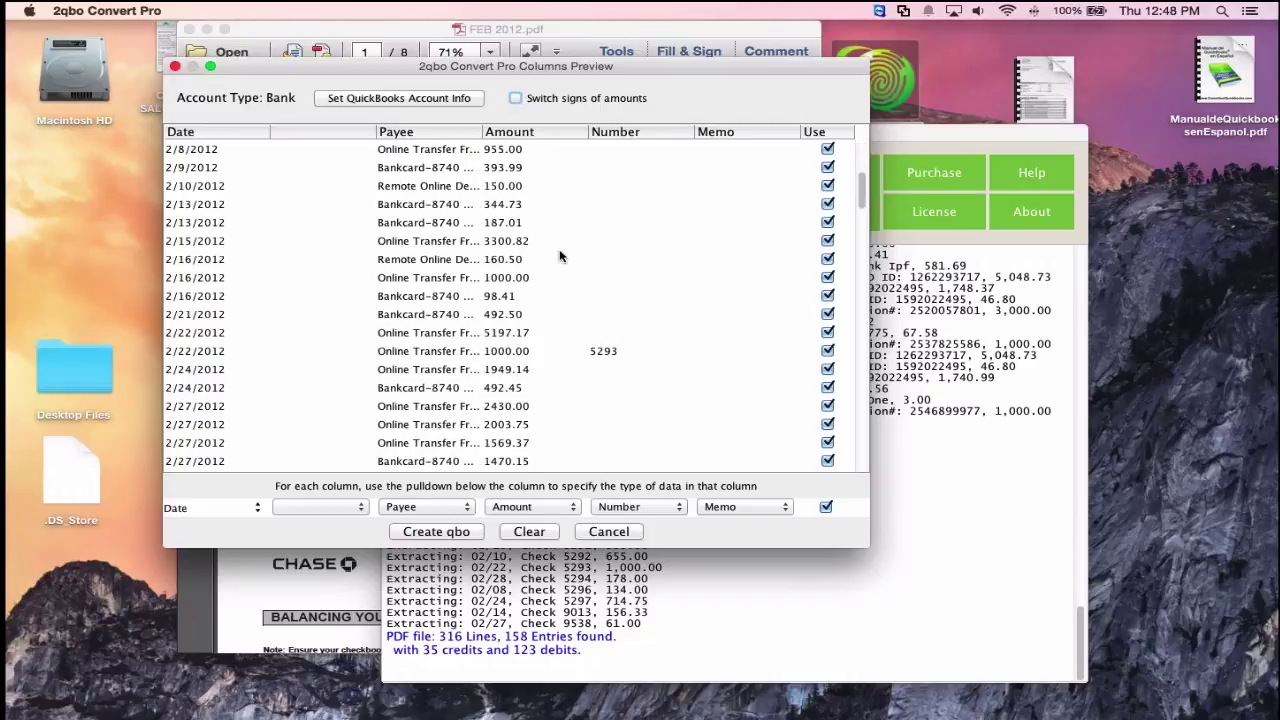
pyautogui.scroll(-3, 562, 254)
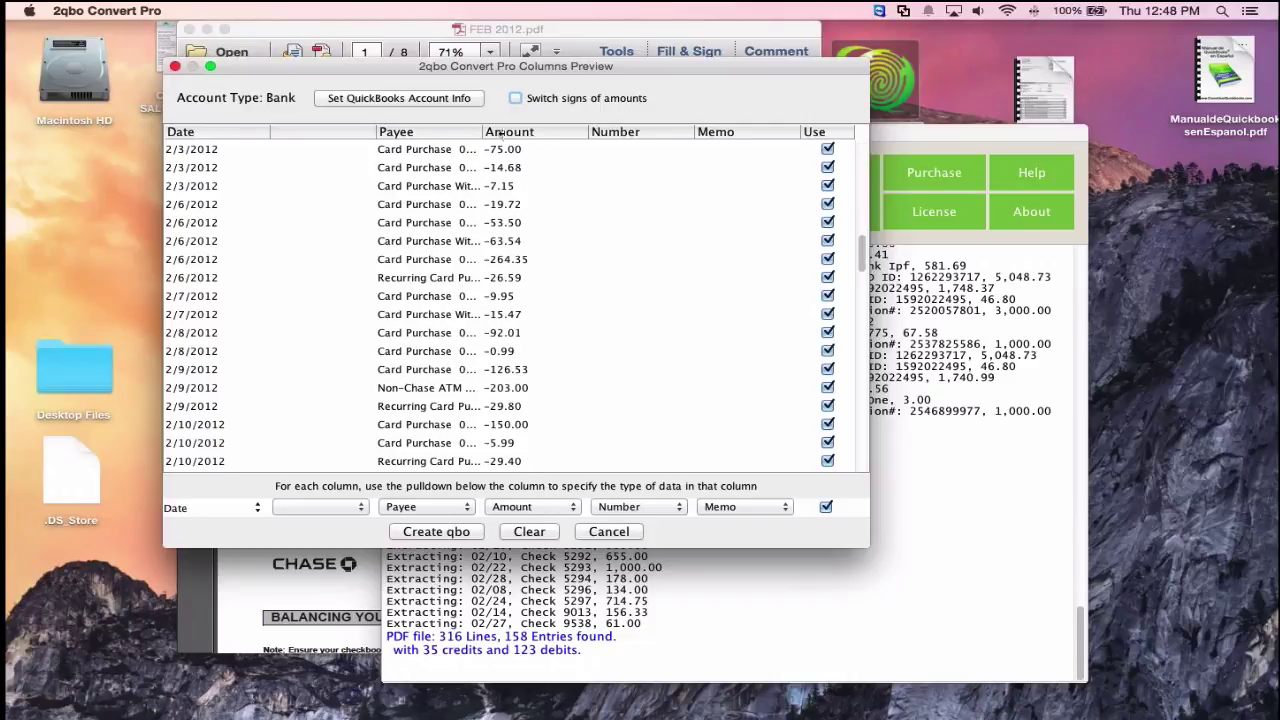
pyautogui.moveTo(611, 131); pyautogui.dragTo(700, 132)
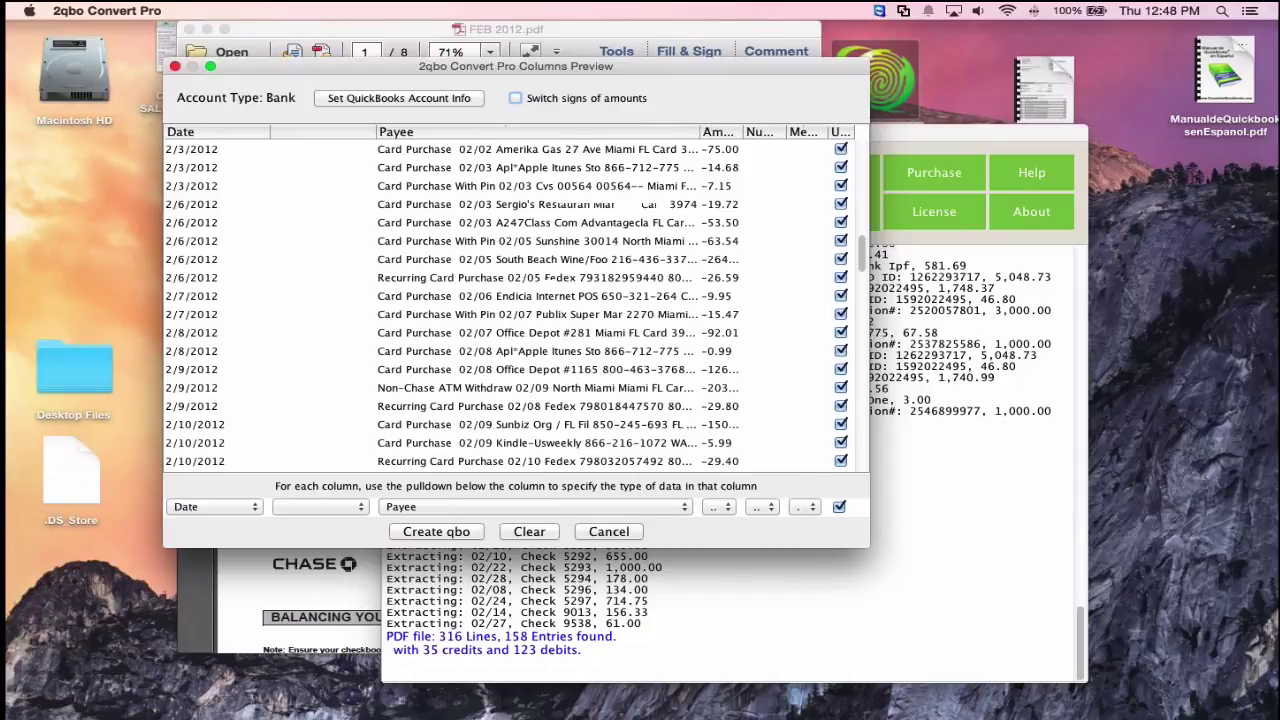
# Step: Create the .qbo file from the previewed transactions, dismiss the trial notice and minimize the converter window
pyautogui.click(437, 532)
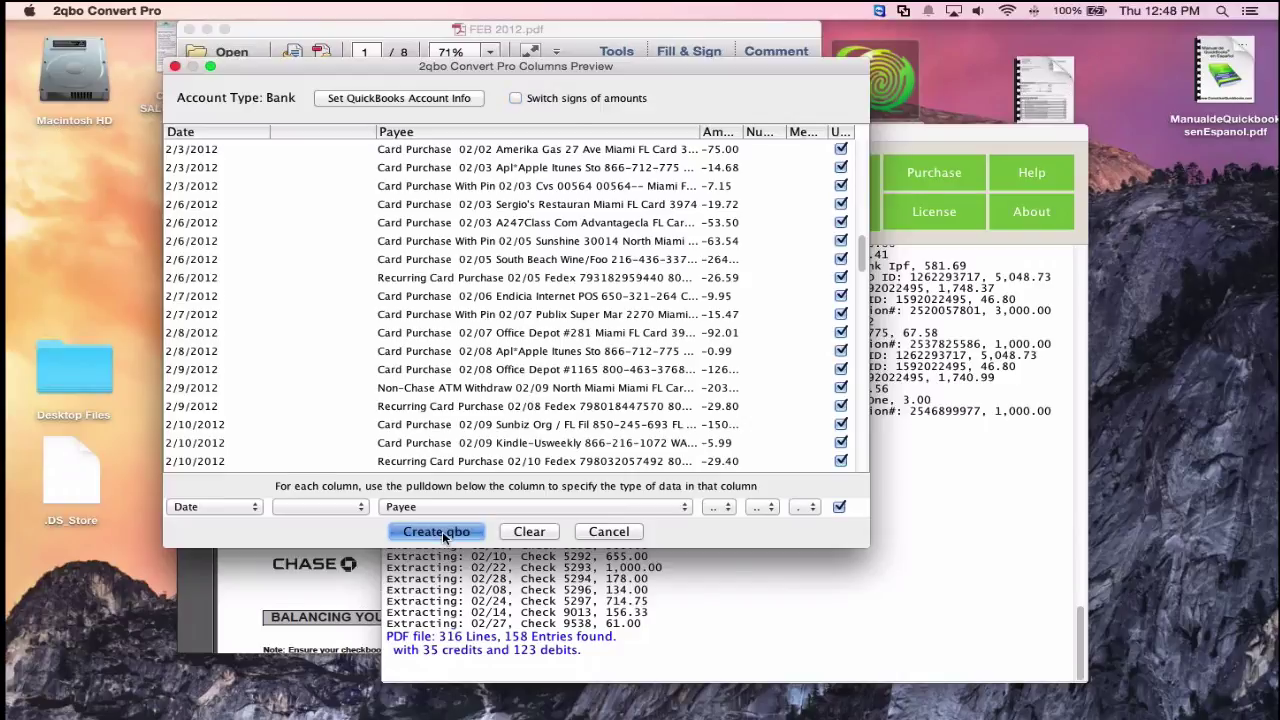
pyautogui.click(443, 535)
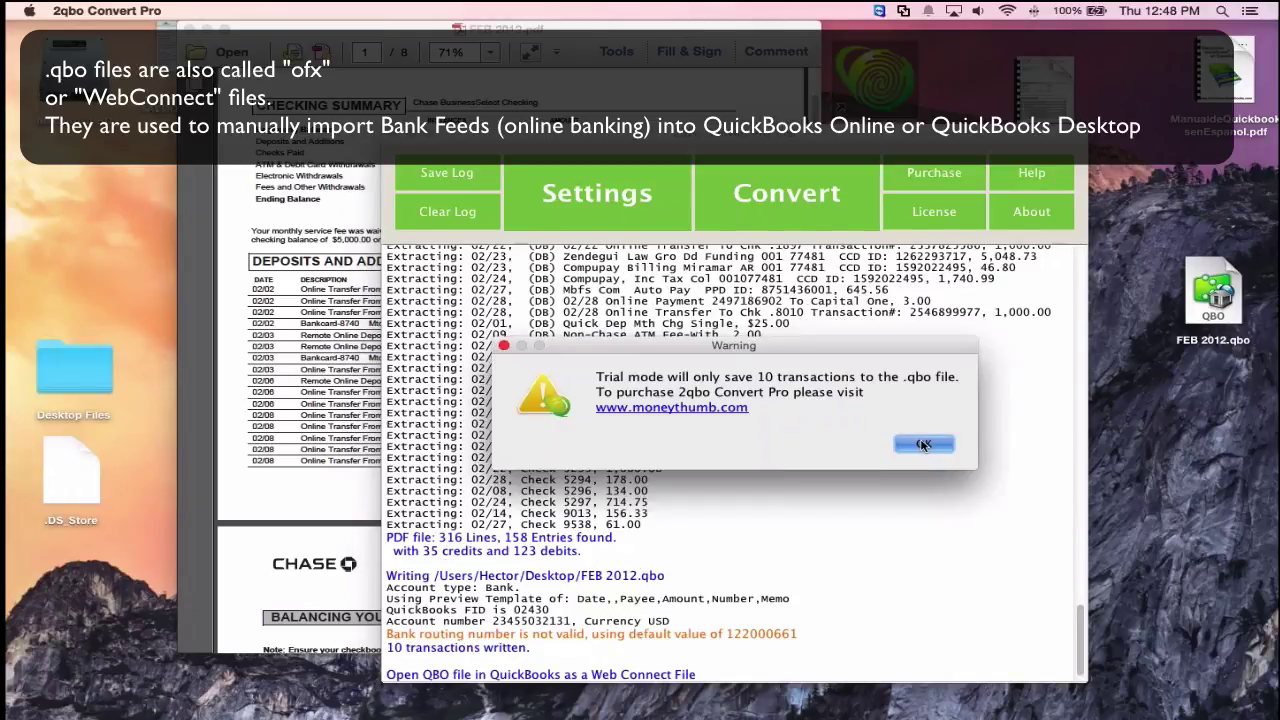
pyautogui.click(923, 444)
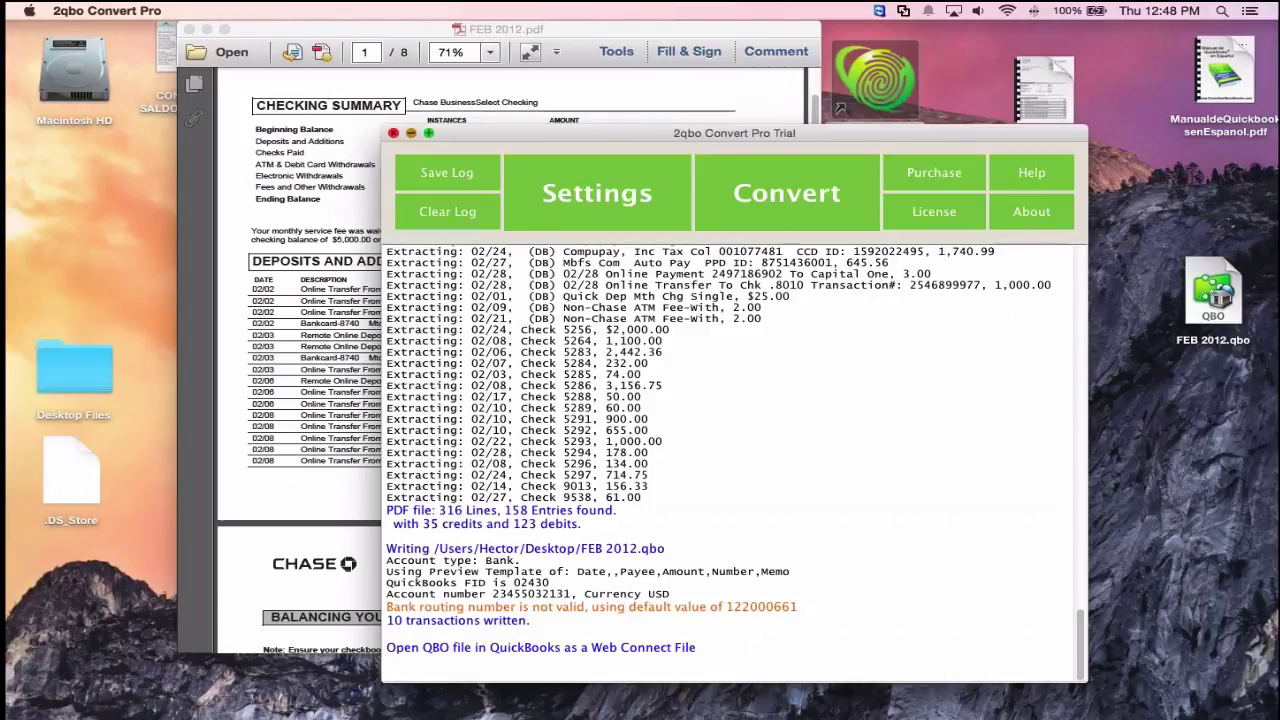
pyautogui.press('super+m')
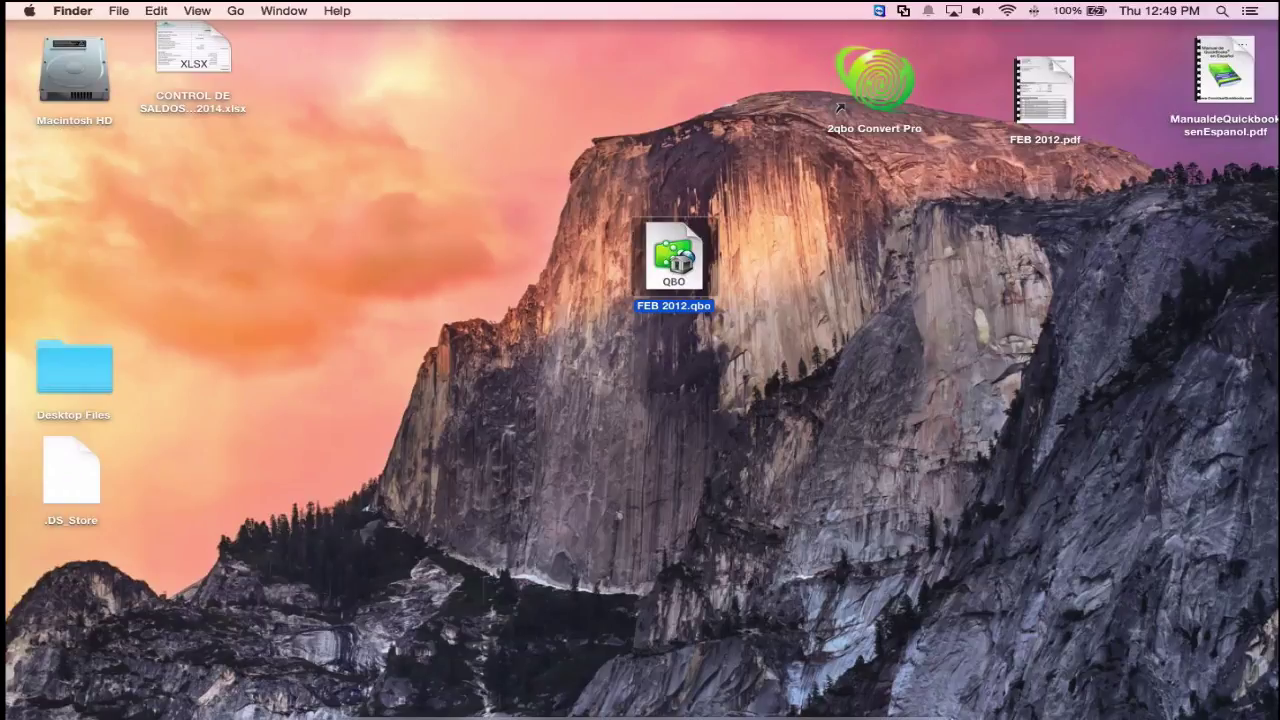
# Step: Bring up the Windows 8 x64 virtual machine and copy FEB 2012.qbo from the Mac desktop onto its desktop
pyautogui.moveTo(866, 715)
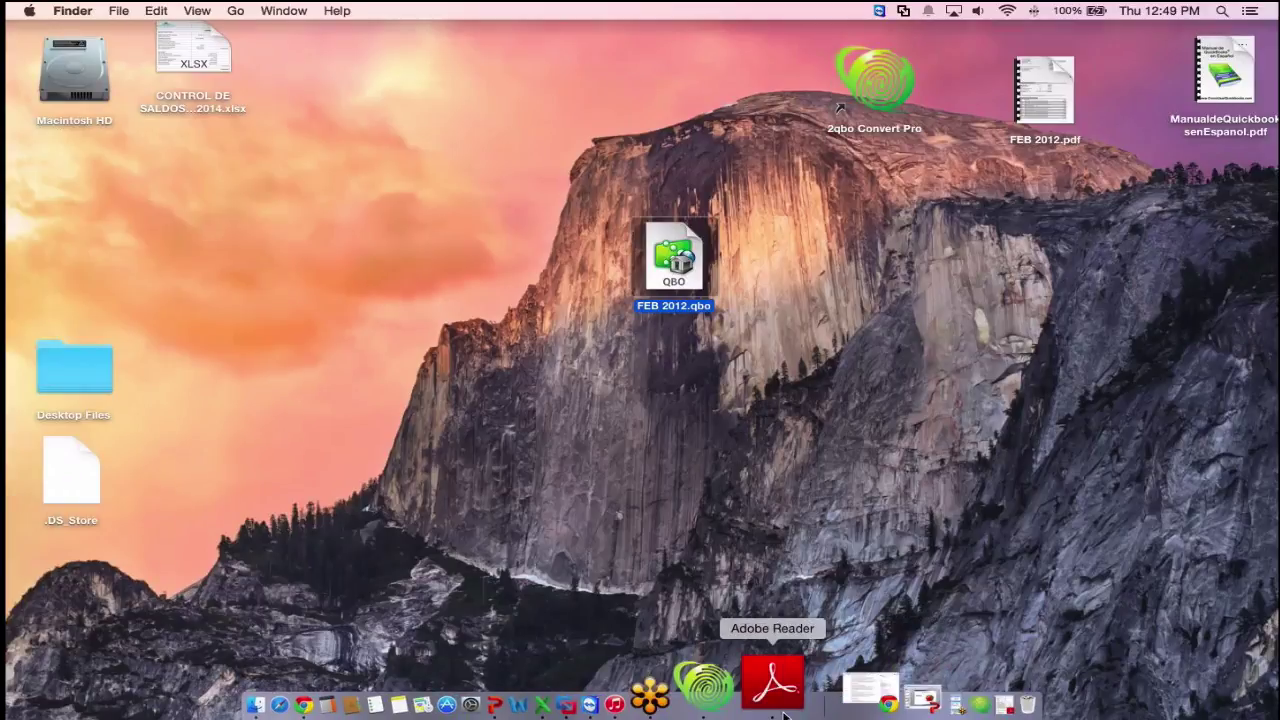
pyautogui.click(660, 705)
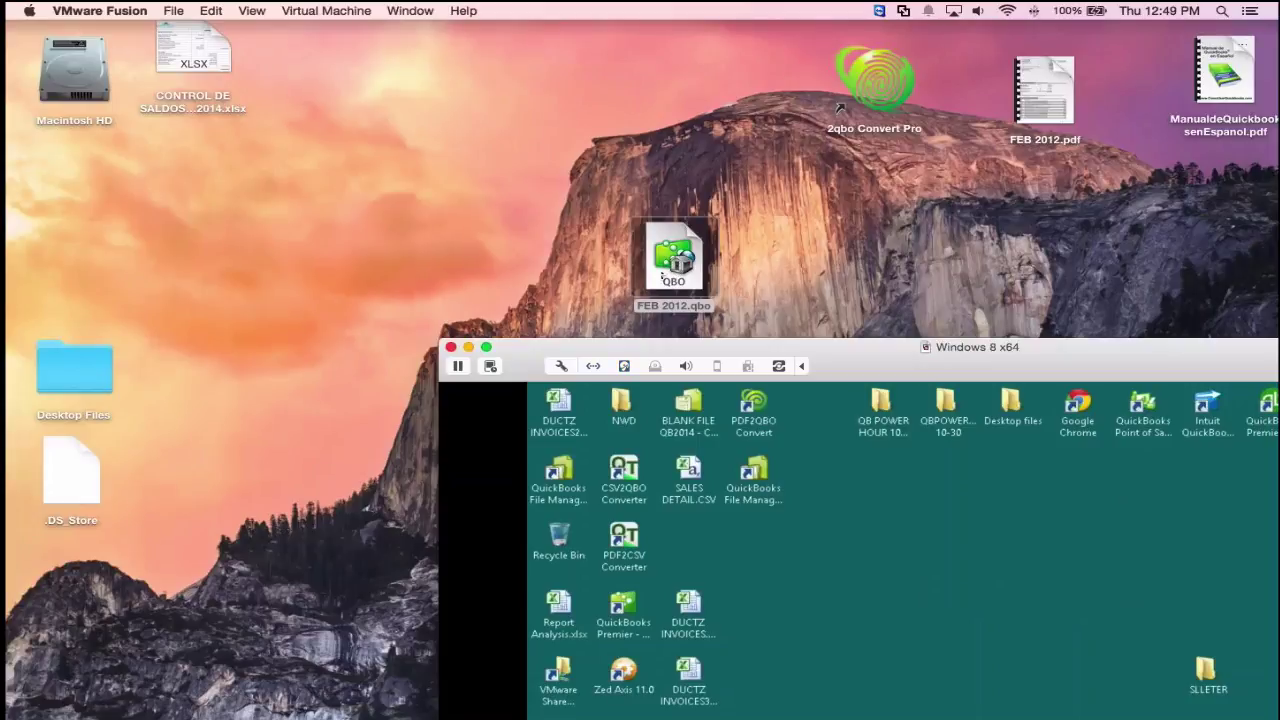
pyautogui.moveTo(663, 244); pyautogui.dragTo(985, 605)
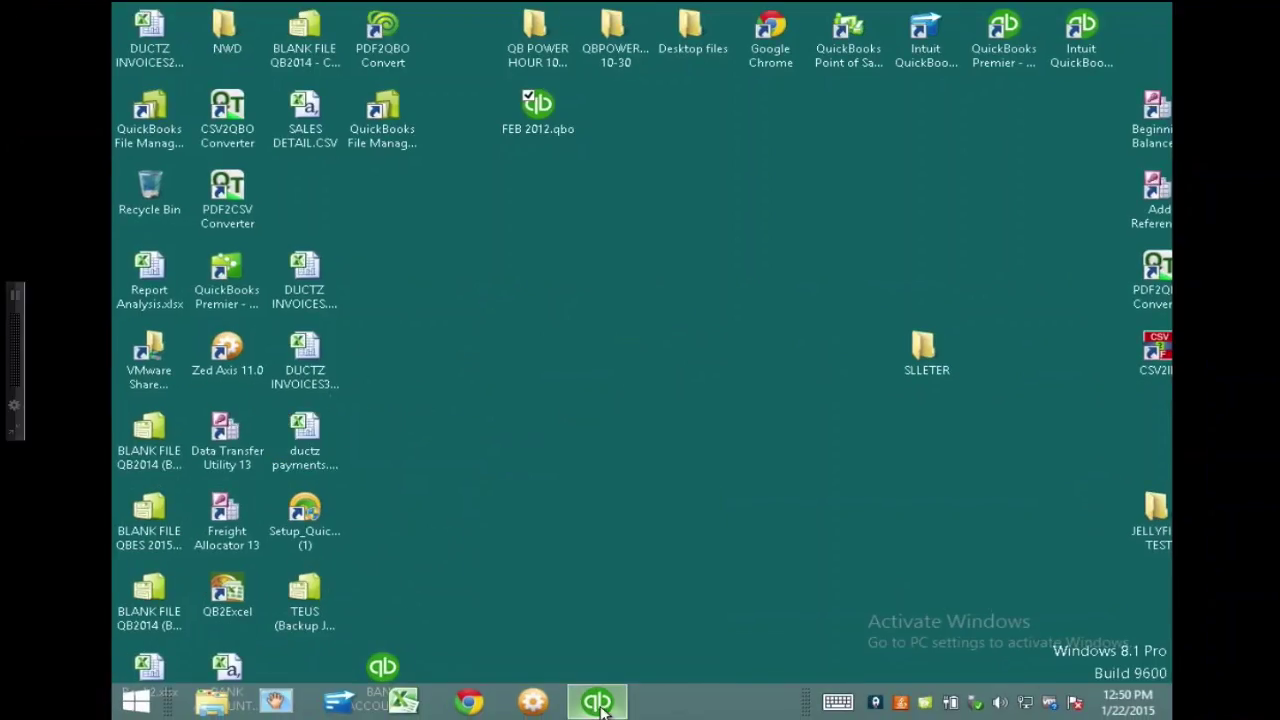
# Step: Switch to QuickBooks Enterprise and import FEB 2012.qbo from the desktop as a Web Connect file
pyautogui.click(597, 702)
pyautogui.click(148, 38)
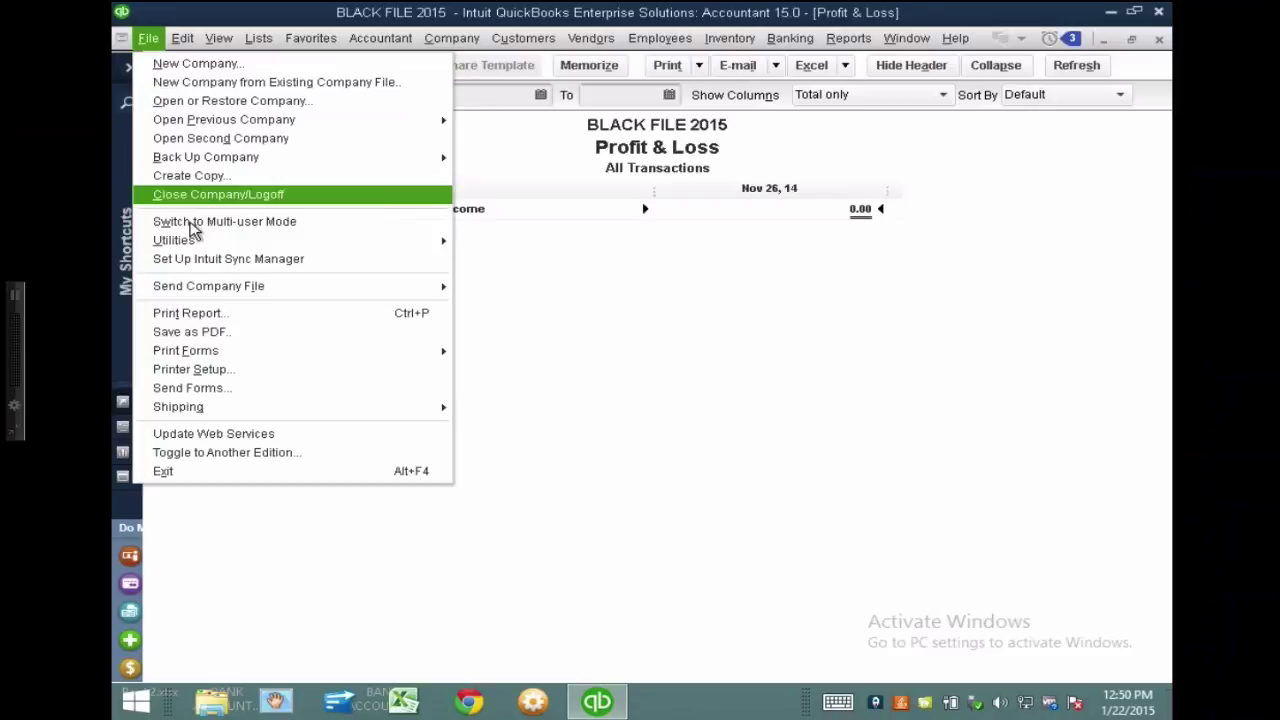
pyautogui.moveTo(293, 243)
pyautogui.moveTo(710, 245)
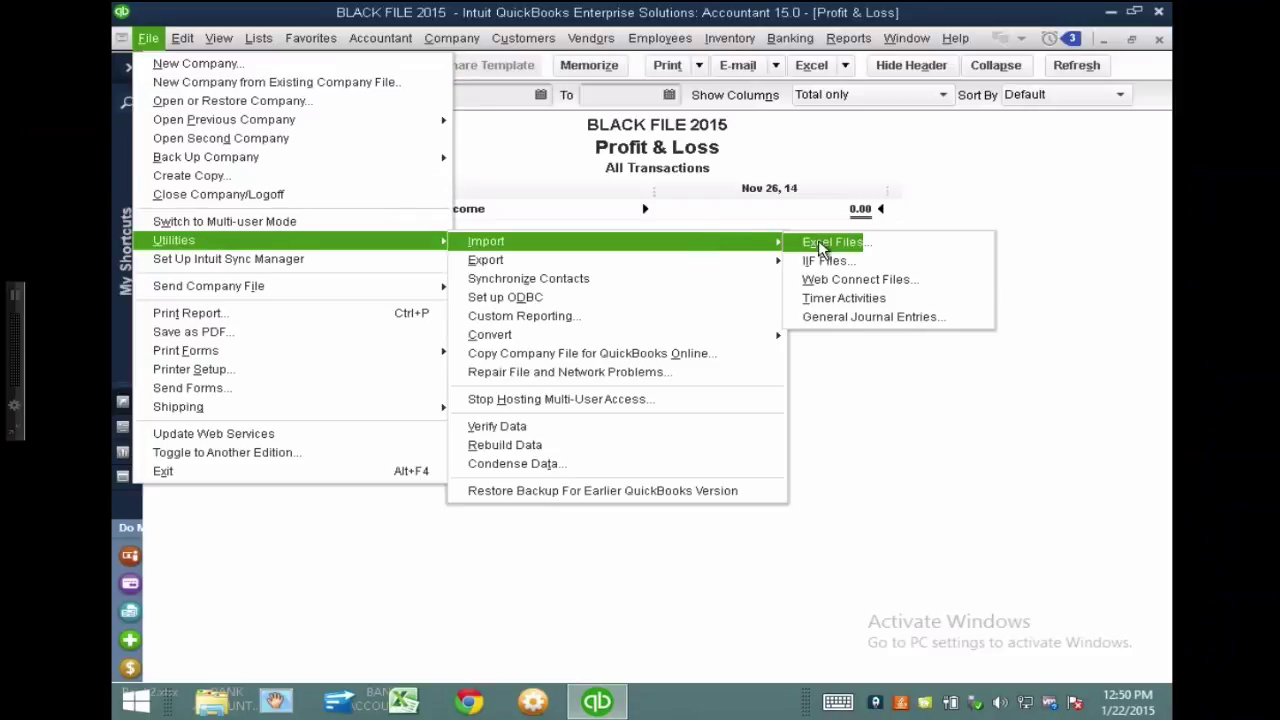
pyautogui.click(870, 285)
pyautogui.moveTo(766, 225); pyautogui.dragTo(768, 393)
pyautogui.click(466, 406)
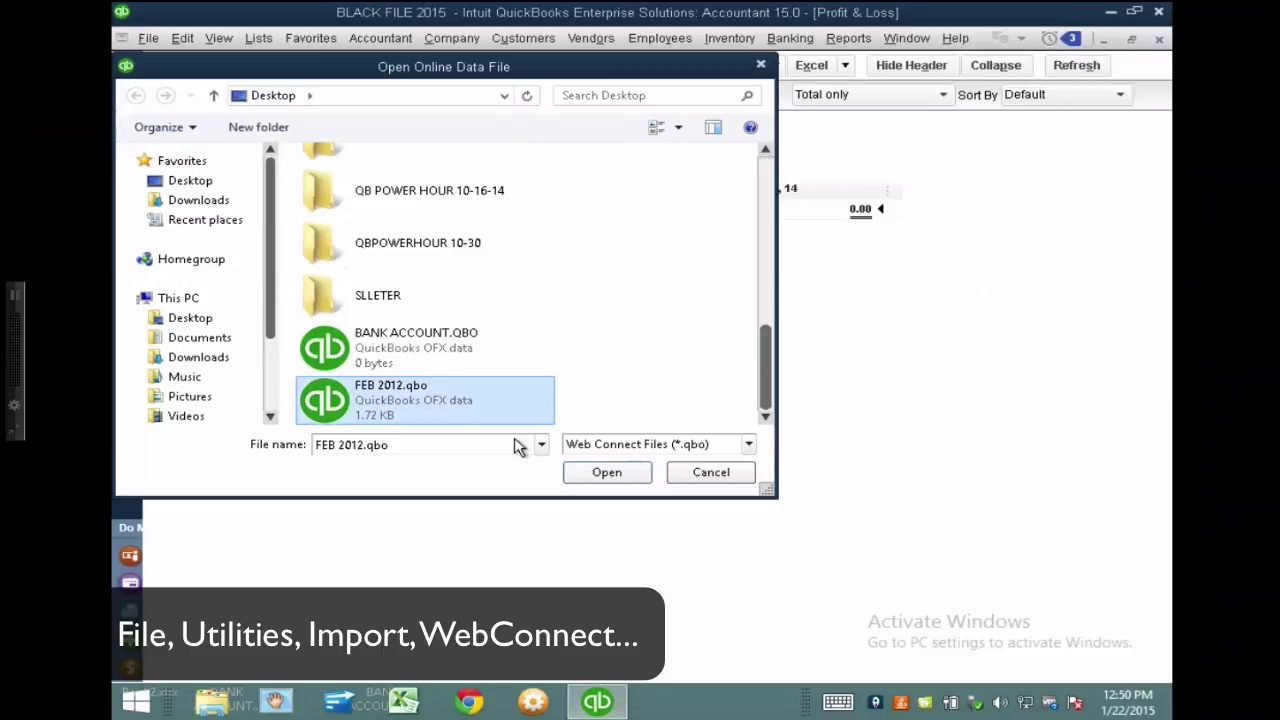
pyautogui.click(590, 473)
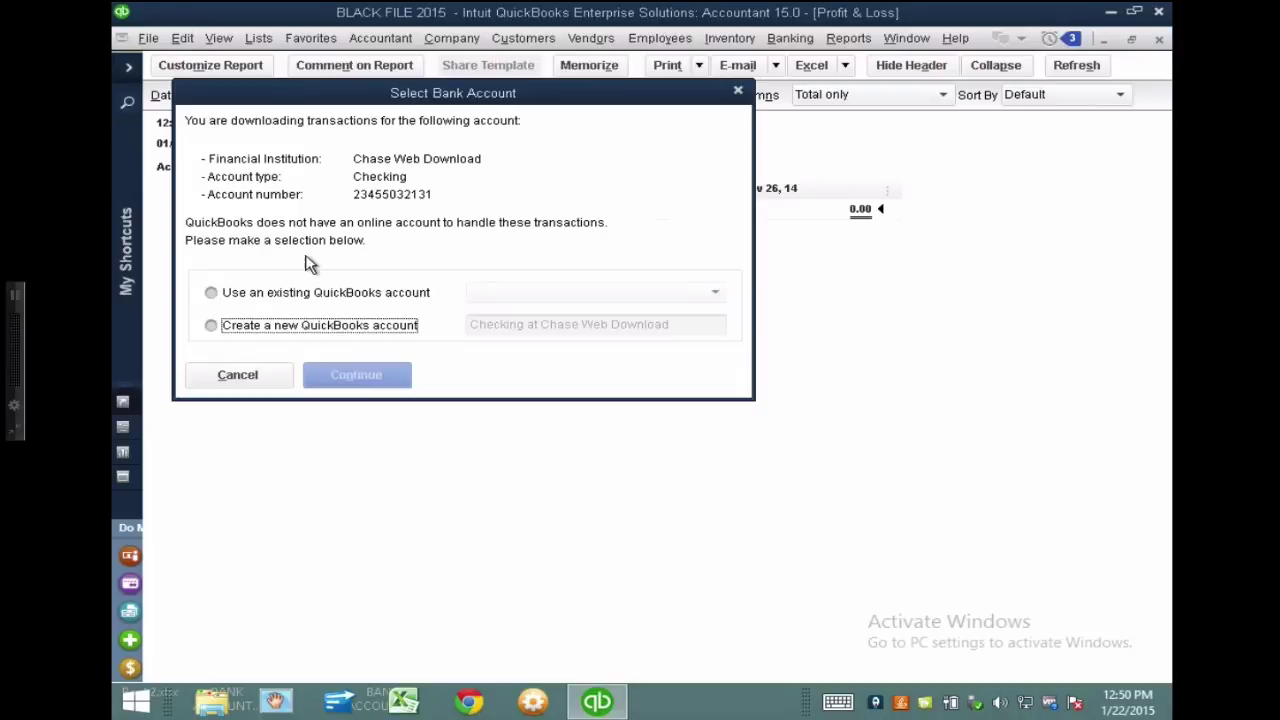
# Step: Choose to use an existing QuickBooks account for the download and add a new bank account named CHASE for it
pyautogui.click(214, 292)
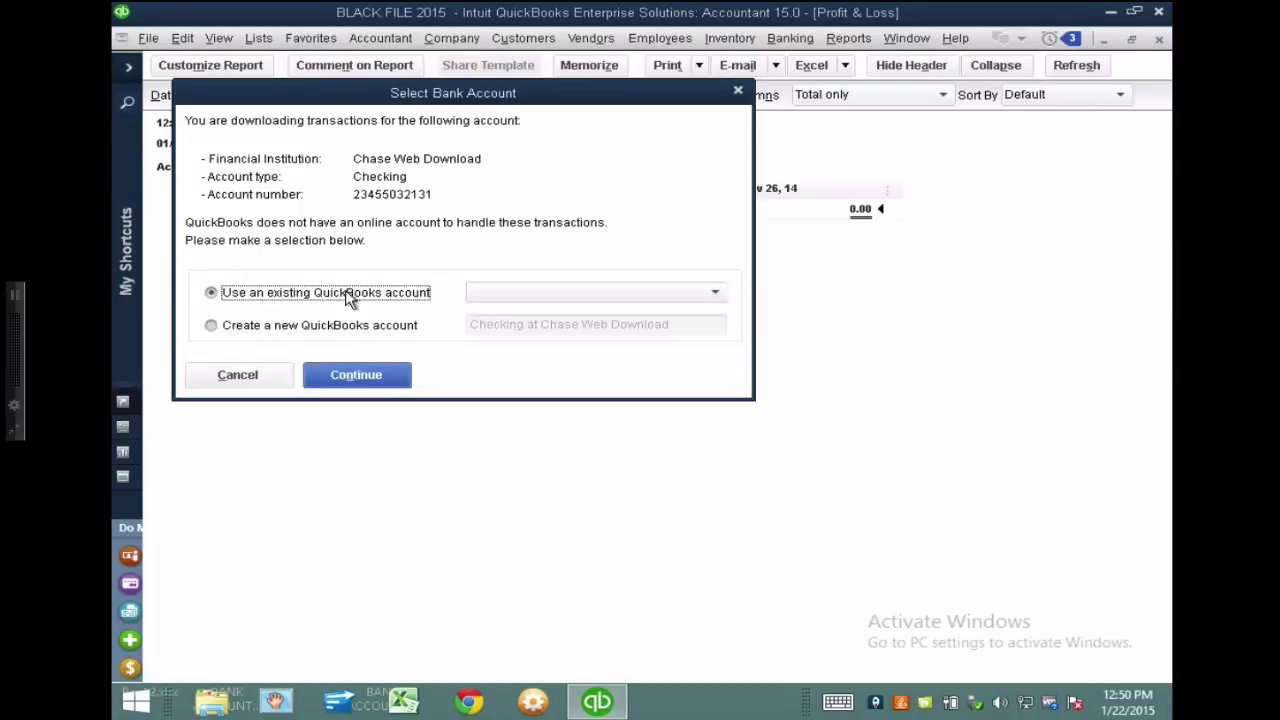
pyautogui.click(565, 292)
pyautogui.click(520, 340)
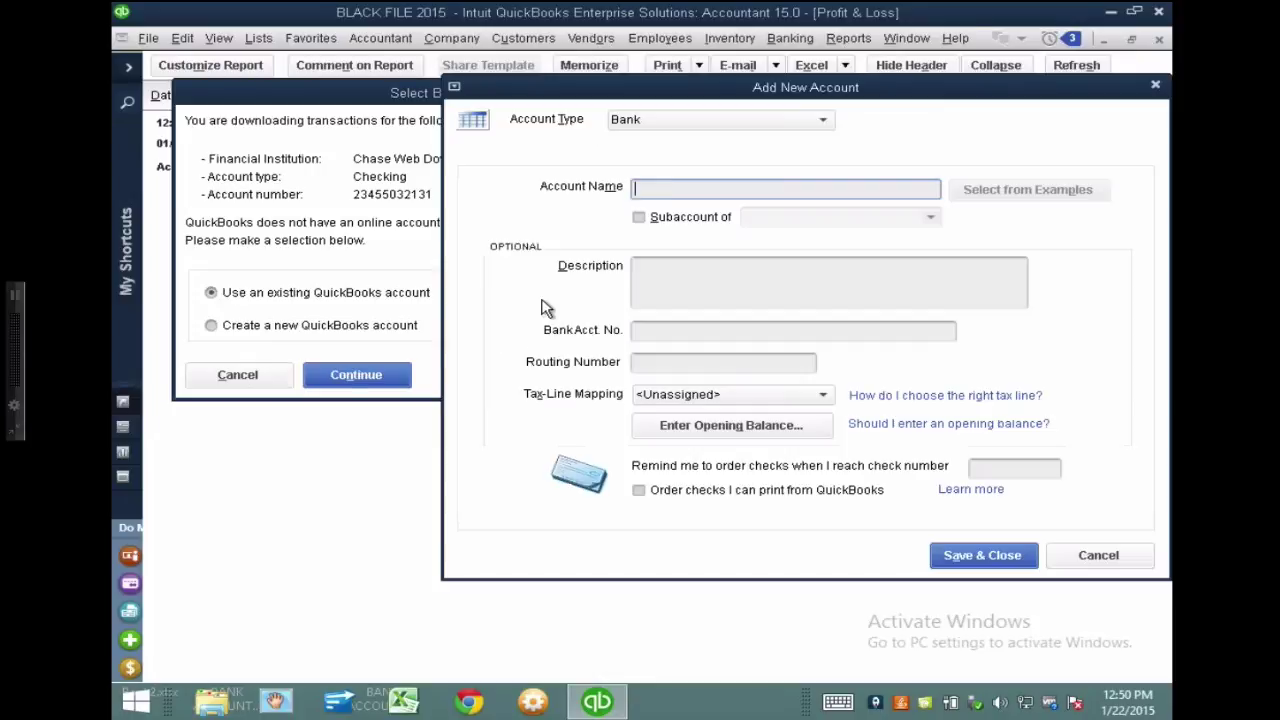
pyautogui.write('CHASE')
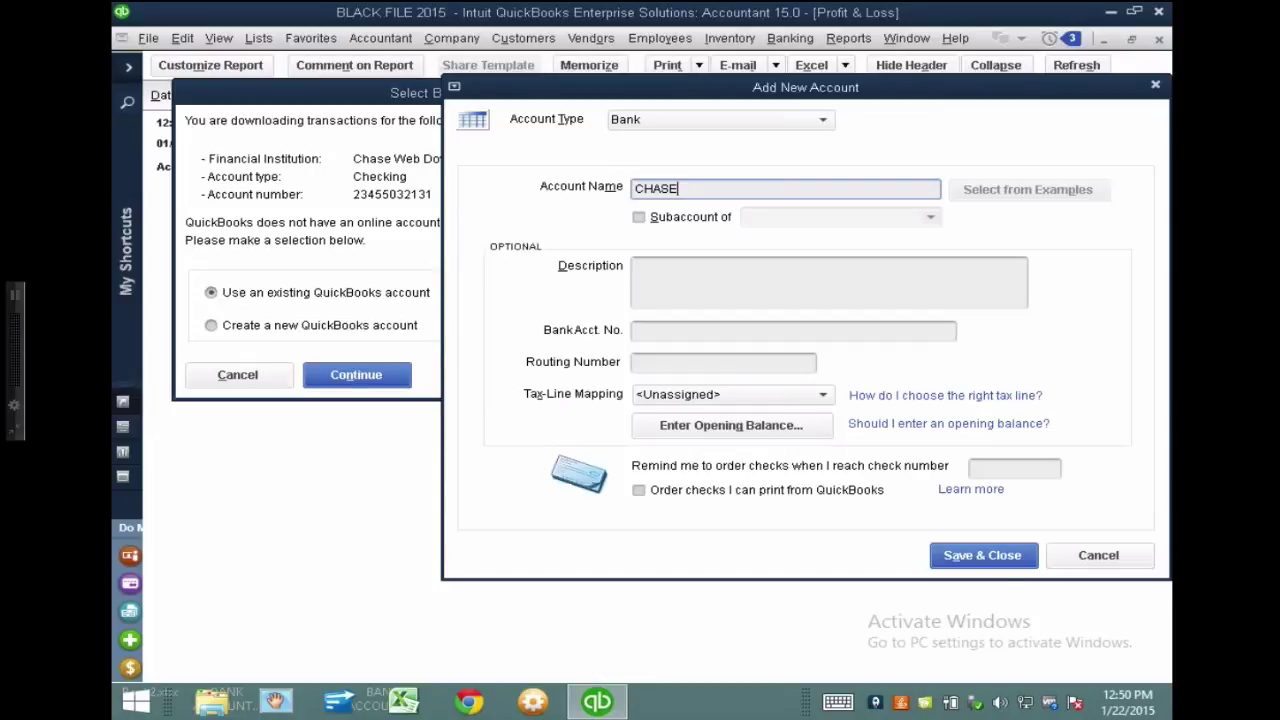
pyautogui.click(986, 555)
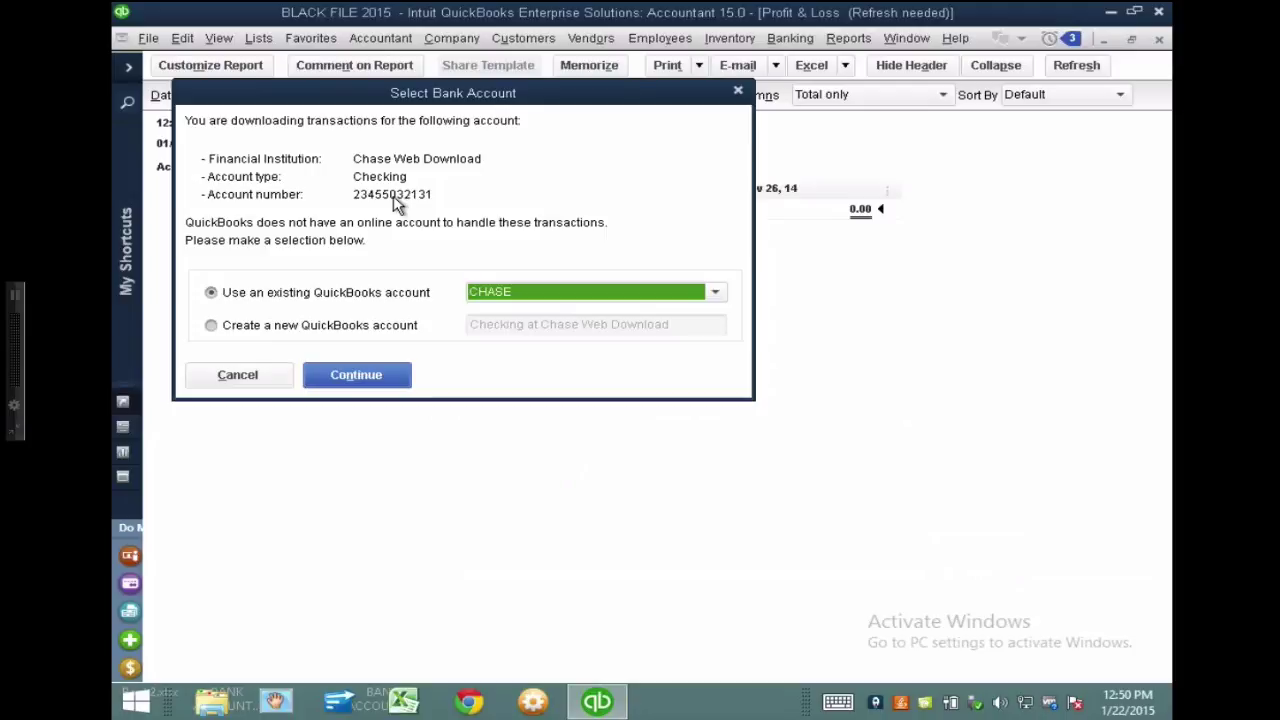
# Step: Continue the Web Connect import into the CHASE account and acknowledge the completion message
pyautogui.click(386, 376)
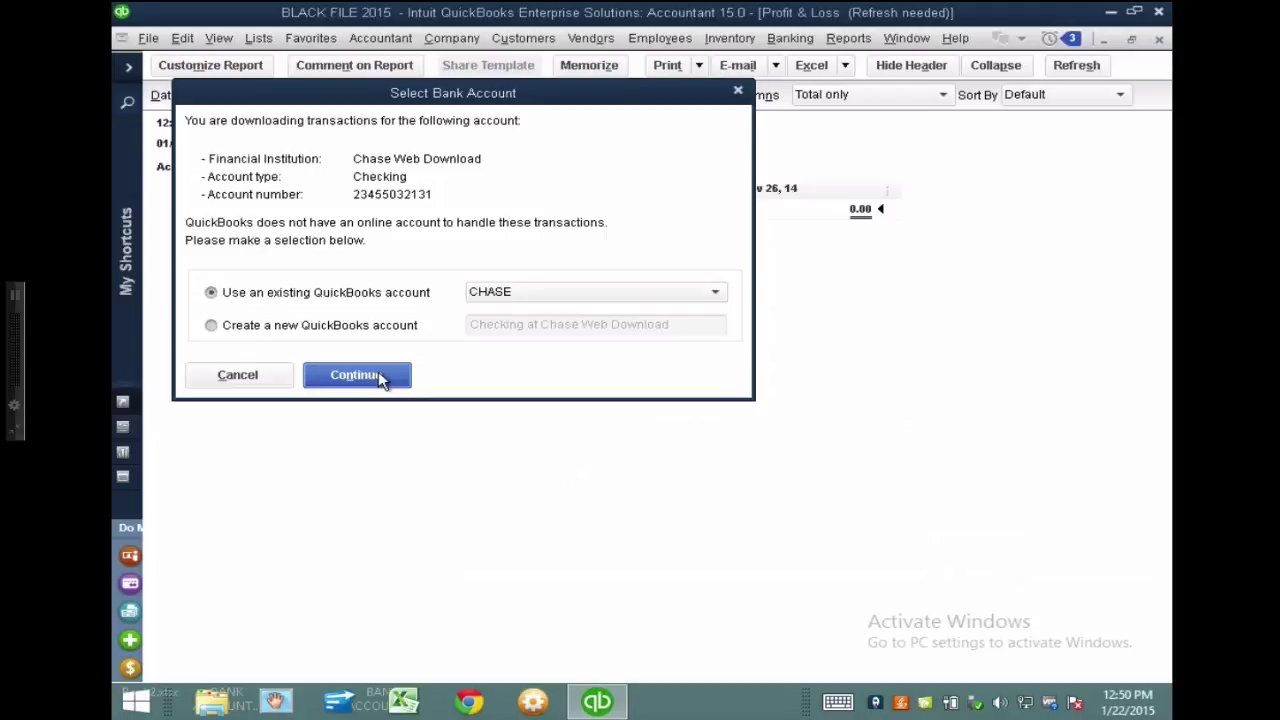
pyautogui.click(378, 371)
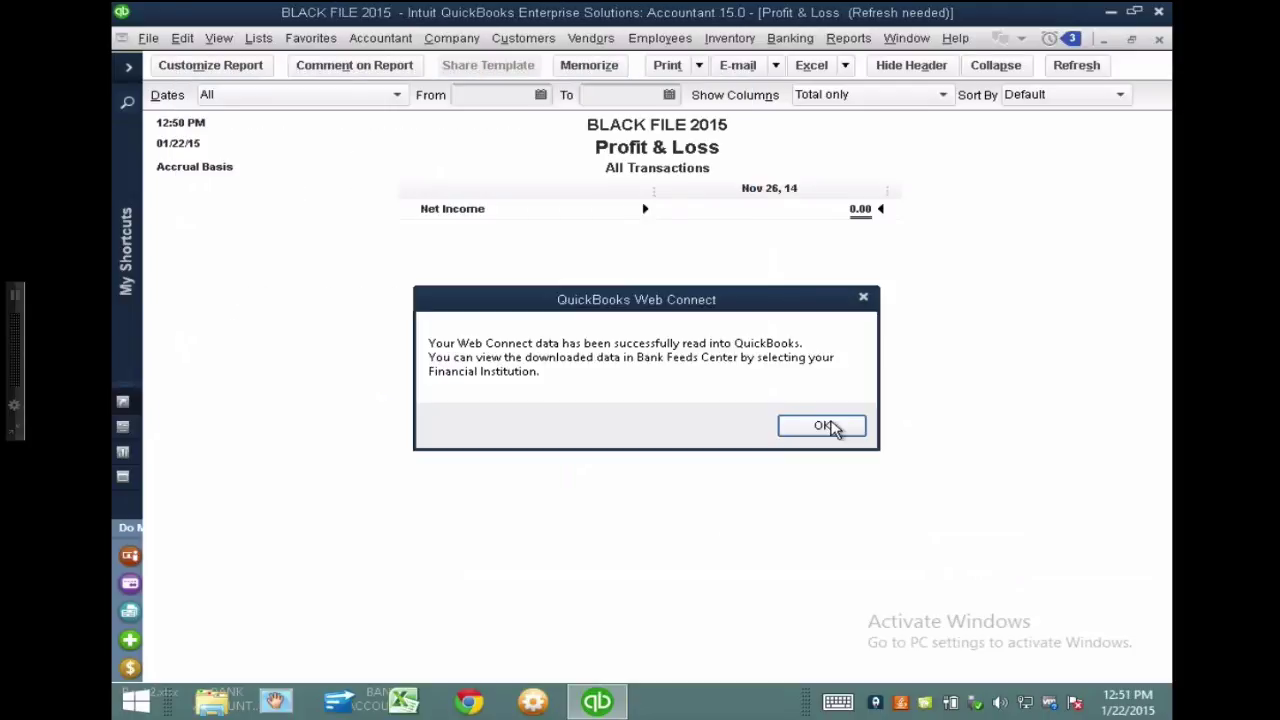
pyautogui.click(829, 427)
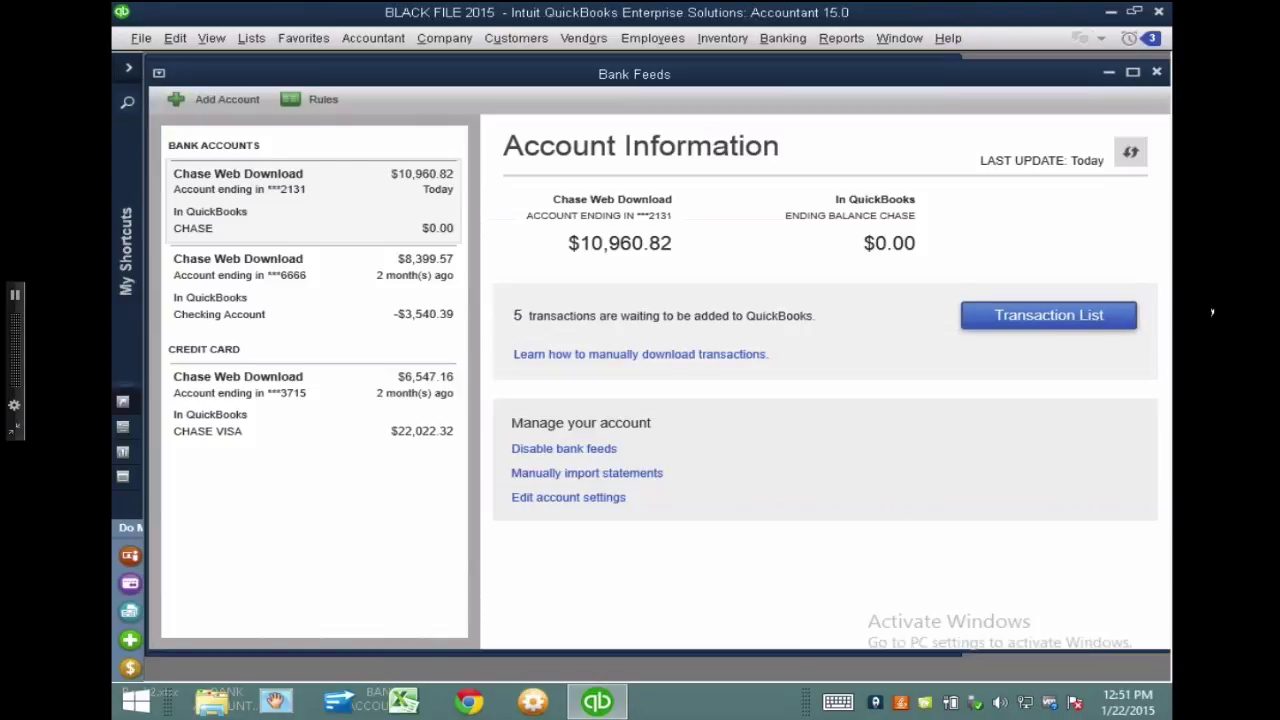
# Step: View the imported CHASE transactions in a maximized Transactions List and close the list
pyautogui.click(1110, 314)
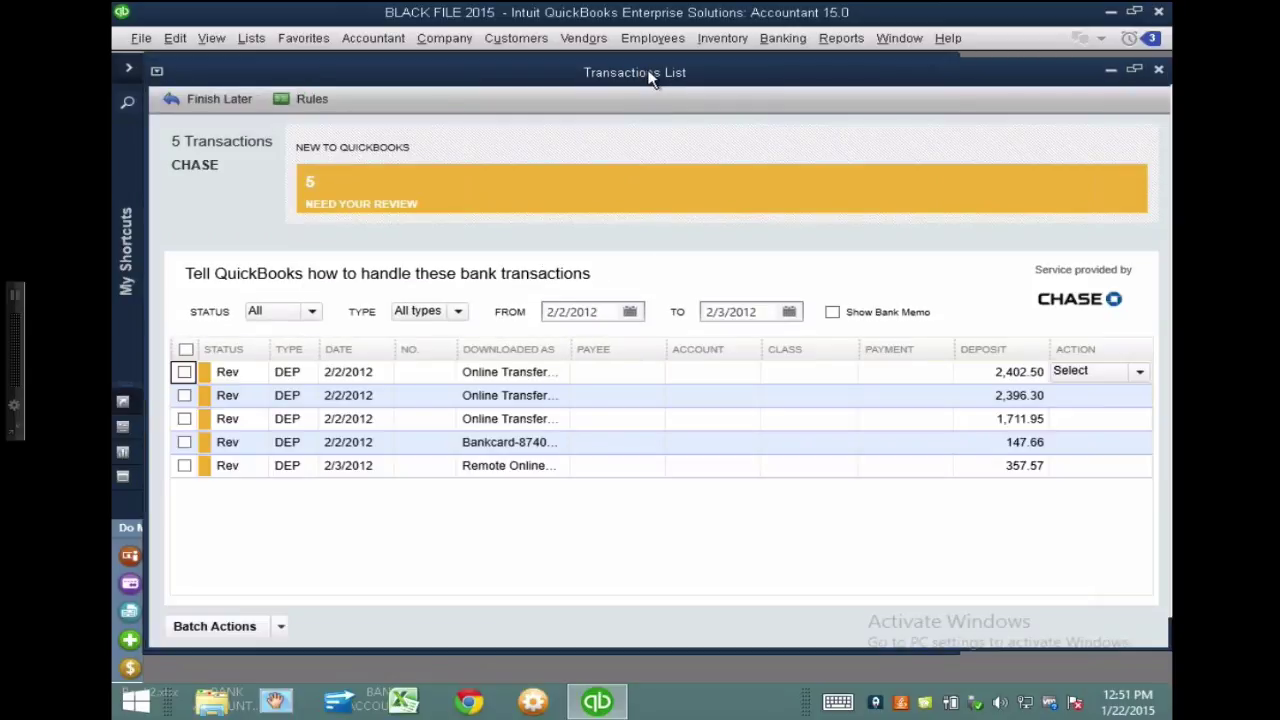
pyautogui.doubleClick(650, 74)
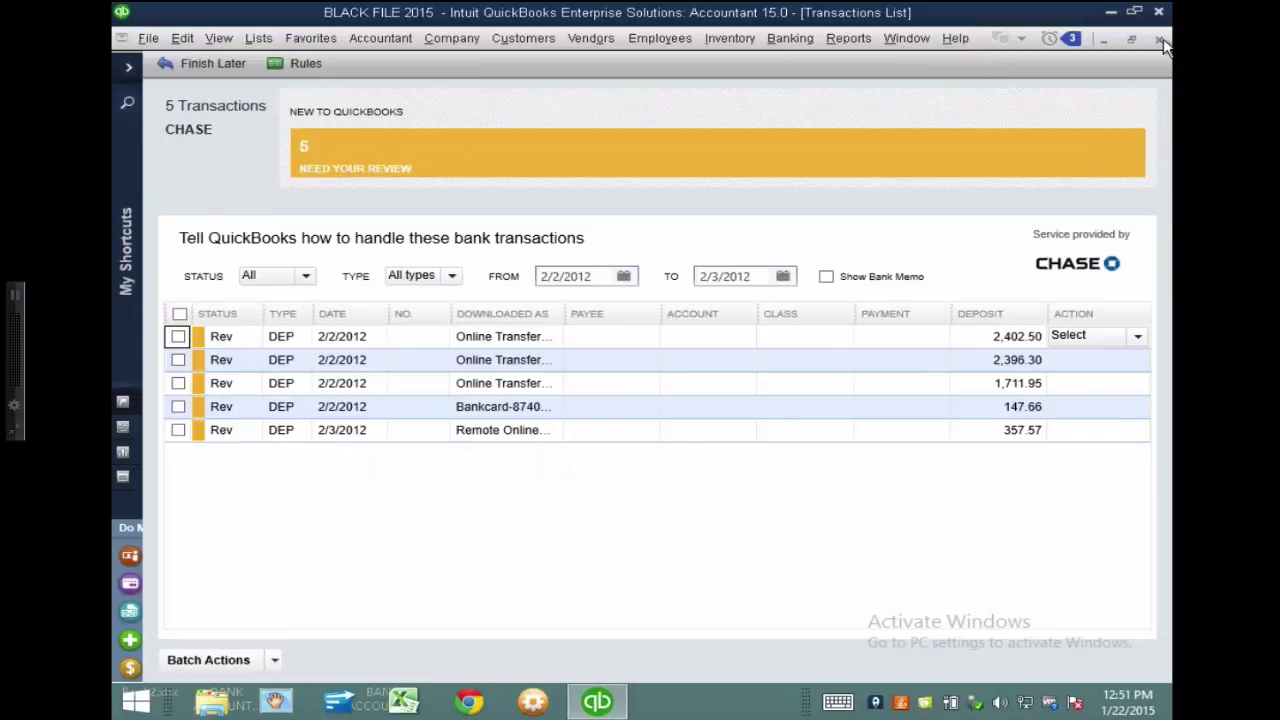
pyautogui.click(1159, 39)
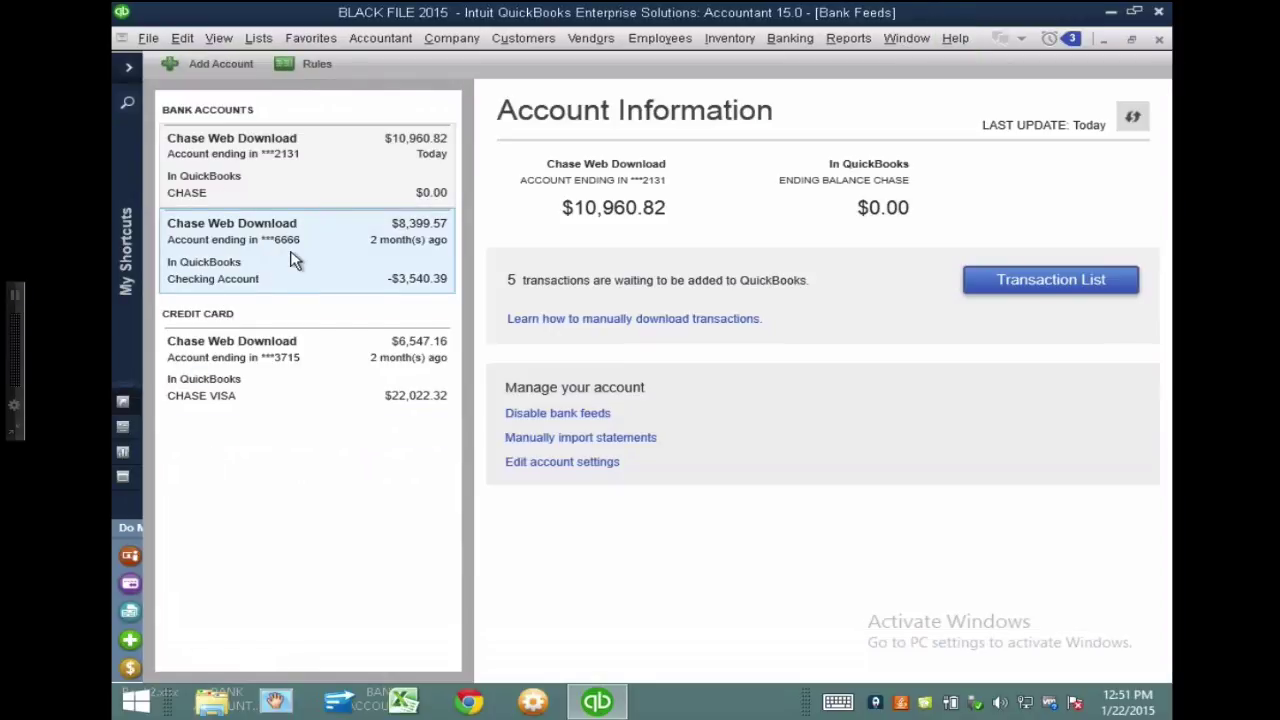
# Step: Check the Checking Account bank feed, return to CHASE, and reopen its maximized Transactions List sorted by payee
pyautogui.click(232, 212)
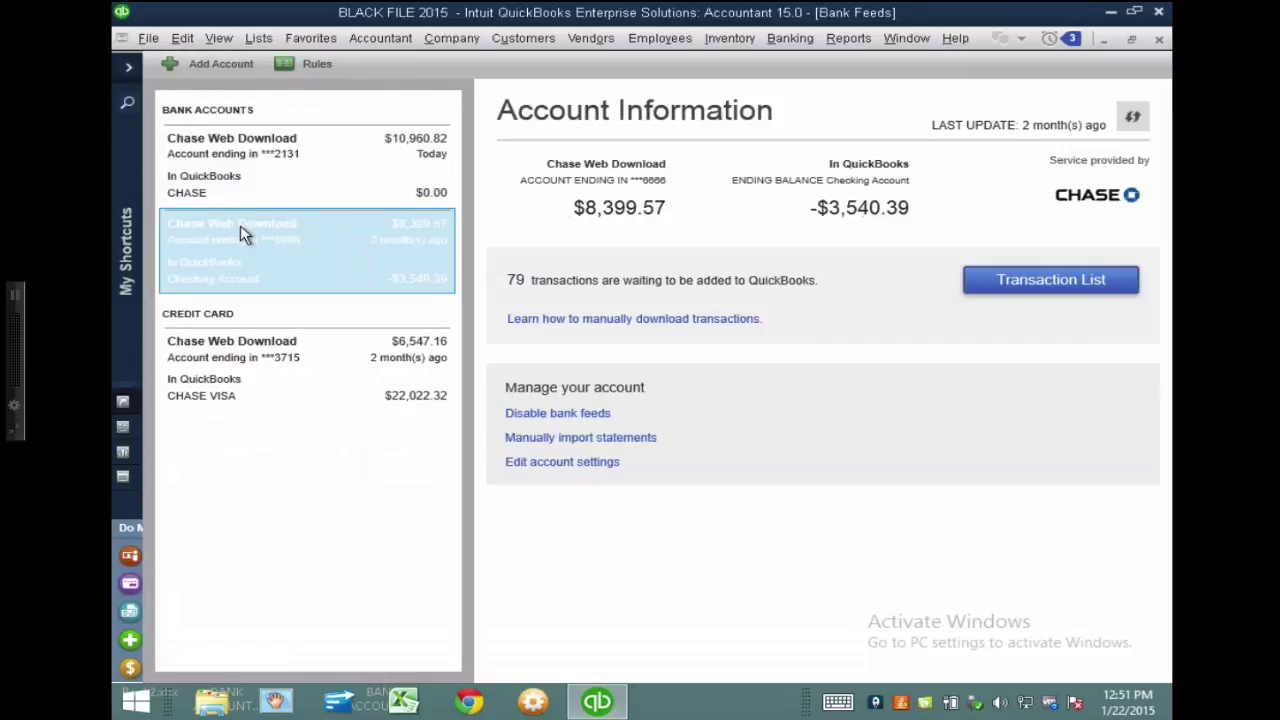
pyautogui.click(235, 165)
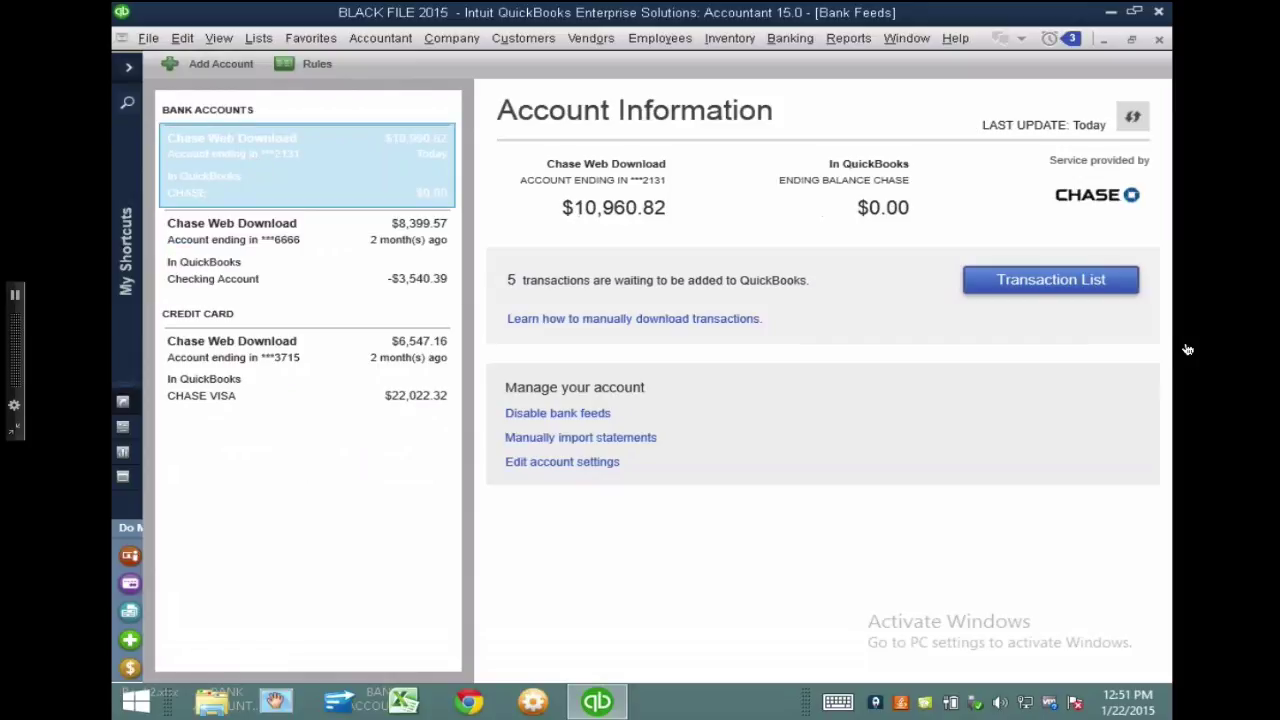
pyautogui.click(1014, 281)
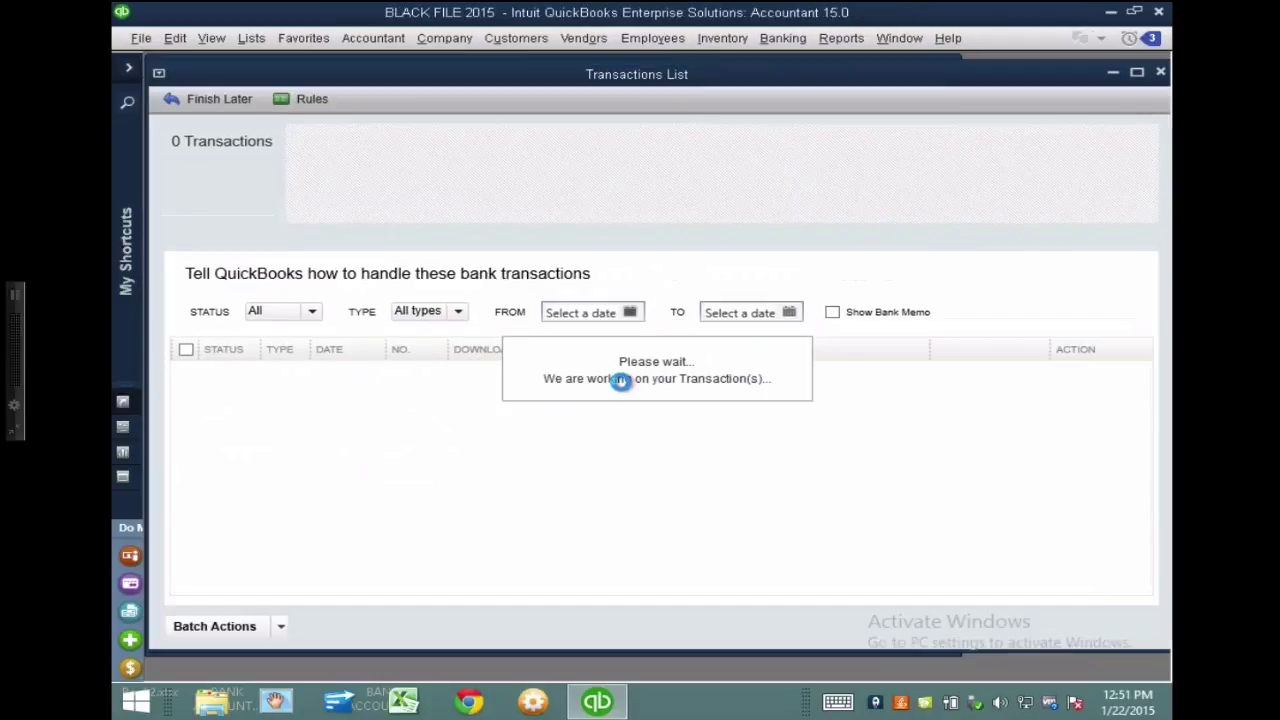
pyautogui.click(1134, 71)
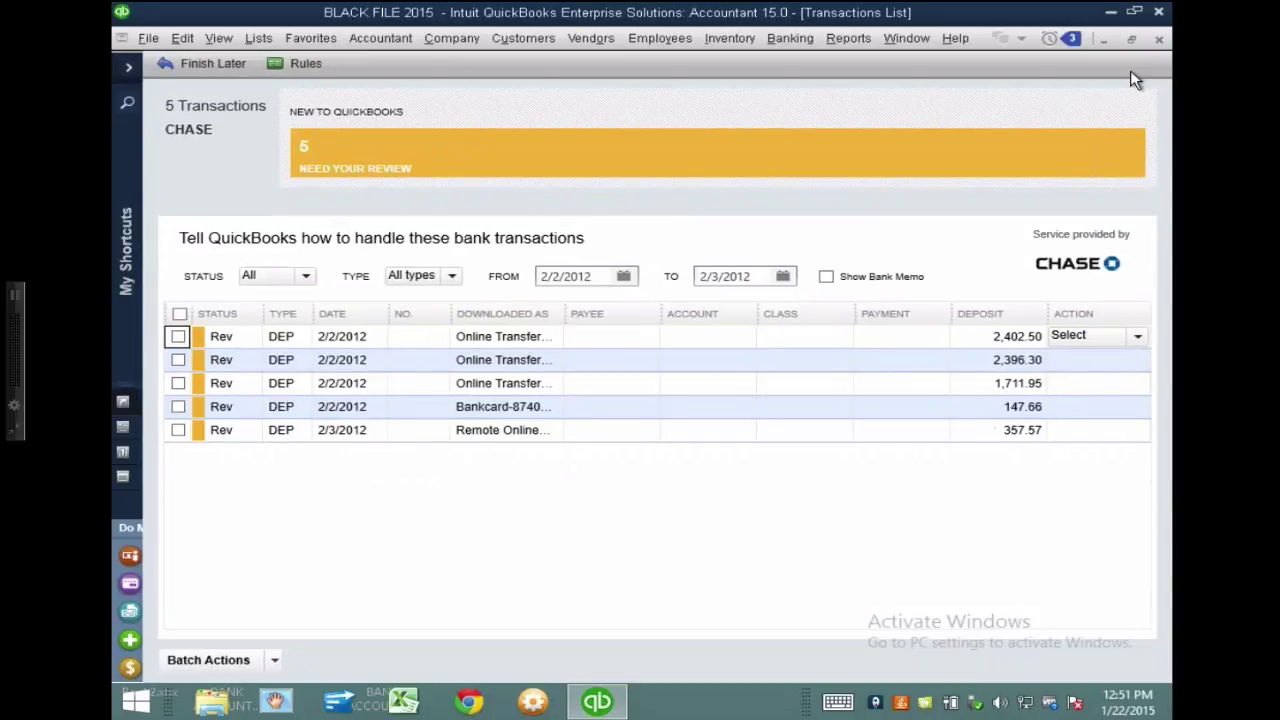
pyautogui.click(568, 314)
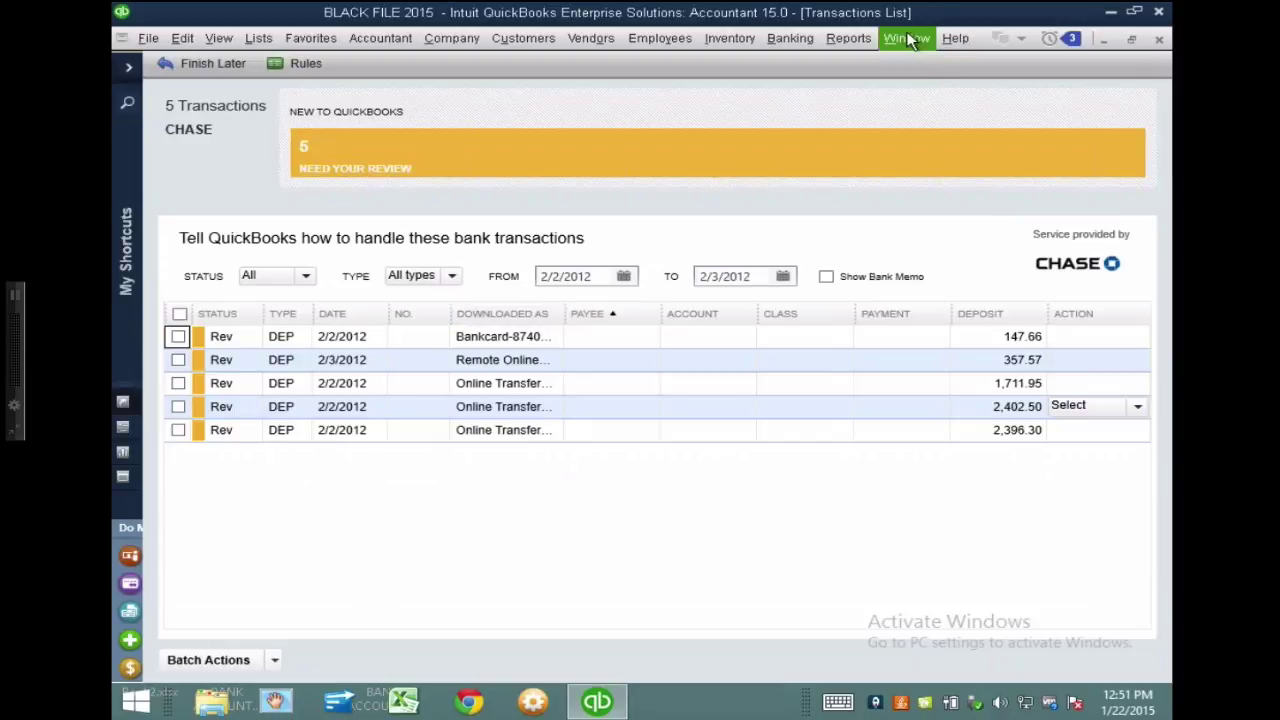
# Step: Switch back to the Mac desktop, restore the 2qbo Convert Pro window and move it higher on the desktop
pyautogui.hotkey('ctrl', 'Up')
pyautogui.click(531, 62)
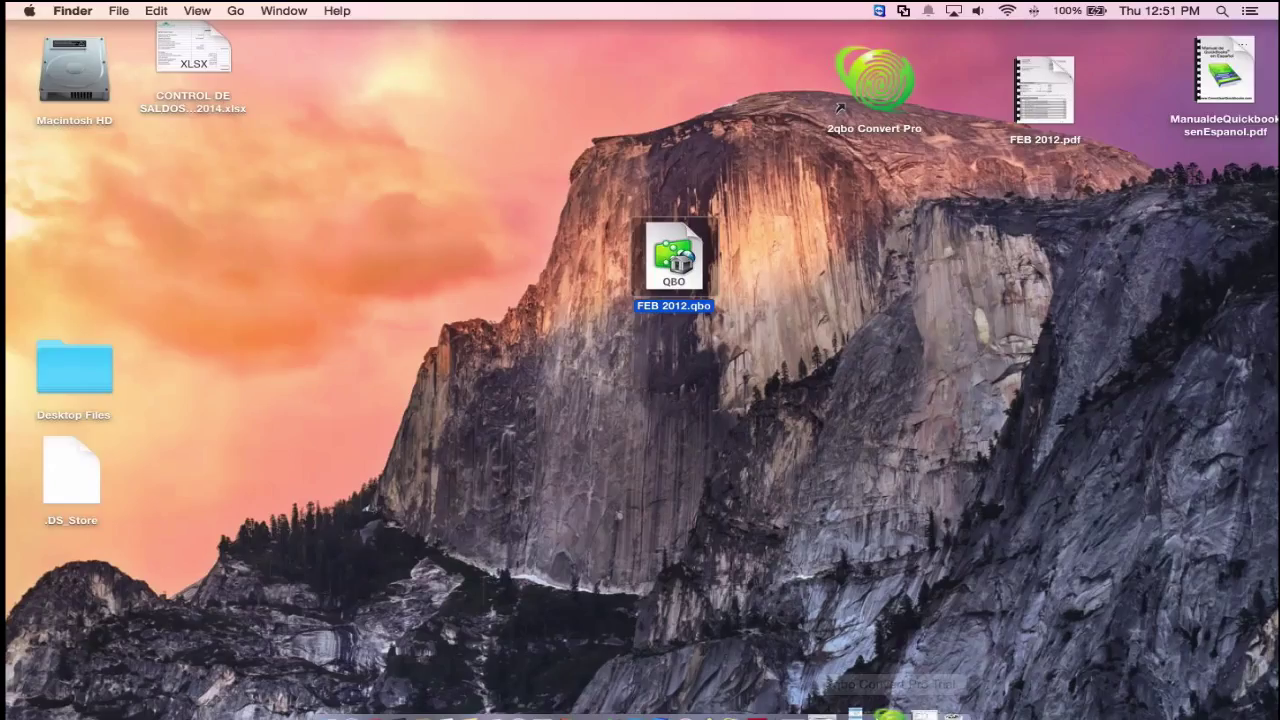
pyautogui.click(884, 703)
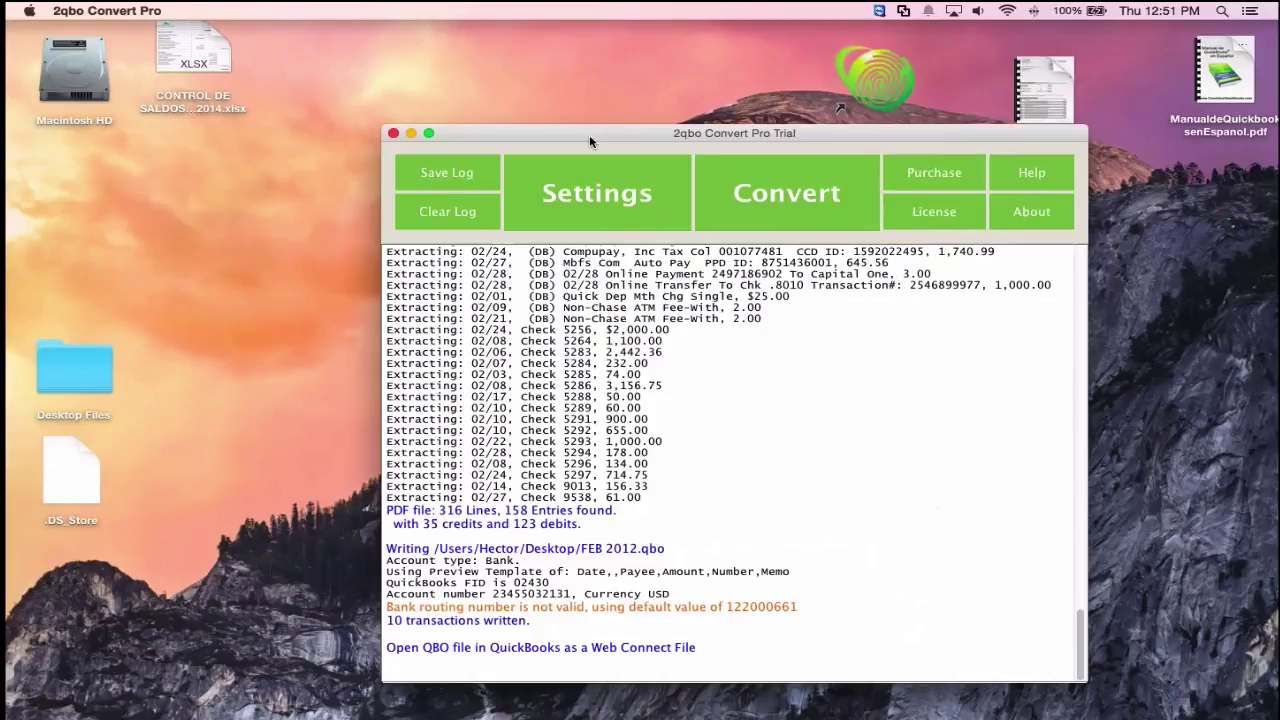
pyautogui.moveTo(584, 135); pyautogui.dragTo(597, 76)
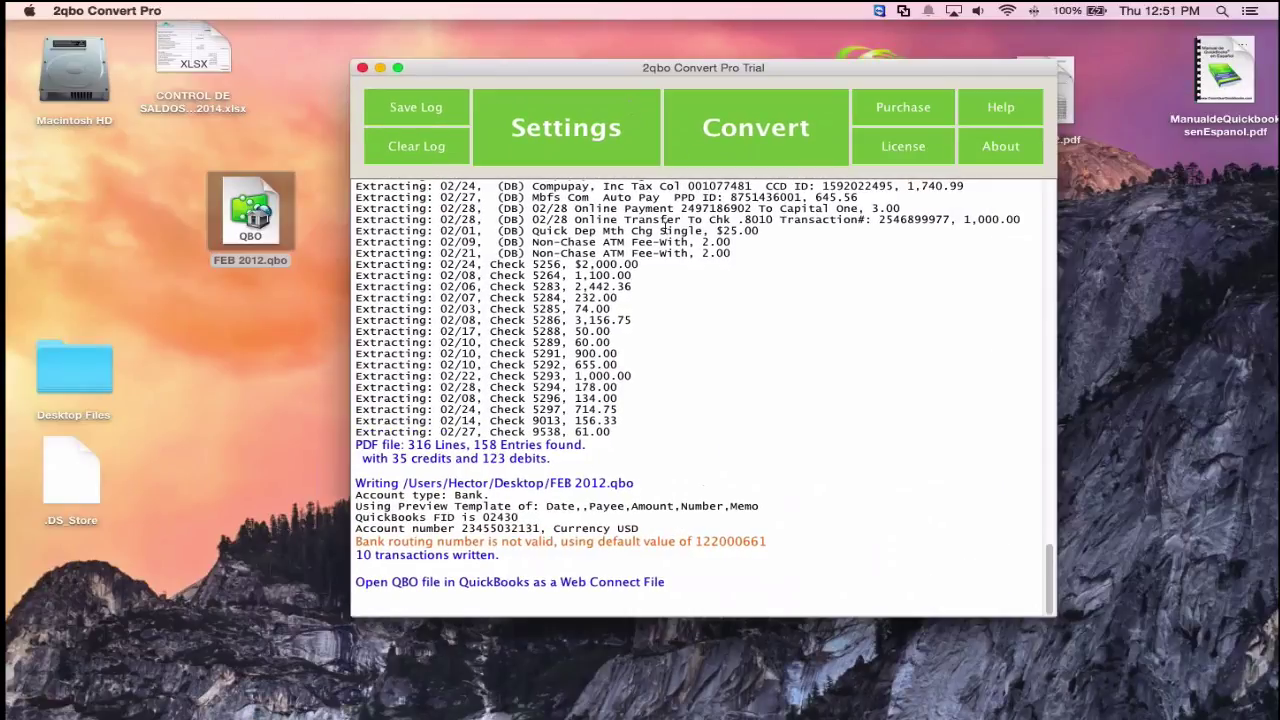
pyautogui.click(771, 126)
pyautogui.doubleClick(547, 292)
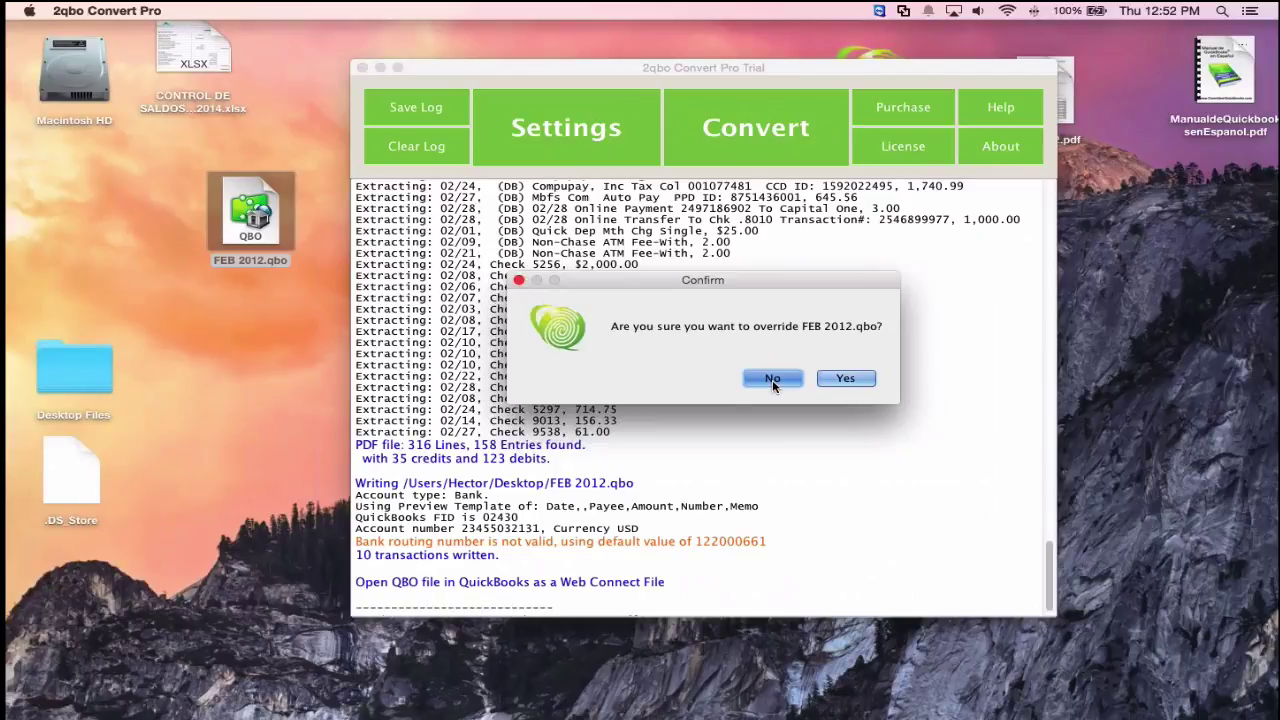
pyautogui.press('Return')
# Step: Preview the transactions extracted from FEB 2012.pdf and cancel the preview without creating a .qbo file
pyautogui.click(733, 141)
pyautogui.click(540, 291)
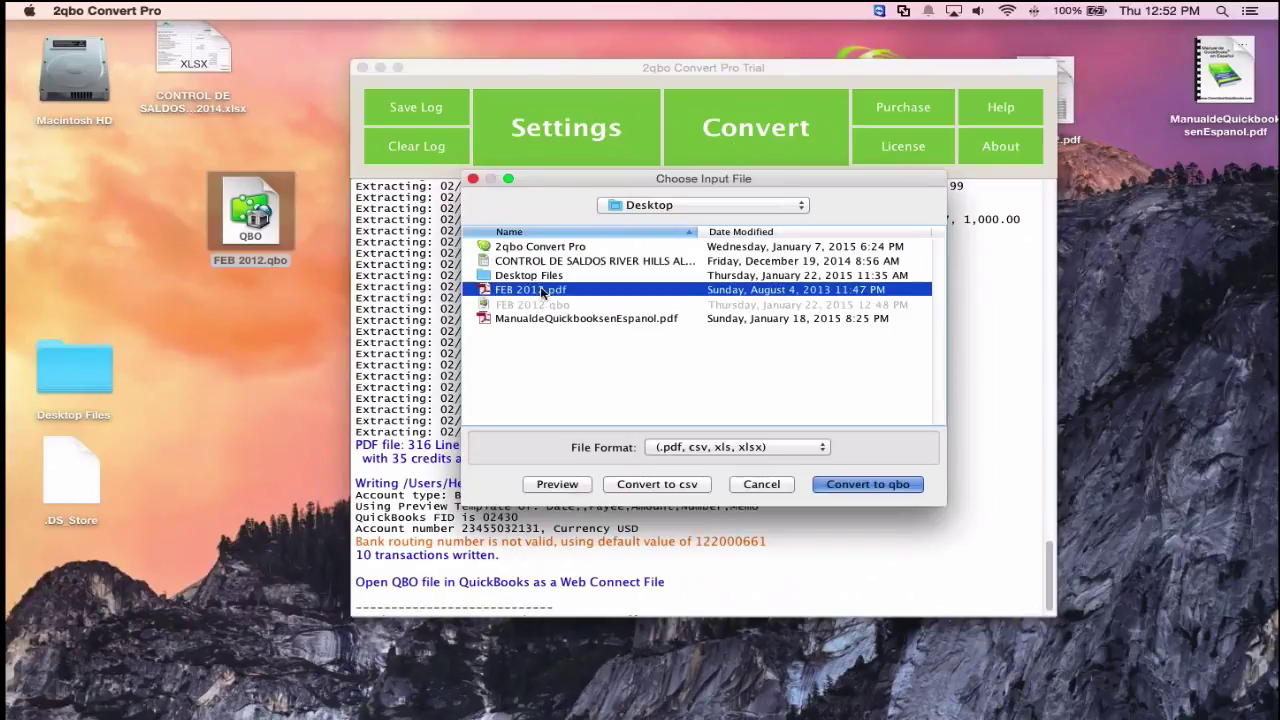
pyautogui.click(565, 486)
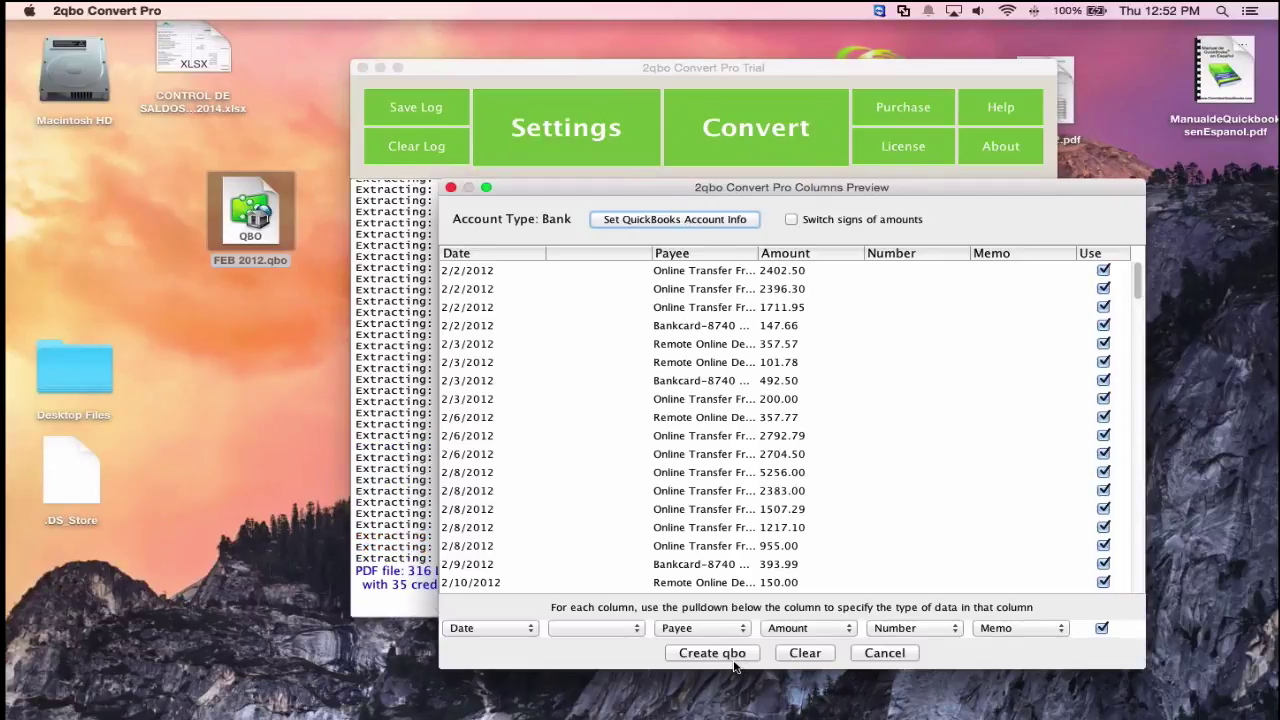
pyautogui.click(875, 656)
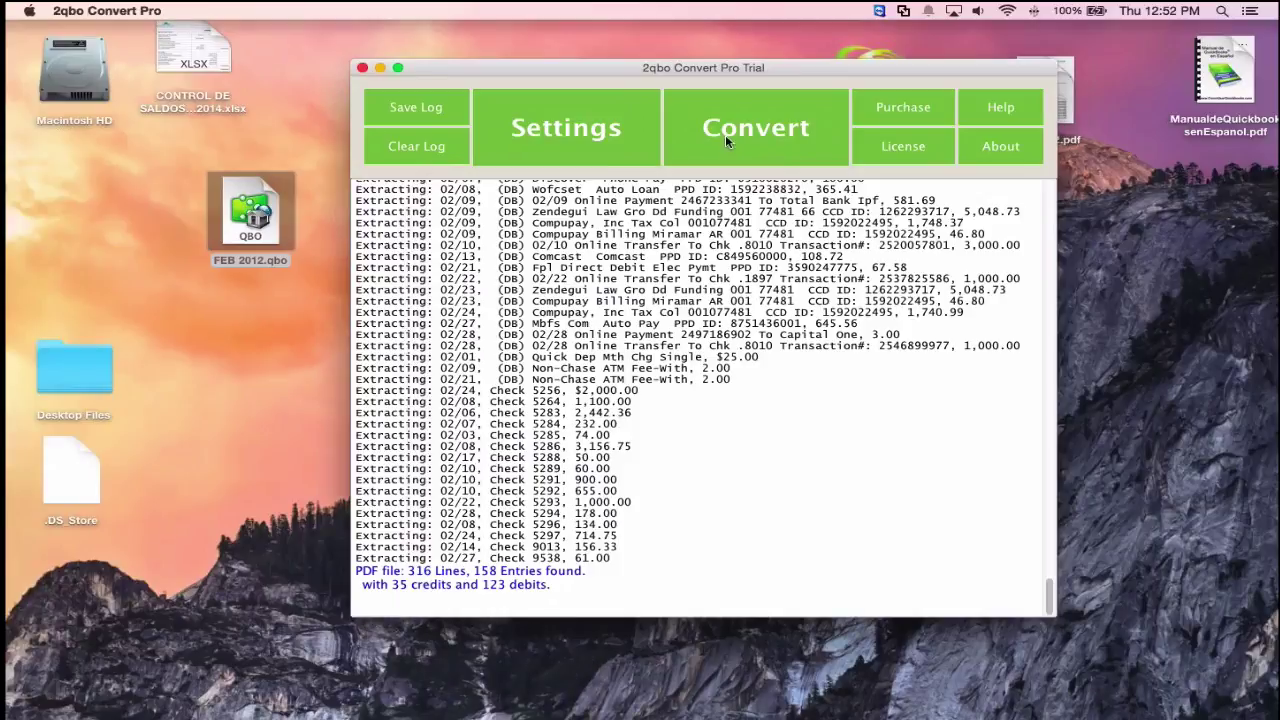
# Step: Convert FEB 2012.pdf to a CSV file with 2qbo Convert Pro
pyautogui.click(602, 150)
pyautogui.click(1228, 704)
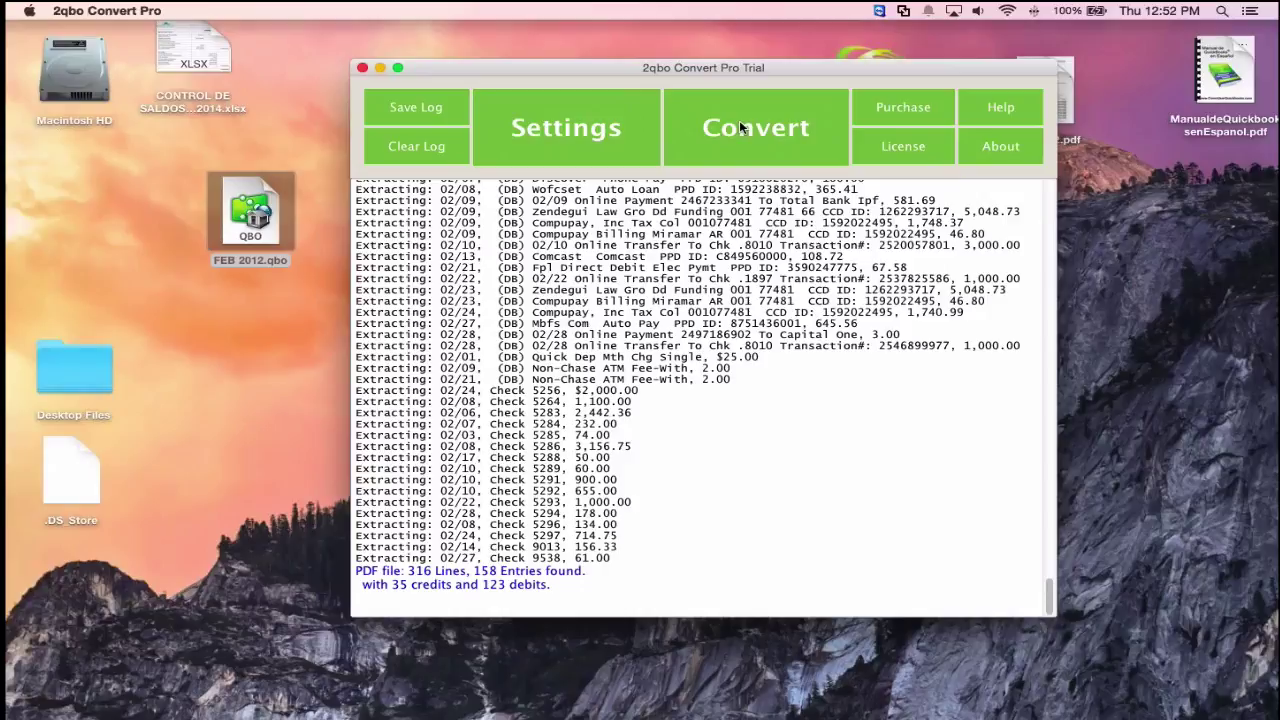
pyautogui.click(739, 120)
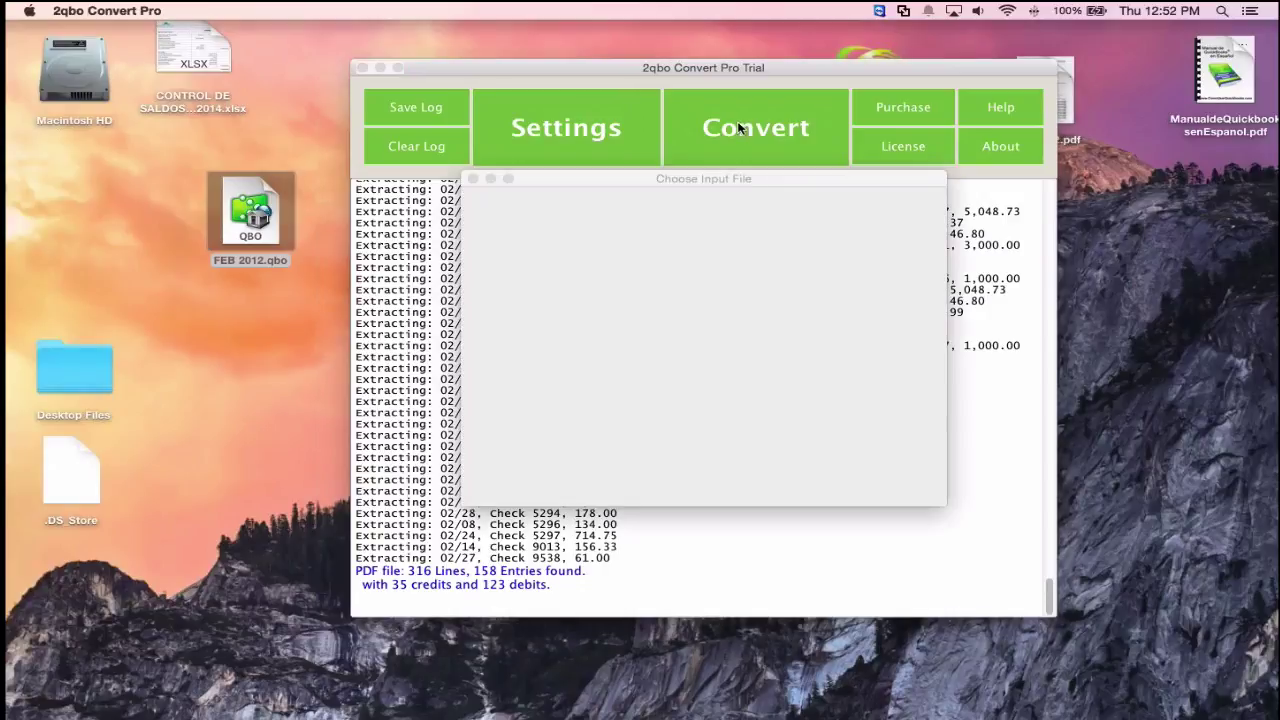
pyautogui.click(538, 290)
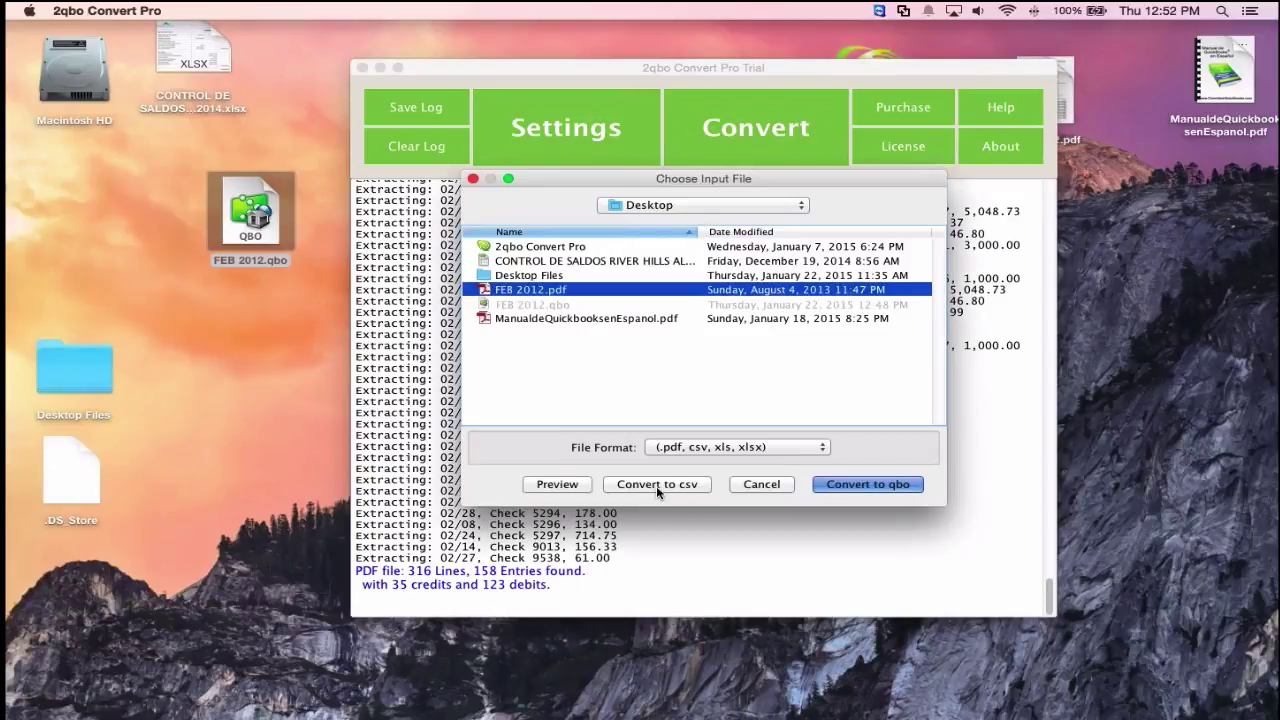
pyautogui.click(658, 486)
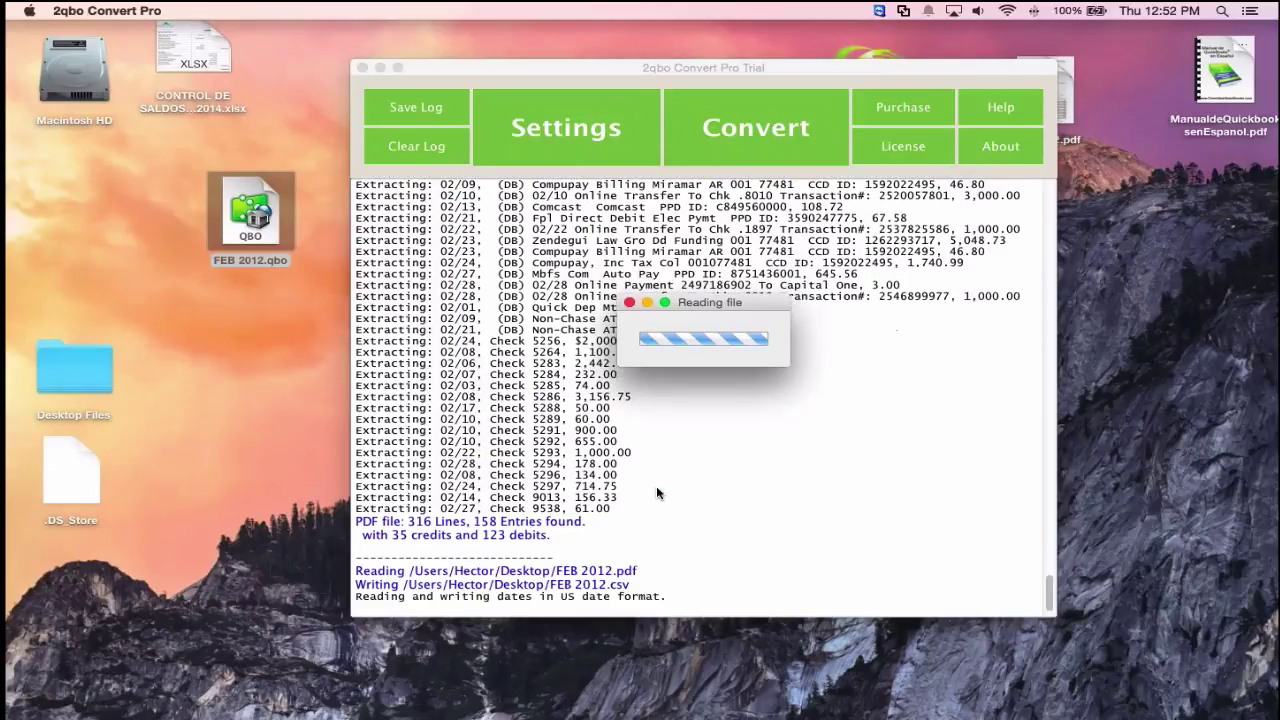
pyautogui.click(888, 372)
# Step: Open FEB 2012.csv in Excel and widen its Payee column so the full transaction descriptions fit
pyautogui.doubleClick(1210, 300)
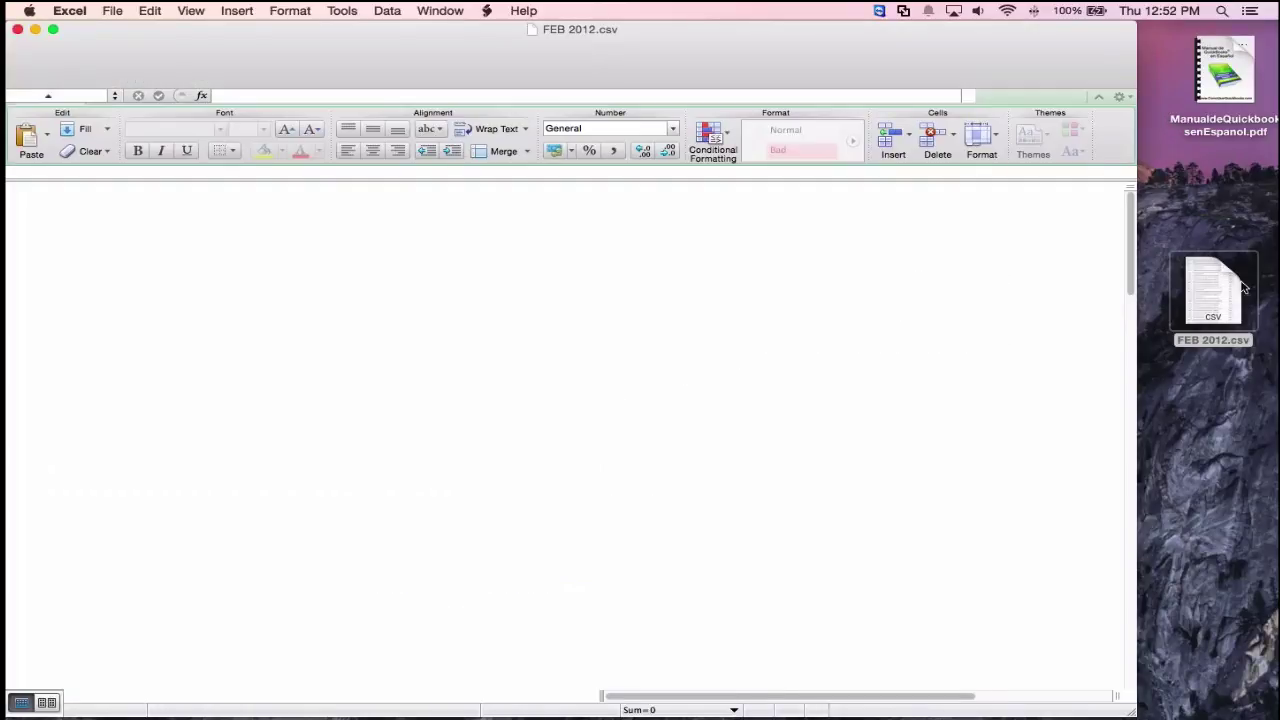
pyautogui.scroll(-5, 500, 350)
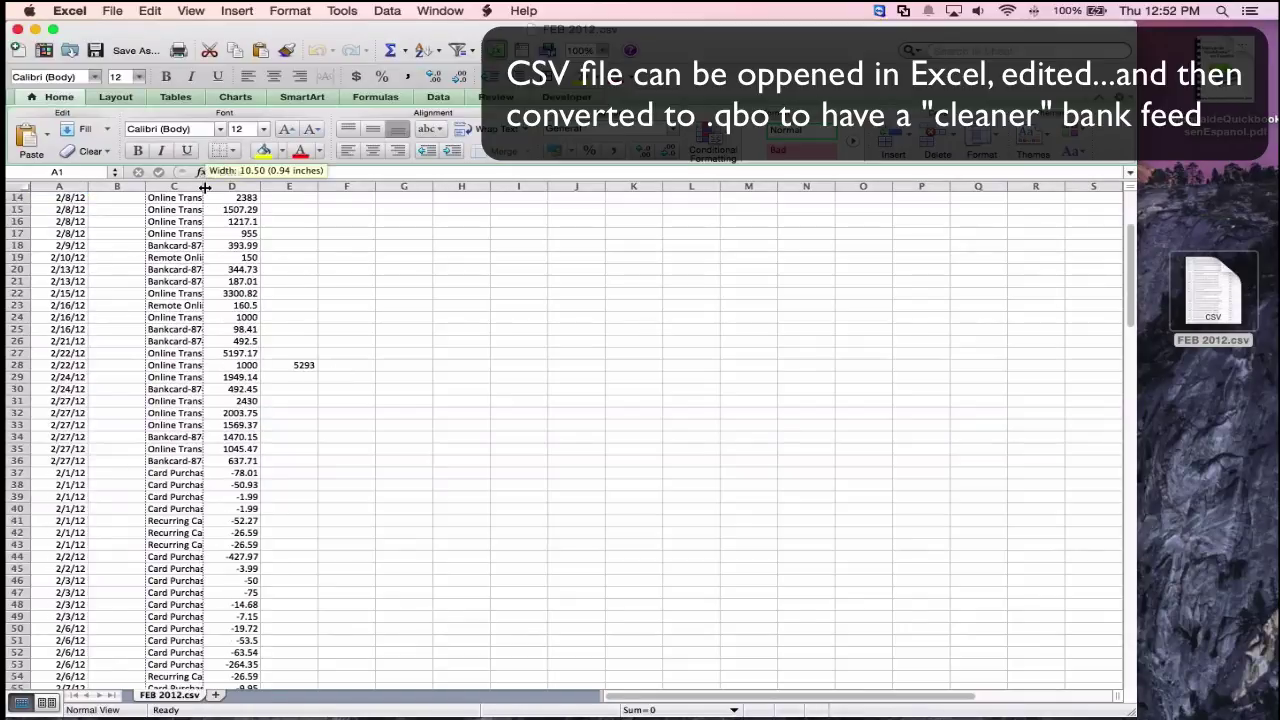
pyautogui.moveTo(204, 187); pyautogui.dragTo(475, 184)
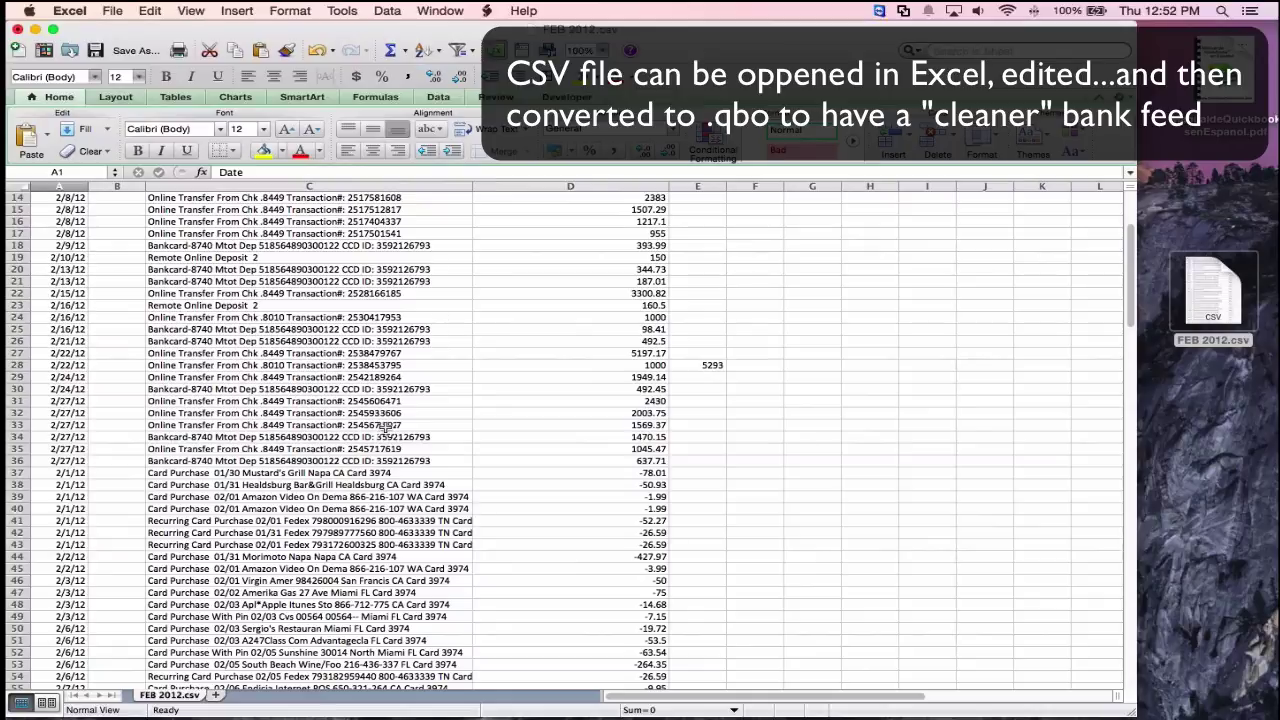
# Step: Look through the converted transaction rows of FEB 2012.csv and close the file
pyautogui.scroll(-1, 385, 428)
pyautogui.scroll(-5, 385, 428)
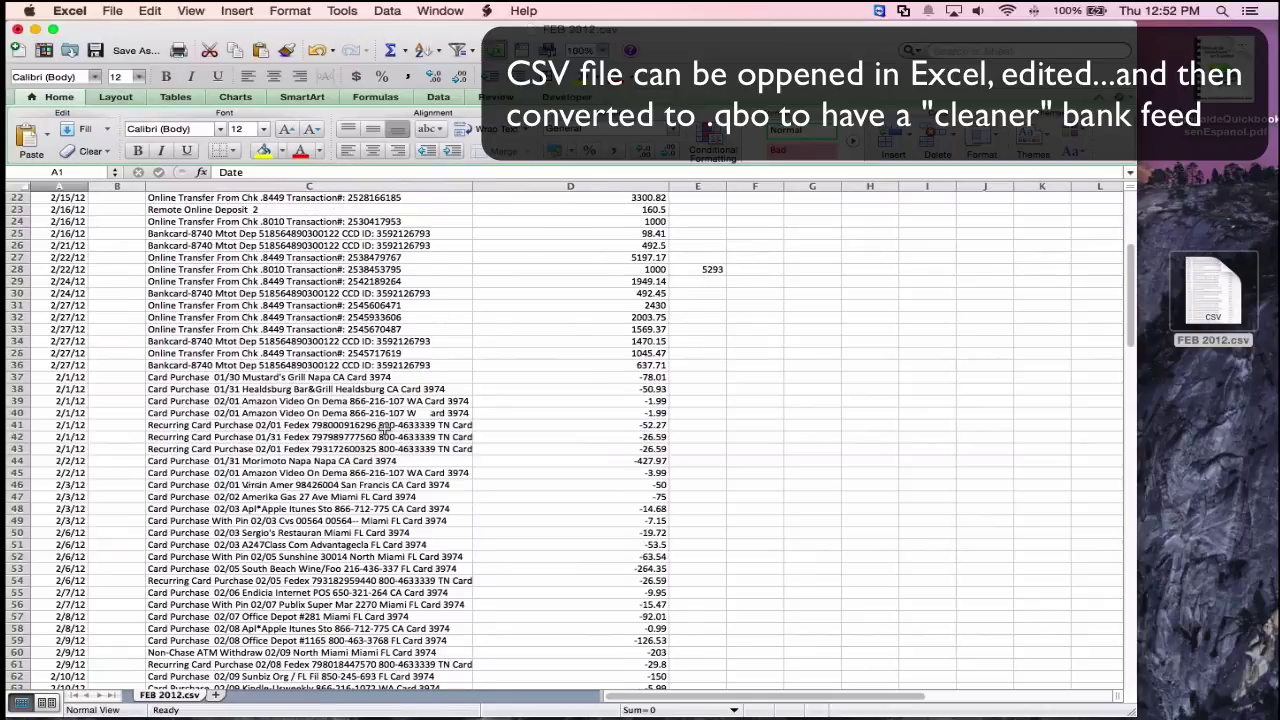
pyautogui.scroll(-1, 385, 428)
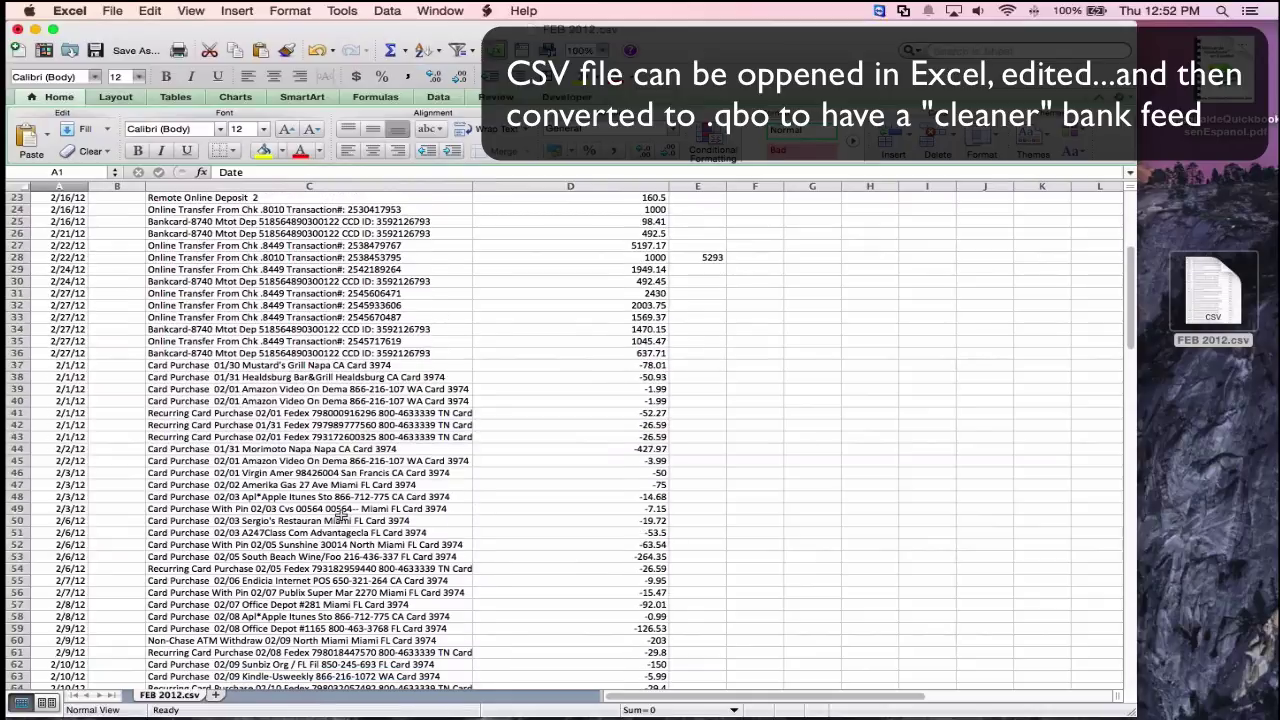
pyautogui.scroll(-1, 341, 514)
pyautogui.scroll(-10, 341, 514)
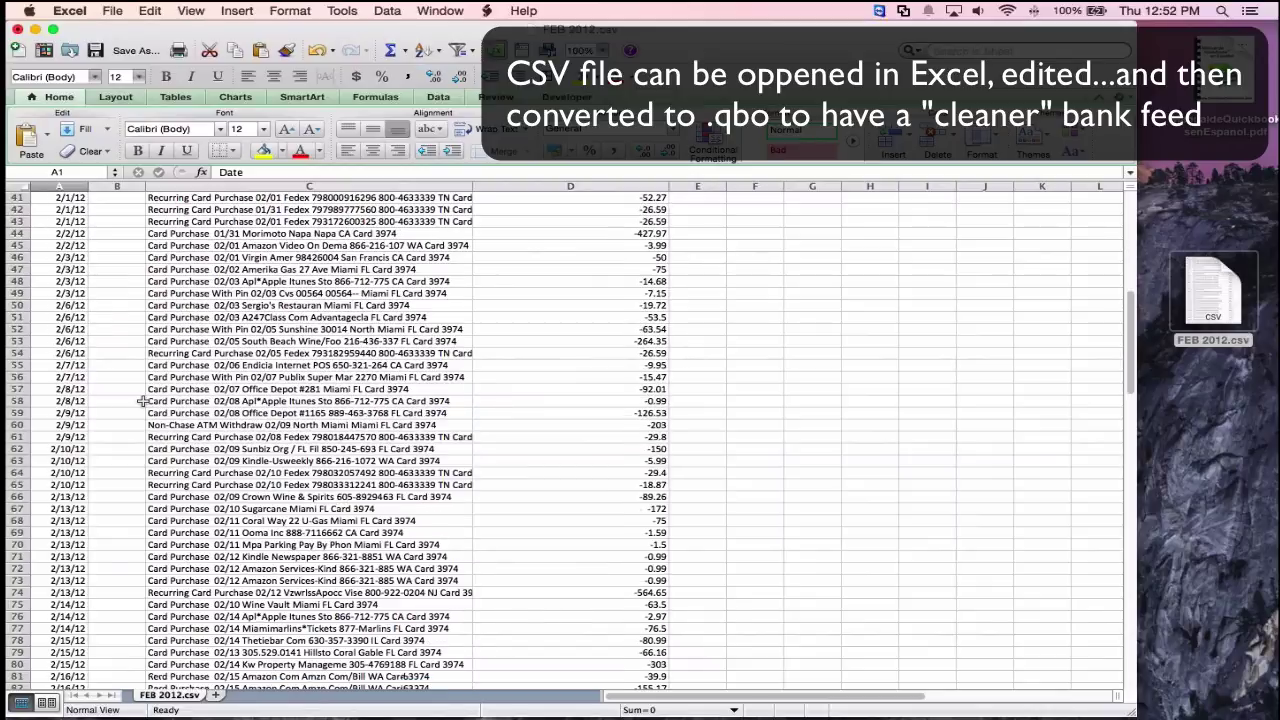
pyautogui.press('super+w')
pyautogui.click(495, 162)
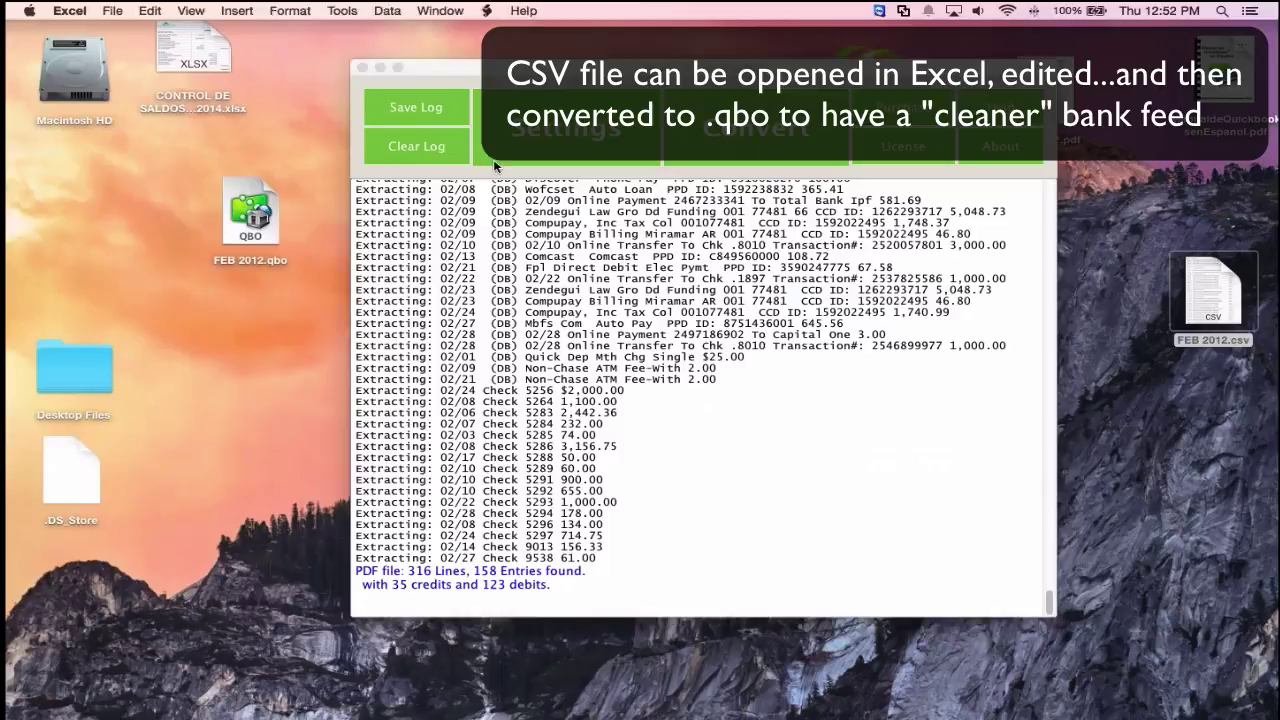
# Step: Return to 2qbo Convert Pro and choose FEB 2012.csv from the Desktop as the input file
pyautogui.click(495, 167)
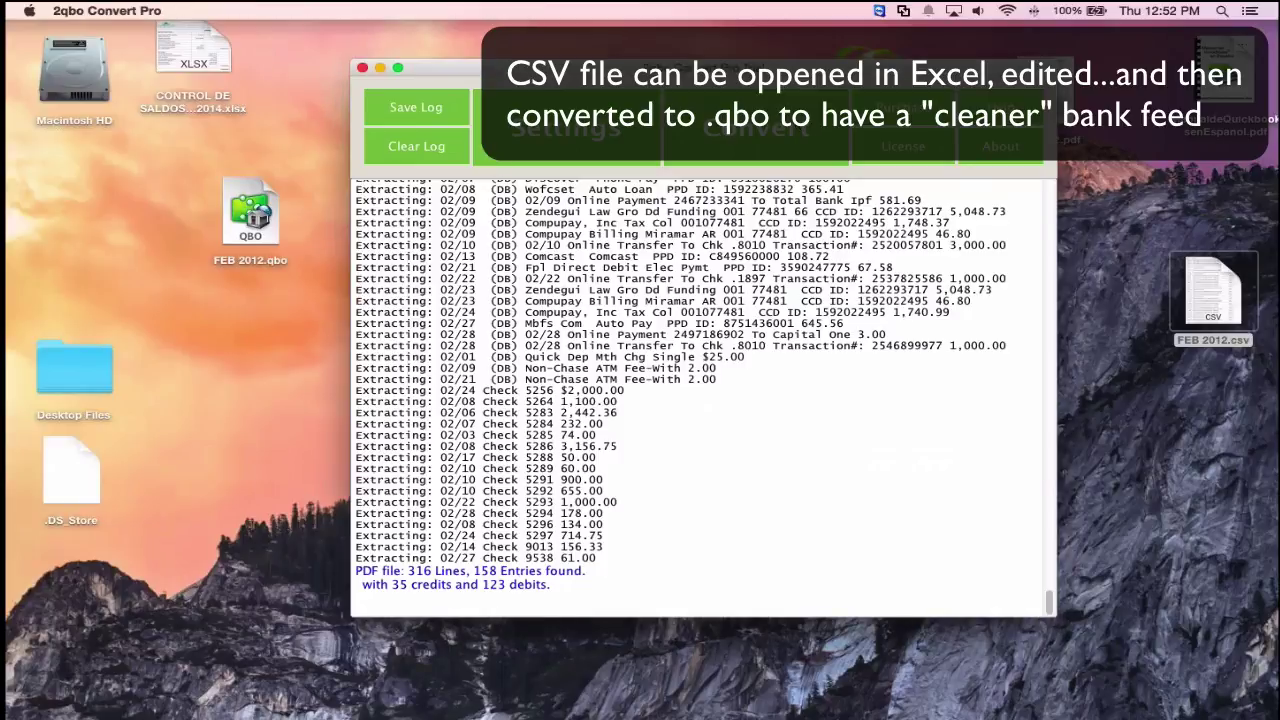
pyautogui.press('super+o')
pyautogui.click(546, 290)
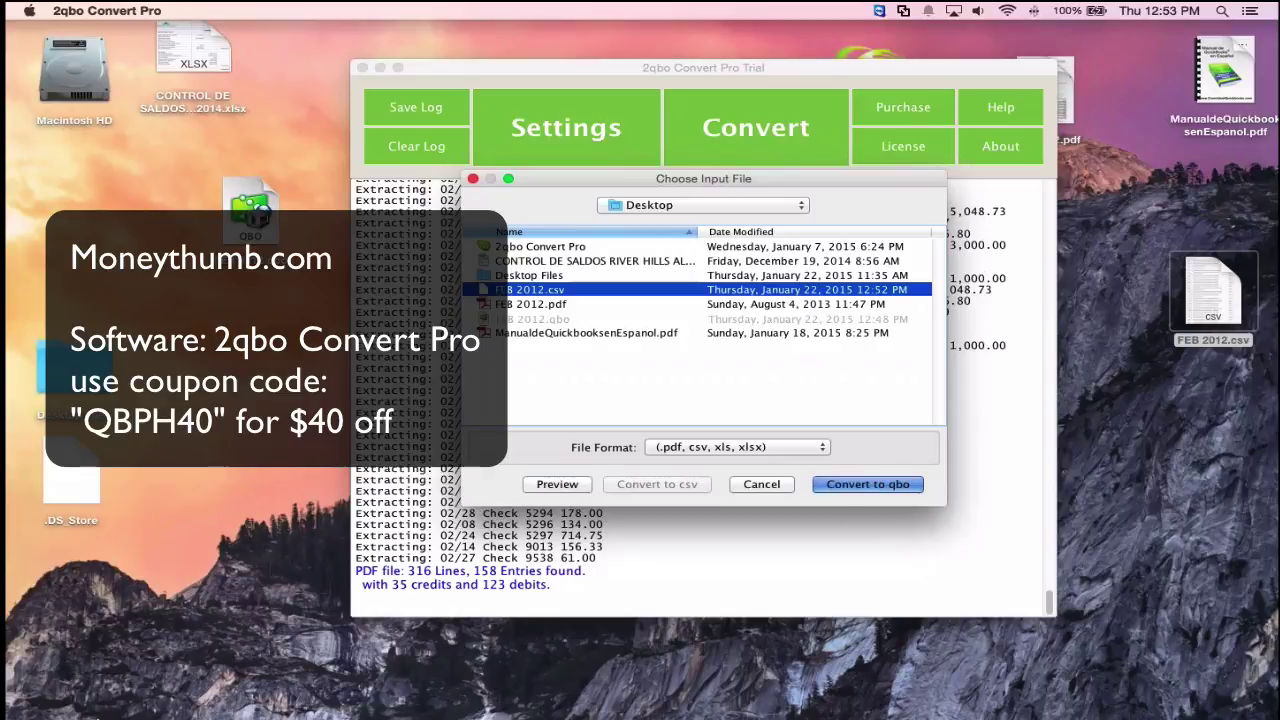
# Step: Switch to Google Chrome and load moneythumb.com in place of the QB PowerHour app page
pyautogui.click(238, 533)
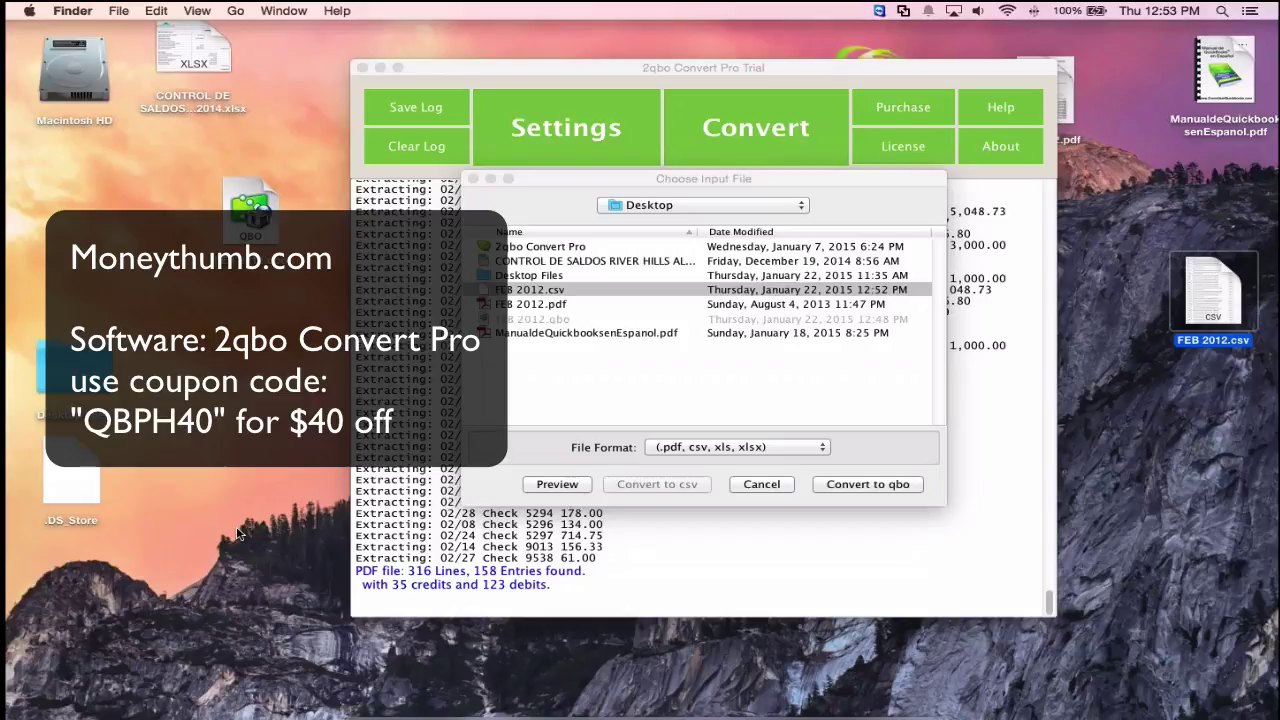
pyautogui.hotkey('ctrl', 'Up')
pyautogui.press('Escape')
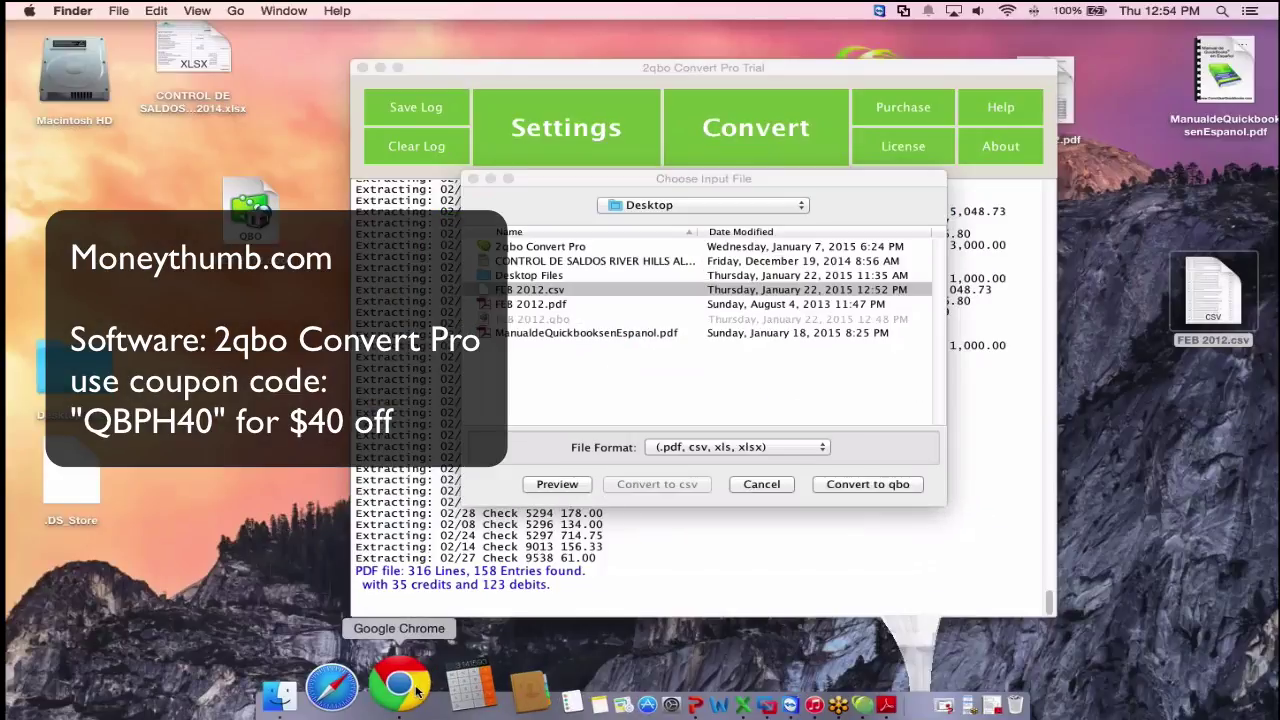
pyautogui.click(418, 690)
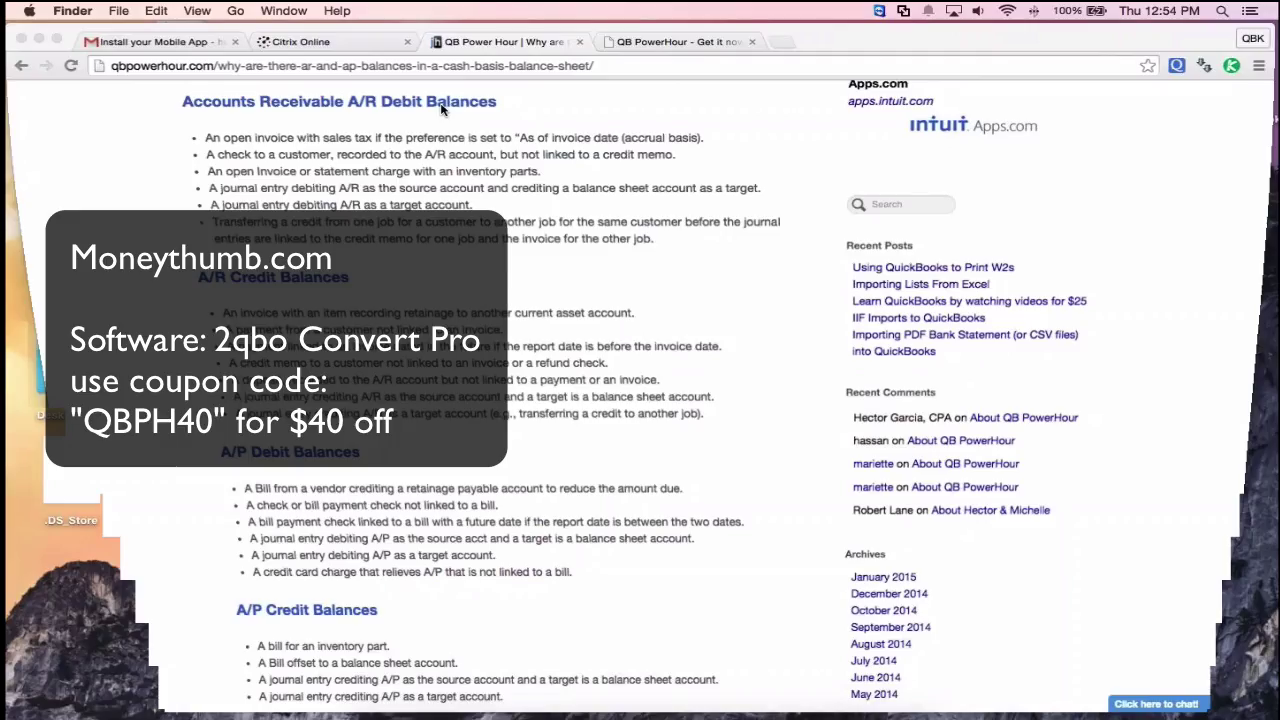
pyautogui.hotkey('ctrl', 'Tab')
pyautogui.write('money')
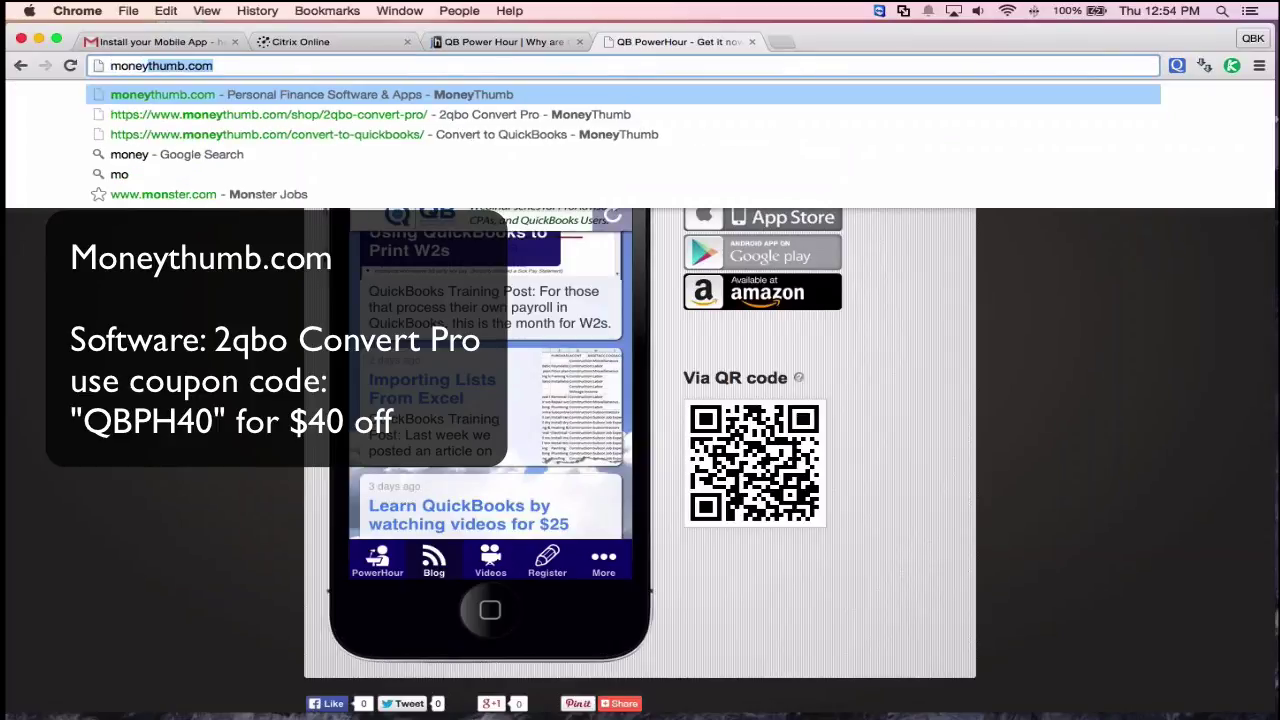
pyautogui.press('Return')
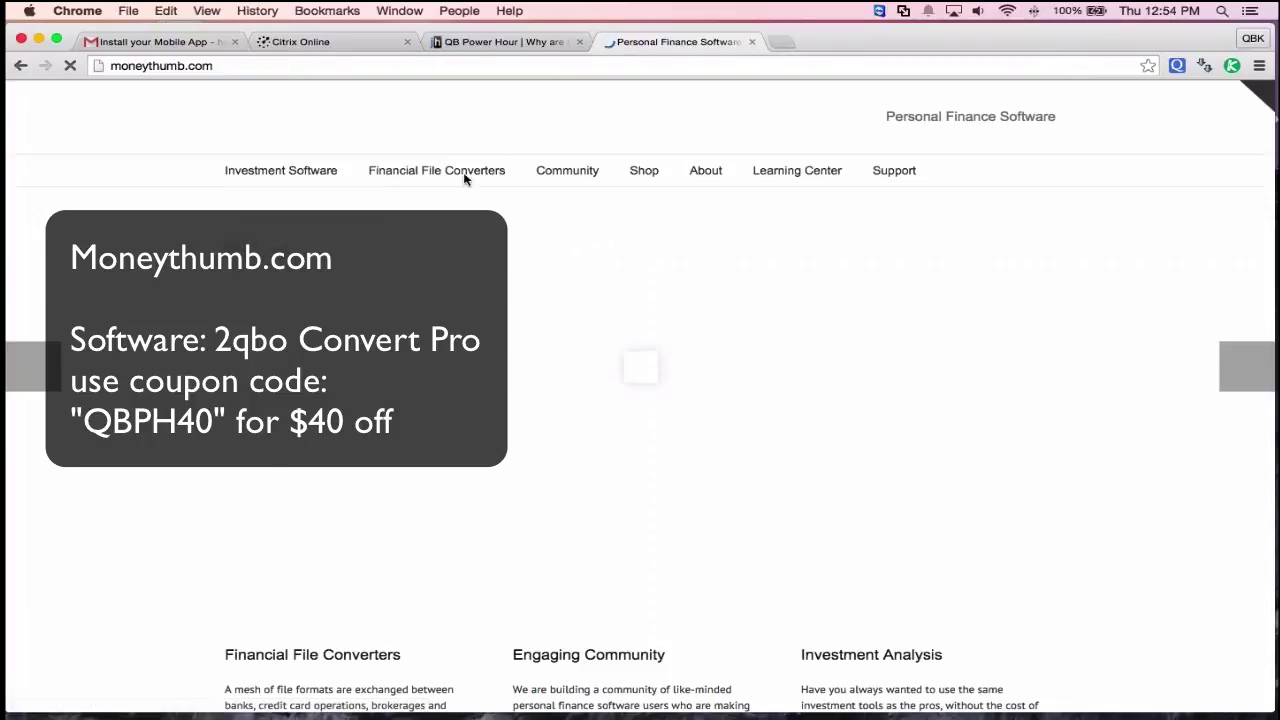
# Step: Open the 2qbo Convert Pro product page from the Convert to QuickBooks converters and examine its description, purchase options and free trial form
pyautogui.moveTo(440, 190)
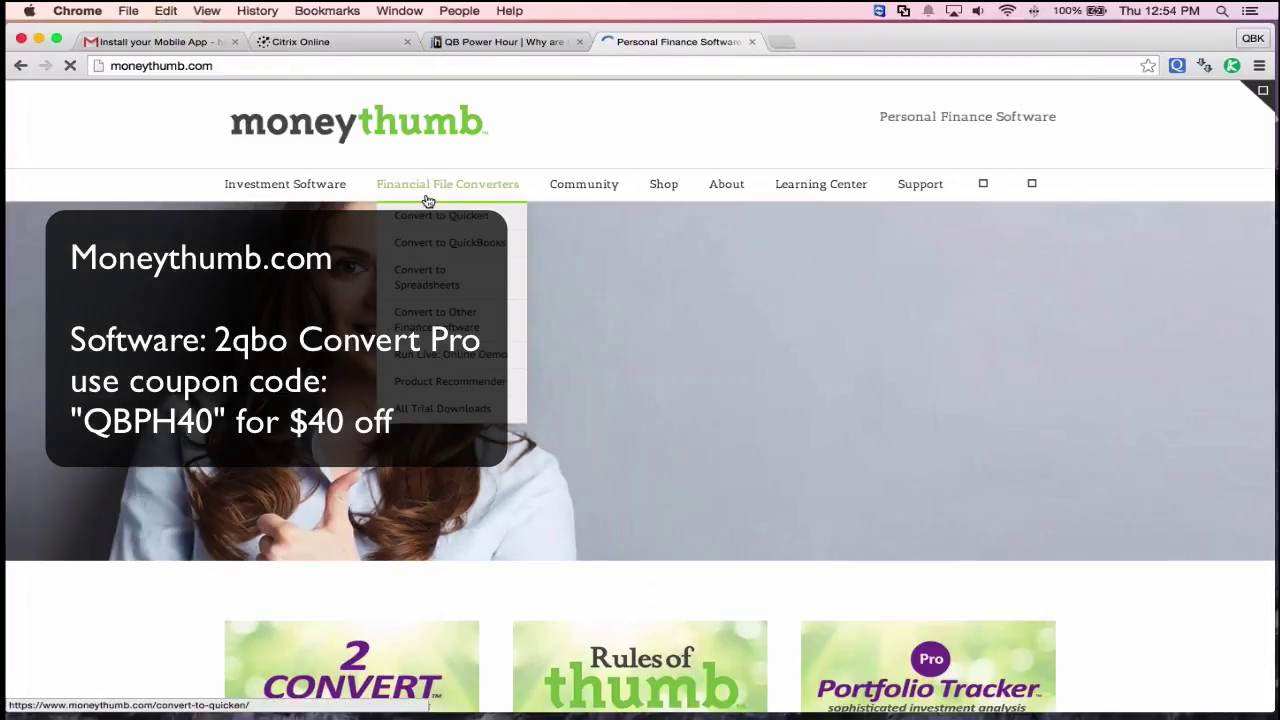
pyautogui.click(453, 250)
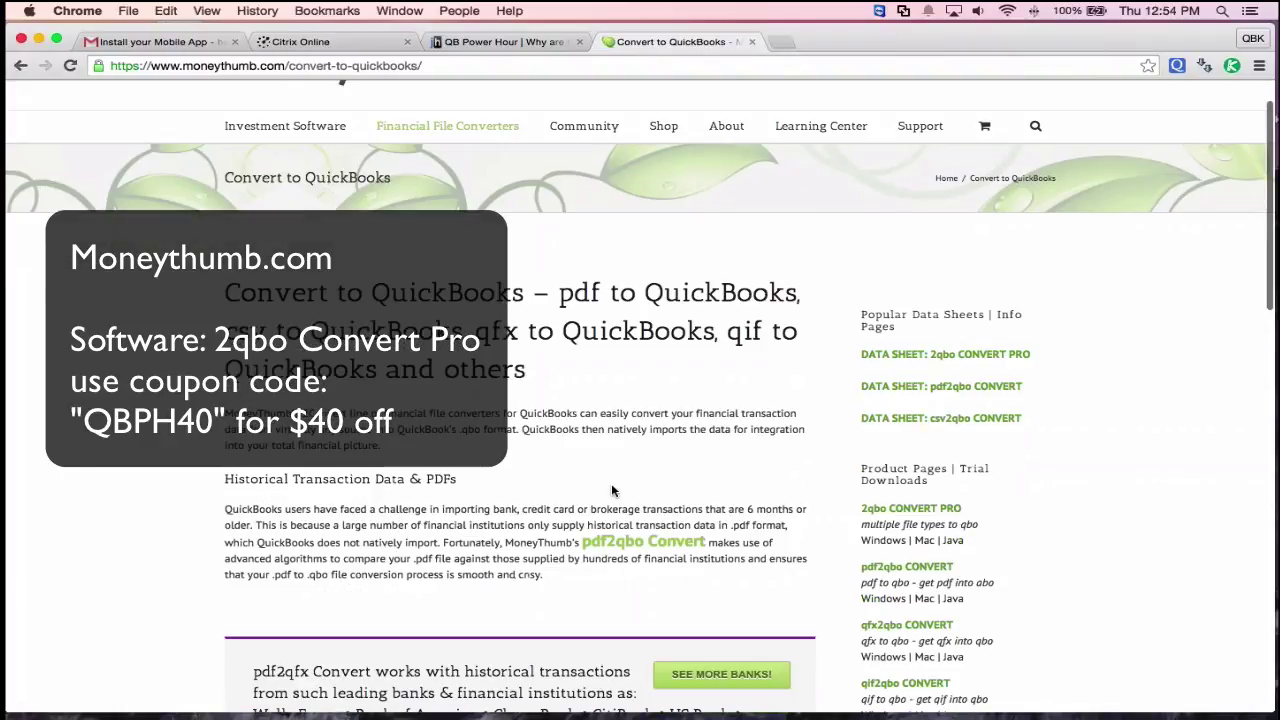
pyautogui.scroll(-1, 661, 582)
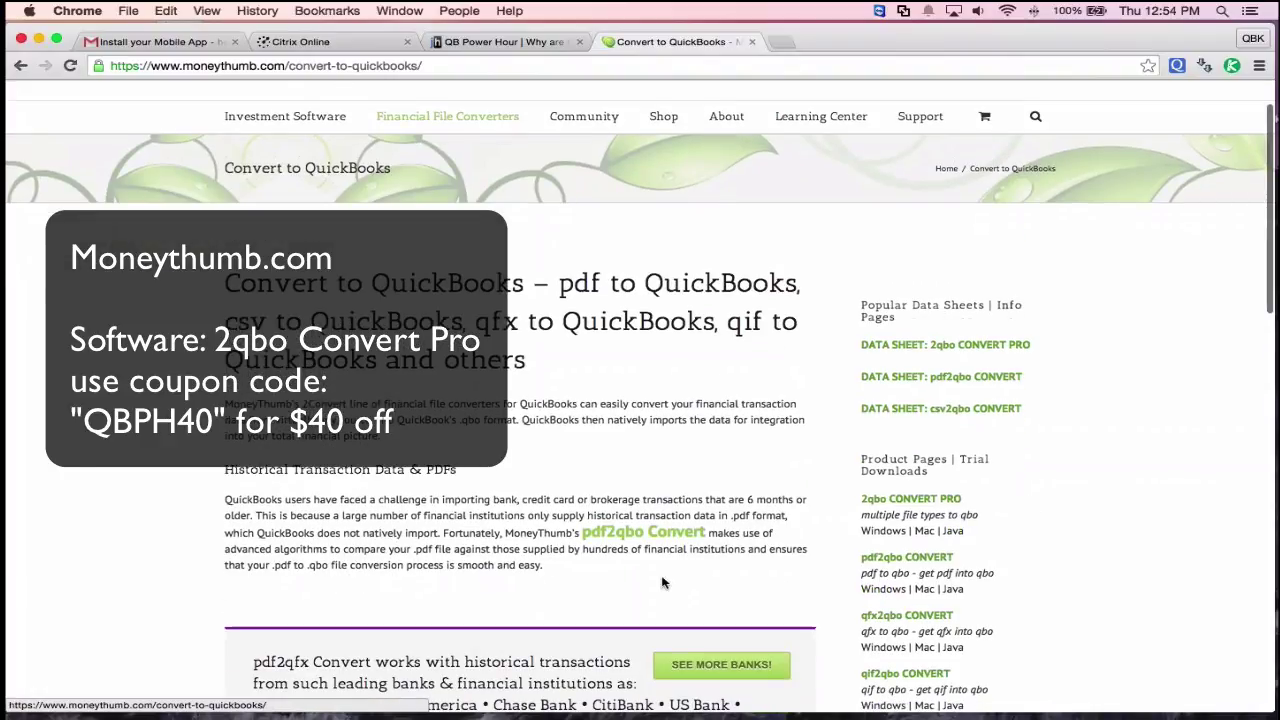
pyautogui.scroll(-3, 661, 582)
pyautogui.click(928, 379)
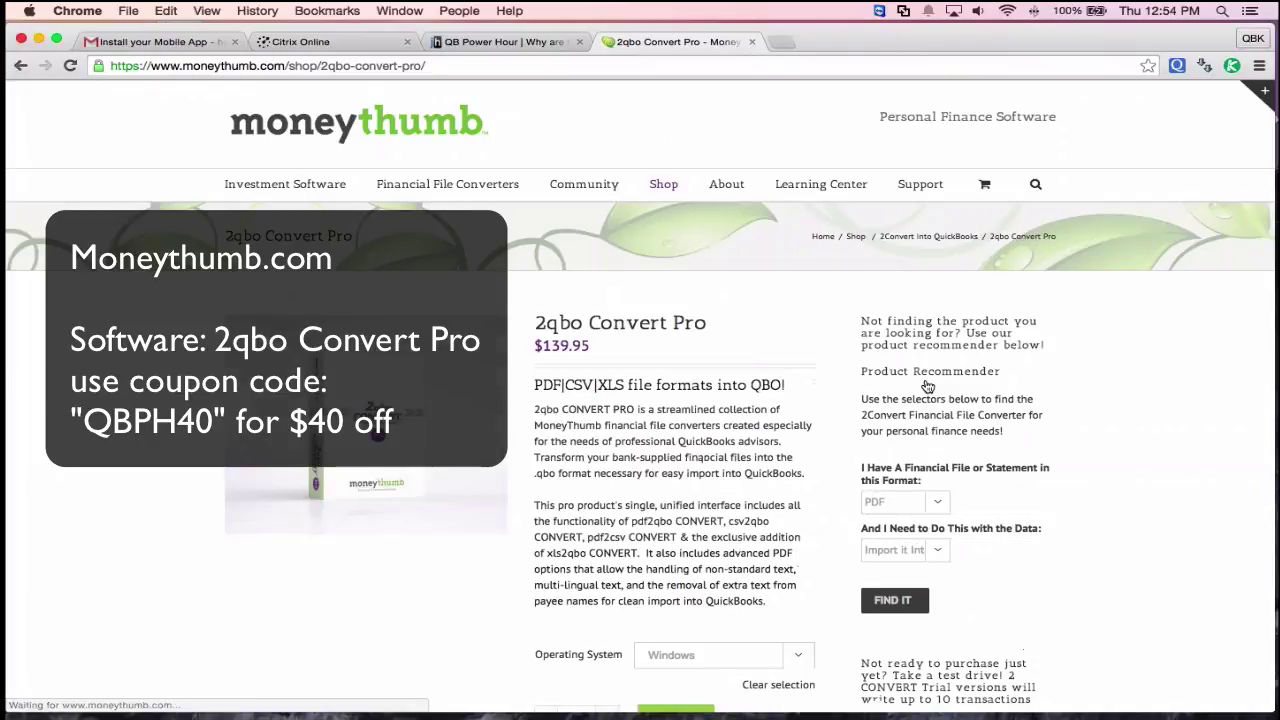
pyautogui.scroll(-1, 947, 396)
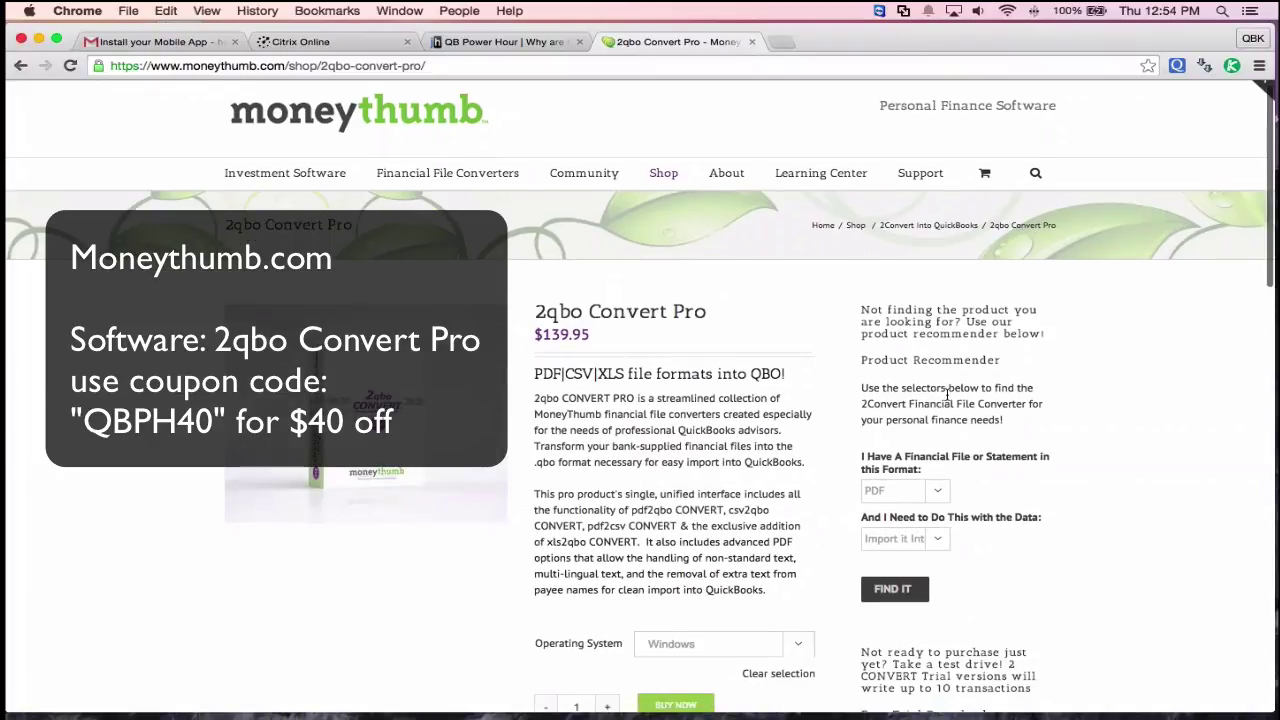
pyautogui.scroll(-5, 947, 396)
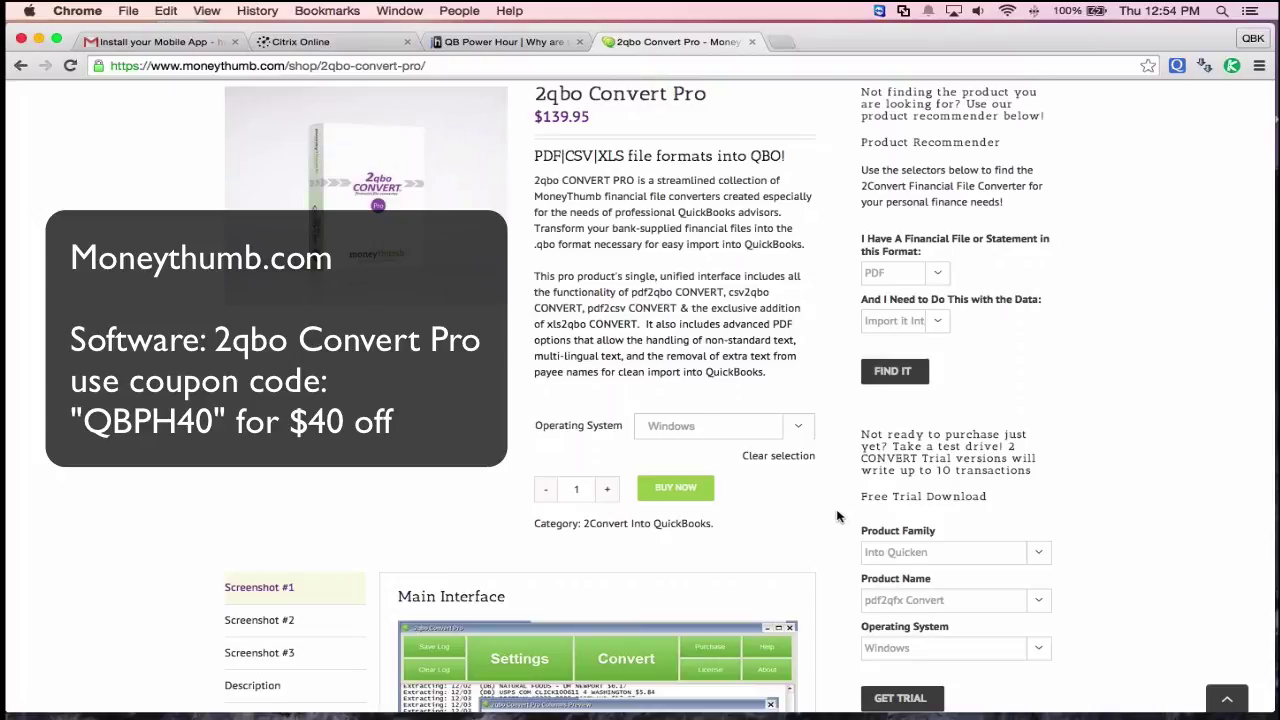
pyautogui.scroll(-2, 838, 516)
pyautogui.scroll(-1, 838, 516)
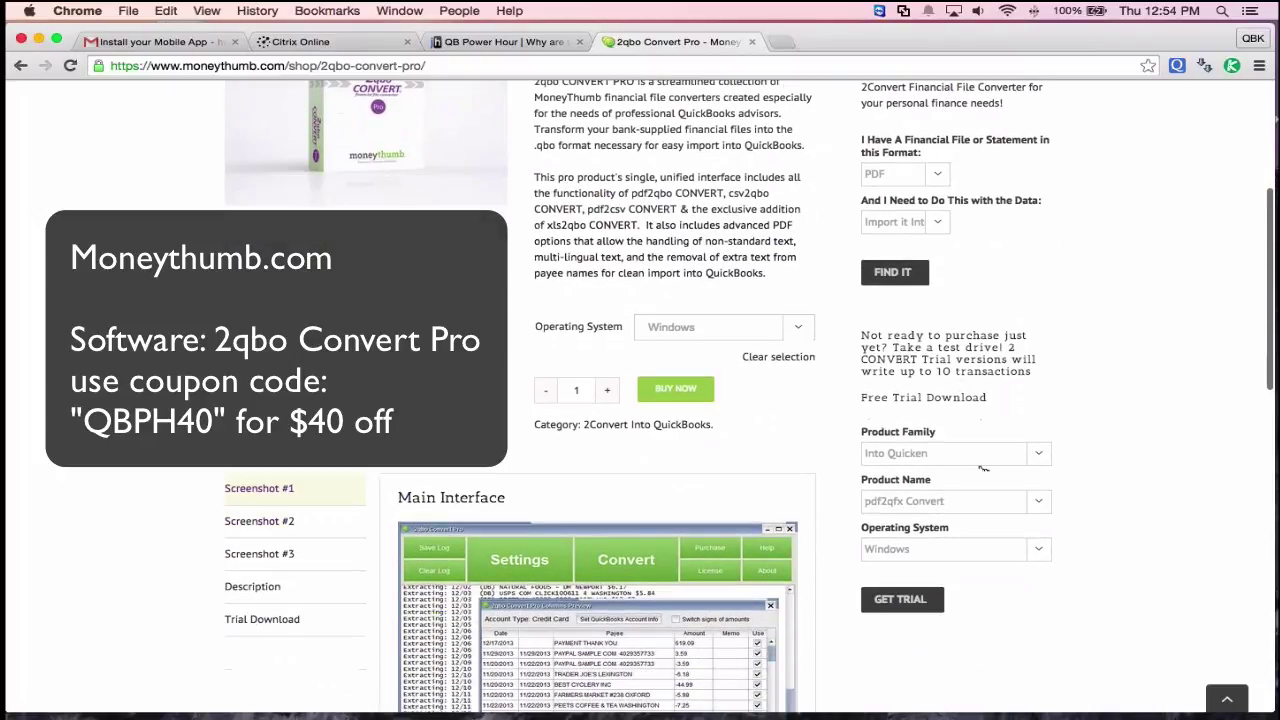
pyautogui.scroll(4, 652, 325)
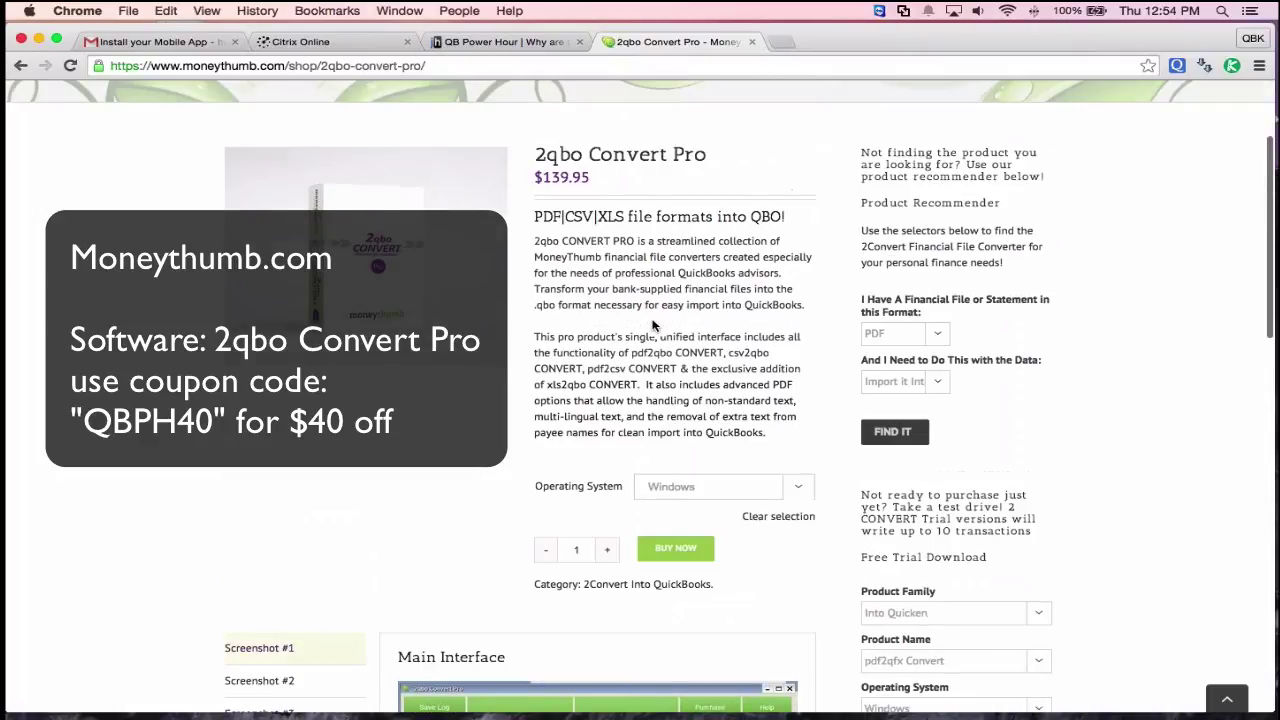
pyautogui.scroll(2, 652, 325)
# Step: Switch to the PowerPoint file QB Power Hour Jan 22, 2015 - Year End Part 2.ppt and add a blank slide after the "CPE KEYWORD?" slide
pyautogui.moveTo(683, 716)
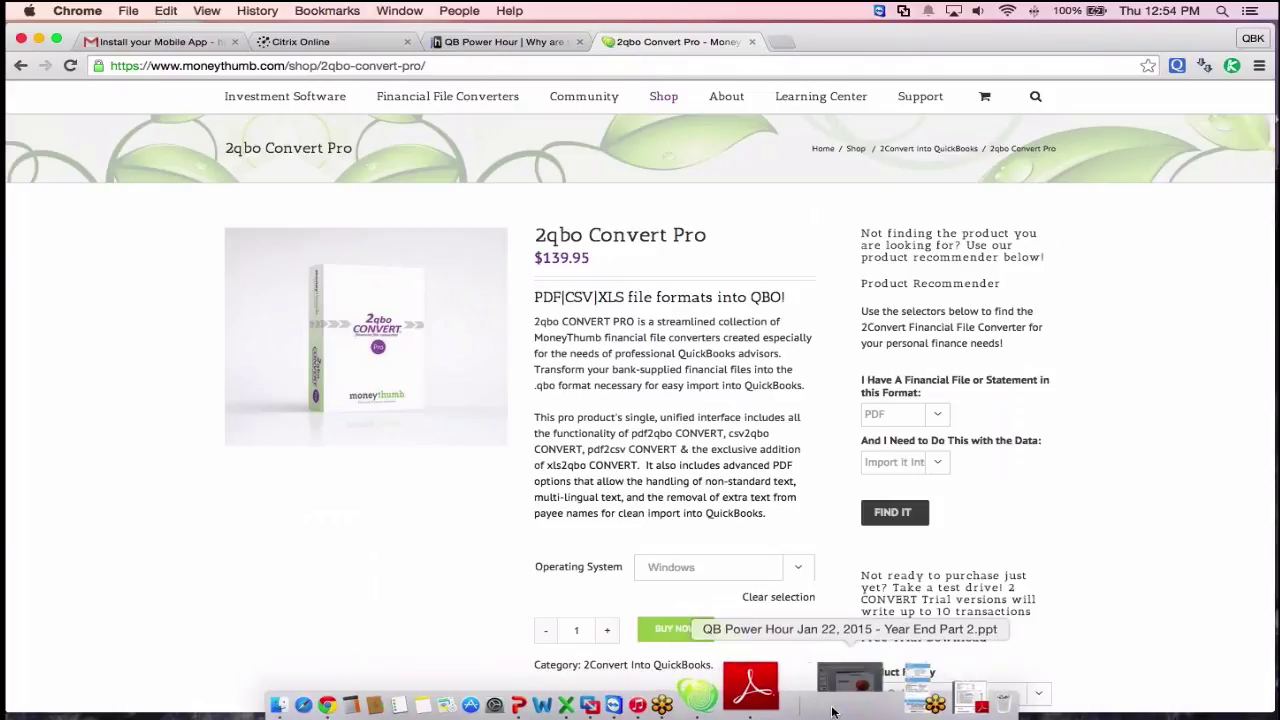
pyautogui.click(832, 712)
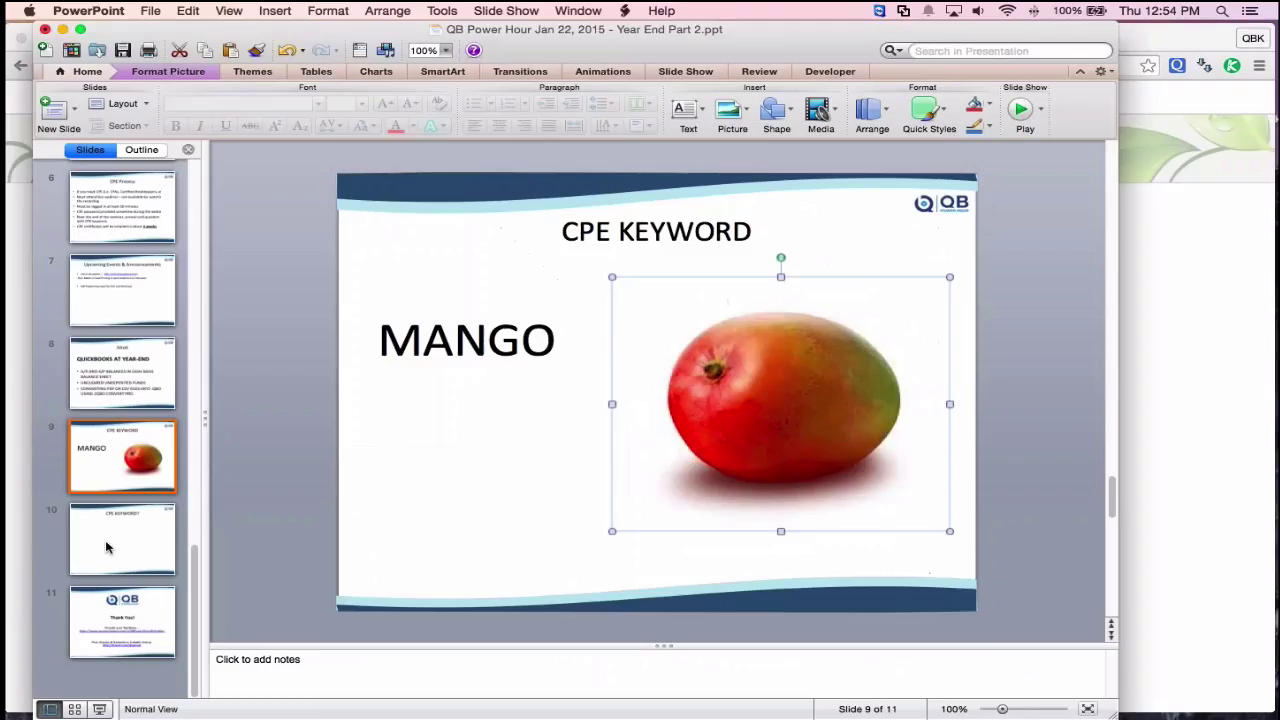
pyautogui.click(140, 567)
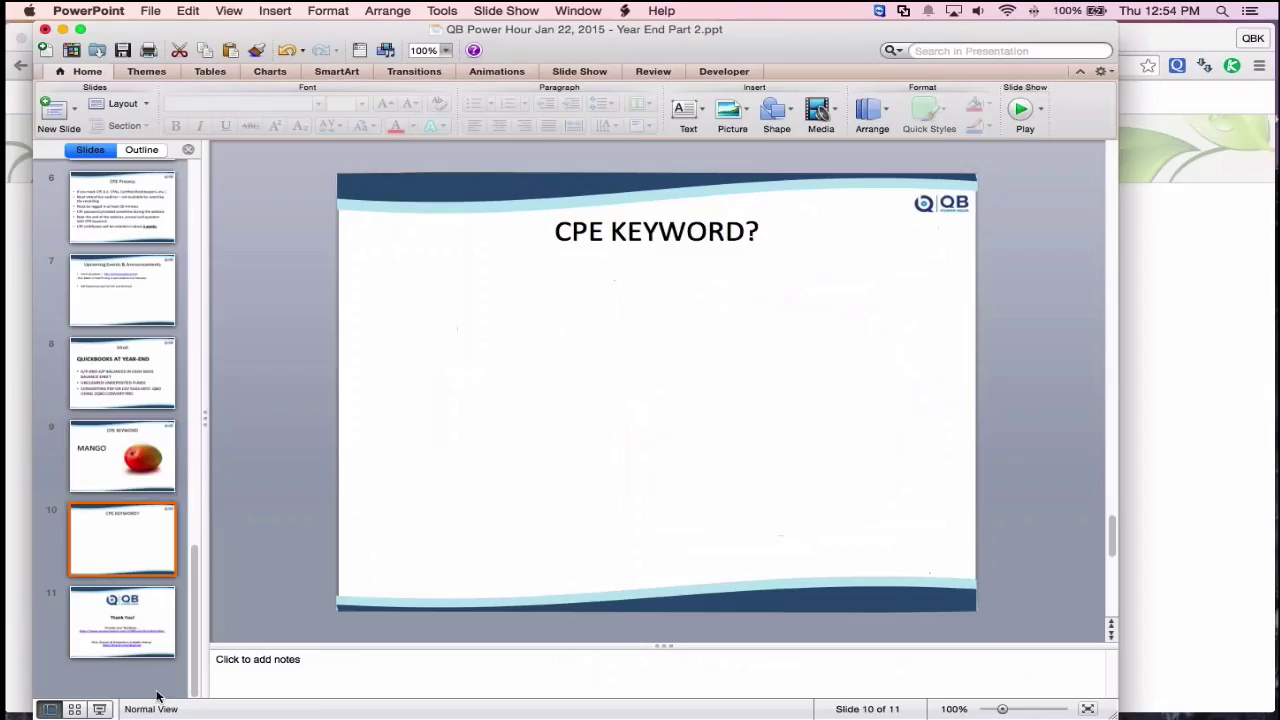
pyautogui.press('Return')
pyautogui.click(140, 567)
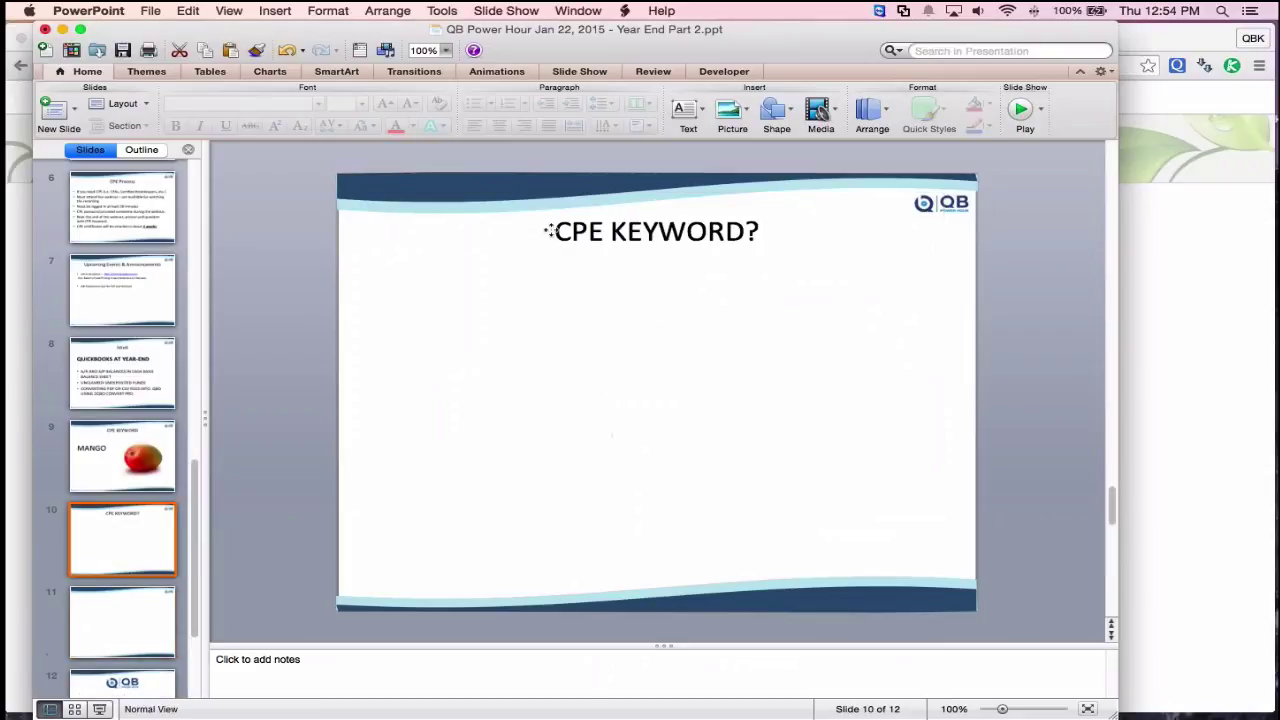
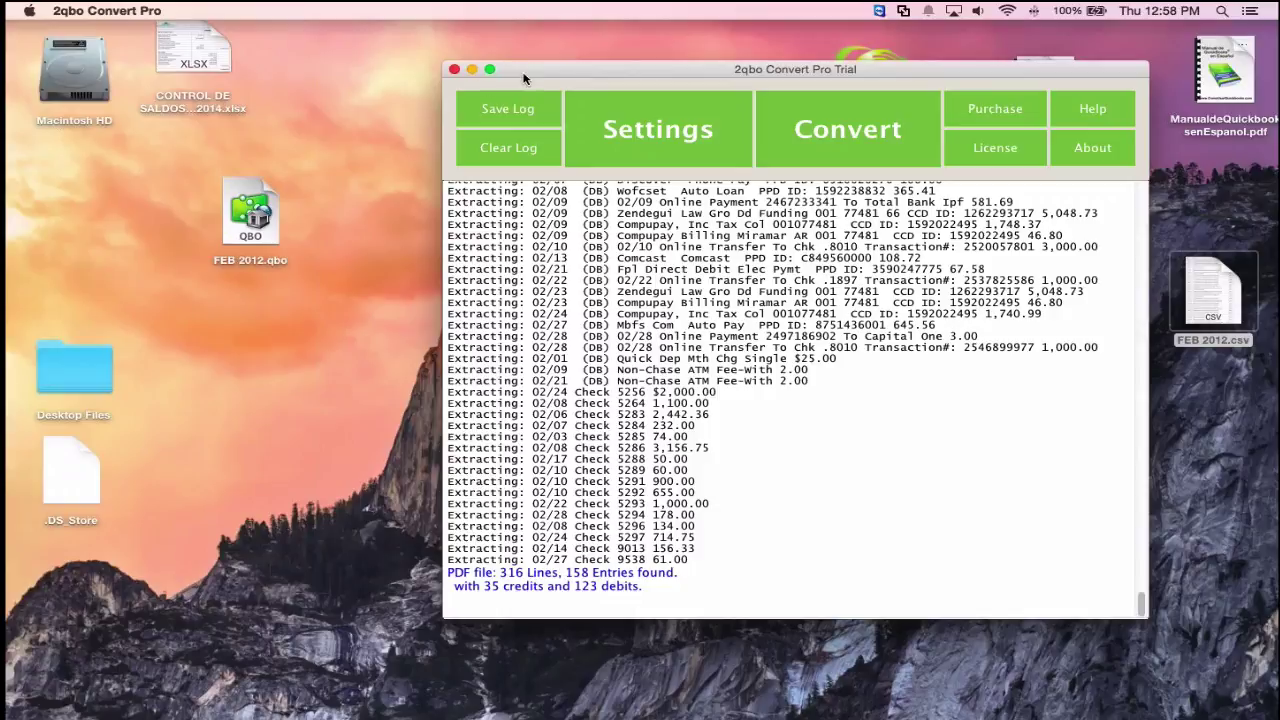
# Step: Move the 2qbo Convert Pro window aside to uncover FEB 2012.pdf on the desktop, and reopen FEB 2012.csv in Excel
pyautogui.moveTo(523, 78); pyautogui.dragTo(384, 77)
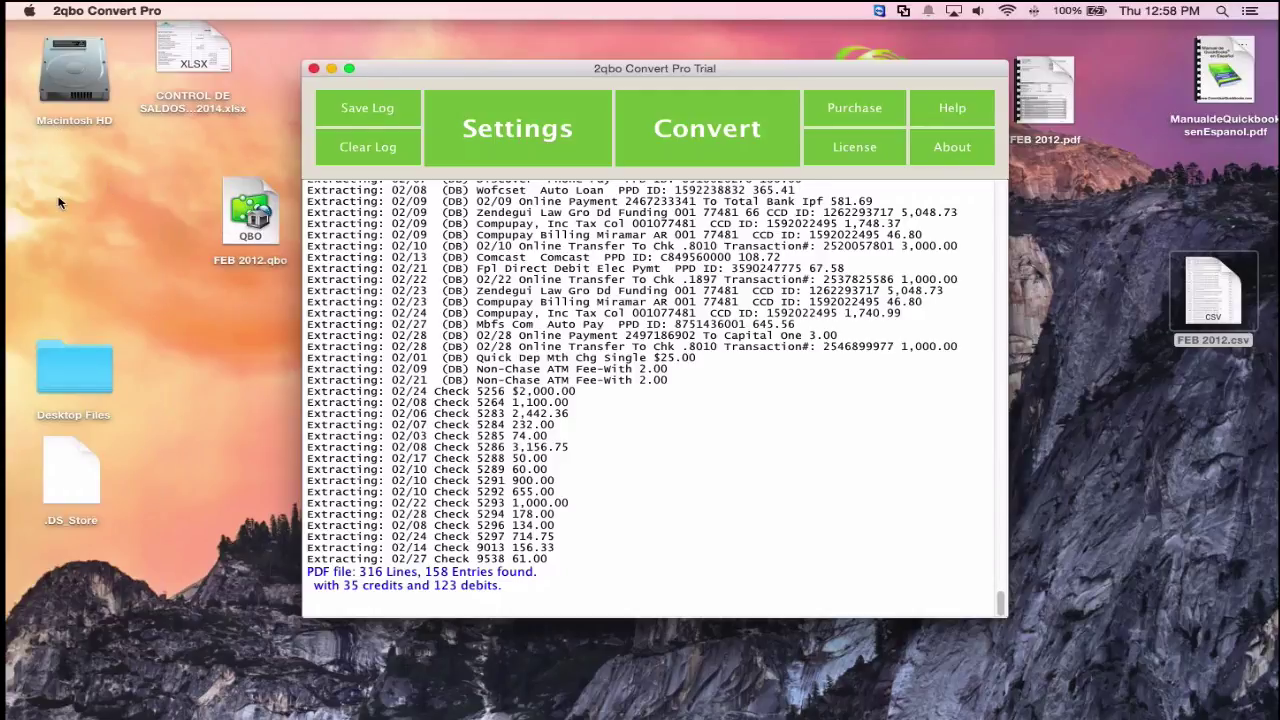
pyautogui.doubleClick(1206, 284)
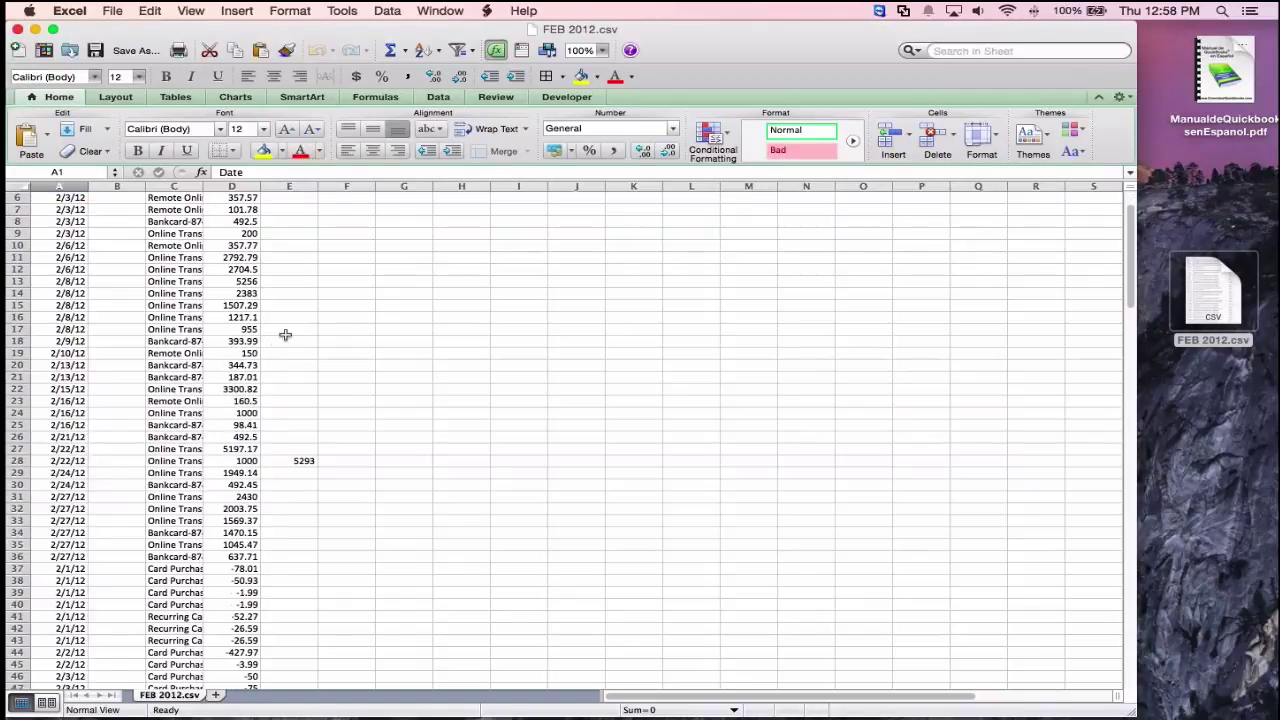
pyautogui.scroll(2, 290, 430)
# Step: Examine the Number and Memo columns of FEB 2012.csv, finishing on the empty memo cell F2 of the first transaction
pyautogui.click(298, 520)
pyautogui.click(312, 246)
pyautogui.click(352, 212)
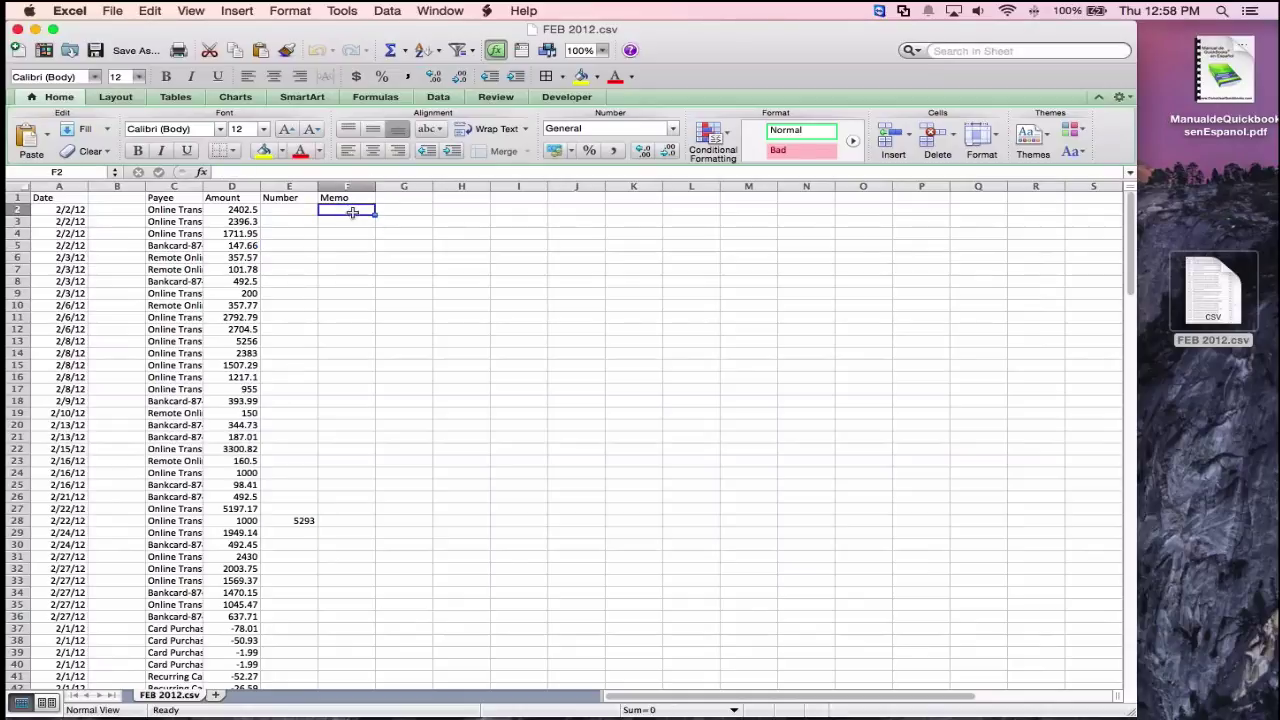
pyautogui.press('Return')
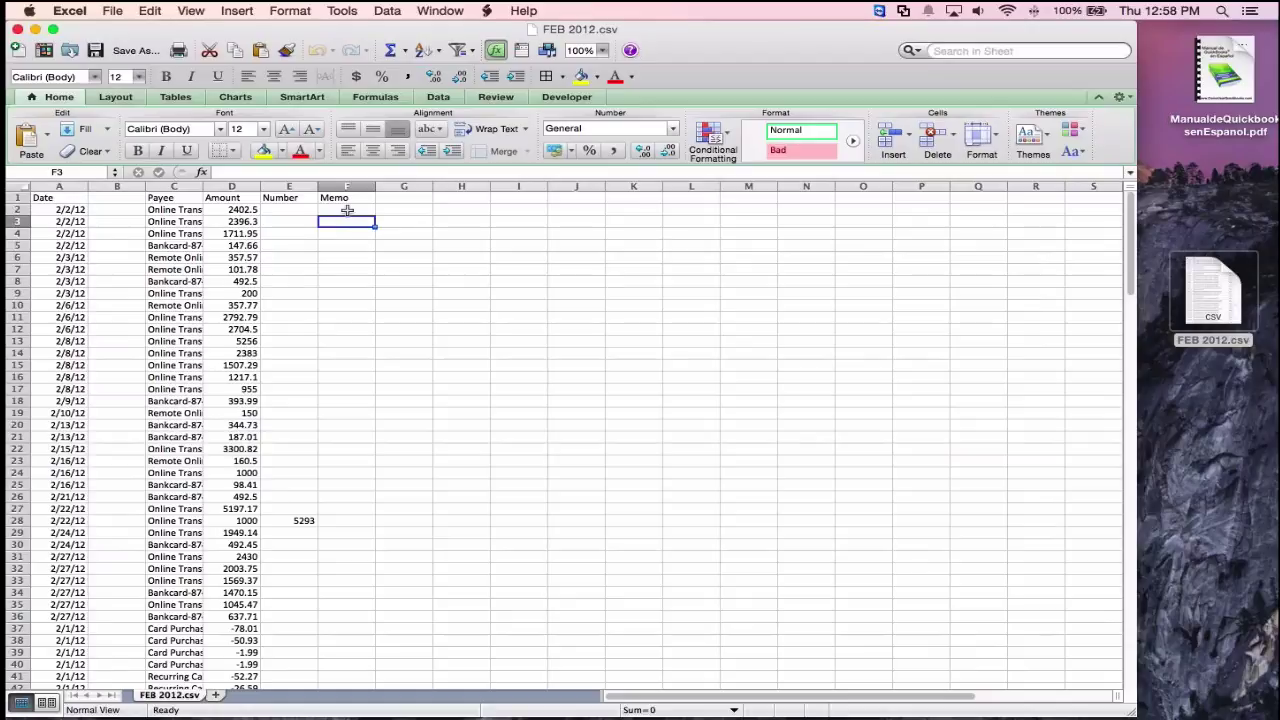
pyautogui.click(347, 210)
pyautogui.doubleClick(347, 210)
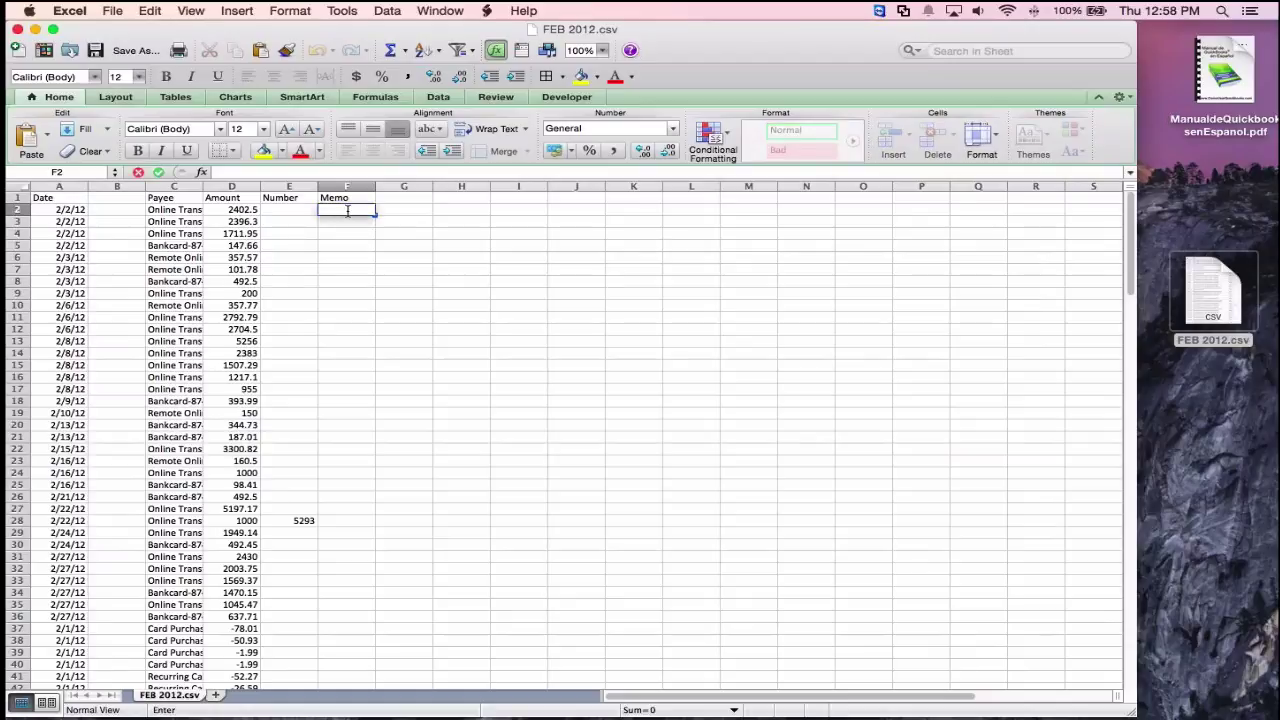
pyautogui.hscroll(5, 380, 217)
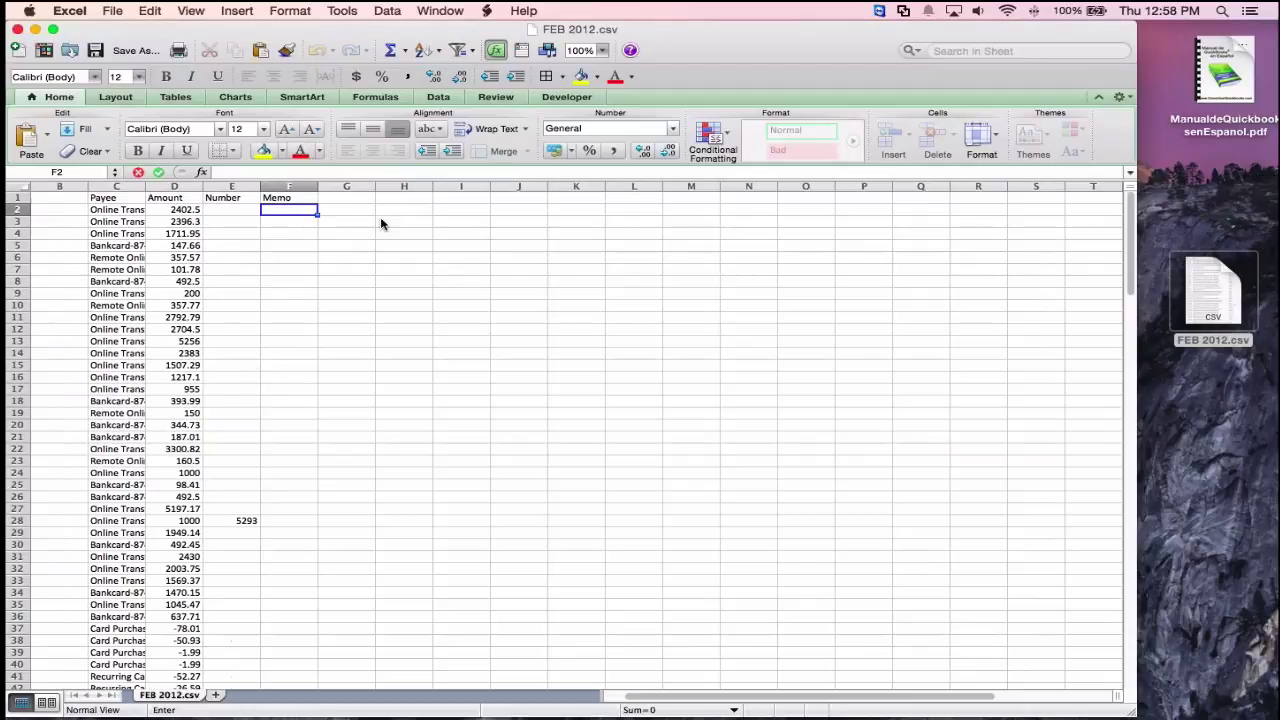
pyautogui.click(335, 246)
pyautogui.hscroll(-5, 360, 248)
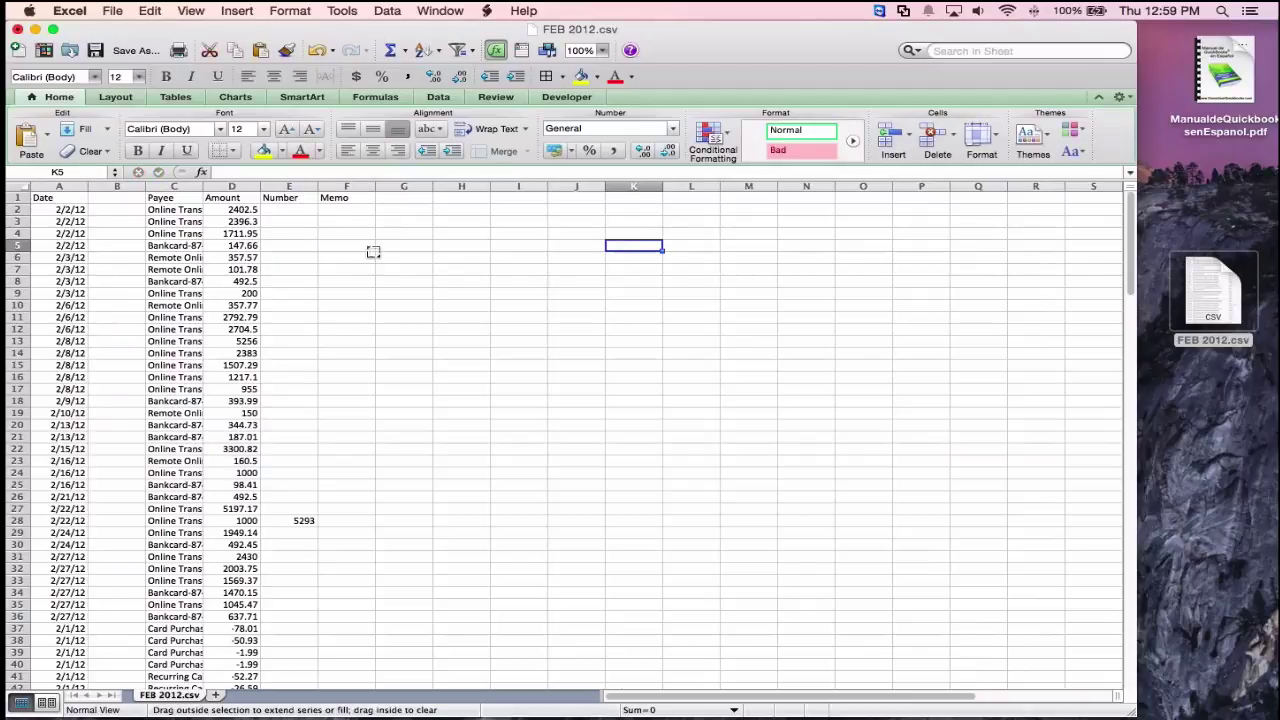
pyautogui.click(342, 219)
pyautogui.click(343, 209)
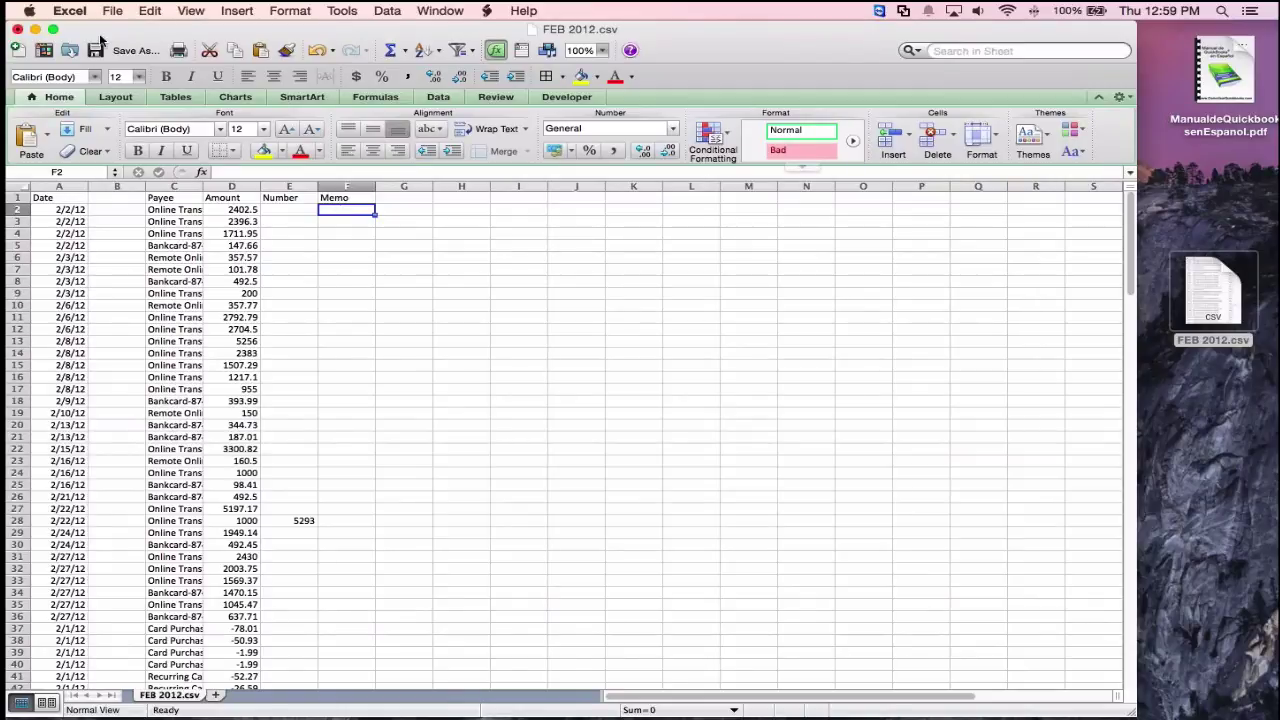
# Step: Minimize FEB 2012.csv in Excel and preview that CSV file as the conversion input in 2qbo Convert Pro
pyautogui.click(35, 30)
pyautogui.click(665, 140)
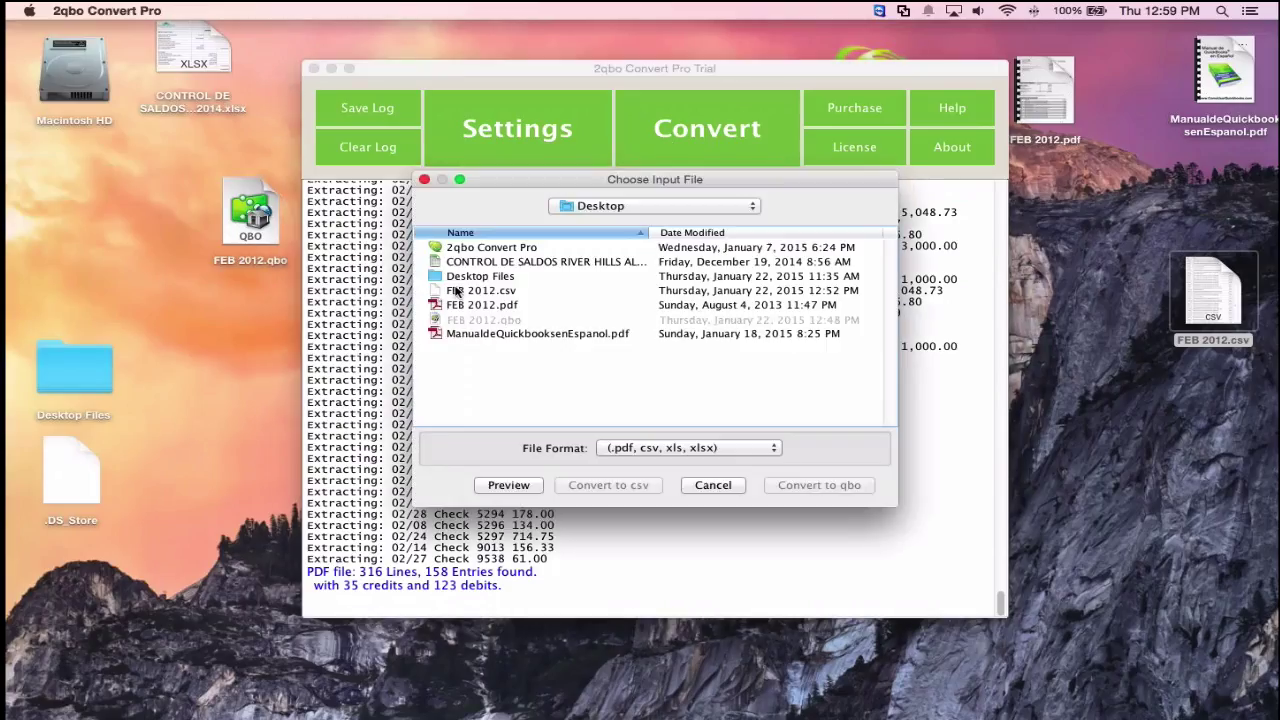
pyautogui.click(486, 291)
pyautogui.click(484, 305)
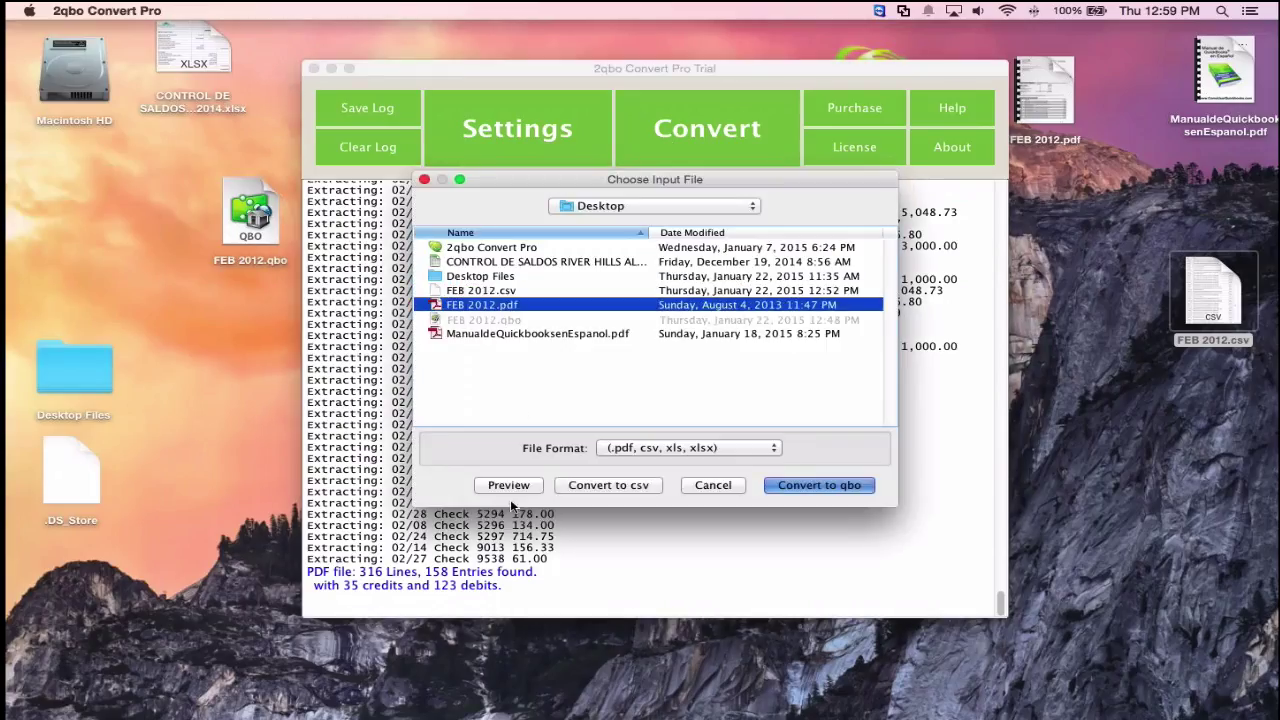
pyautogui.click(509, 292)
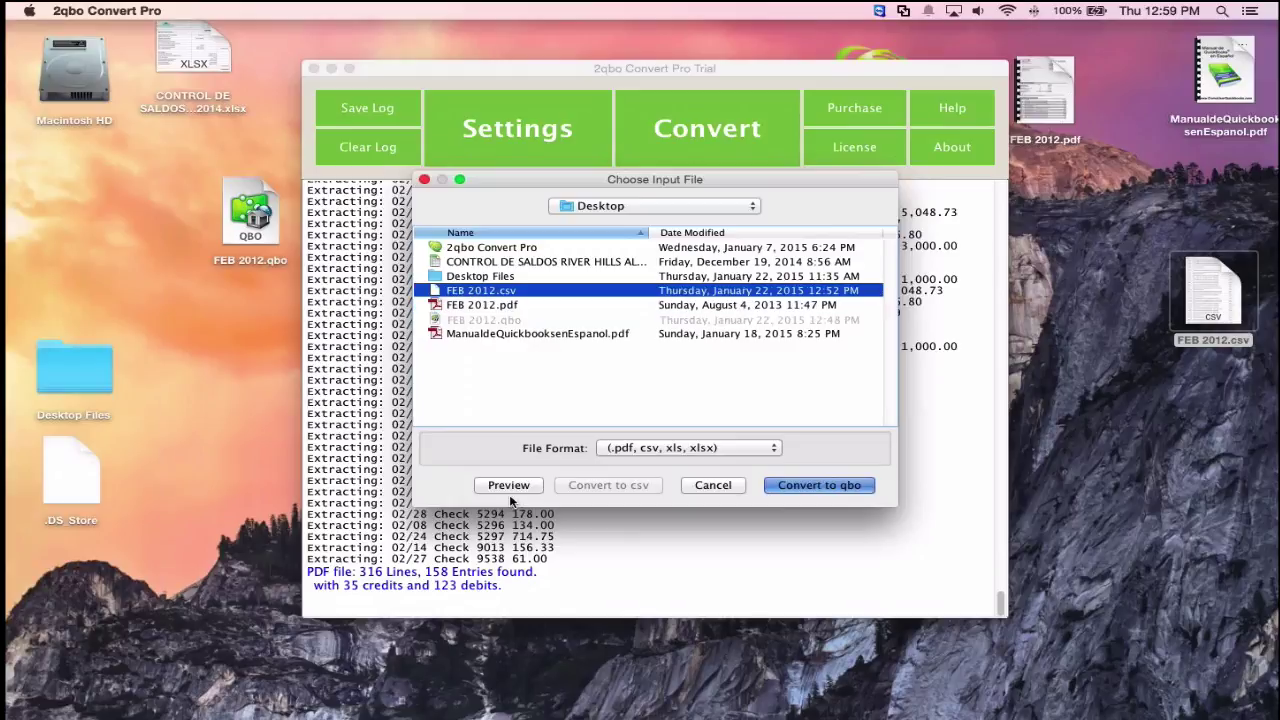
pyautogui.click(514, 490)
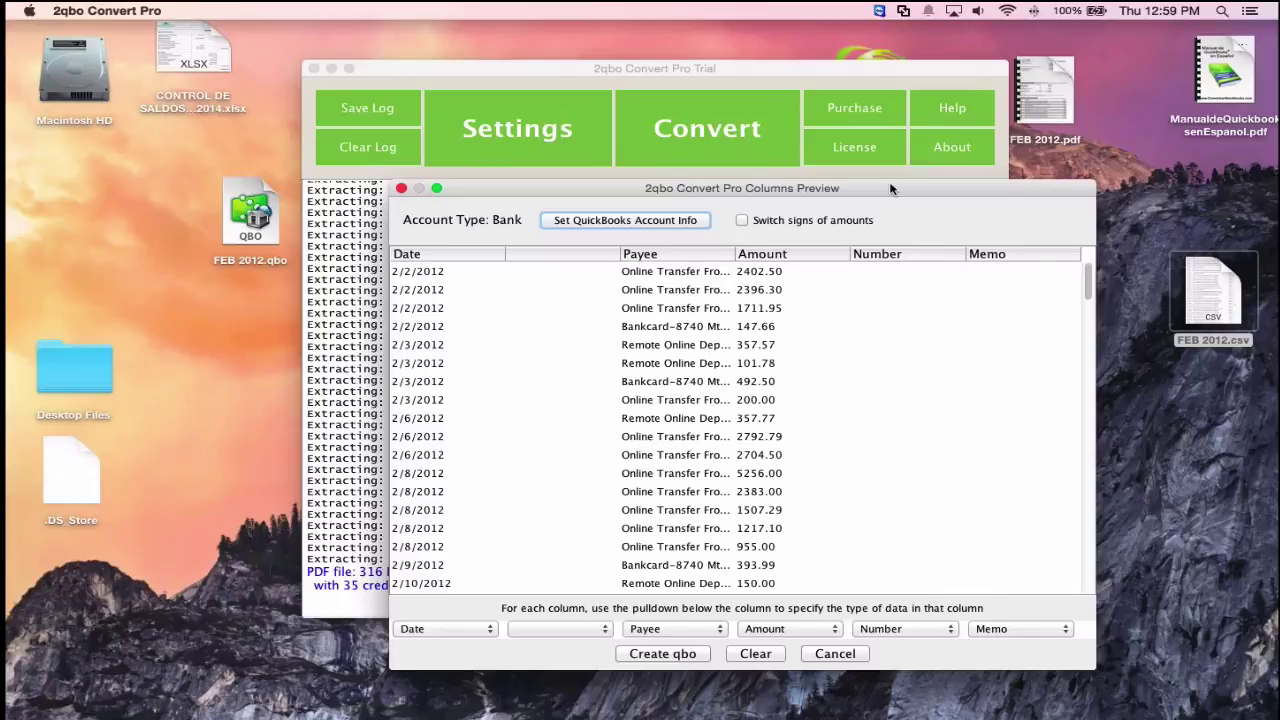
# Step: Move and close the columns preview, and switch to QuickBooks in VMware Fusion to view the CHASE bank feed transactions
pyautogui.moveTo(890, 188); pyautogui.dragTo(729, 160)
pyautogui.click(840, 602)
pyautogui.click(840, 604)
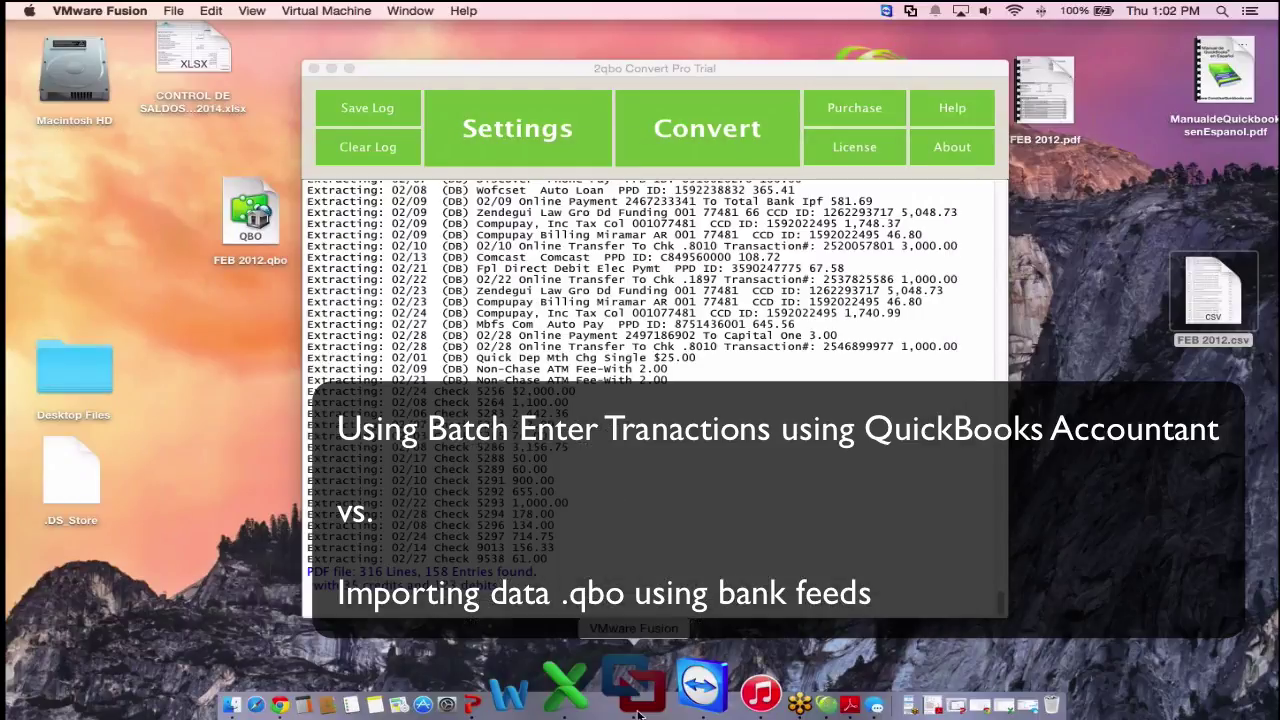
pyautogui.click(638, 690)
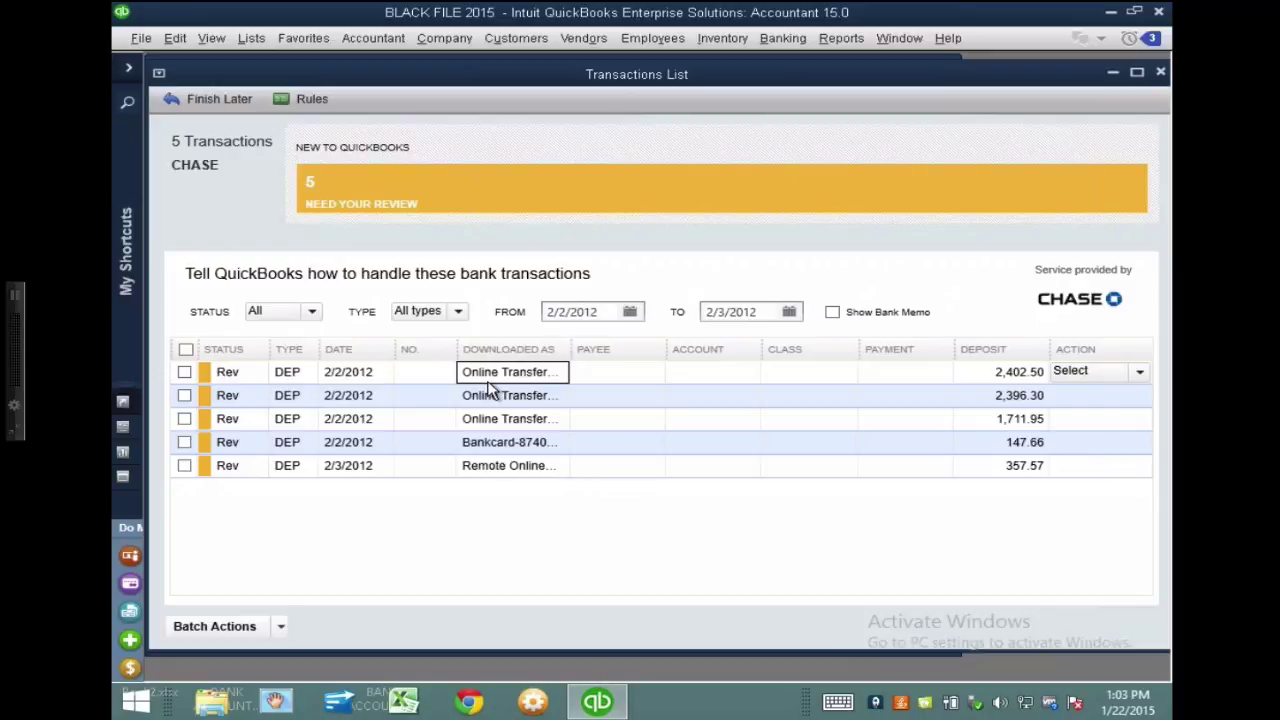
# Step: Switch to Chrome and examine the 2qbo Convert Pro product page and its web address on moneythumb.com
pyautogui.hotkey('ctrl', 'Up')
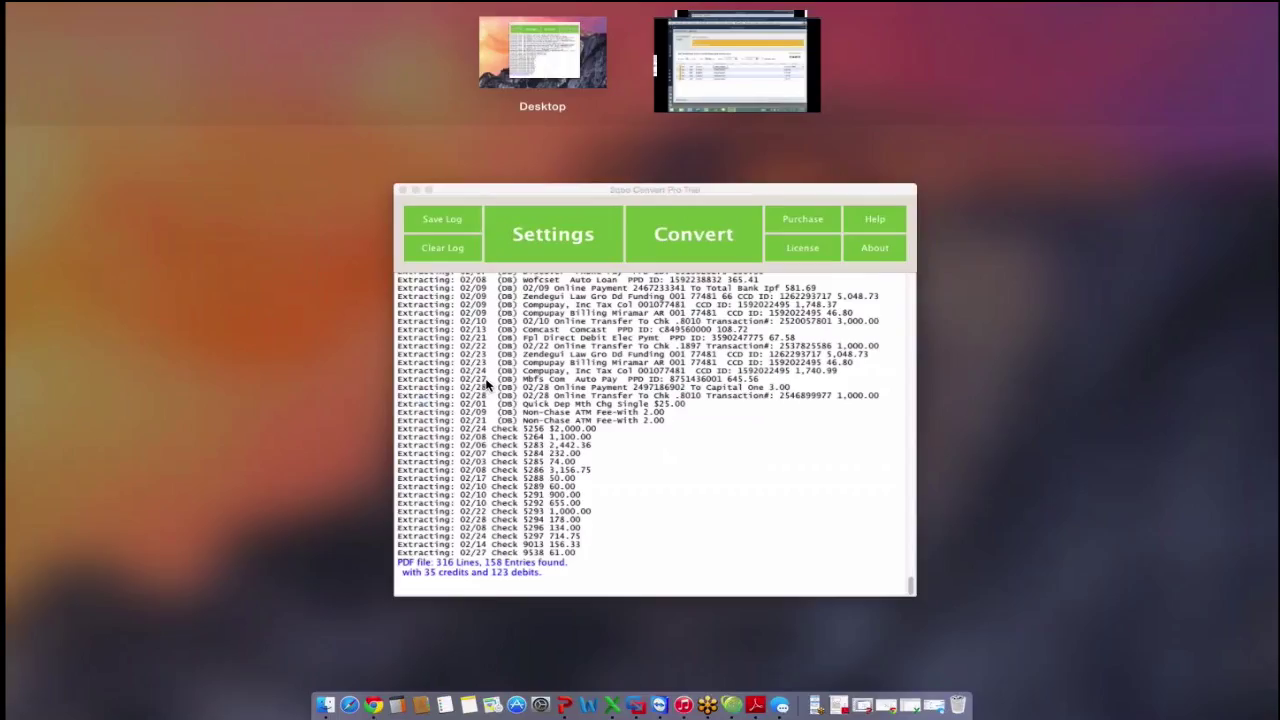
pyautogui.click(372, 706)
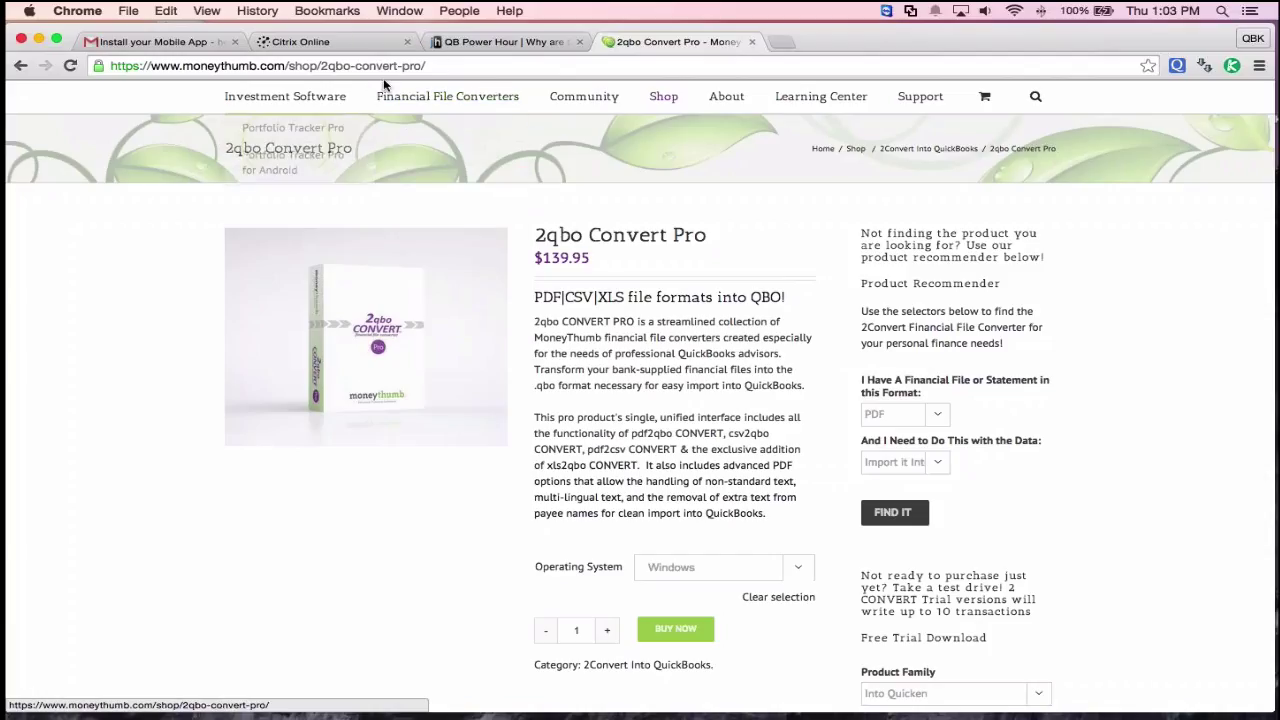
pyautogui.click(448, 66)
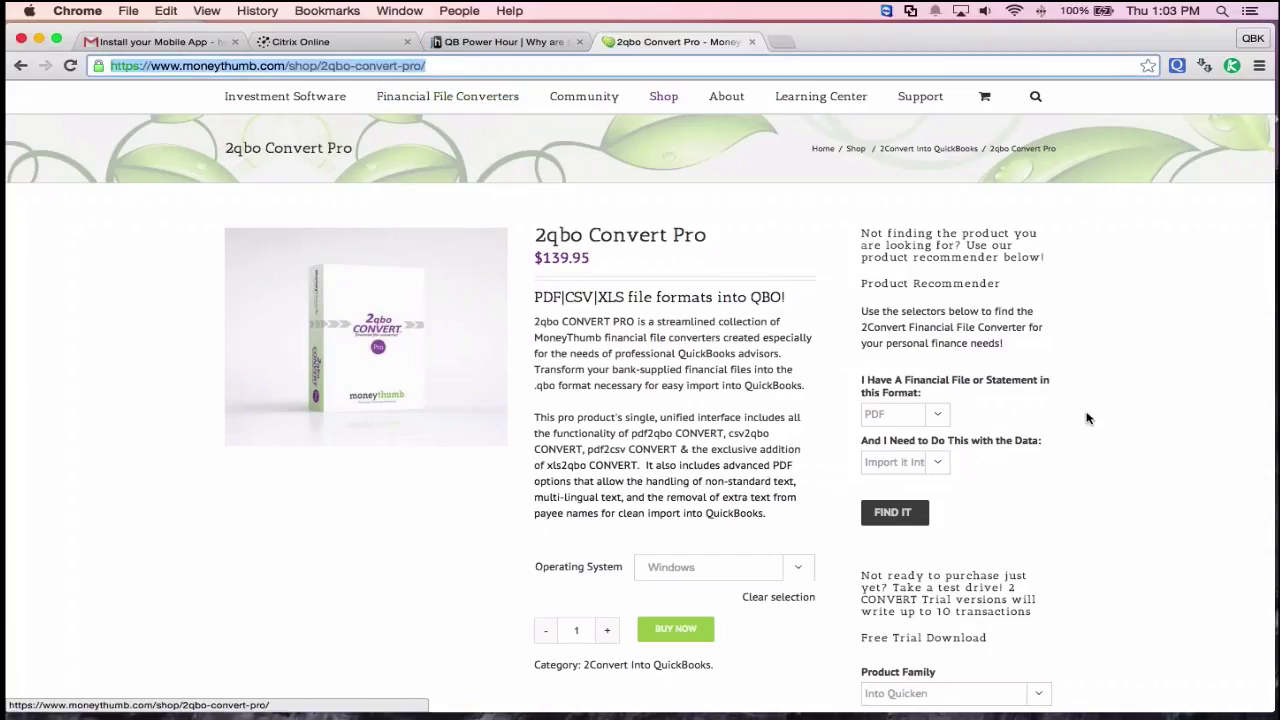
pyautogui.scroll(-1, 1088, 418)
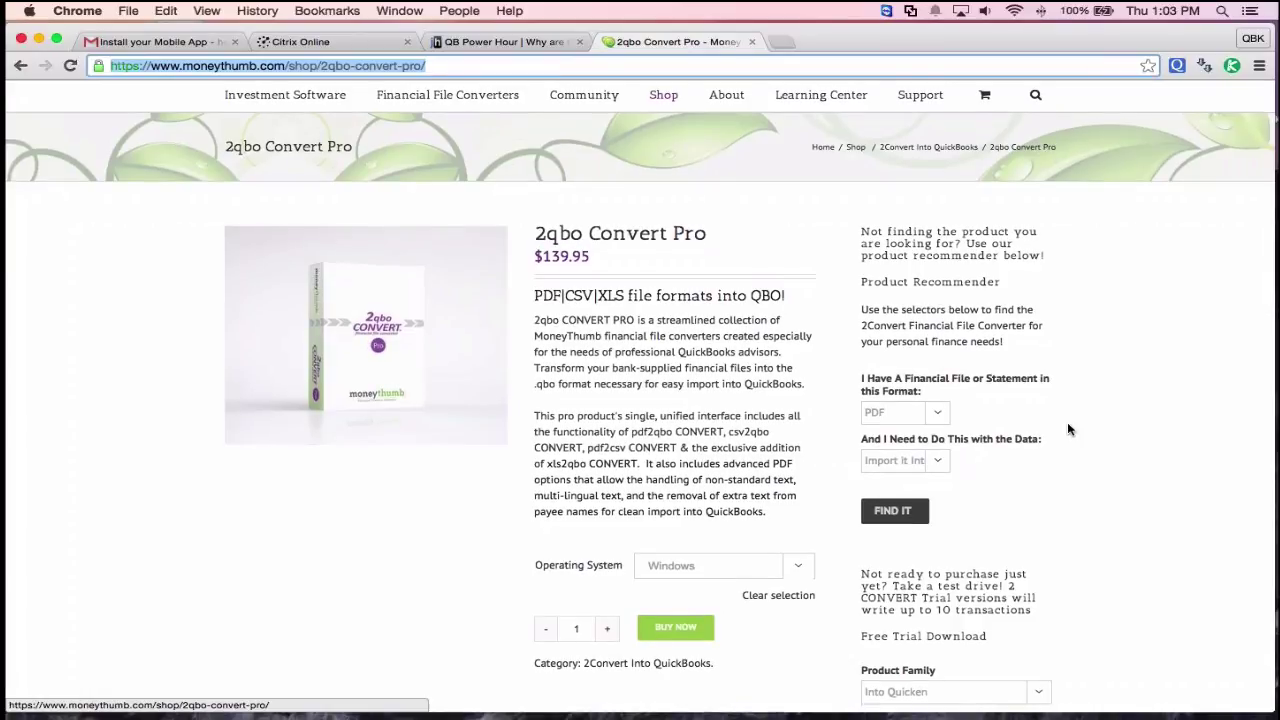
pyautogui.scroll(-1, 1068, 429)
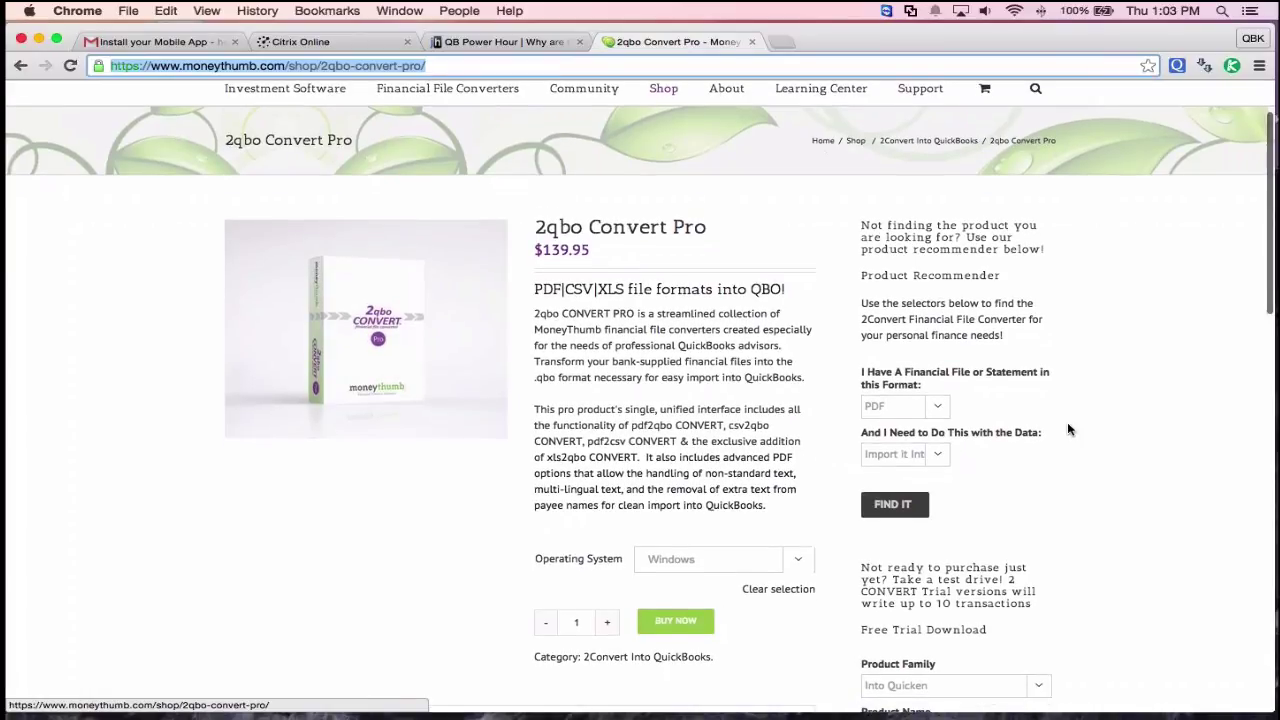
pyautogui.scroll(-1, 1068, 429)
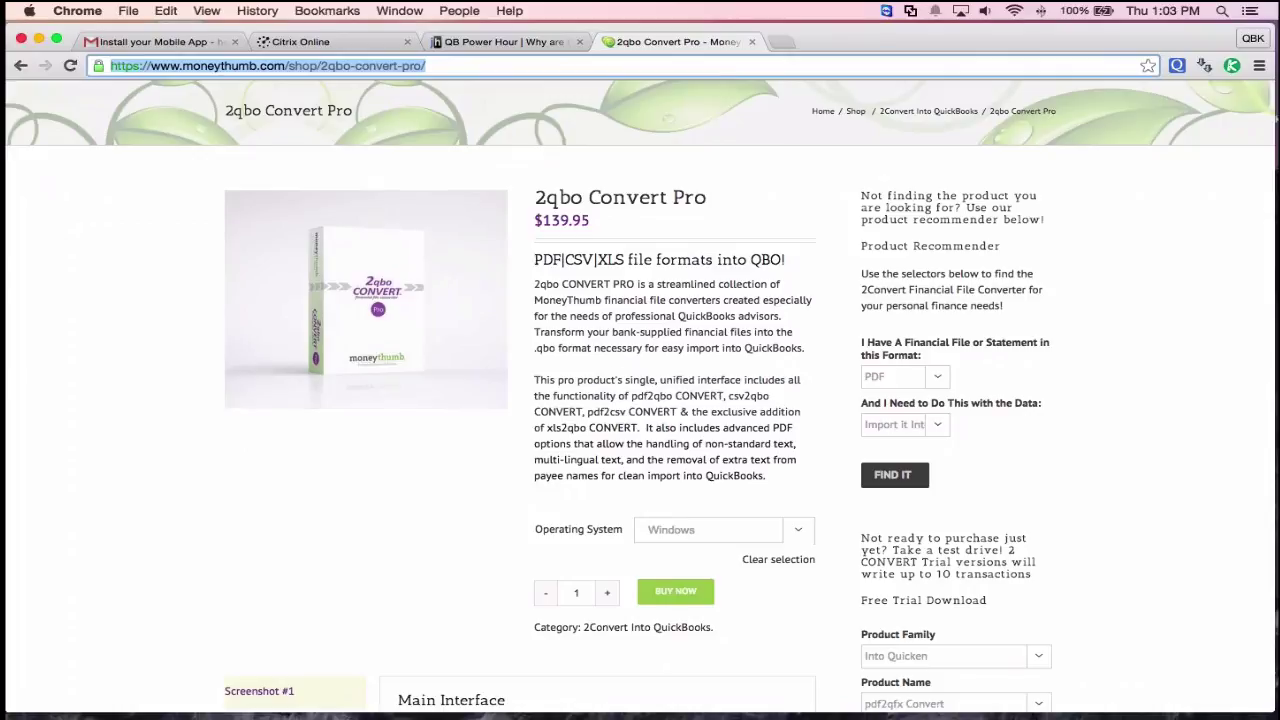
# Step: Go to the QB Power Hour site and open its Webinar Archive page
pyautogui.write('qboa.intuit.com')
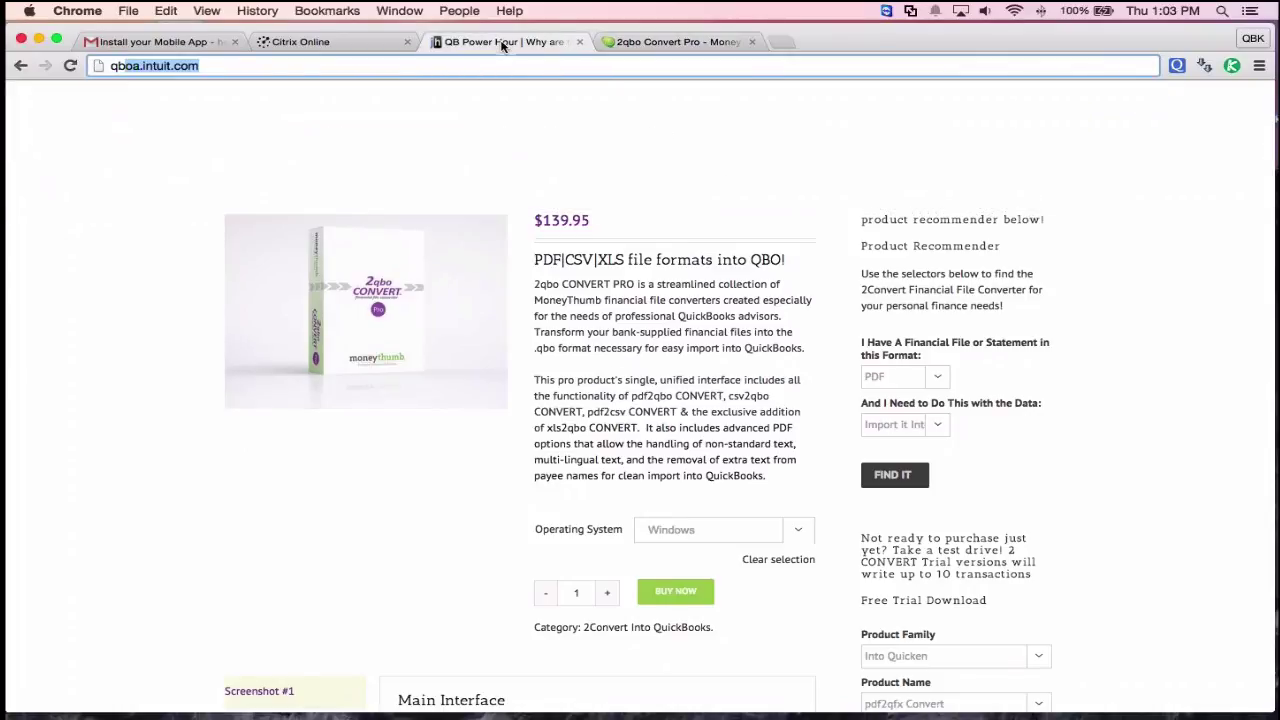
pyautogui.click(503, 45)
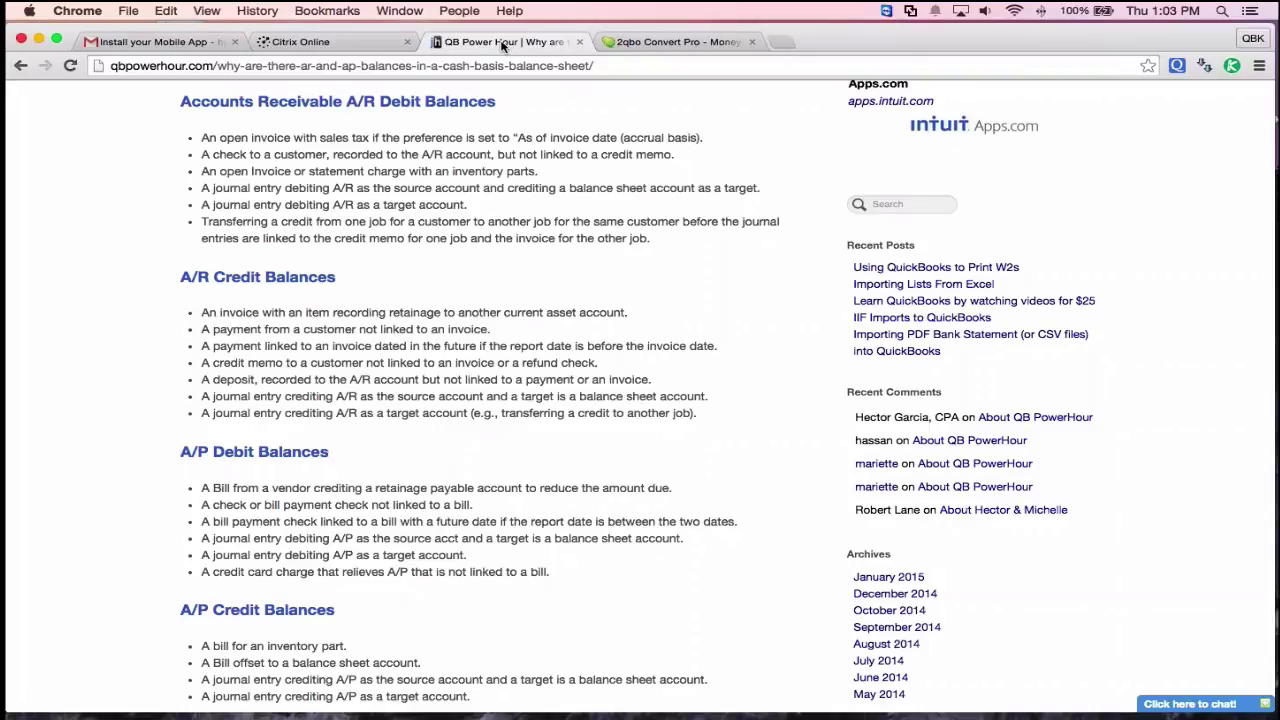
pyautogui.scroll(15, 503, 387)
pyautogui.scroll(-2, 503, 387)
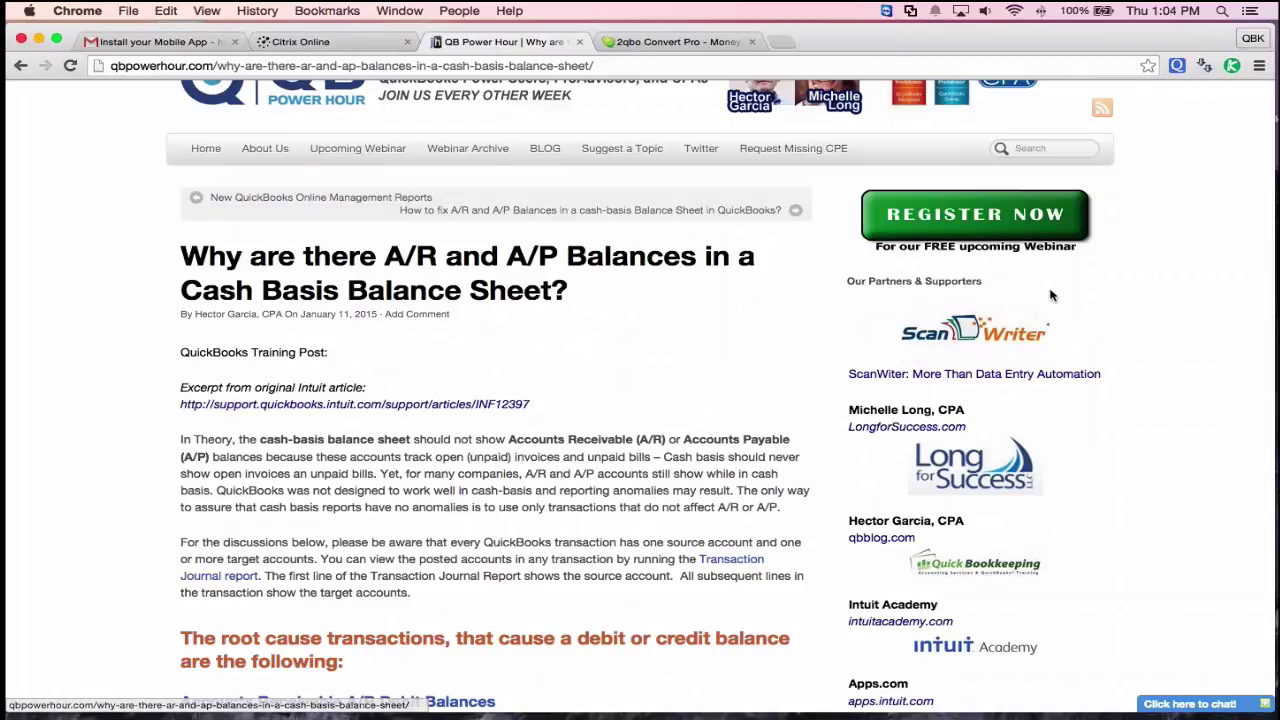
pyautogui.click(462, 152)
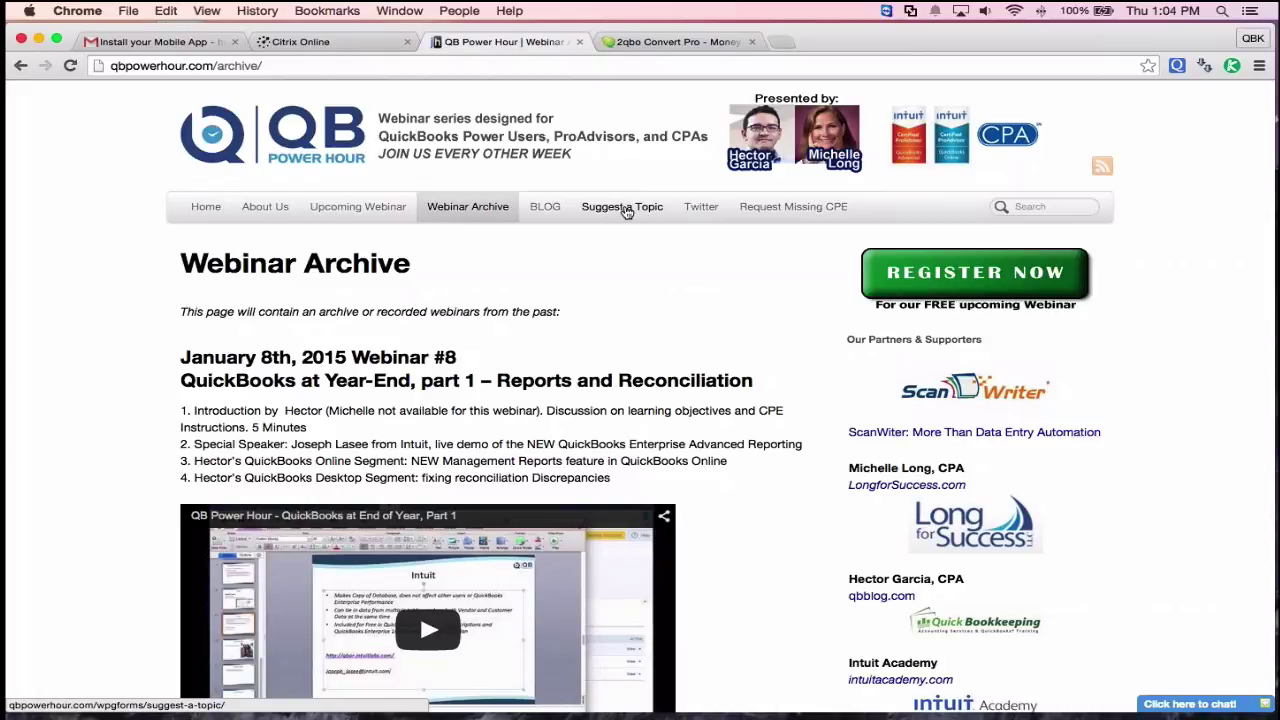
# Step: Open qbblog.com and search the blog for "pdf2qbo"
pyautogui.click(274, 60)
pyautogui.write('qbblog.co')
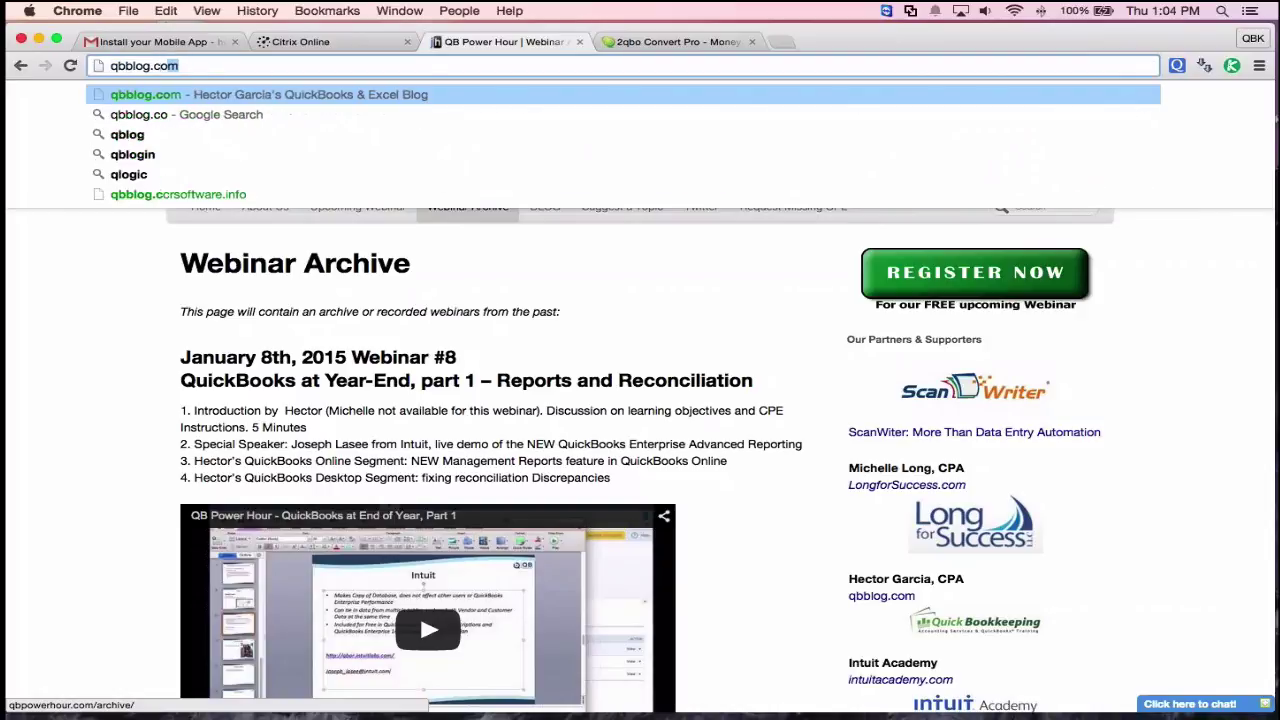
pyautogui.press('Return')
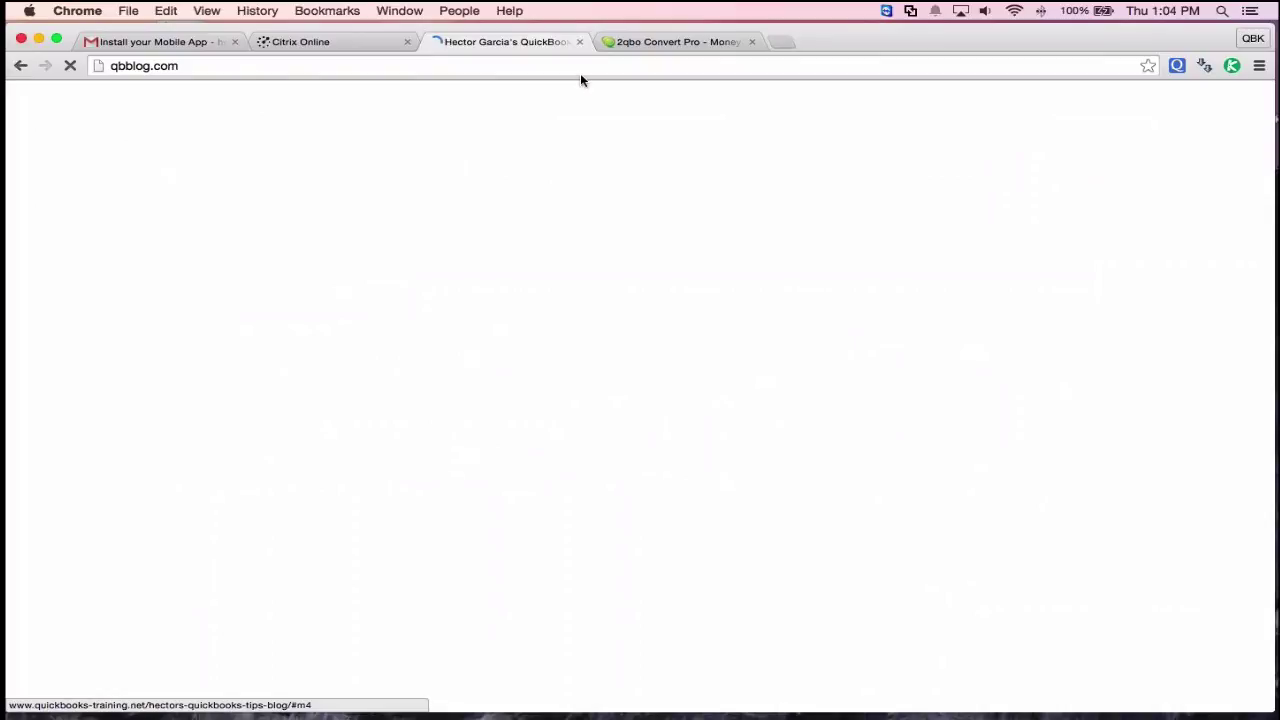
pyautogui.write('pdf2qbo')
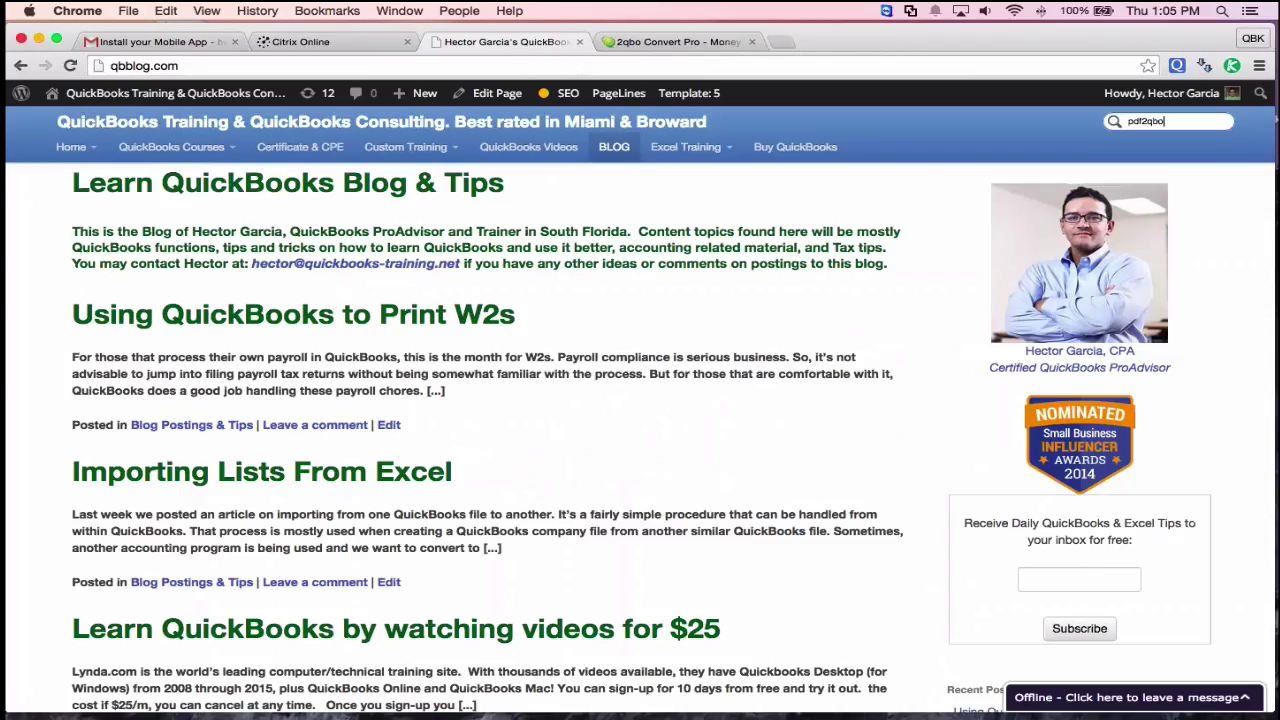
pyautogui.press('Return')
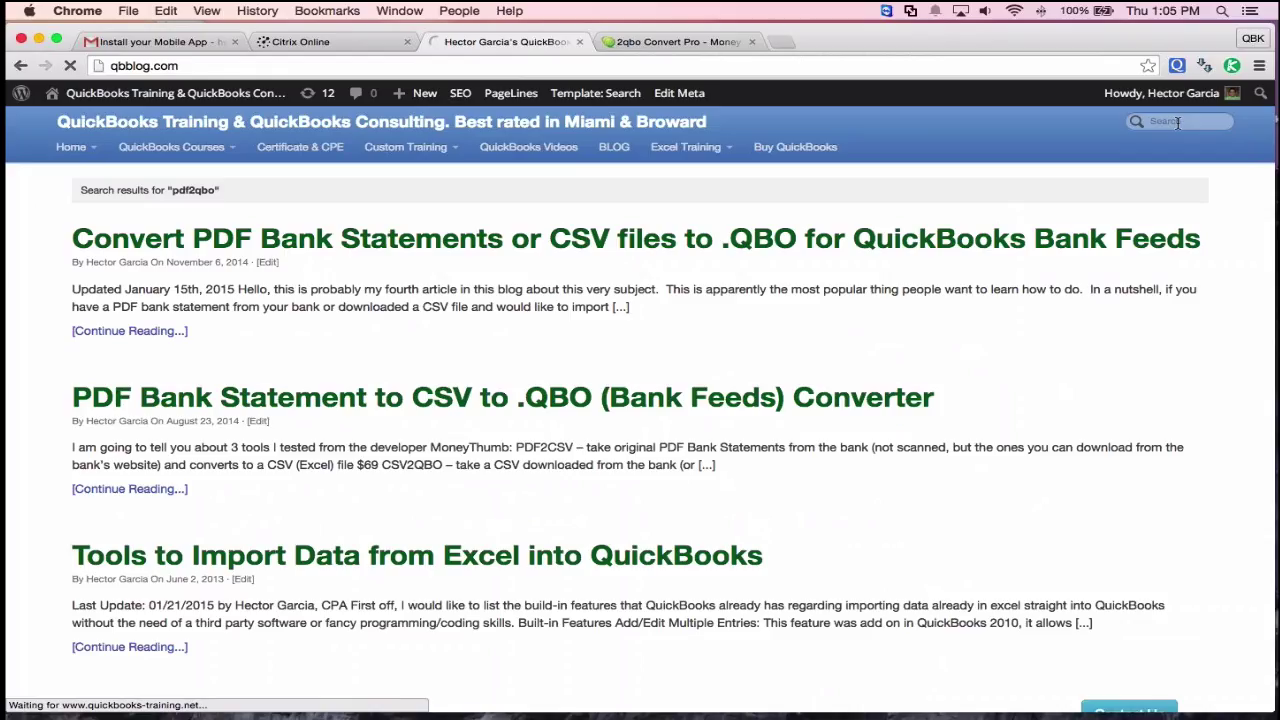
# Step: Look over the article "Convert PDF Bank Statements or CSV files to .QBO for QuickBooks Bank Feeds" and return to the blog's post list
pyautogui.scroll(-3, 390, 430)
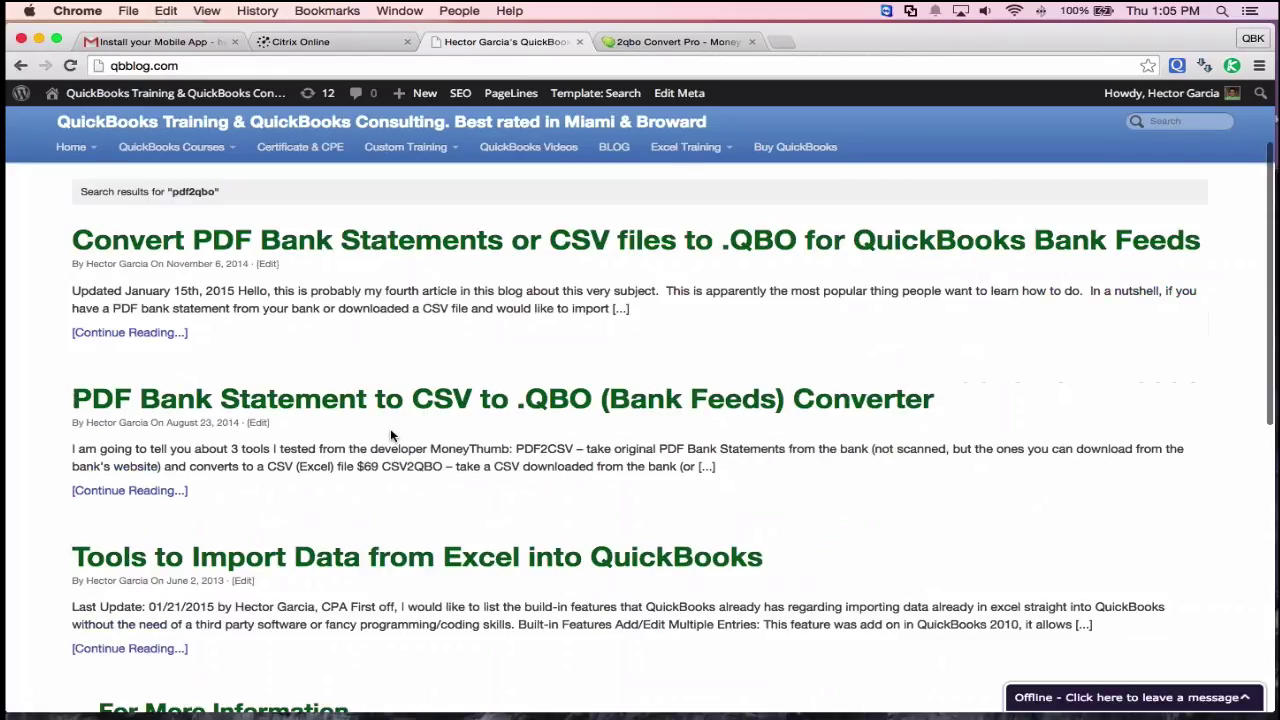
pyautogui.scroll(1, 391, 435)
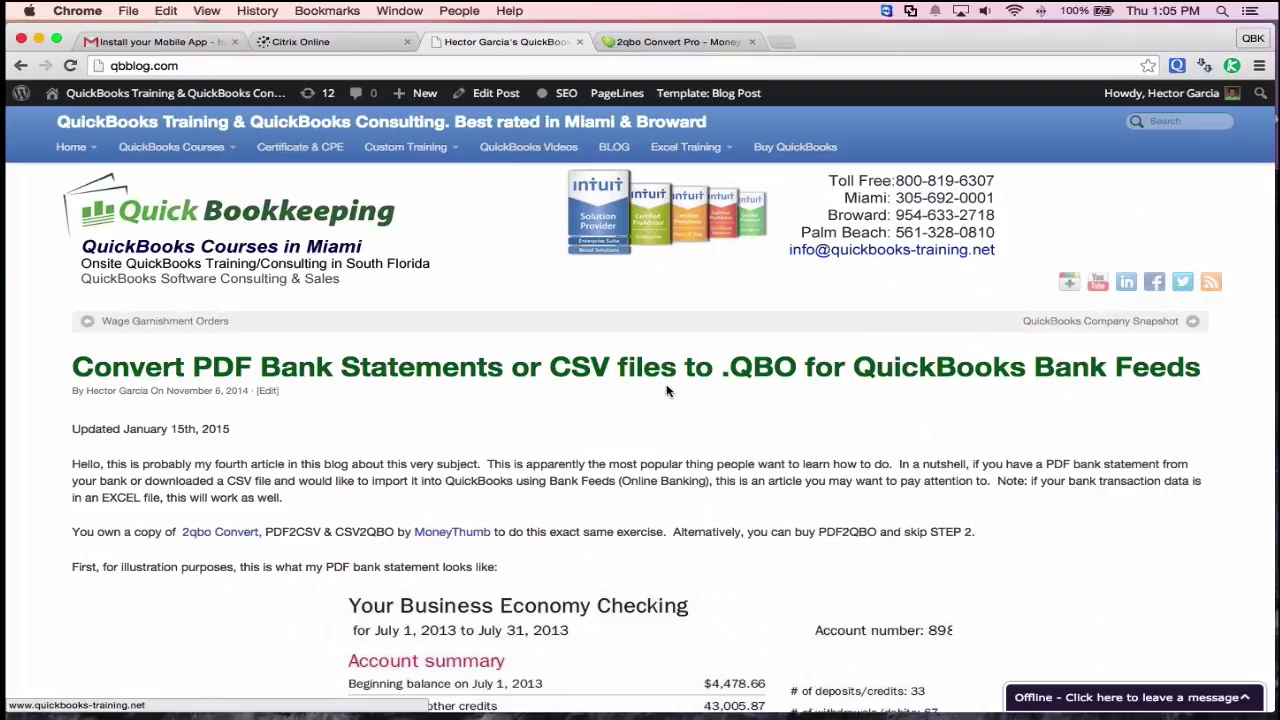
pyautogui.scroll(-3, 668, 391)
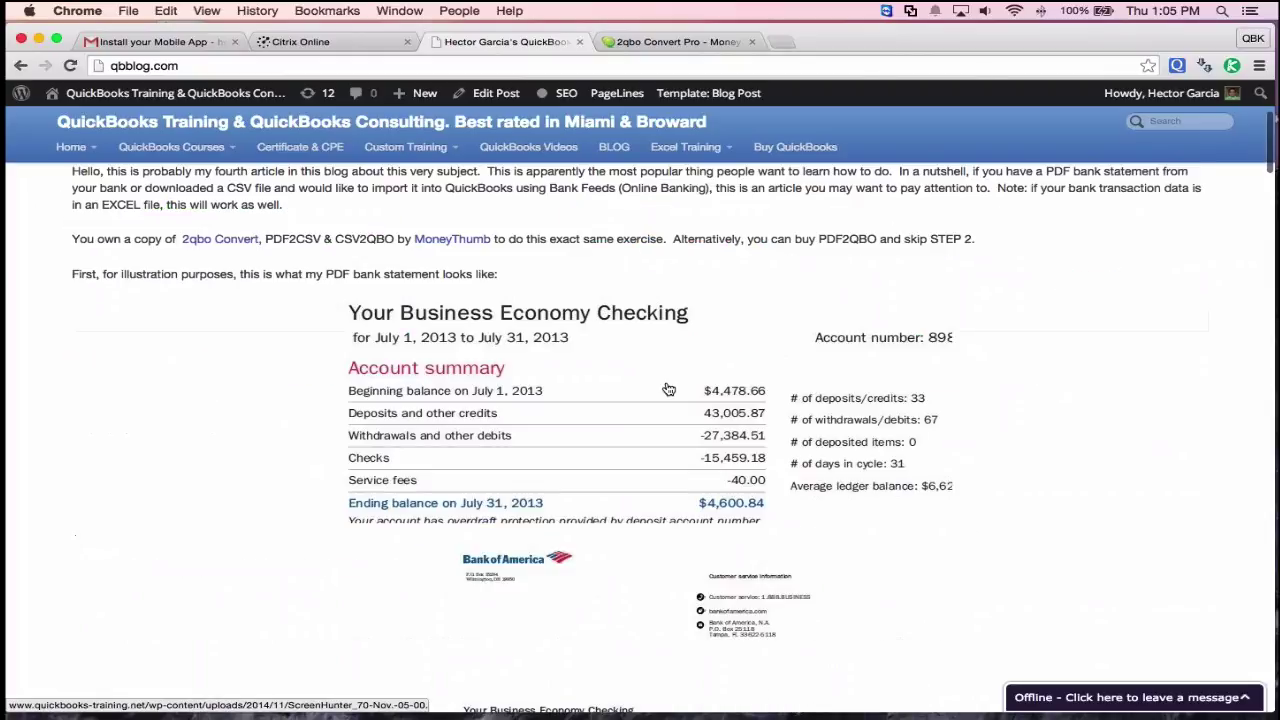
pyautogui.press('super+bracketleft')
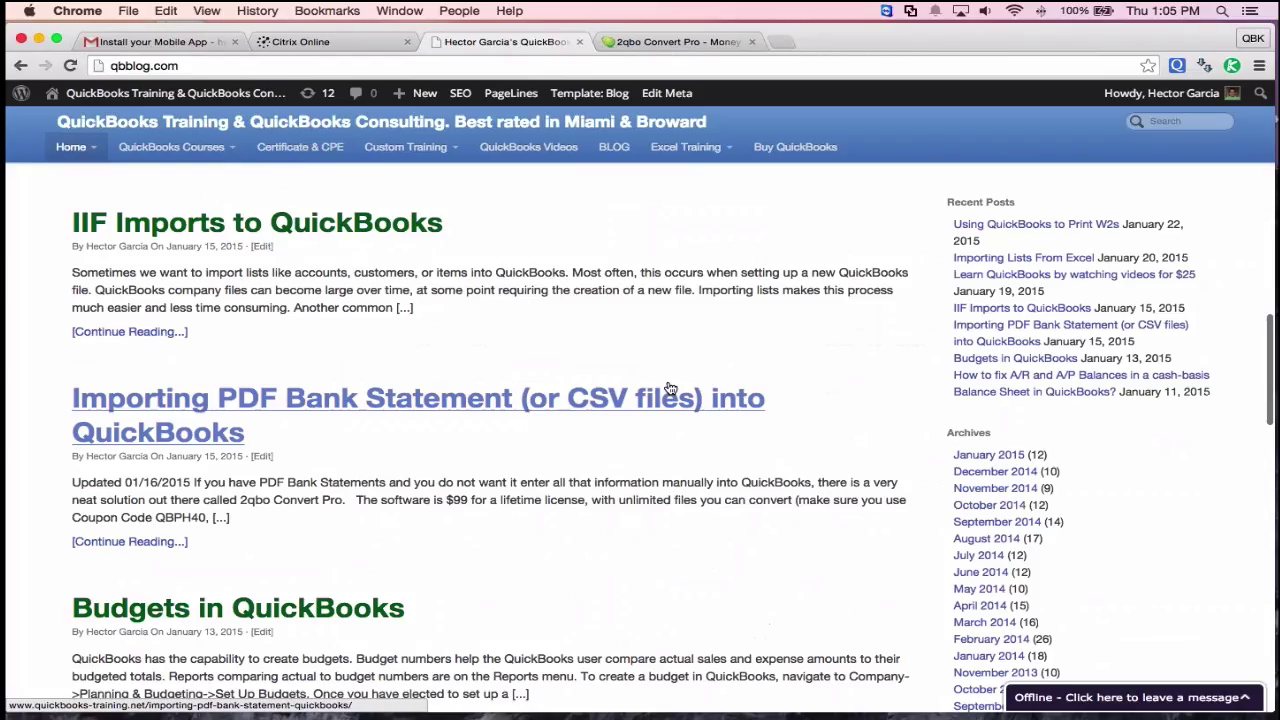
# Step: Open the article "Importing PDF Bank Statement (or CSV files) into QuickBooks" and examine its supported banks list and first conversion step
pyautogui.click(670, 388)
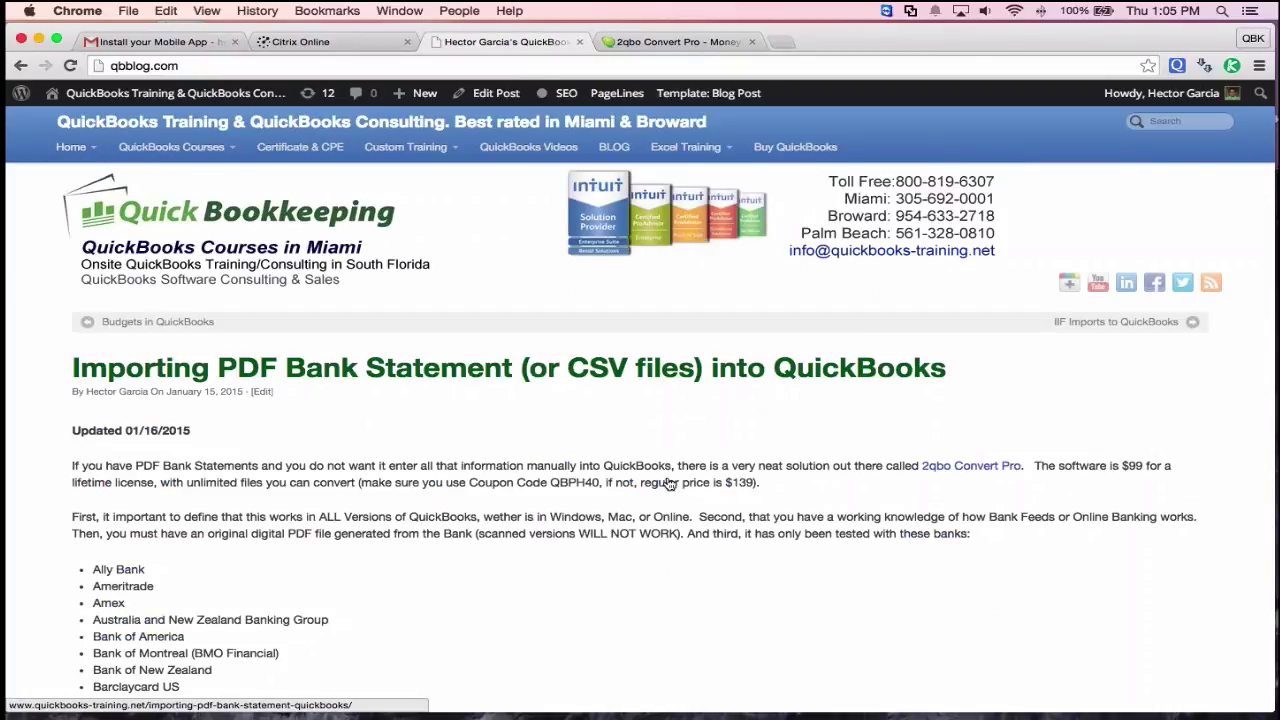
pyautogui.scroll(-2, 660, 485)
pyautogui.scroll(-7, 655, 480)
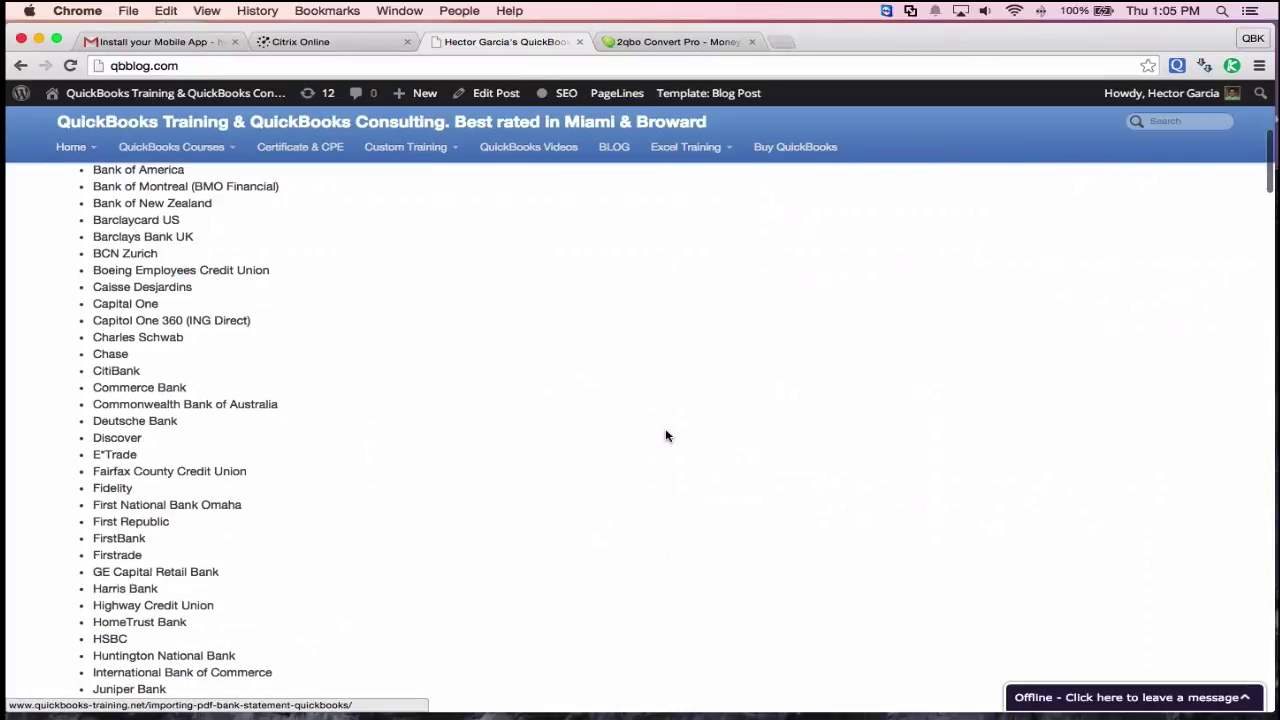
pyautogui.scroll(-15, 665, 432)
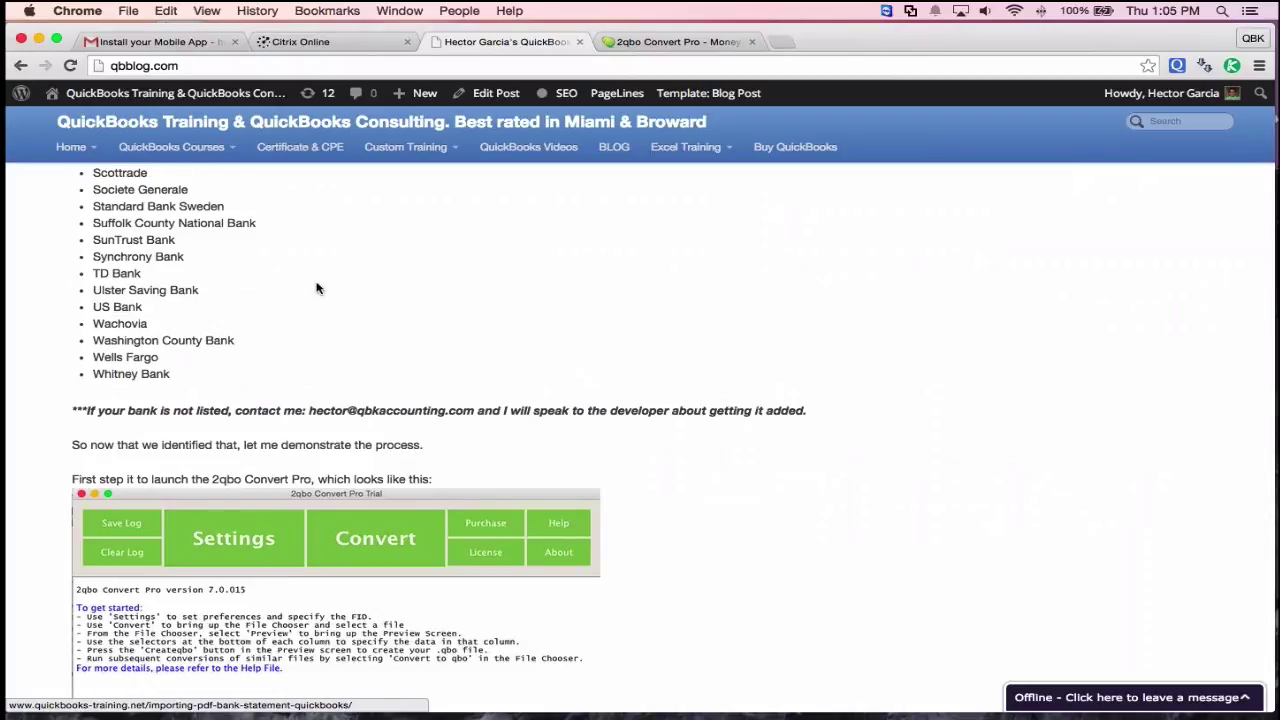
# Step: Switch to the PowerPoint presentation showing the 2qbo Convert Pro slide with coupon code QBPH40
pyautogui.hotkey('ctrl', 'Up')
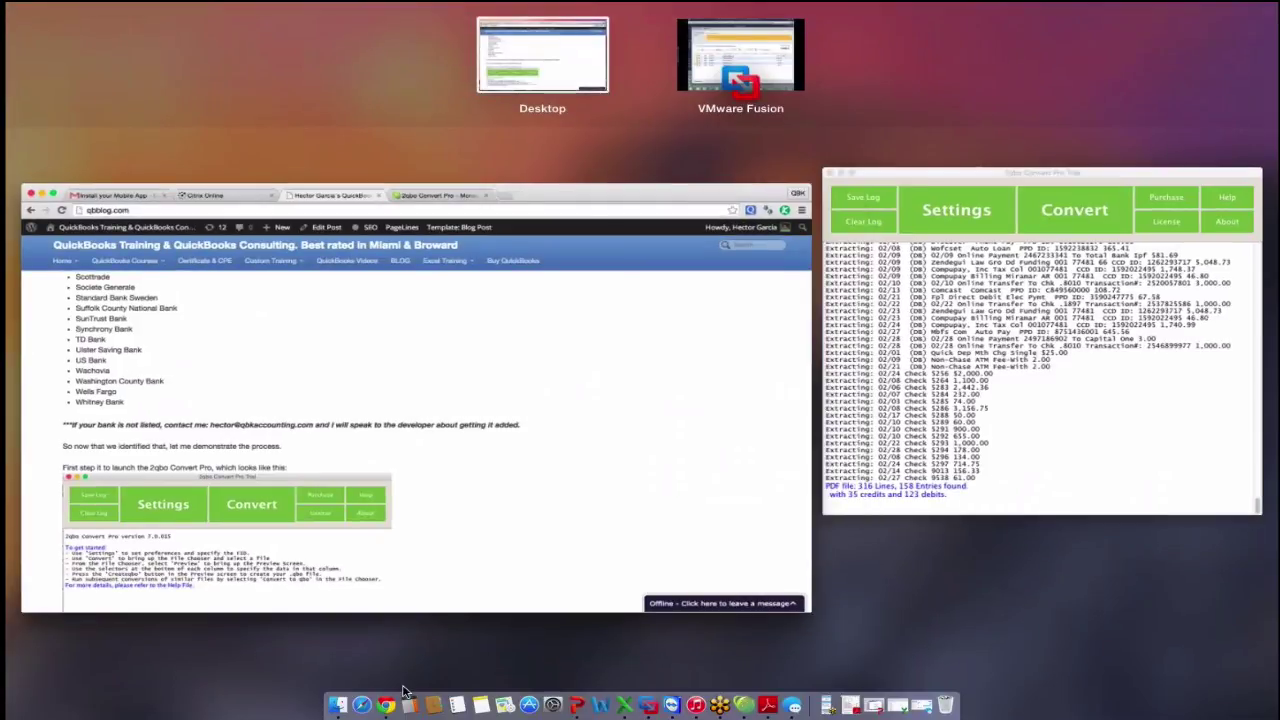
pyautogui.click(576, 707)
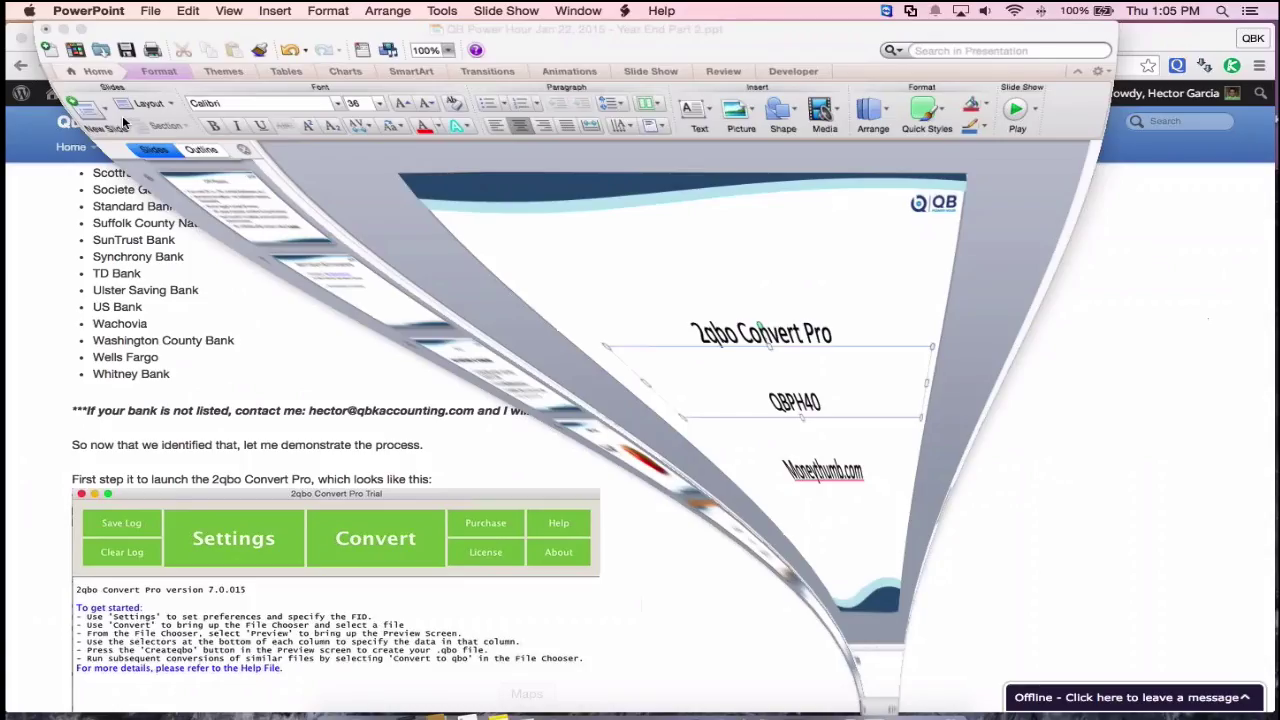